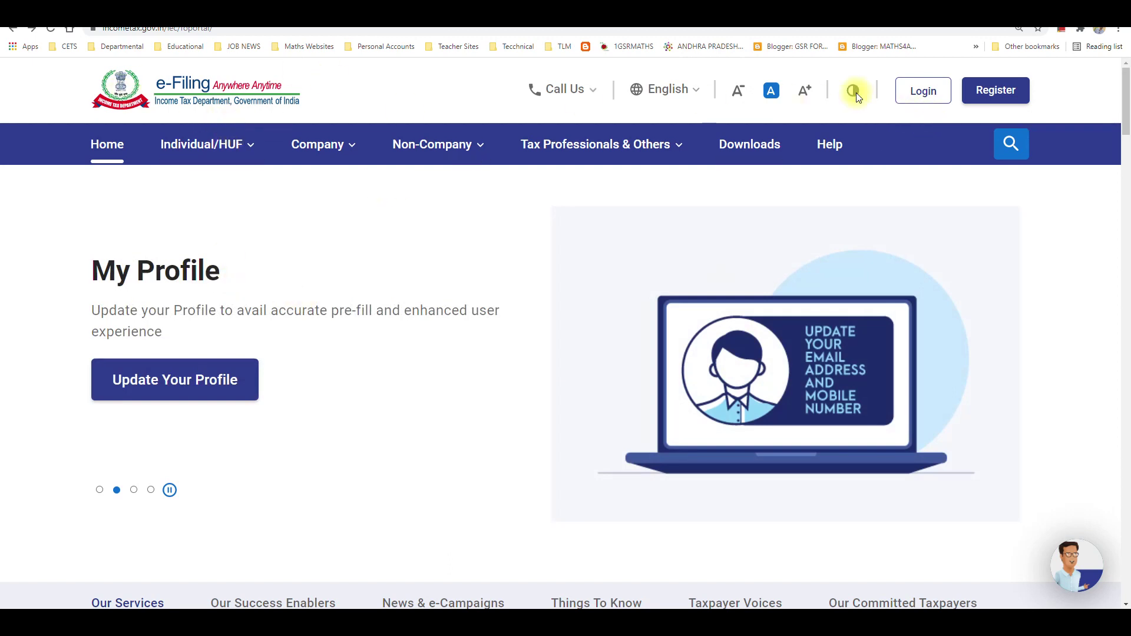
Sign in to the e-Filing portal with the User ID and password.
{"action": "left_click", "coordinate": [924, 95]}
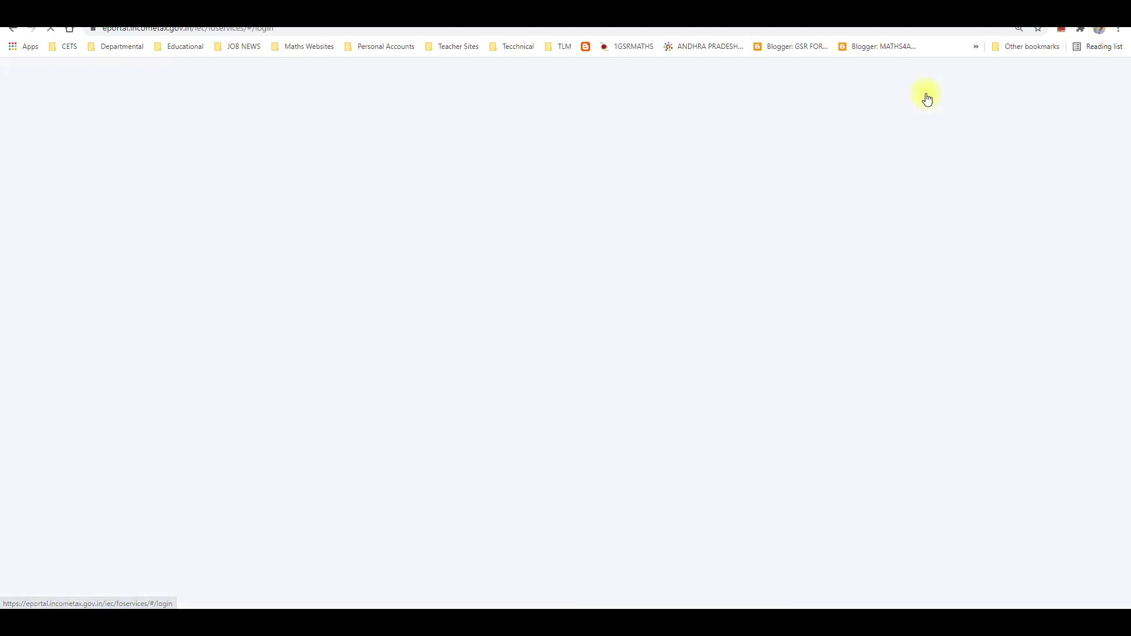
{"action": "left_click", "coordinate": [258, 296]}
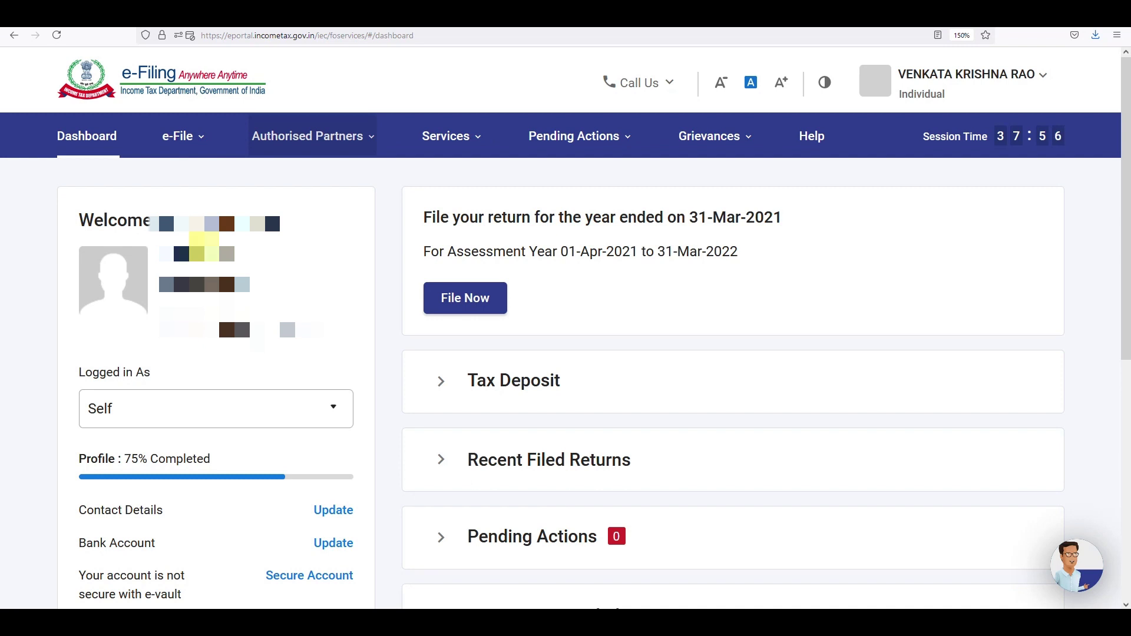
Open File Income Tax Return from the e-File > Income Tax Returns menu.
{"action": "mouse_move", "coordinate": [165, 160]}
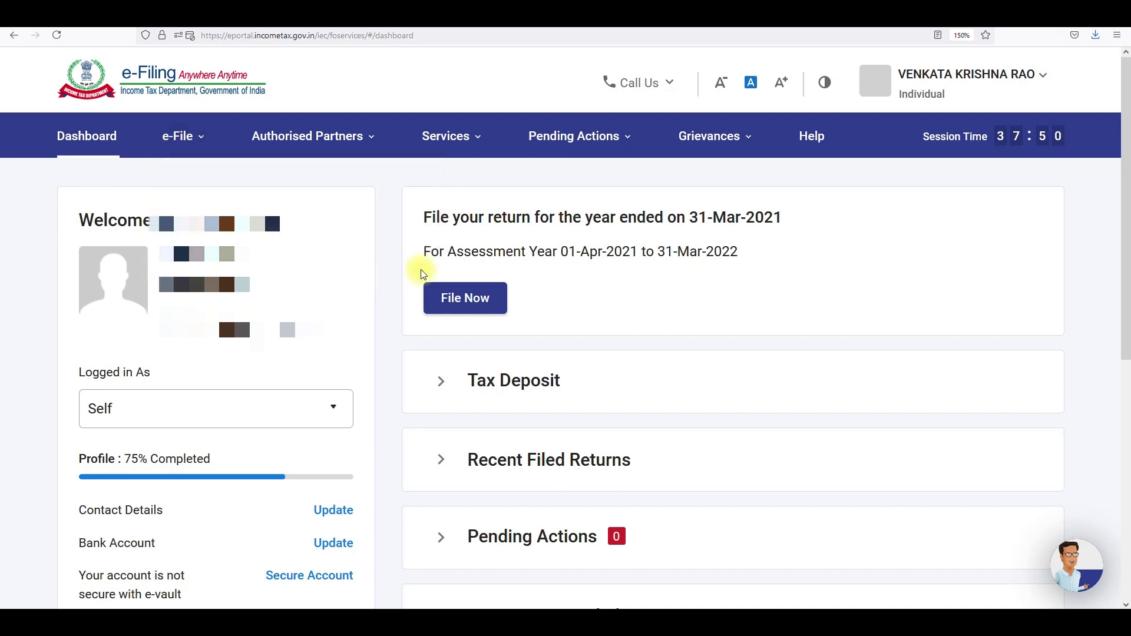
{"action": "mouse_move", "coordinate": [182, 140]}
{"action": "mouse_move", "coordinate": [200, 164]}
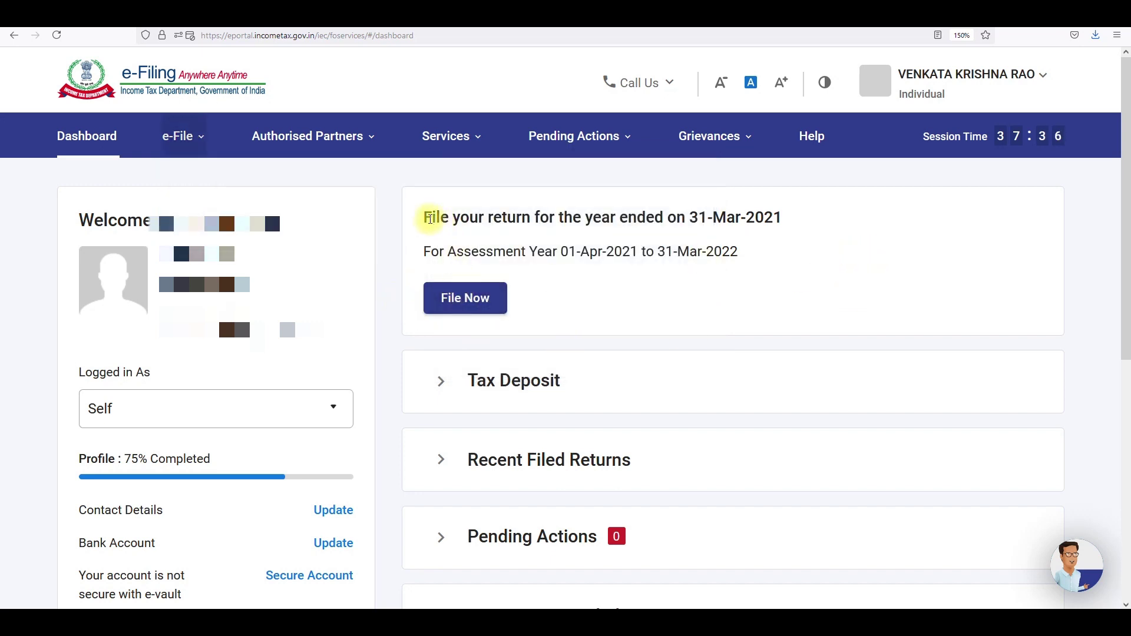
{"action": "left_click_drag", "start_coordinate": [423, 217], "coordinate": [782, 213]}
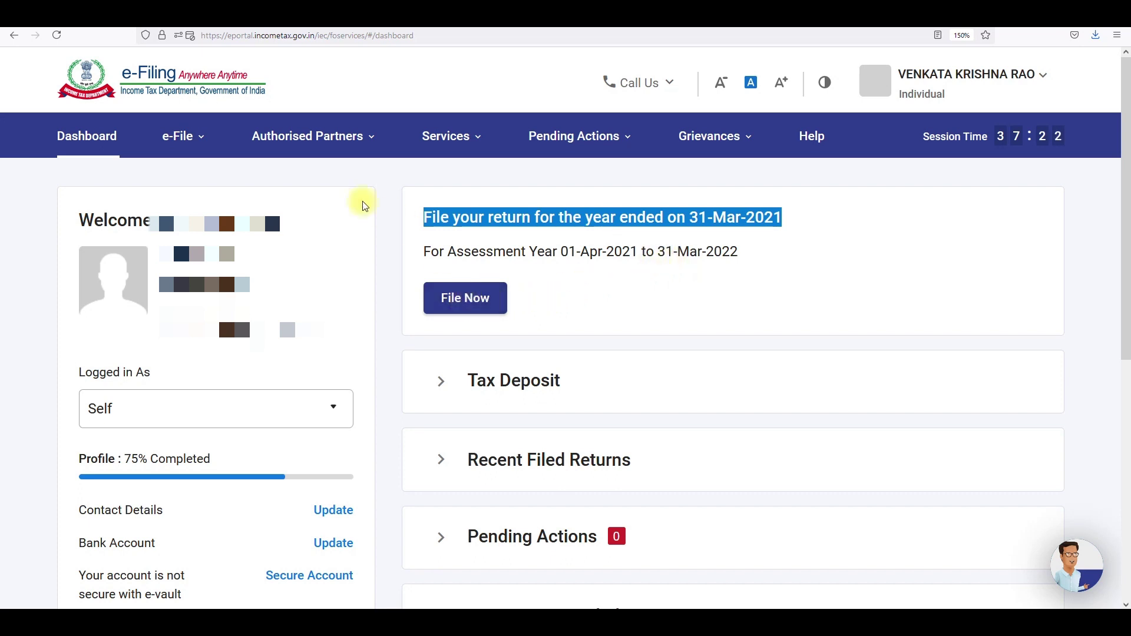
{"action": "left_click", "coordinate": [184, 138]}
{"action": "mouse_move", "coordinate": [290, 182]}
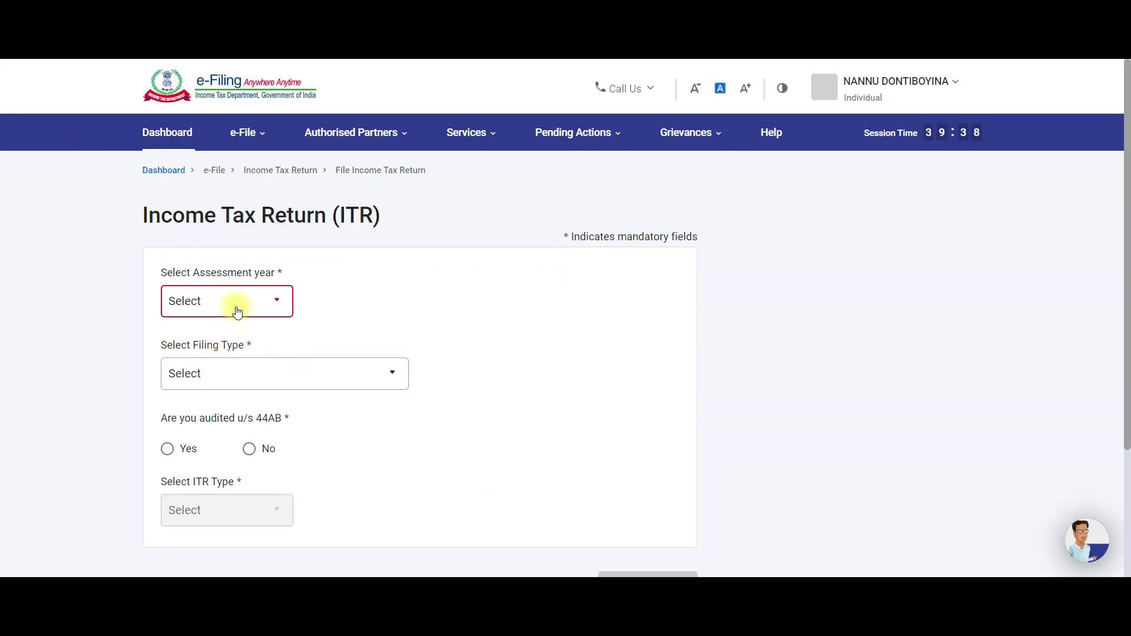
Choose assessment year 2021-22 and the Online filing mode.
{"action": "left_click", "coordinate": [236, 302]}
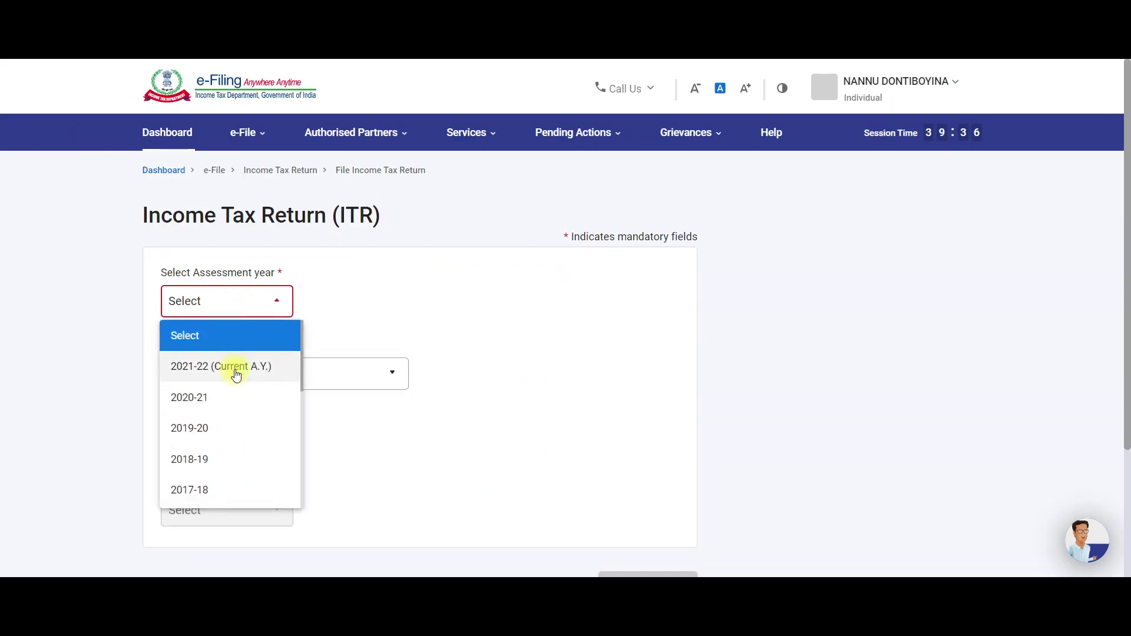
{"action": "left_click", "coordinate": [236, 371]}
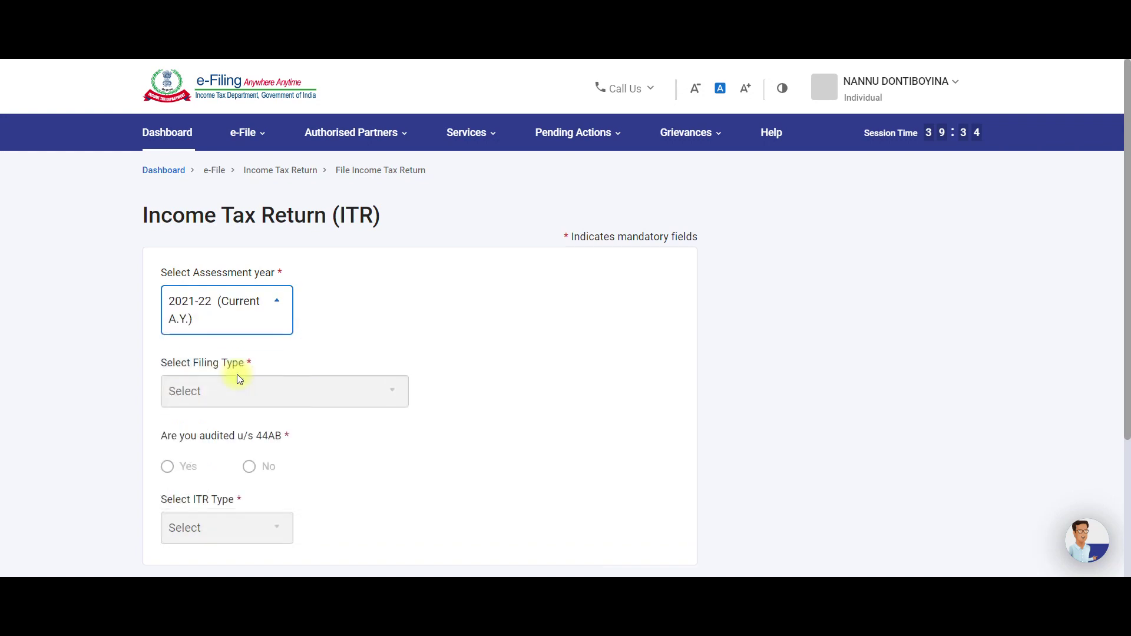
{"action": "scroll", "coordinate": [303, 422], "scroll_direction": "down", "scroll_amount": 2}
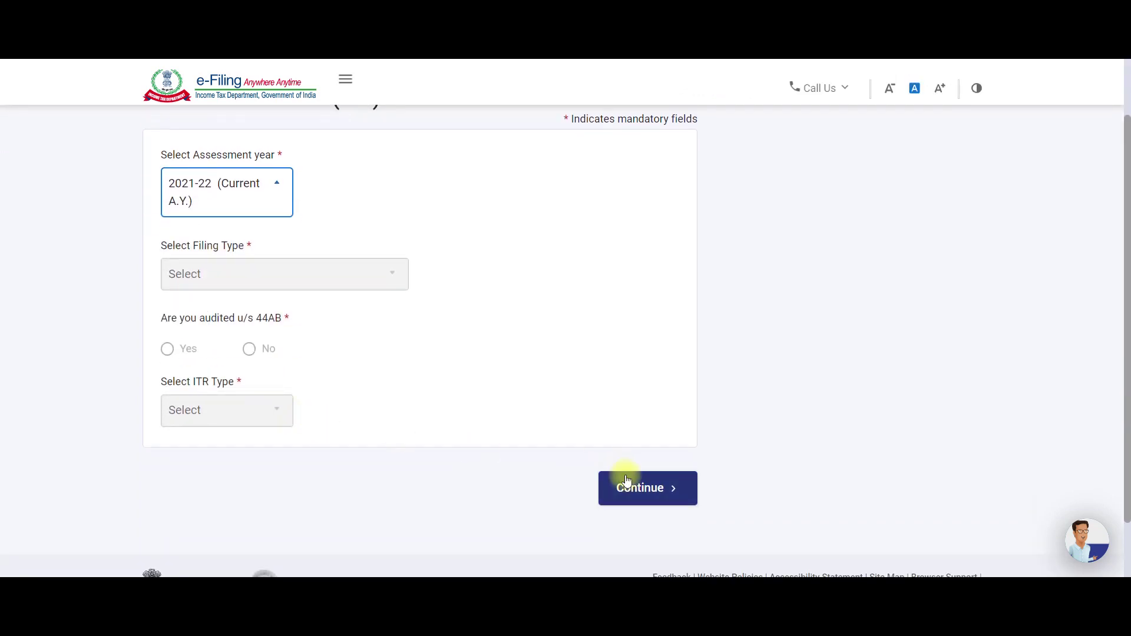
{"action": "left_click", "coordinate": [632, 486]}
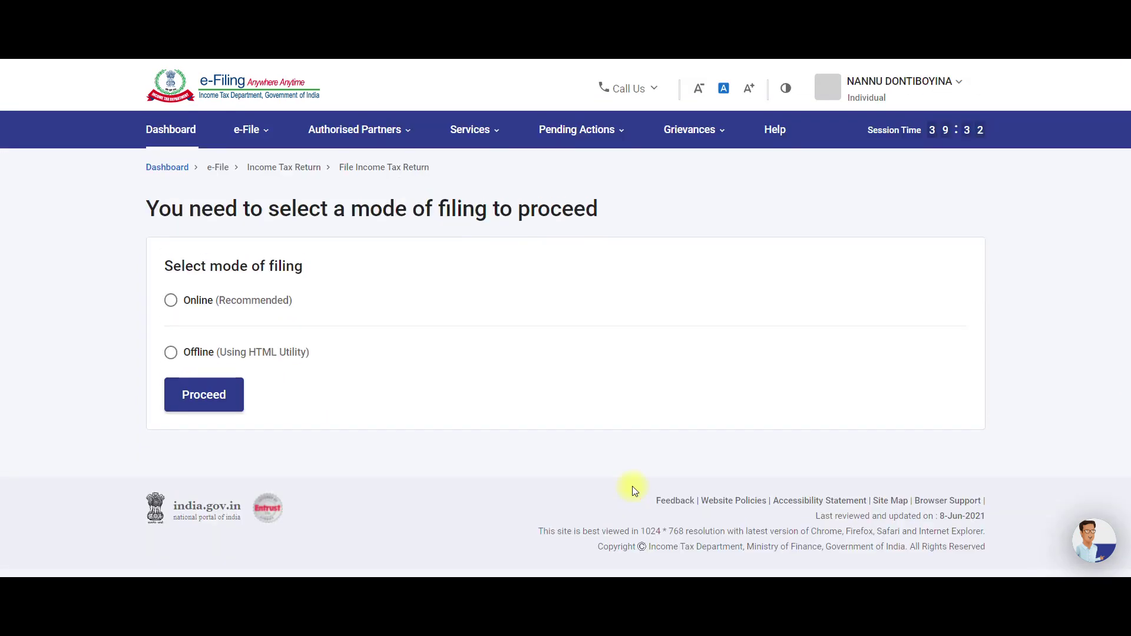
{"action": "left_click", "coordinate": [171, 304]}
{"action": "left_click", "coordinate": [197, 396]}
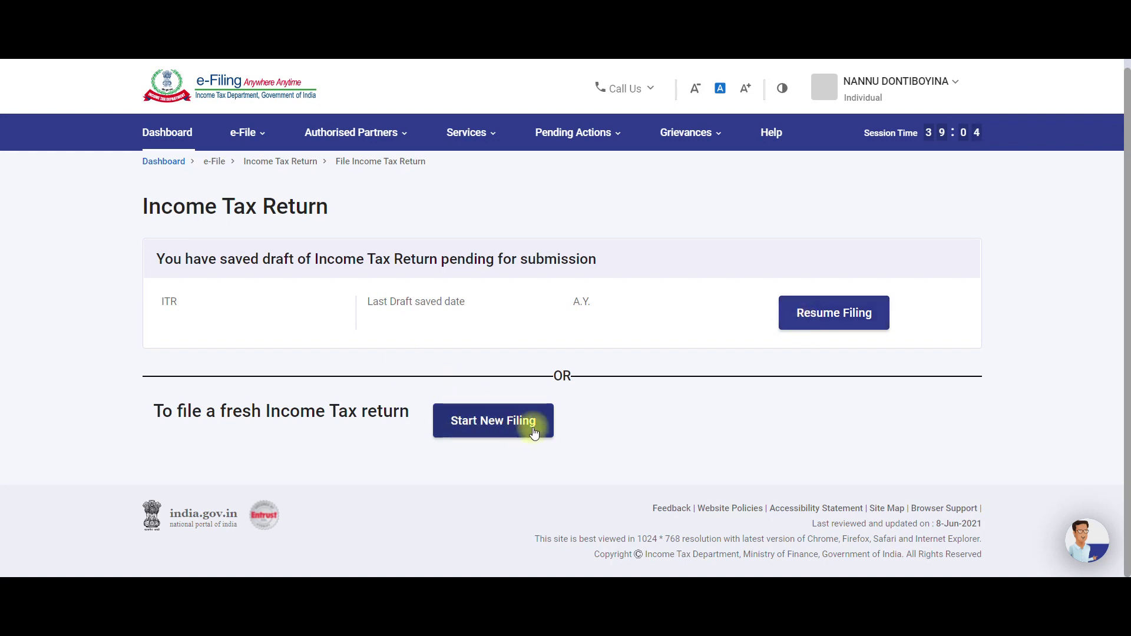
Start a new filing with Individual status and select the ITR-1 form.
{"action": "left_click", "coordinate": [486, 423]}
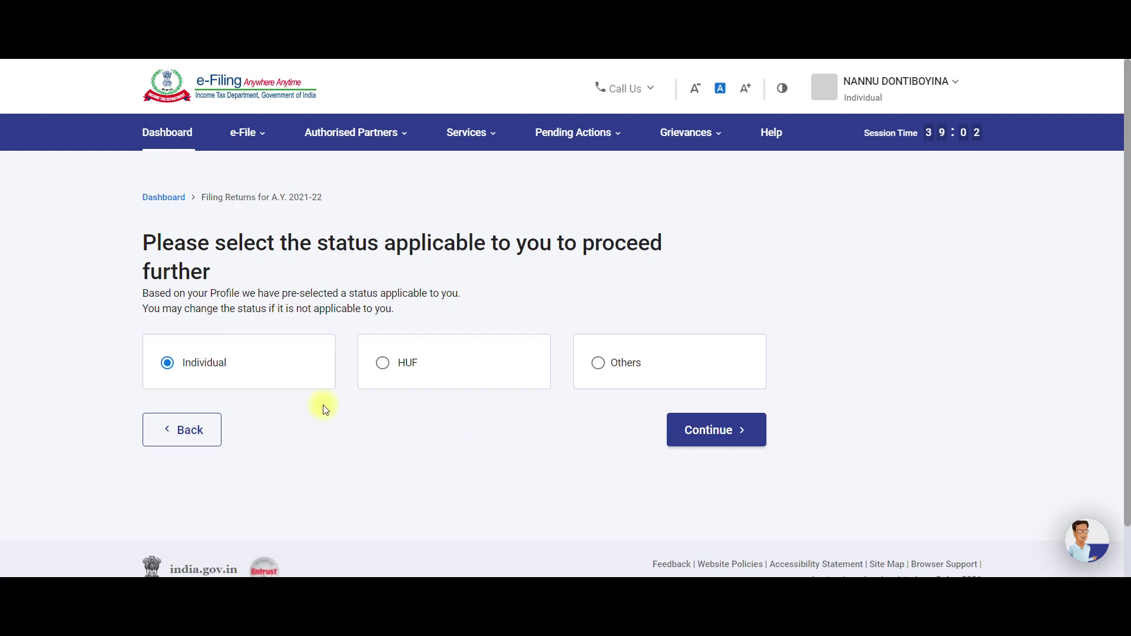
{"action": "scroll", "coordinate": [181, 385], "scroll_direction": "down", "scroll_amount": 1}
{"action": "scroll", "coordinate": [177, 365], "scroll_direction": "down", "scroll_amount": 1}
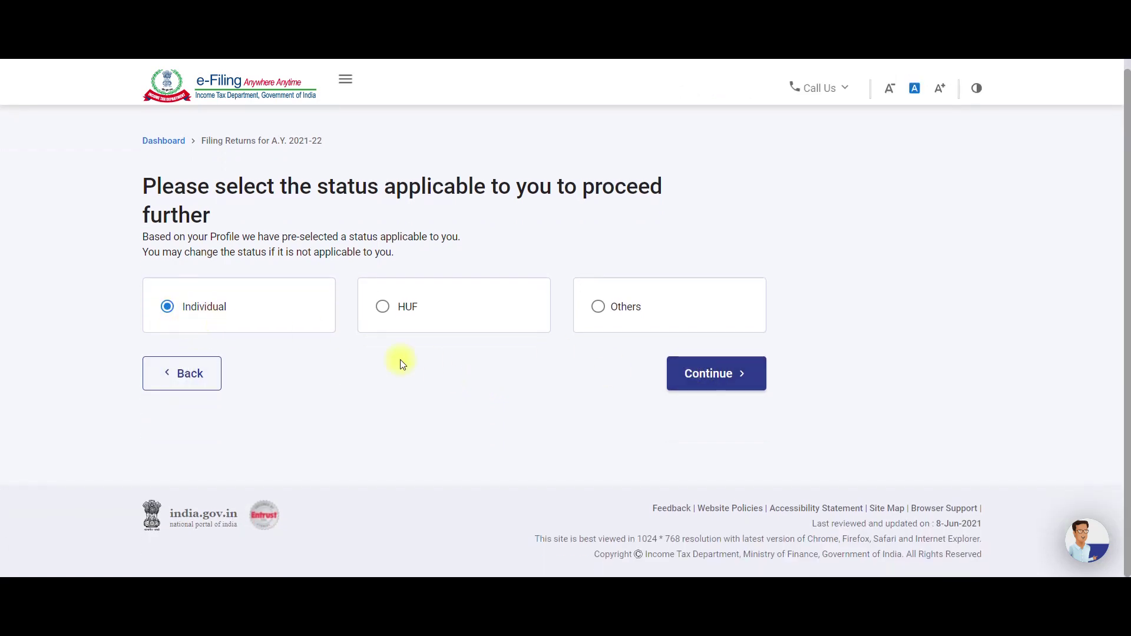
{"action": "left_click", "coordinate": [711, 376]}
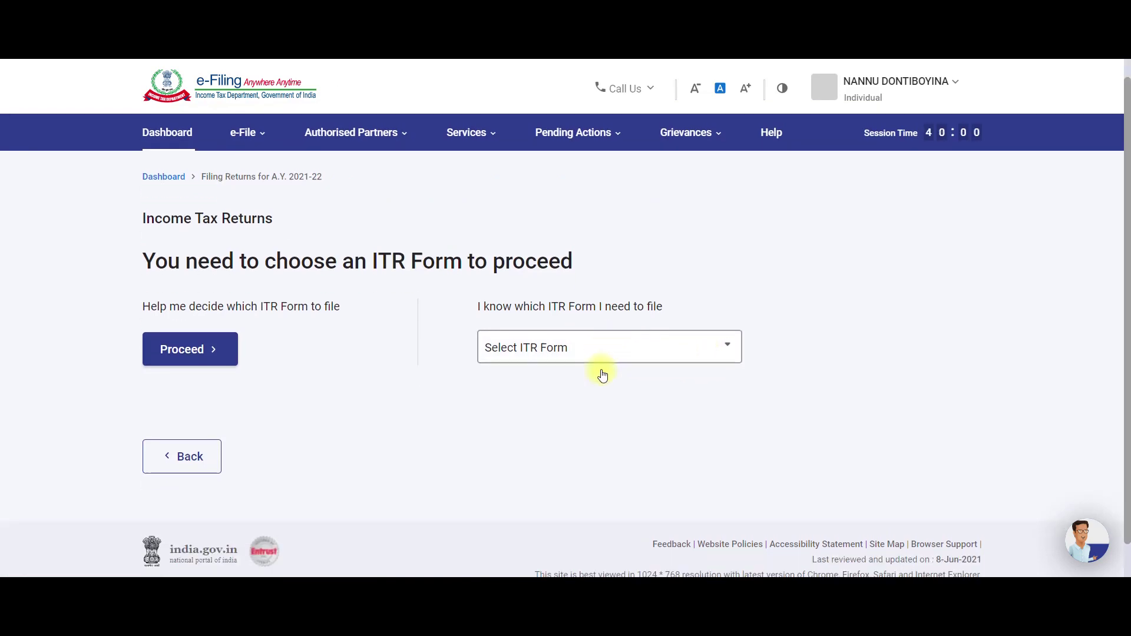
{"action": "scroll", "coordinate": [601, 374], "scroll_direction": "down", "scroll_amount": 1}
{"action": "left_click", "coordinate": [572, 322]}
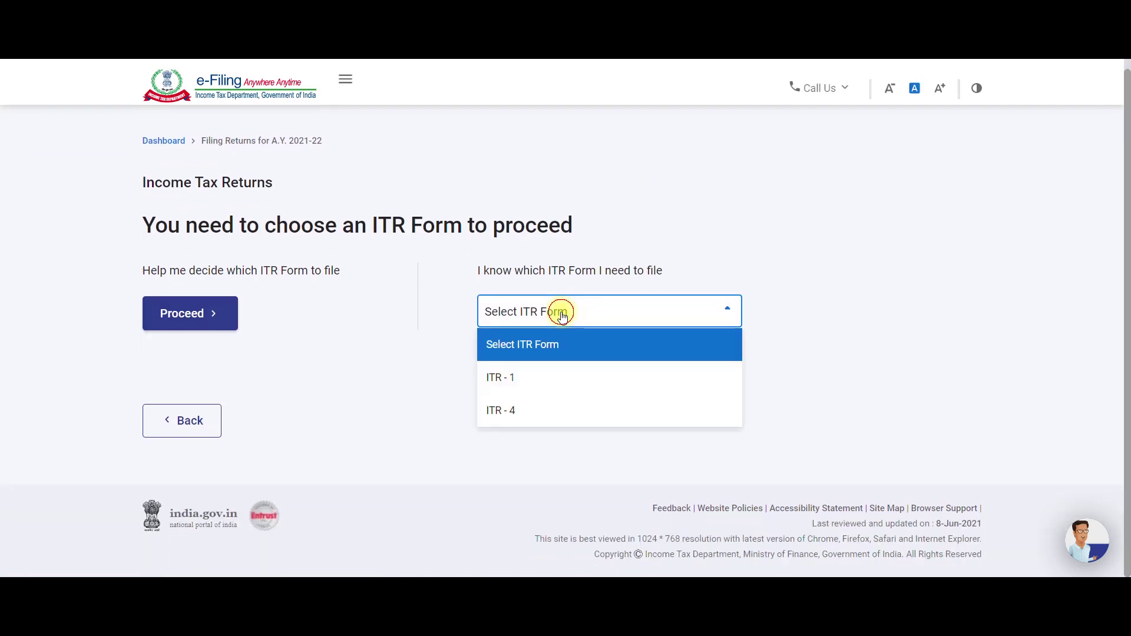
{"action": "left_click", "coordinate": [546, 376]}
{"action": "scroll", "coordinate": [548, 377], "scroll_direction": "down", "scroll_amount": 1}
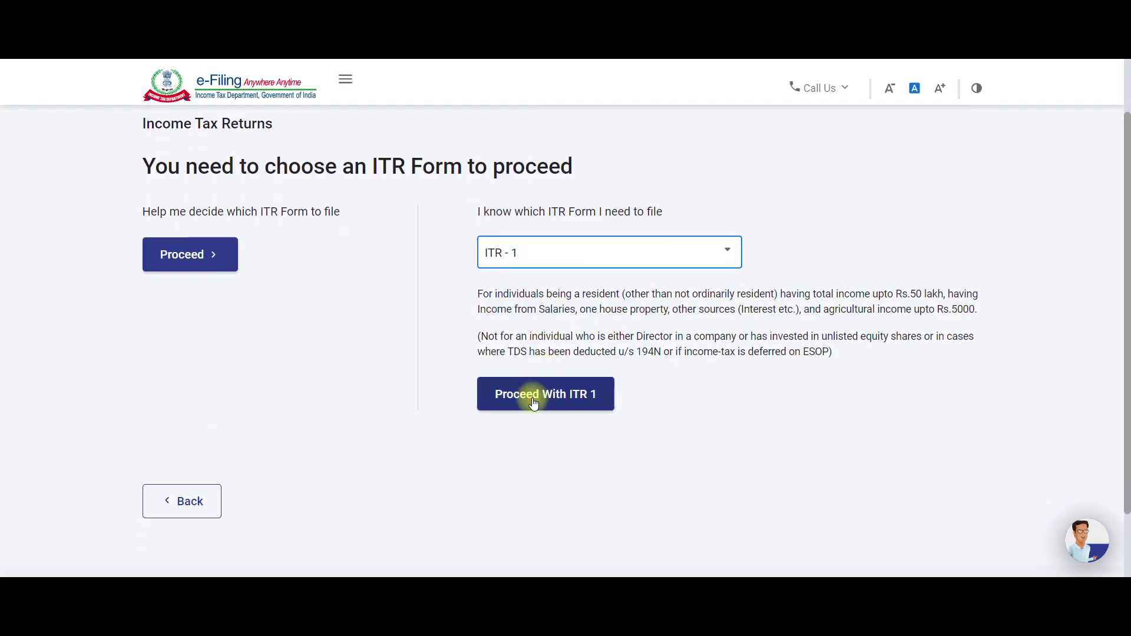
{"action": "left_click", "coordinate": [519, 404]}
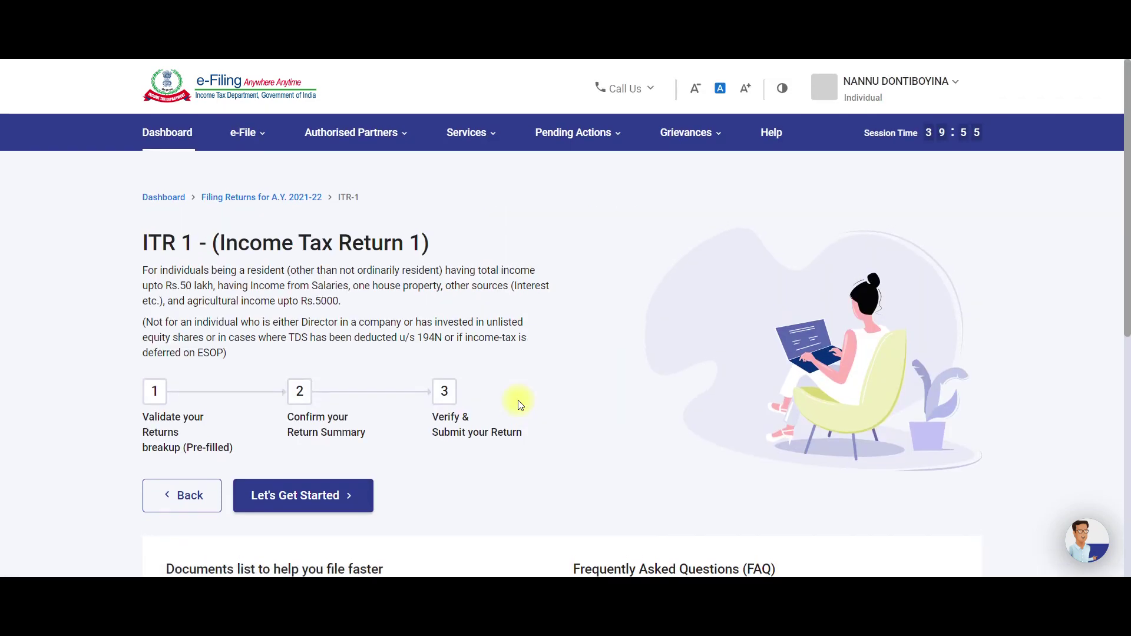
Begin the ITR-1, citing taxable income above the basic exemption limit as the filing reason.
{"action": "scroll", "coordinate": [518, 400], "scroll_direction": "down", "scroll_amount": 2}
{"action": "scroll", "coordinate": [576, 403], "scroll_direction": "down", "scroll_amount": 1}
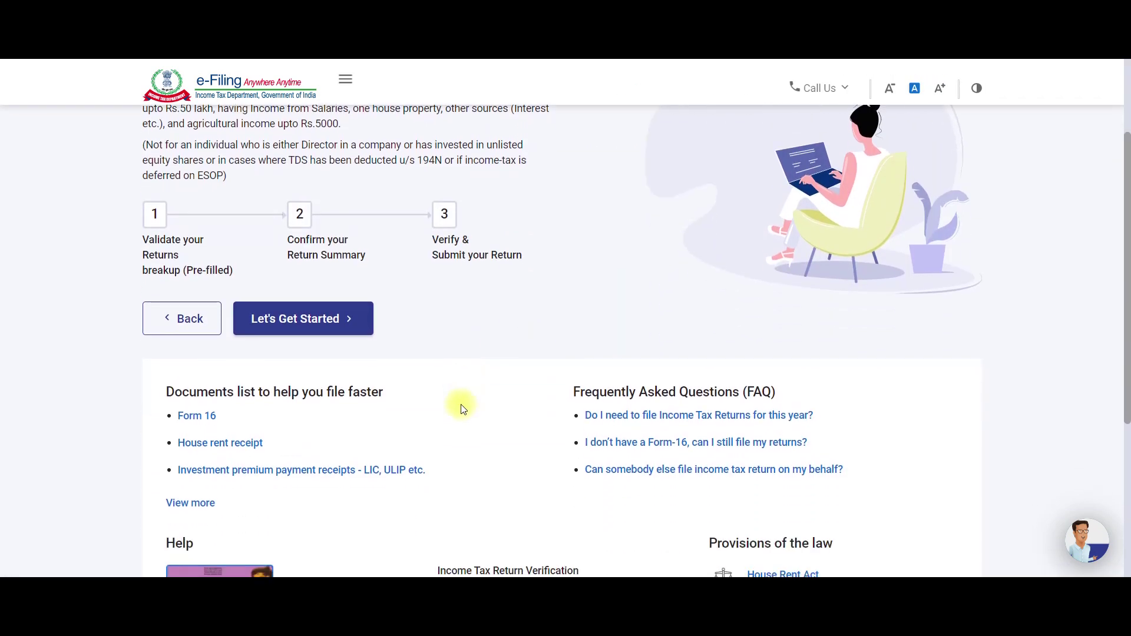
{"action": "left_click", "coordinate": [302, 319]}
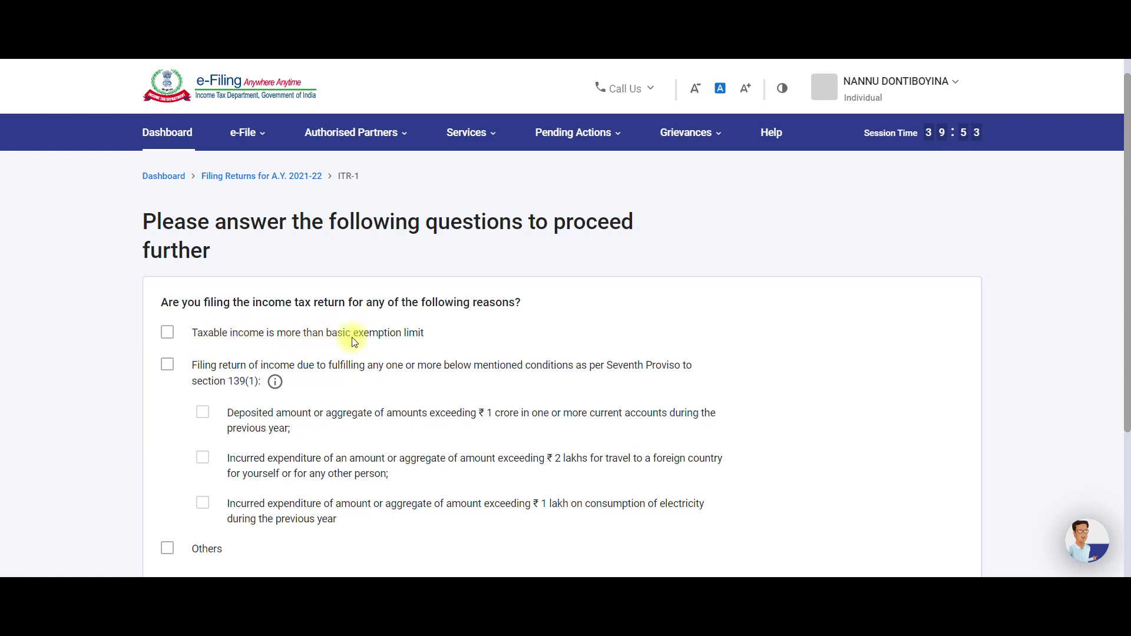
{"action": "left_click", "coordinate": [168, 334]}
{"action": "scroll", "coordinate": [325, 358], "scroll_direction": "down", "scroll_amount": 3}
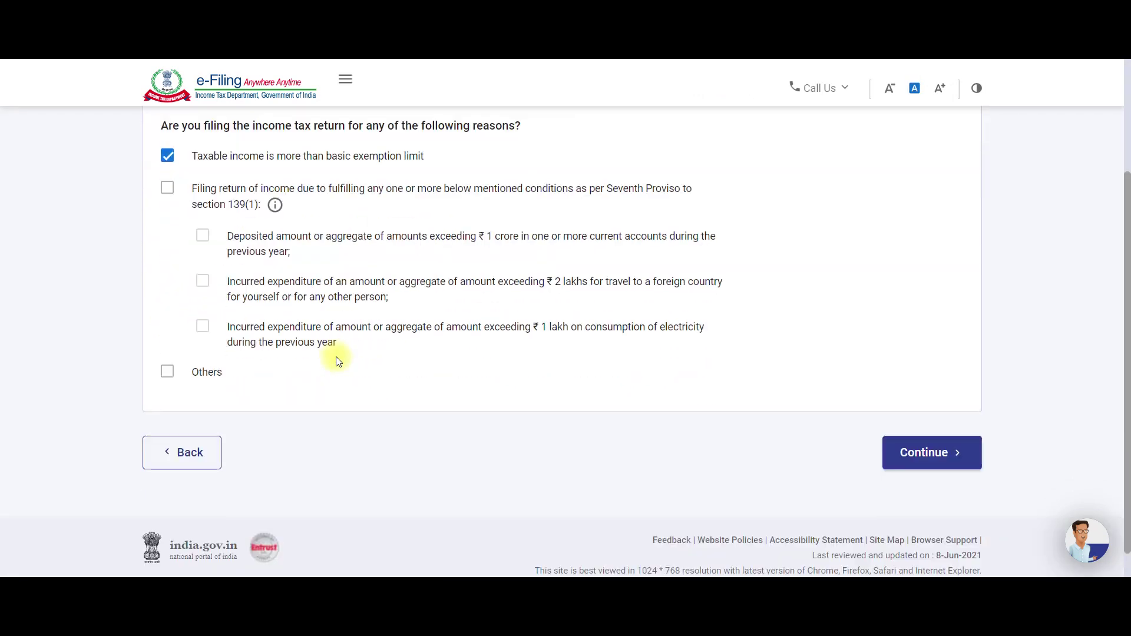
{"action": "left_click", "coordinate": [925, 453]}
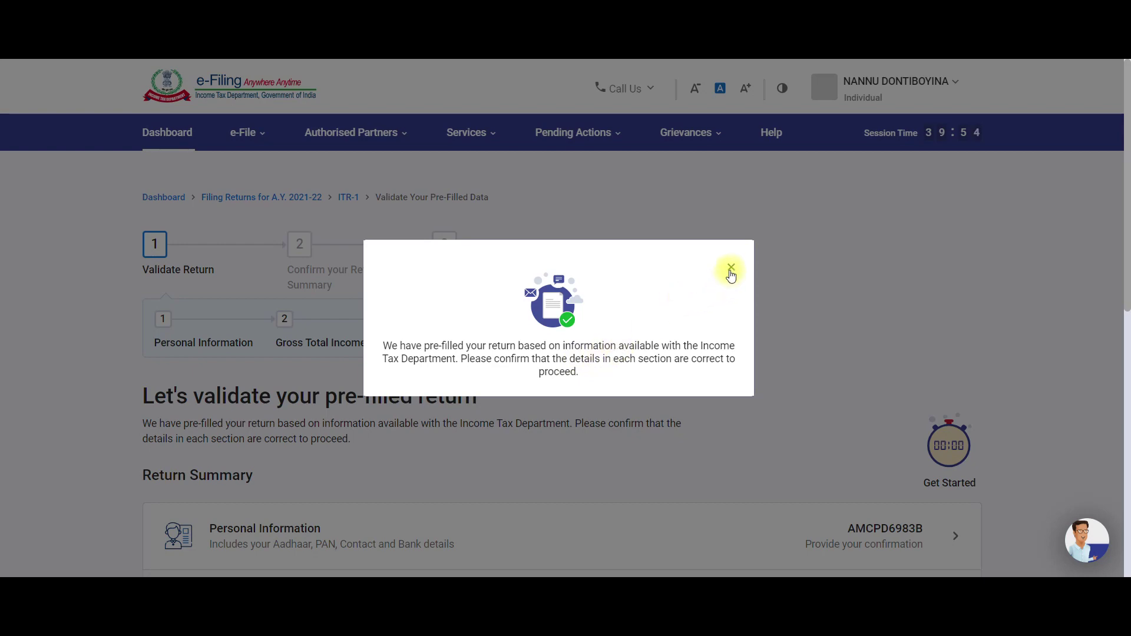
In Personal Information, set Nature of Employment to State Government.
{"action": "scroll", "coordinate": [424, 361], "scroll_direction": "down", "scroll_amount": 3}
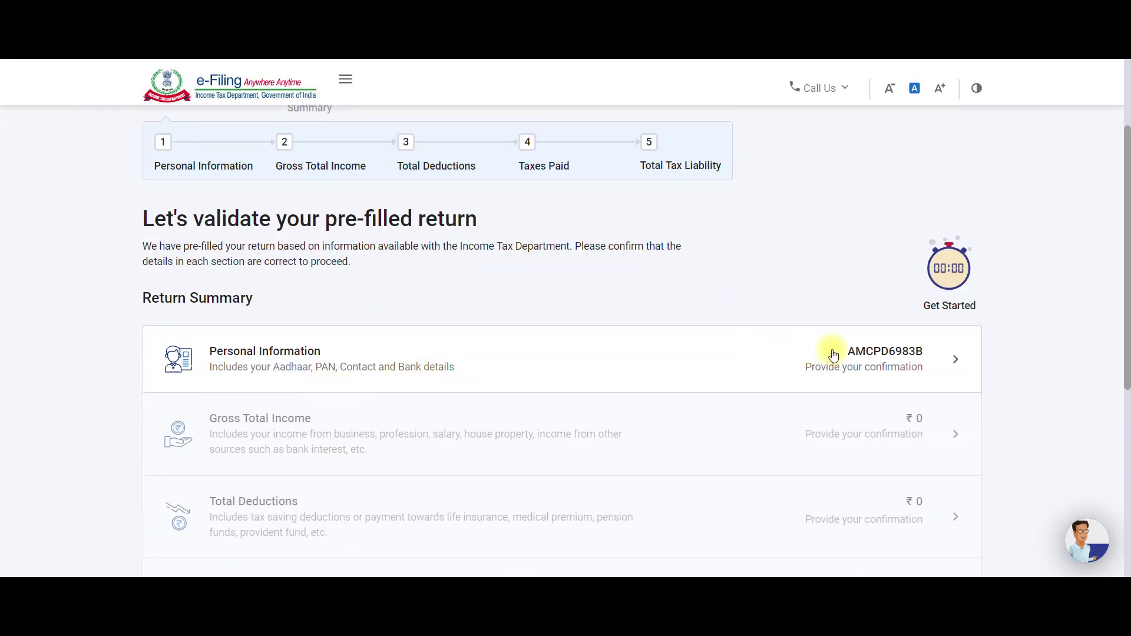
{"action": "left_click", "coordinate": [832, 353]}
{"action": "scroll", "coordinate": [469, 405], "scroll_direction": "down", "scroll_amount": 5}
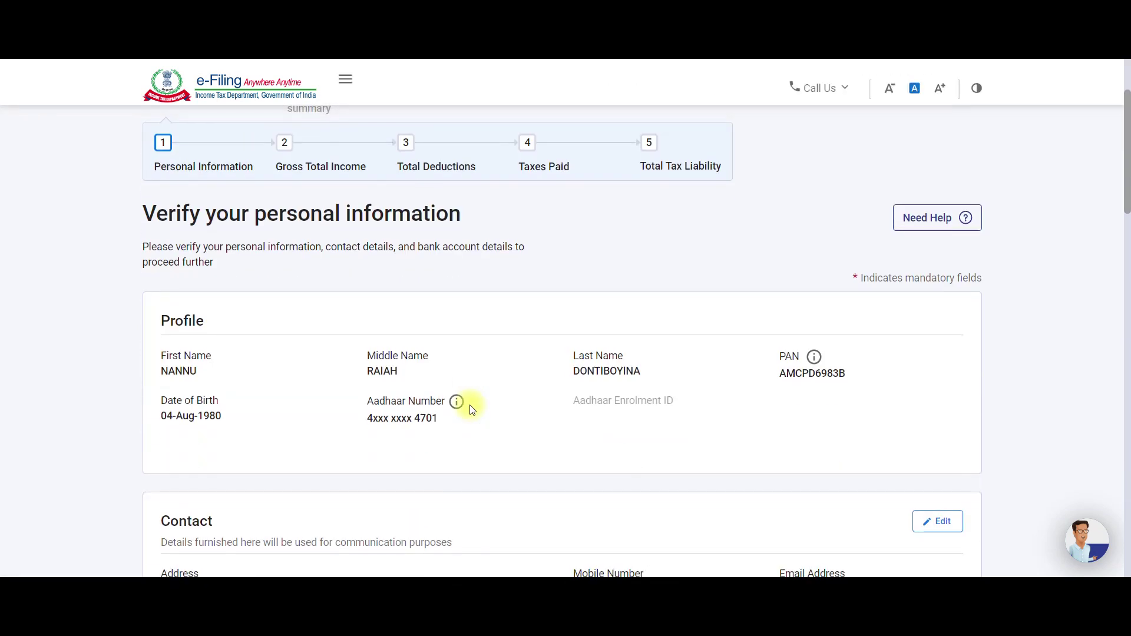
{"action": "scroll", "coordinate": [471, 410], "scroll_direction": "down", "scroll_amount": 2}
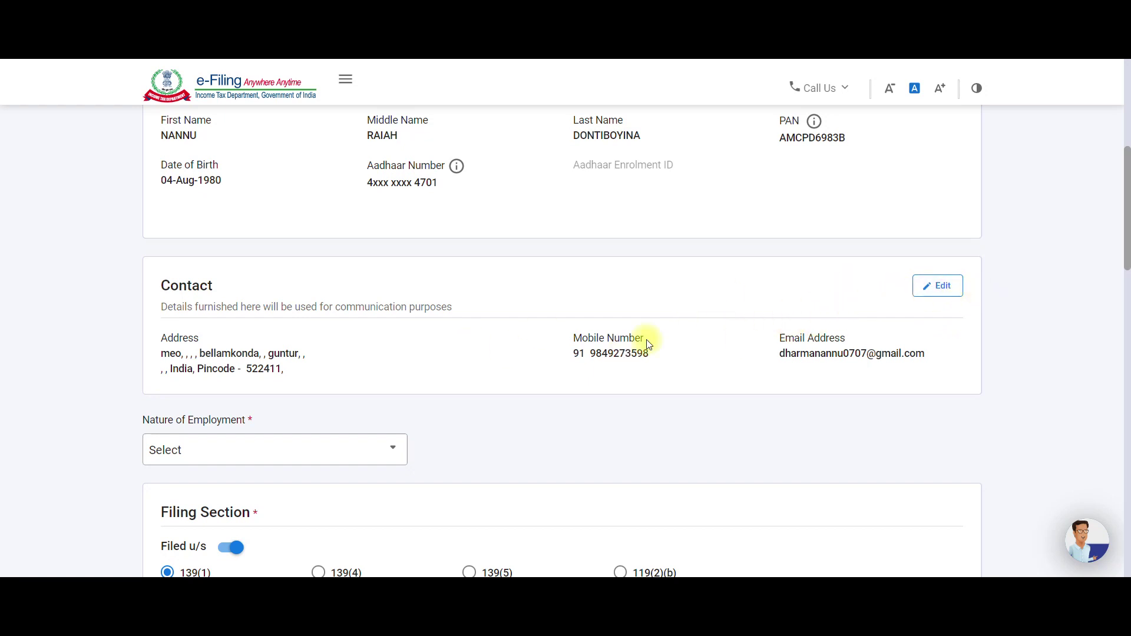
{"action": "scroll", "coordinate": [574, 351], "scroll_direction": "down", "scroll_amount": 2}
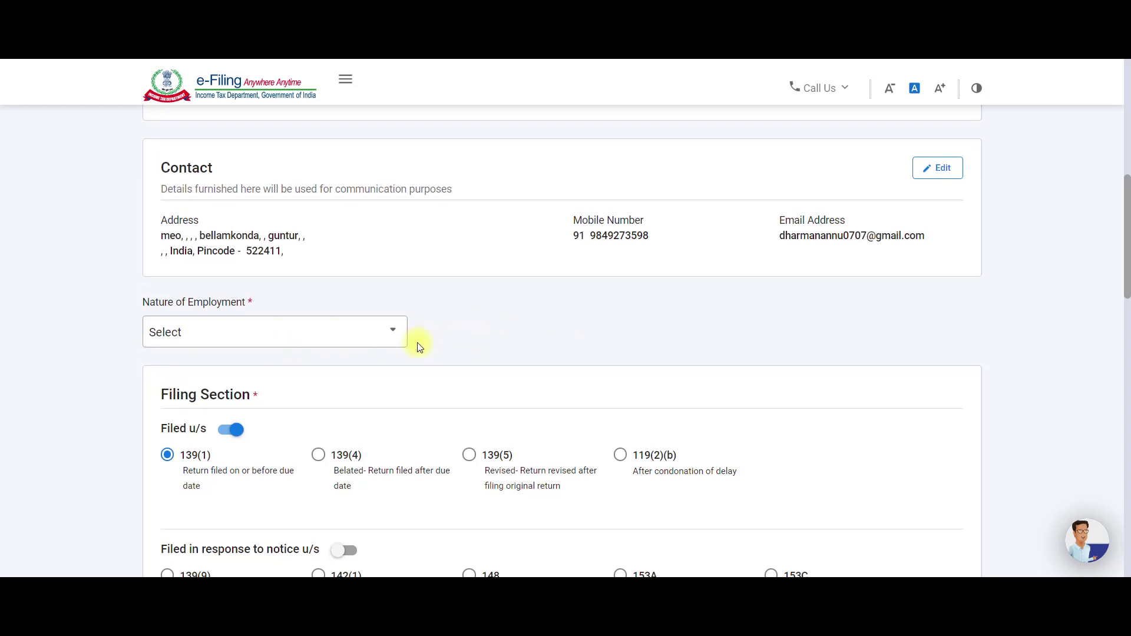
{"action": "scroll", "coordinate": [305, 354], "scroll_direction": "down", "scroll_amount": 1}
{"action": "left_click", "coordinate": [288, 279]}
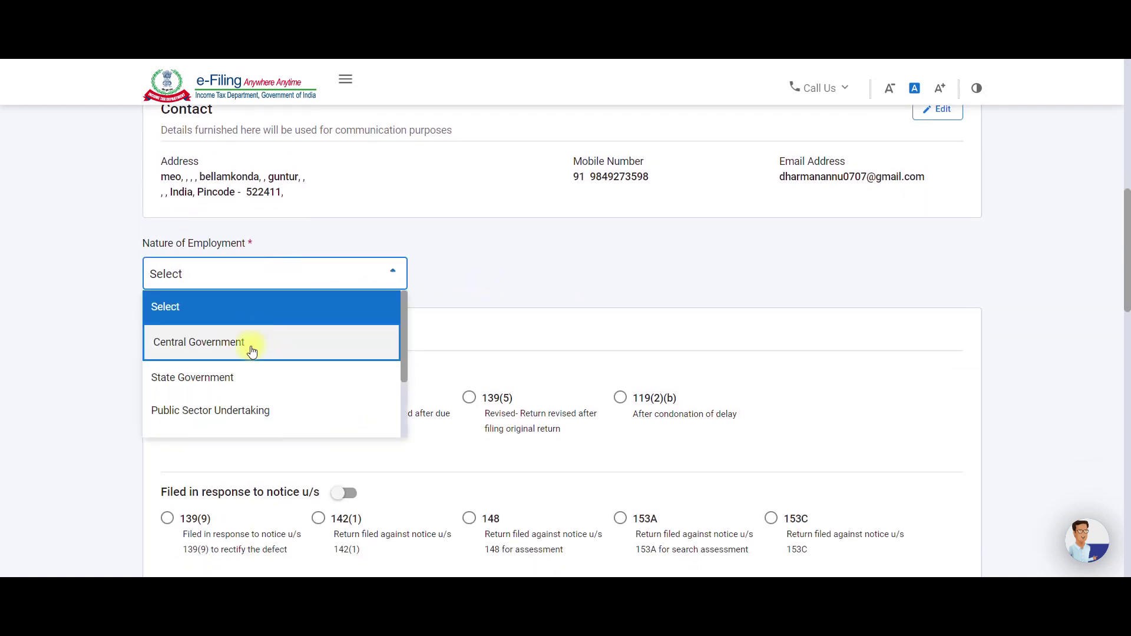
{"action": "left_click", "coordinate": [246, 376]}
{"action": "left_click", "coordinate": [260, 281]}
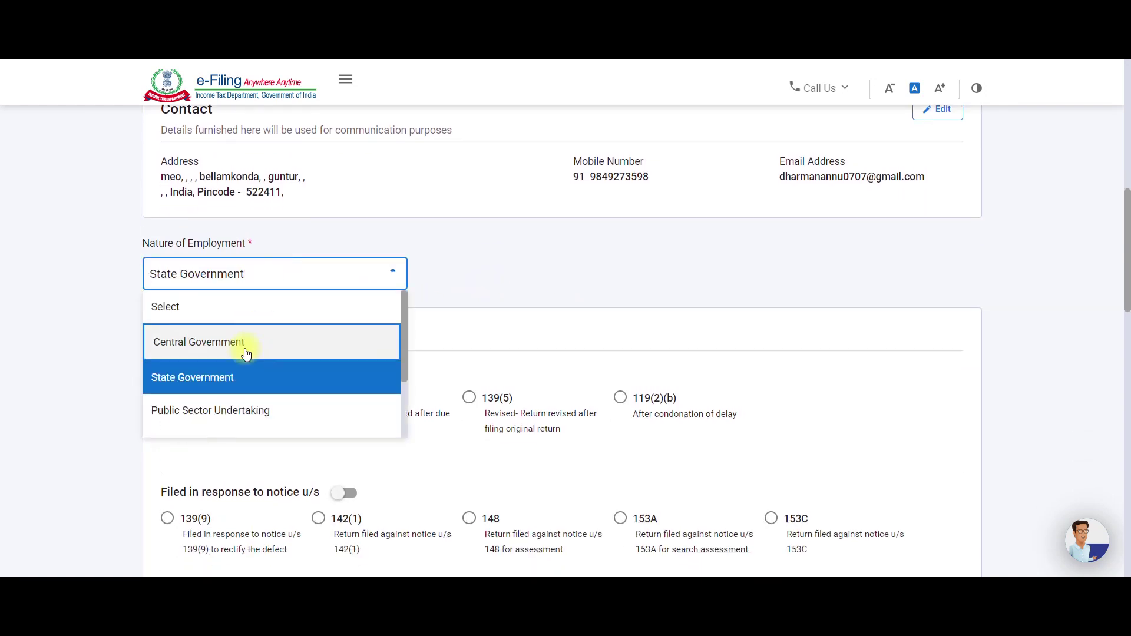
{"action": "scroll", "coordinate": [246, 354], "scroll_direction": "down", "scroll_amount": 1}
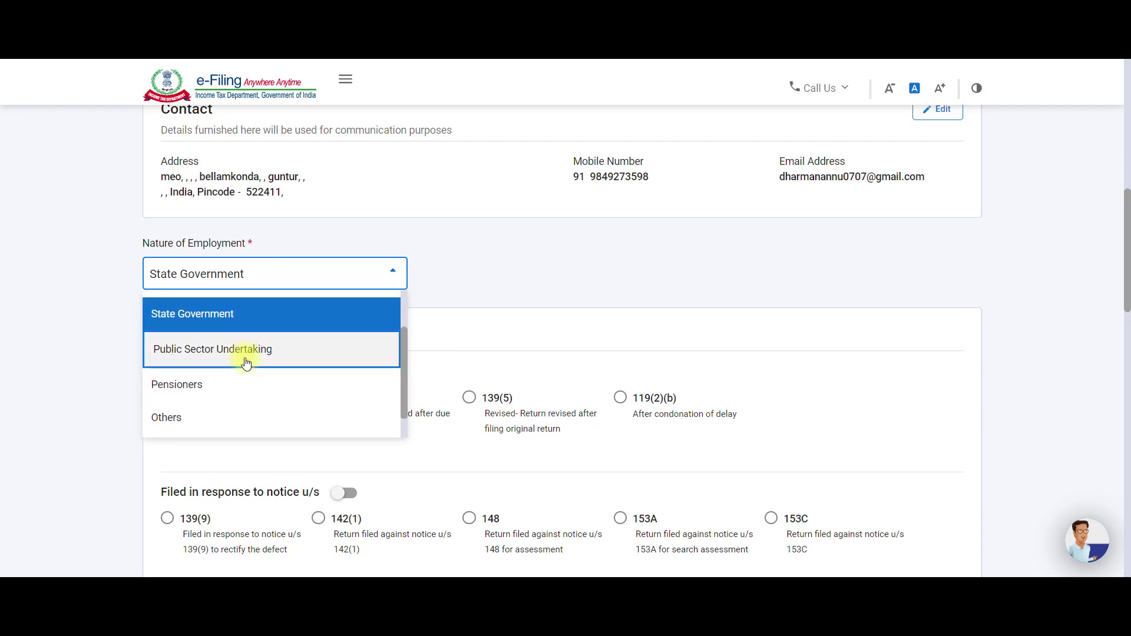
{"action": "scroll", "coordinate": [246, 363], "scroll_direction": "down", "scroll_amount": 1}
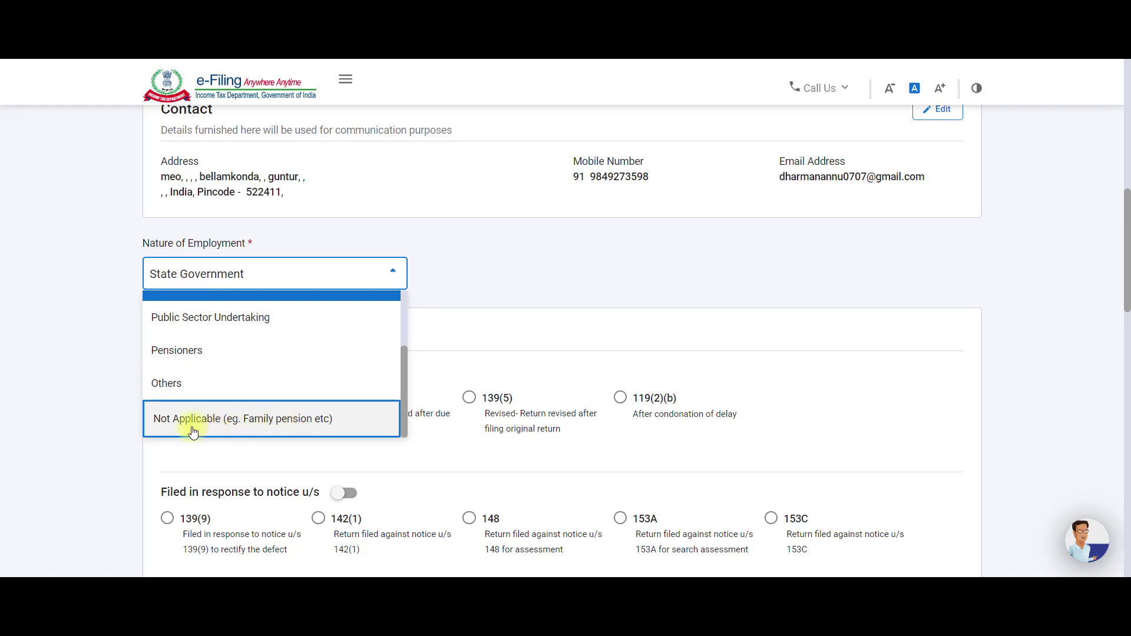
{"action": "left_click", "coordinate": [579, 277]}
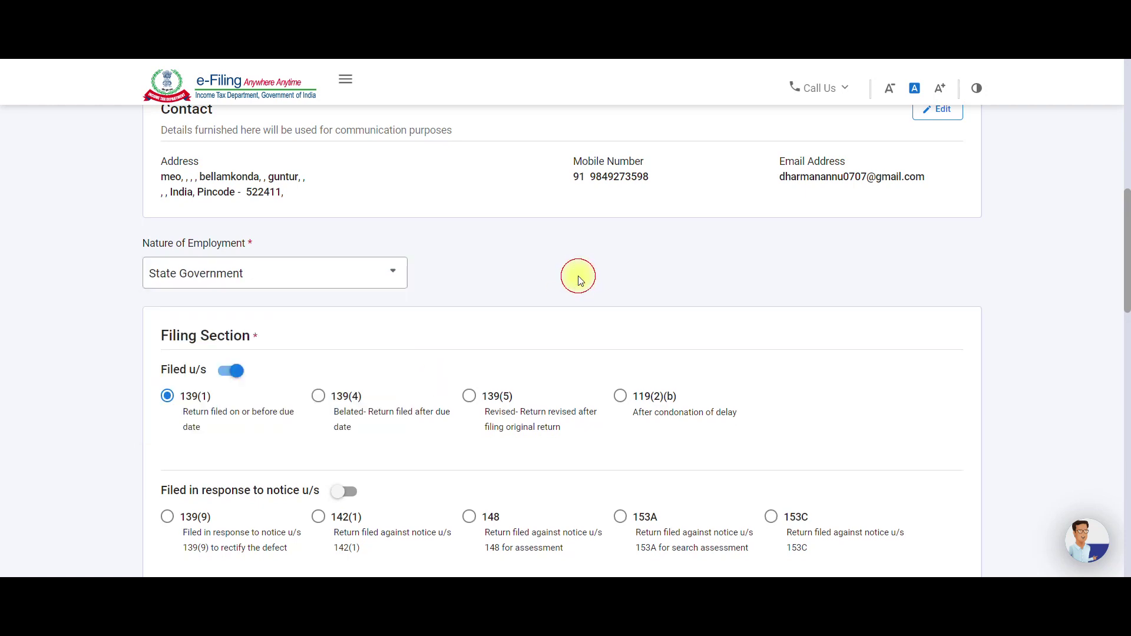
{"action": "left_click", "coordinate": [268, 275]}
{"action": "left_click", "coordinate": [272, 374]}
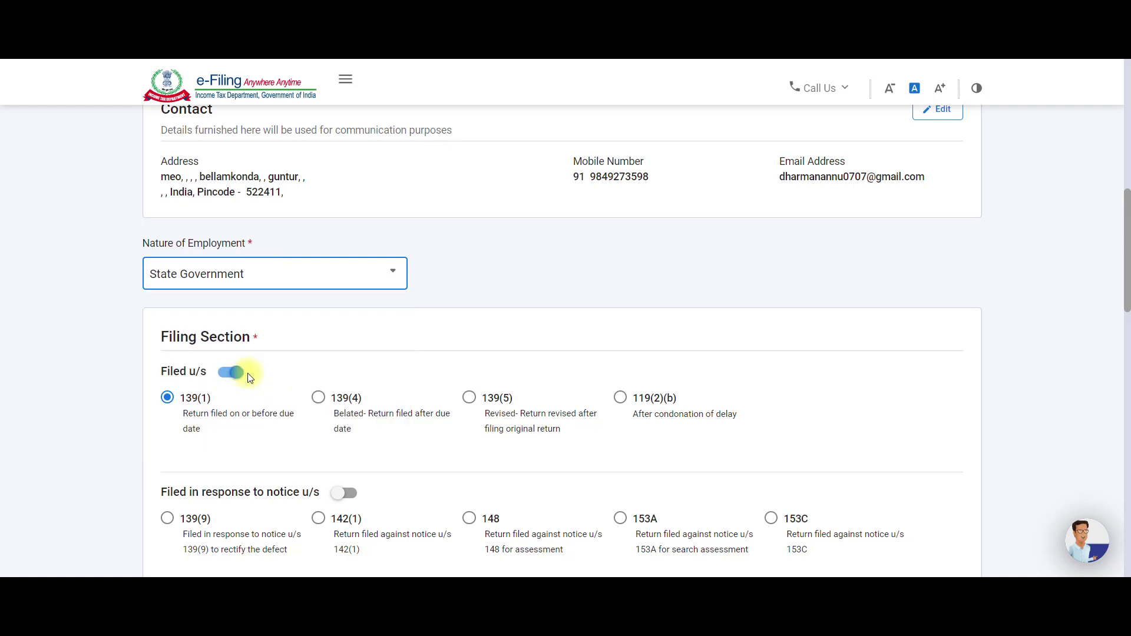
{"action": "scroll", "coordinate": [271, 371], "scroll_direction": "down", "scroll_amount": 2}
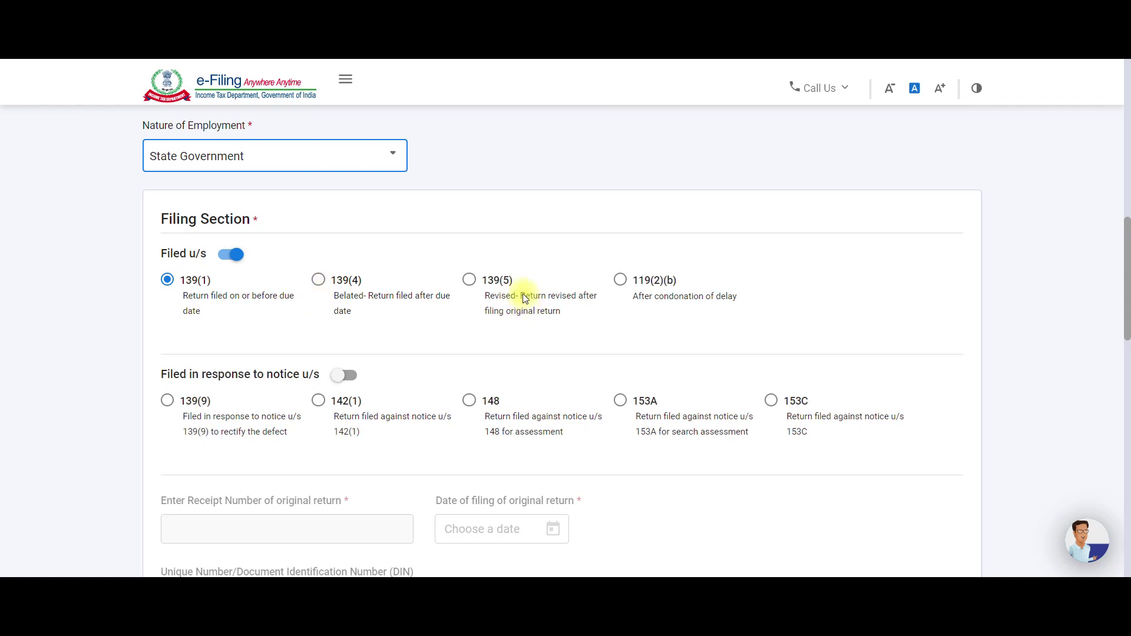
Try filing as revised under 139(5), then revert to section 139(1).
{"action": "left_click", "coordinate": [470, 279]}
{"action": "scroll", "coordinate": [474, 286], "scroll_direction": "down", "scroll_amount": 2}
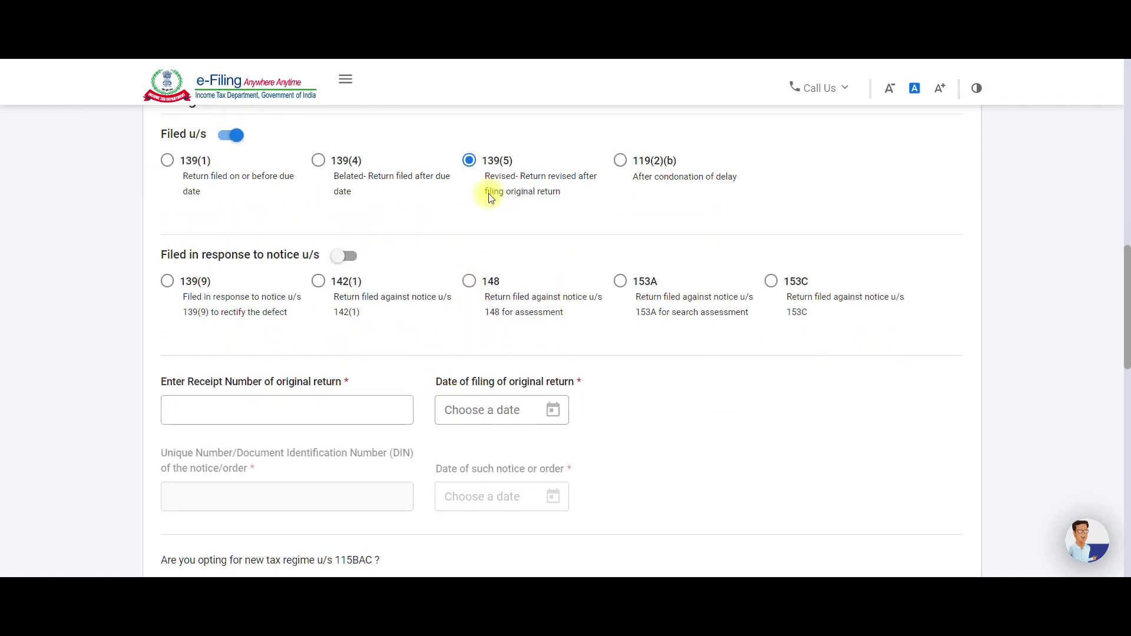
{"action": "left_click", "coordinate": [299, 411]}
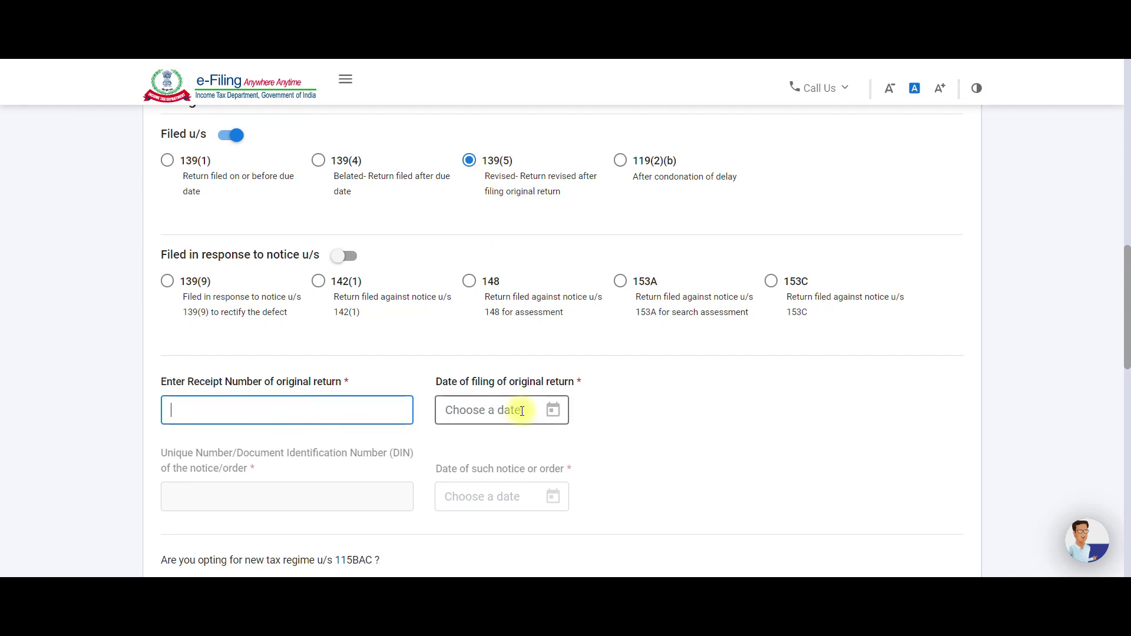
{"action": "scroll", "coordinate": [195, 252], "scroll_direction": "up", "scroll_amount": 1}
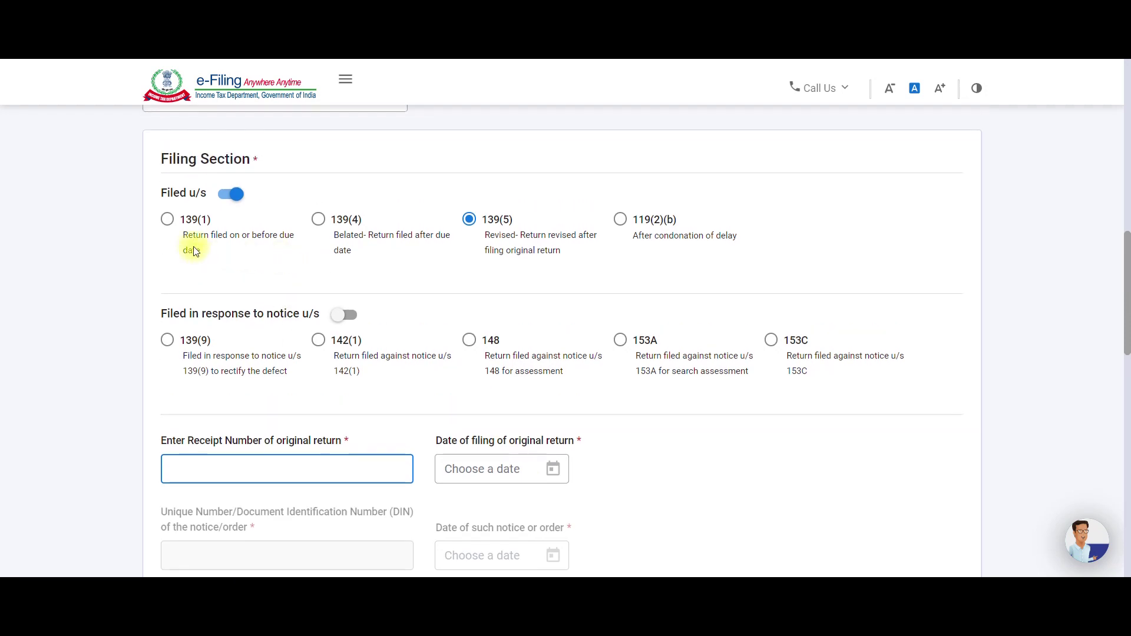
{"action": "left_click", "coordinate": [169, 224]}
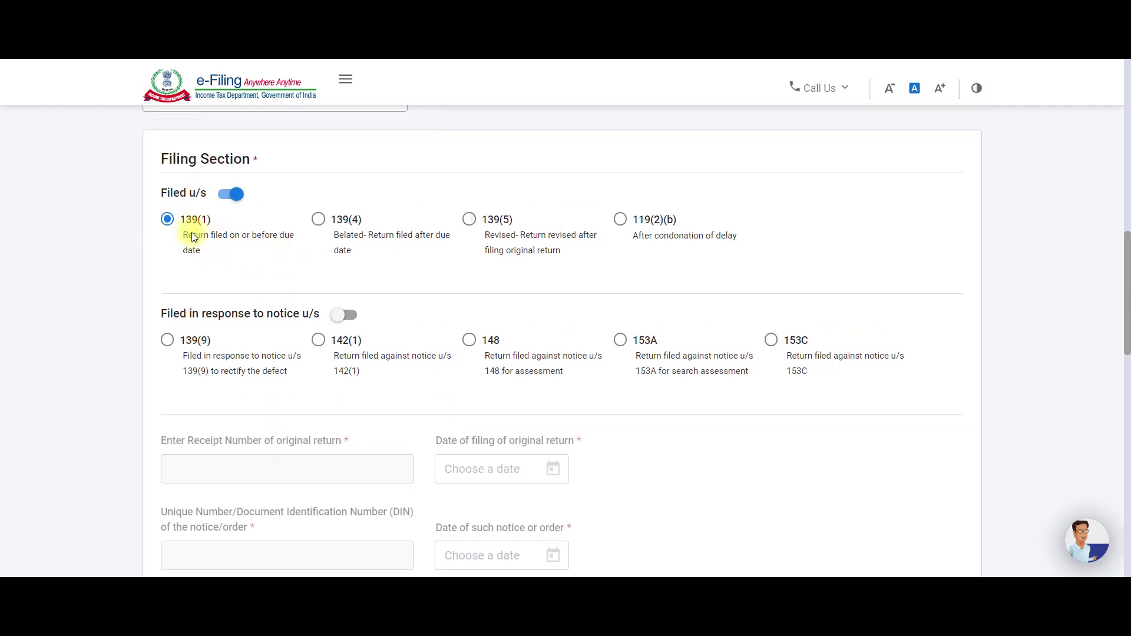
{"action": "scroll", "coordinate": [264, 289], "scroll_direction": "down", "scroll_amount": 6}
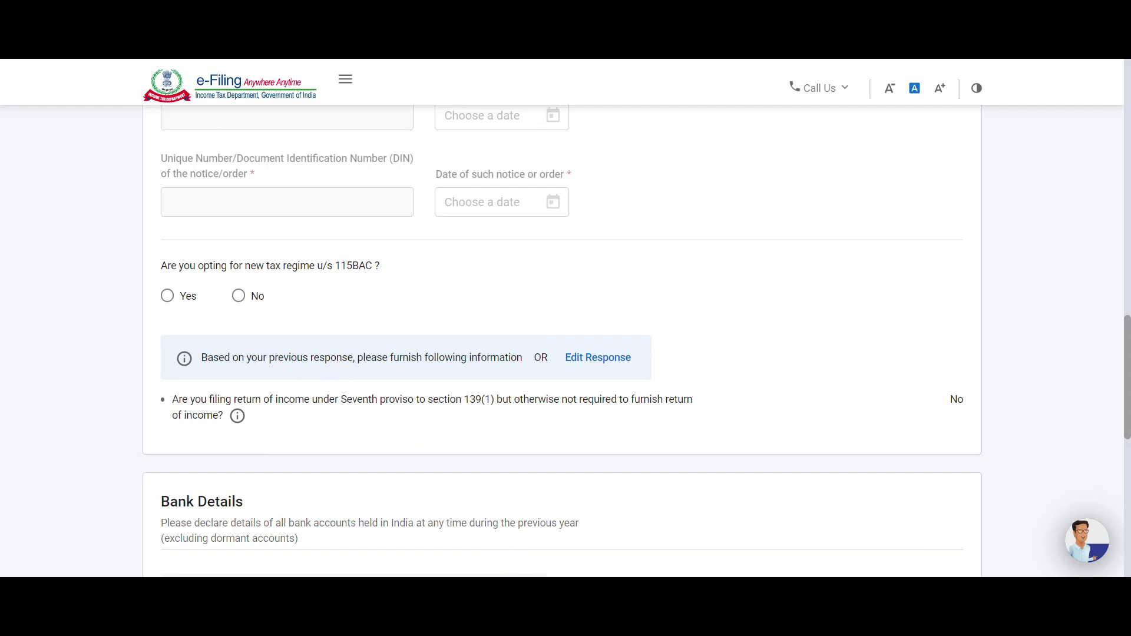
Review the Form 16 spreadsheet in Excel and return to the return form.
{"action": "key", "text": "alt+Tab"}
{"action": "scroll", "coordinate": [341, 418], "scroll_direction": "down", "scroll_amount": 4}
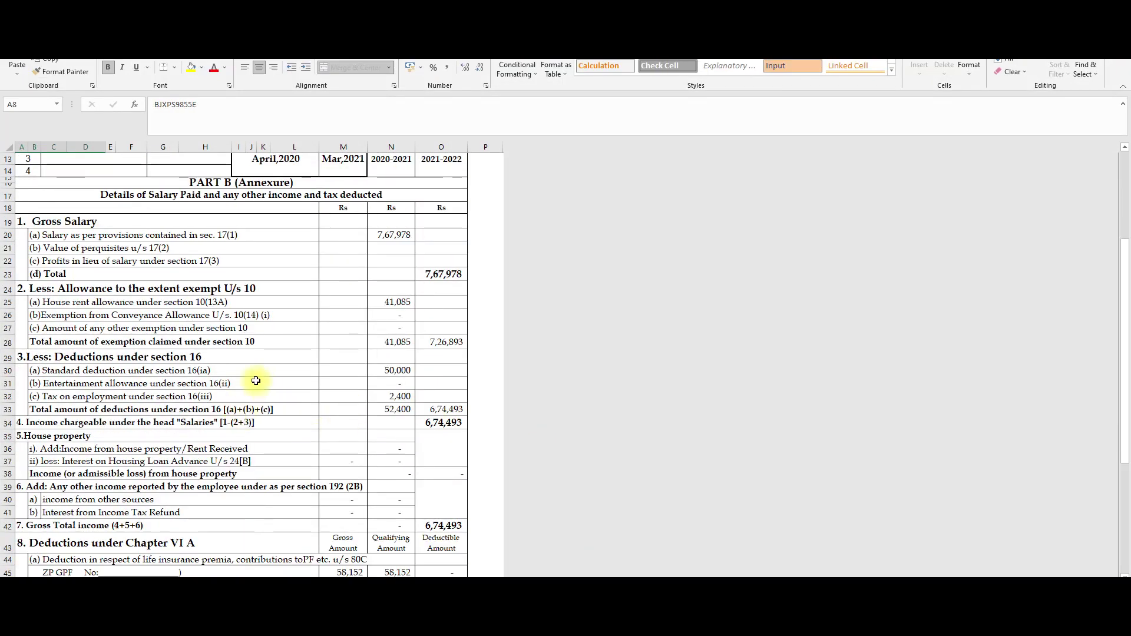
{"action": "scroll", "coordinate": [215, 405], "scroll_direction": "down", "scroll_amount": 5}
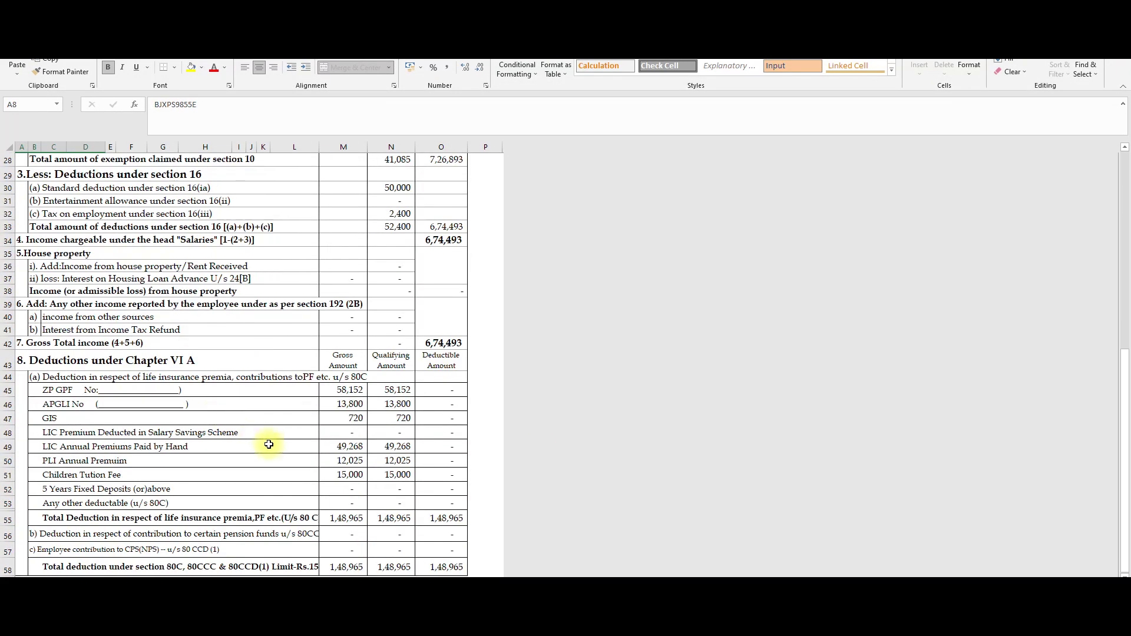
{"action": "scroll", "coordinate": [269, 445], "scroll_direction": "down", "scroll_amount": 3}
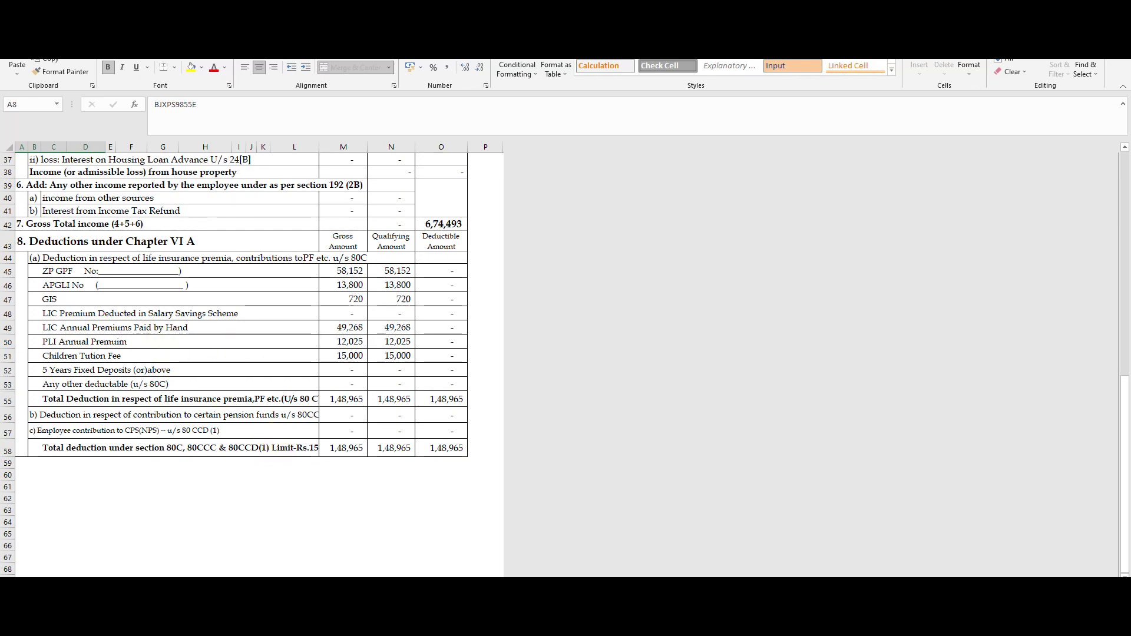
{"action": "key", "text": "alt+Tab"}
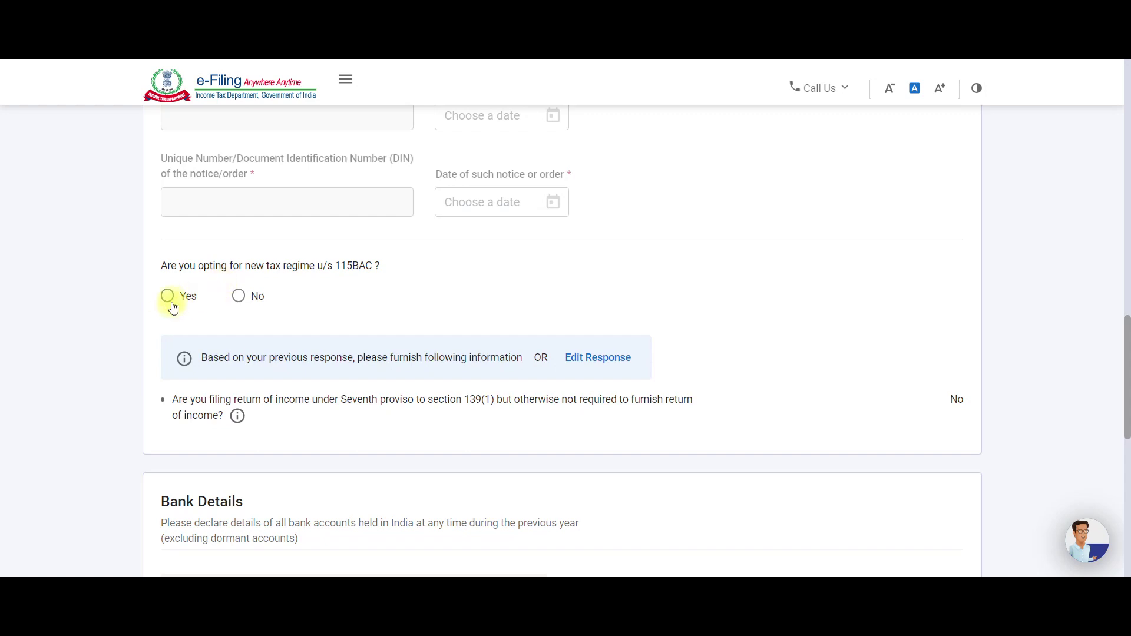
Answer No to the 115BAC new tax regime question and open the bank account's options.
{"action": "left_click", "coordinate": [168, 297]}
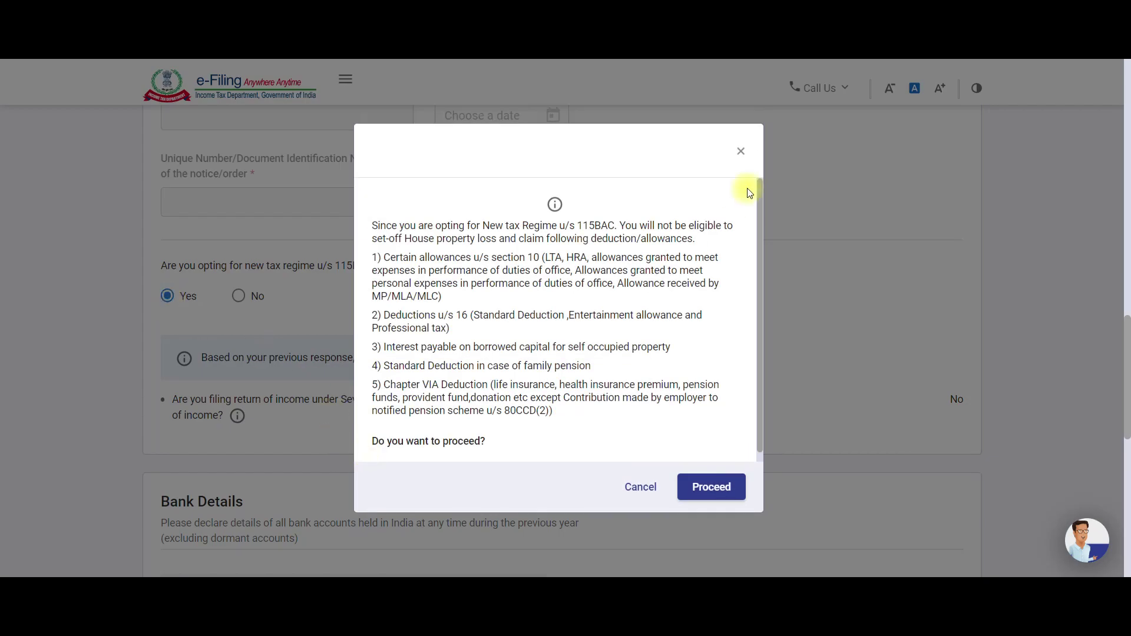
{"action": "left_click", "coordinate": [741, 155]}
{"action": "left_click", "coordinate": [239, 295]}
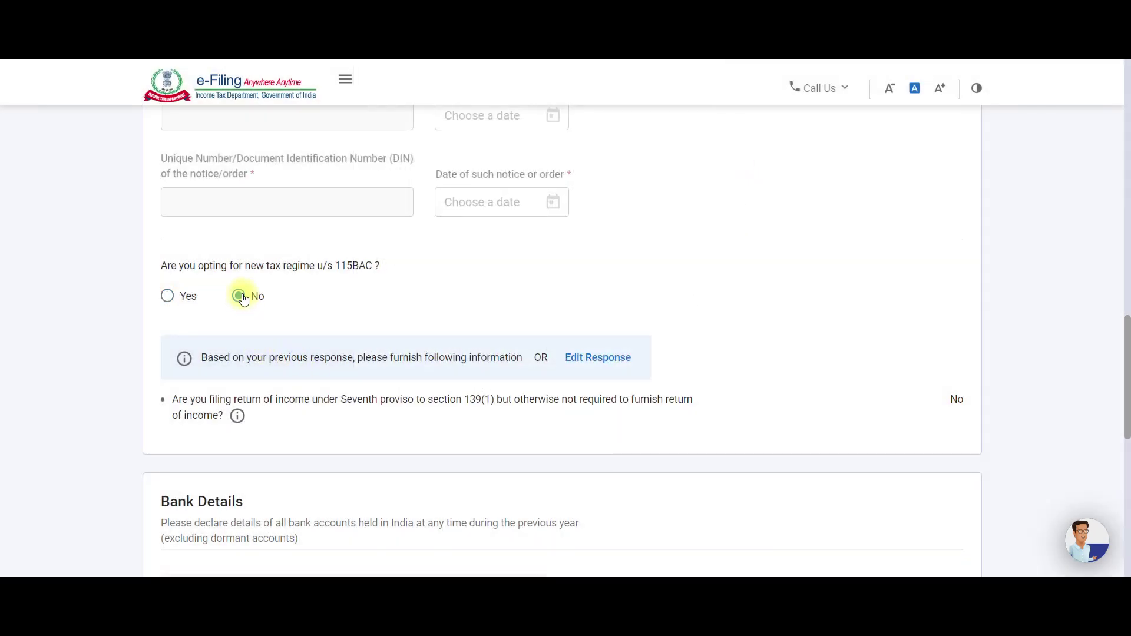
{"action": "scroll", "coordinate": [223, 372], "scroll_direction": "down", "scroll_amount": 5}
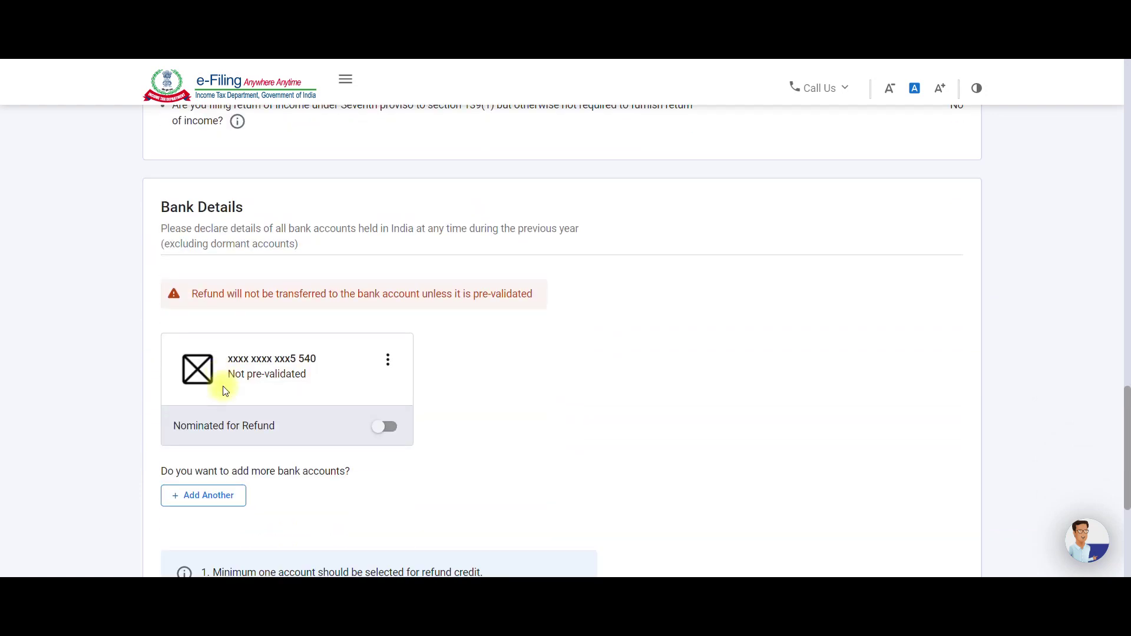
{"action": "left_click", "coordinate": [388, 360]}
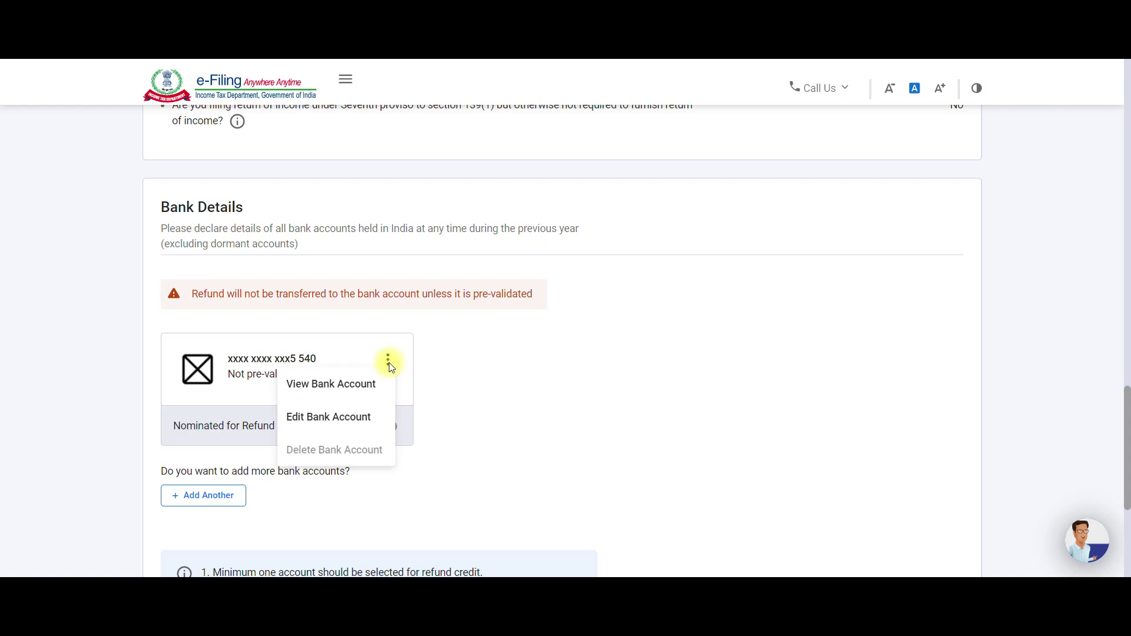
Nominate the bank account for refund via Edit Bank Account, then go back to the ITR page.
{"action": "left_click", "coordinate": [360, 420]}
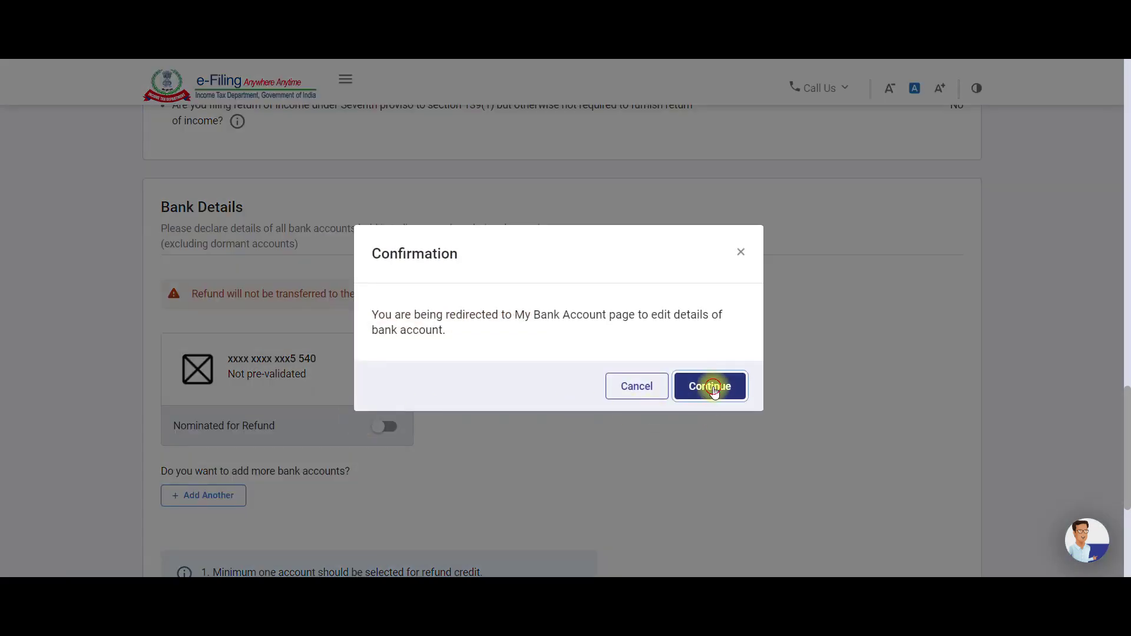
{"action": "left_click", "coordinate": [714, 391]}
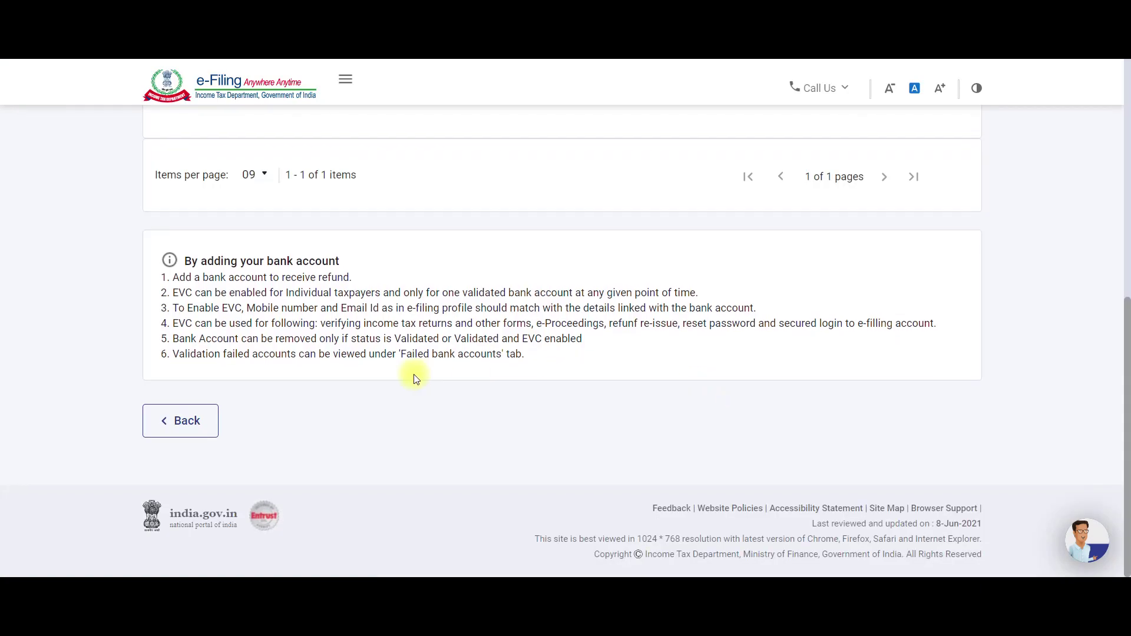
{"action": "scroll", "coordinate": [416, 378], "scroll_direction": "up", "scroll_amount": 4}
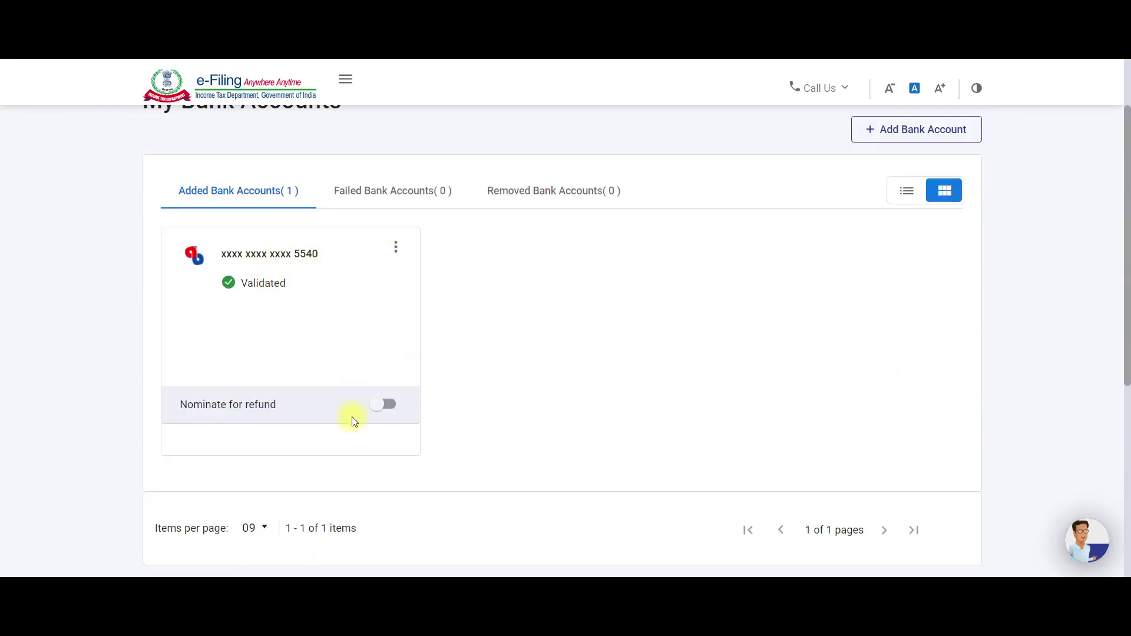
{"action": "left_click", "coordinate": [384, 404]}
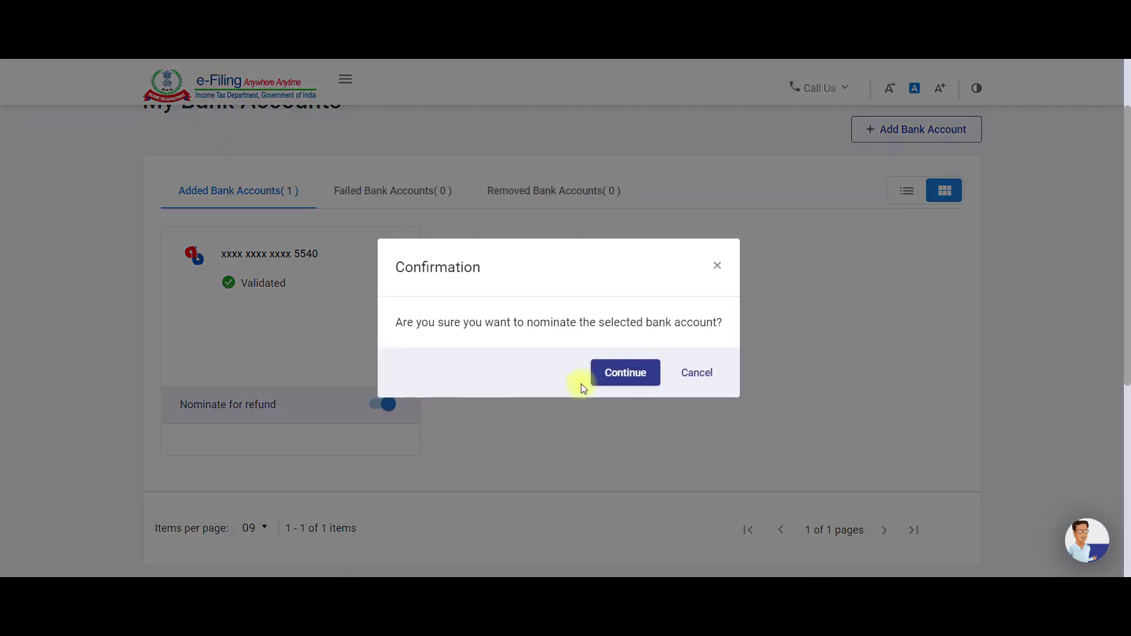
{"action": "left_click", "coordinate": [628, 370]}
{"action": "scroll", "coordinate": [589, 384], "scroll_direction": "down", "scroll_amount": 4}
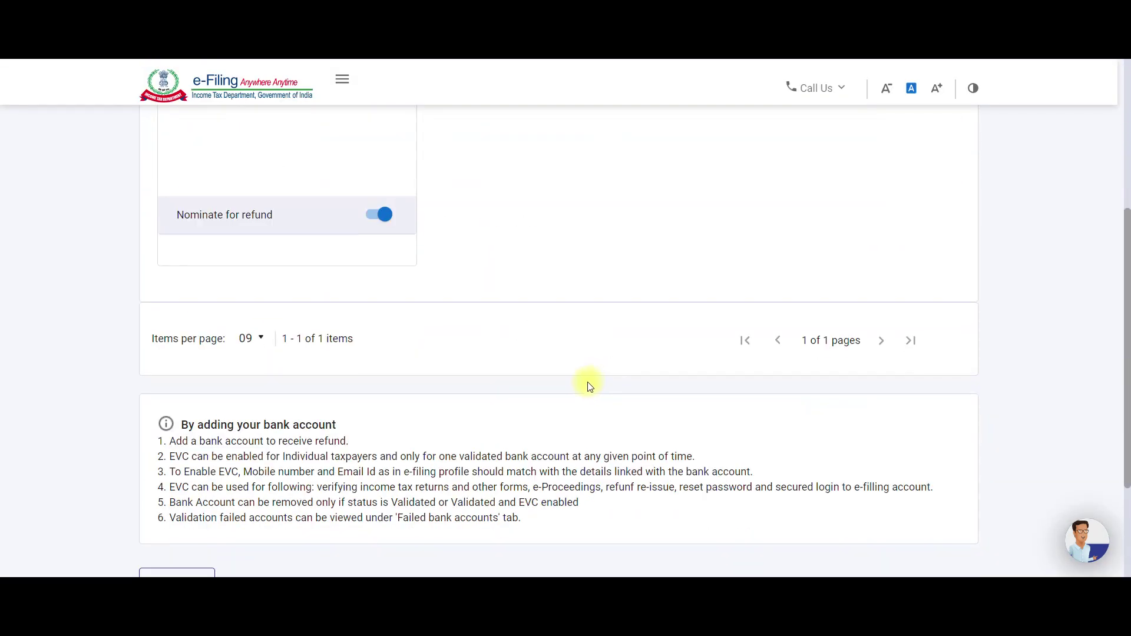
{"action": "scroll", "coordinate": [292, 391], "scroll_direction": "down", "scroll_amount": 3}
{"action": "left_click", "coordinate": [175, 419]}
{"action": "scroll", "coordinate": [338, 392], "scroll_direction": "down", "scroll_amount": 3}
{"action": "scroll", "coordinate": [339, 392], "scroll_direction": "down", "scroll_amount": 10}
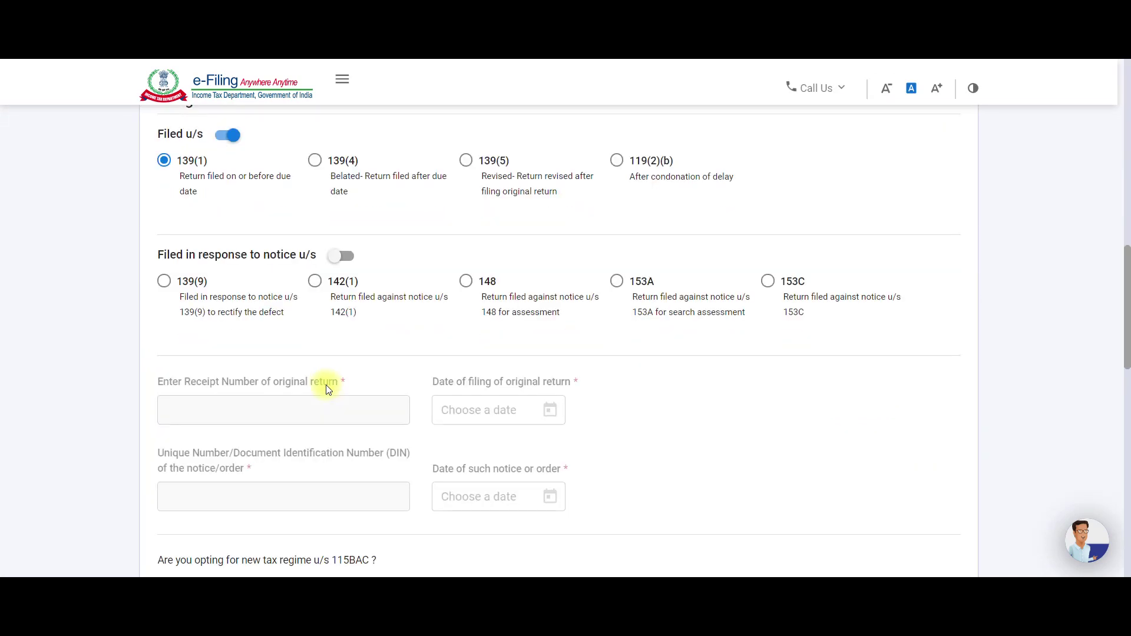
View the bank account details on My Bank Account and return to personal information.
{"action": "scroll", "coordinate": [325, 386], "scroll_direction": "down", "scroll_amount": 6}
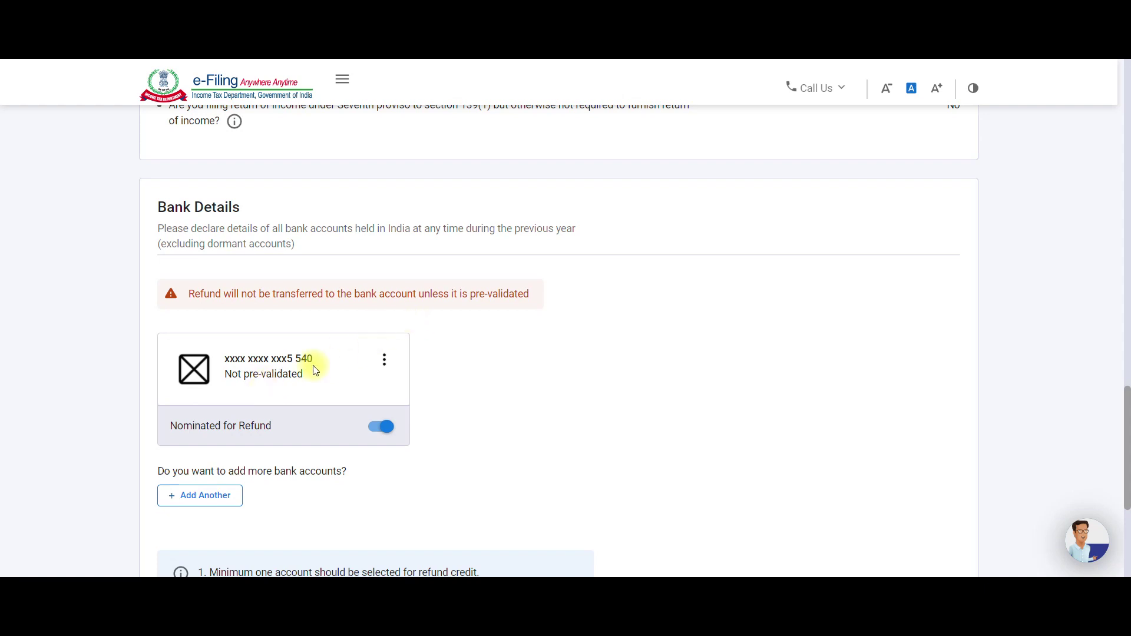
{"action": "left_click", "coordinate": [383, 361]}
{"action": "left_click", "coordinate": [366, 386]}
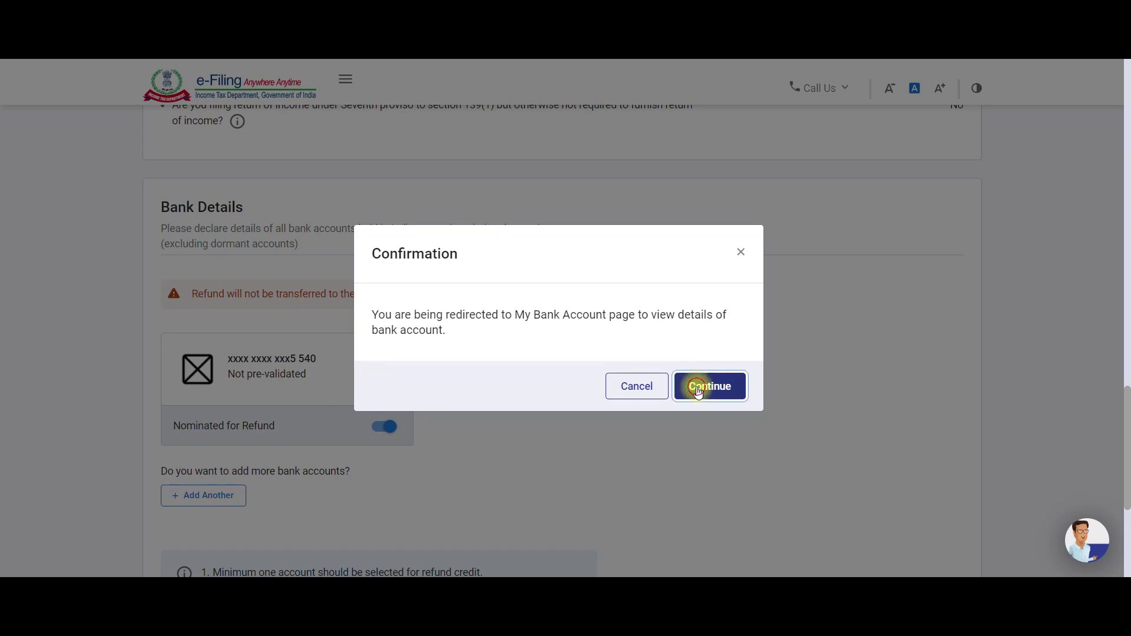
{"action": "left_click", "coordinate": [698, 387]}
{"action": "scroll", "coordinate": [424, 352], "scroll_direction": "up", "scroll_amount": 6}
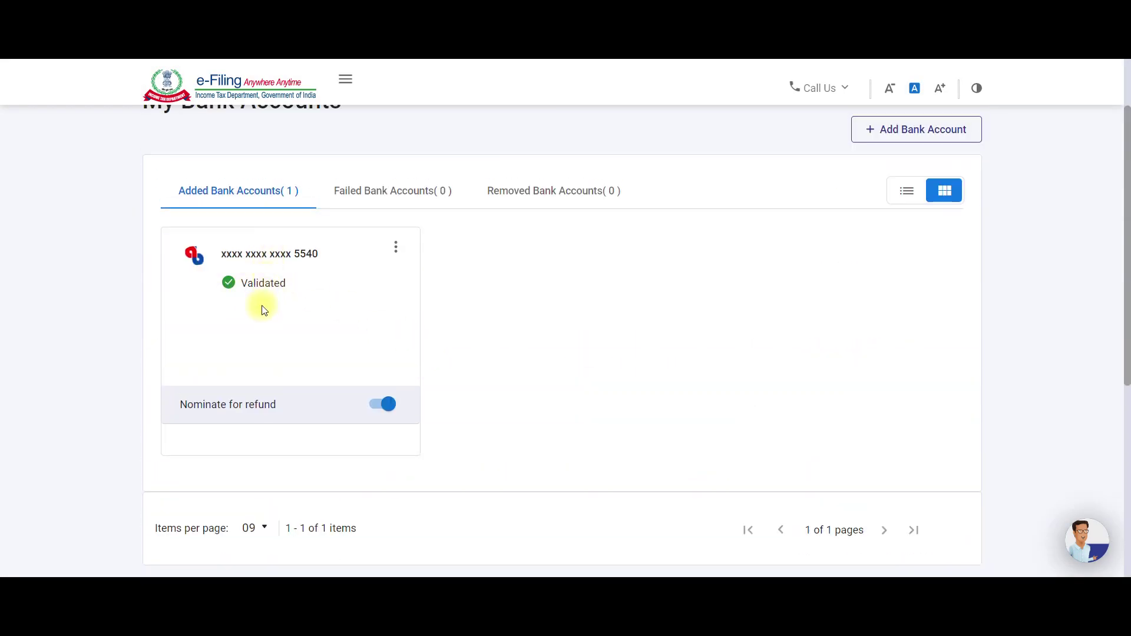
{"action": "scroll", "coordinate": [263, 310], "scroll_direction": "down", "scroll_amount": 6}
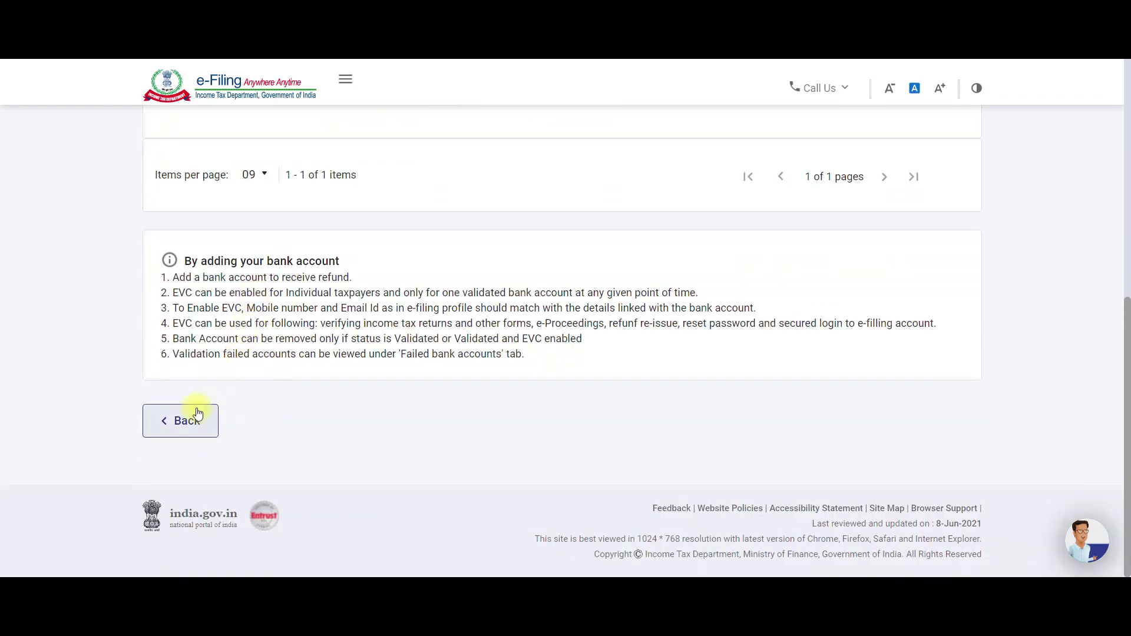
{"action": "left_click", "coordinate": [198, 414]}
Confirm the Personal Information section.
{"action": "scroll", "coordinate": [298, 371], "scroll_direction": "down", "scroll_amount": 11}
{"action": "scroll", "coordinate": [306, 377], "scroll_direction": "down", "scroll_amount": 14}
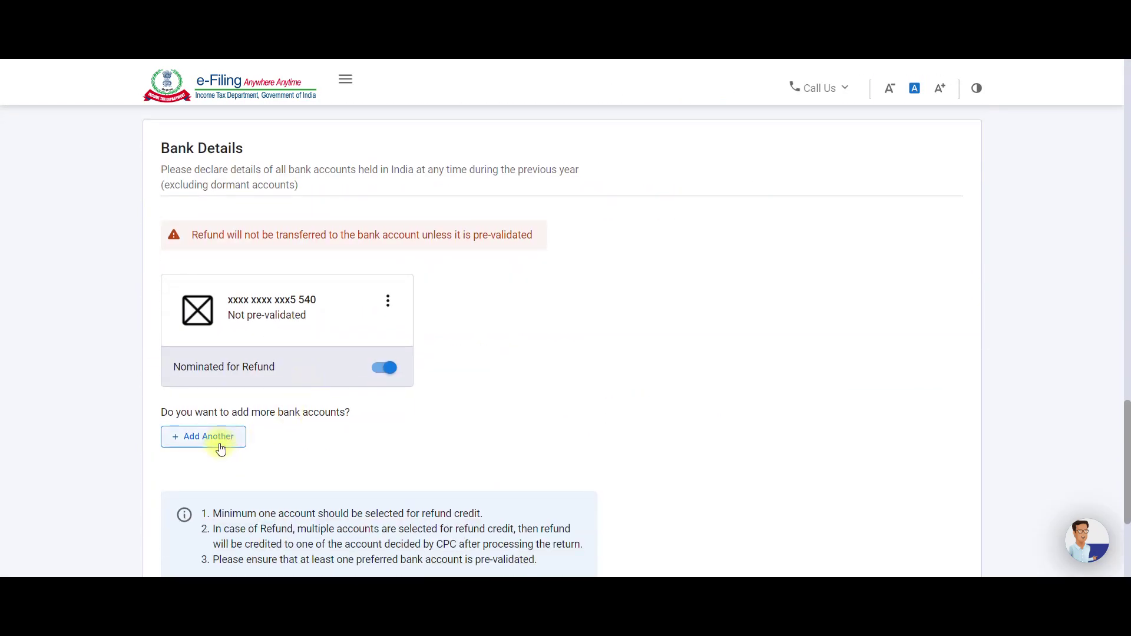
{"action": "scroll", "coordinate": [221, 449], "scroll_direction": "down", "scroll_amount": 4}
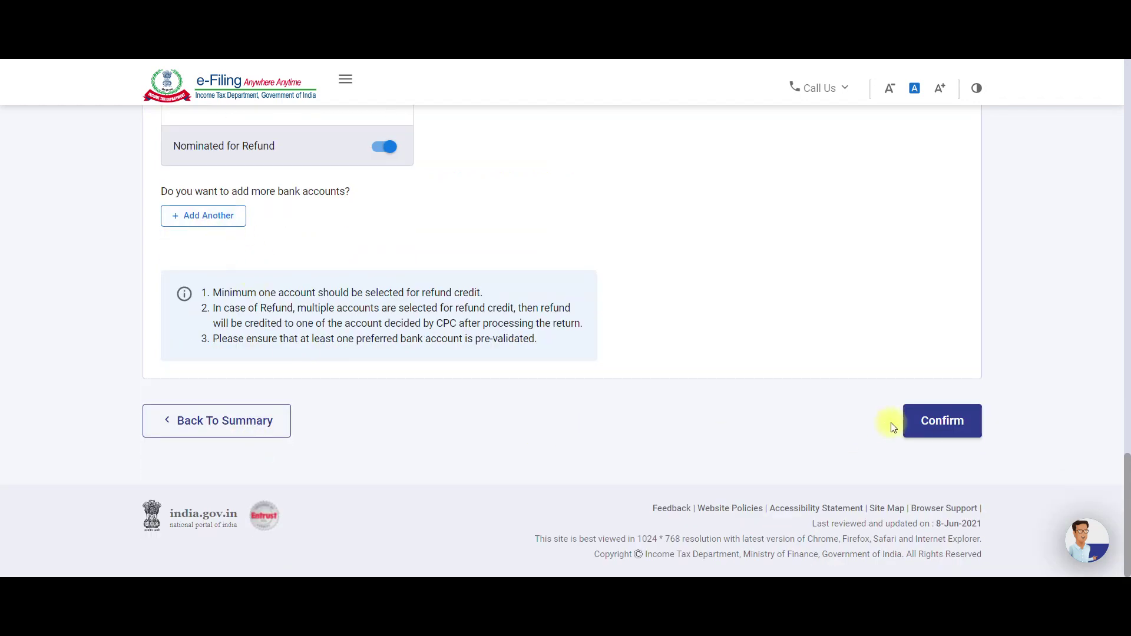
{"action": "left_click", "coordinate": [936, 422]}
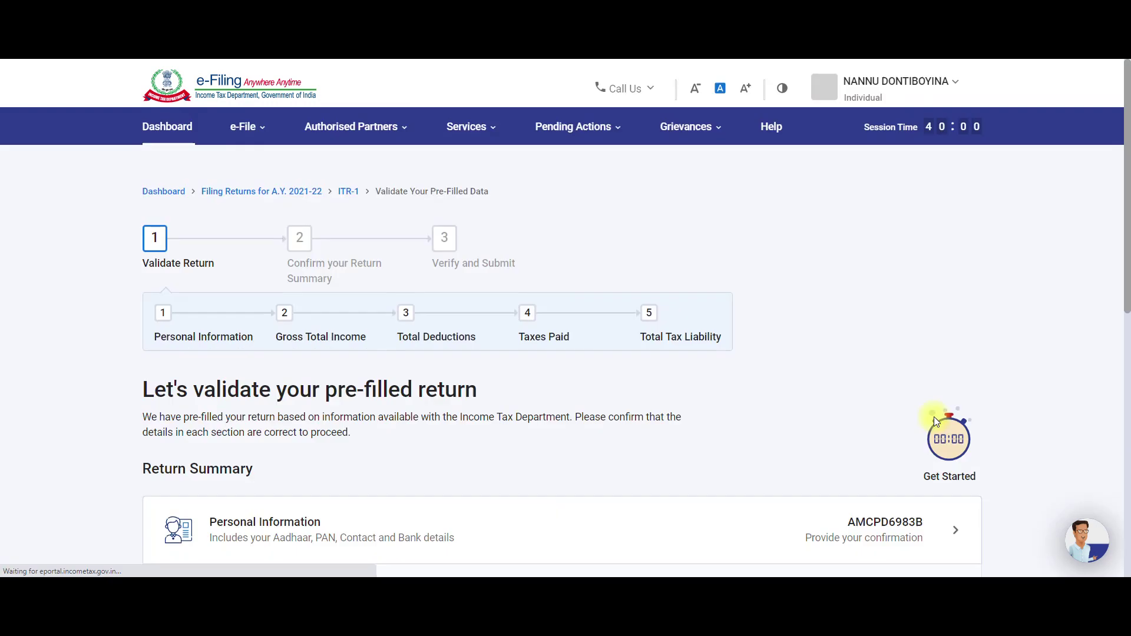
Open the Gross Total Income section for confirmation.
{"action": "scroll", "coordinate": [585, 404], "scroll_direction": "down", "scroll_amount": 4}
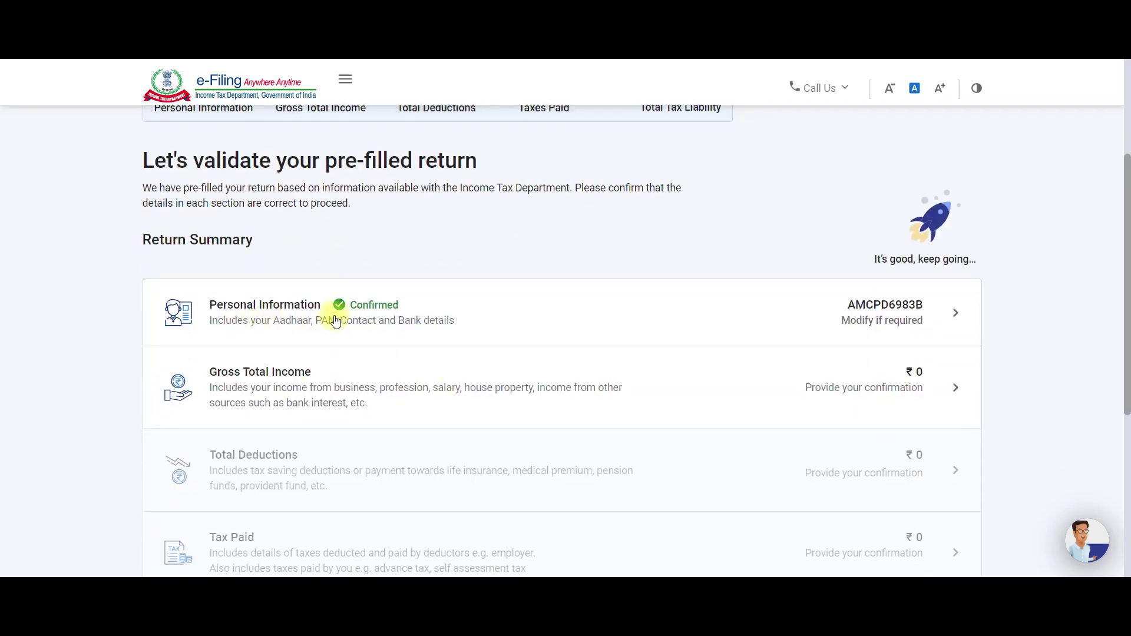
{"action": "scroll", "coordinate": [398, 327], "scroll_direction": "down", "scroll_amount": 1}
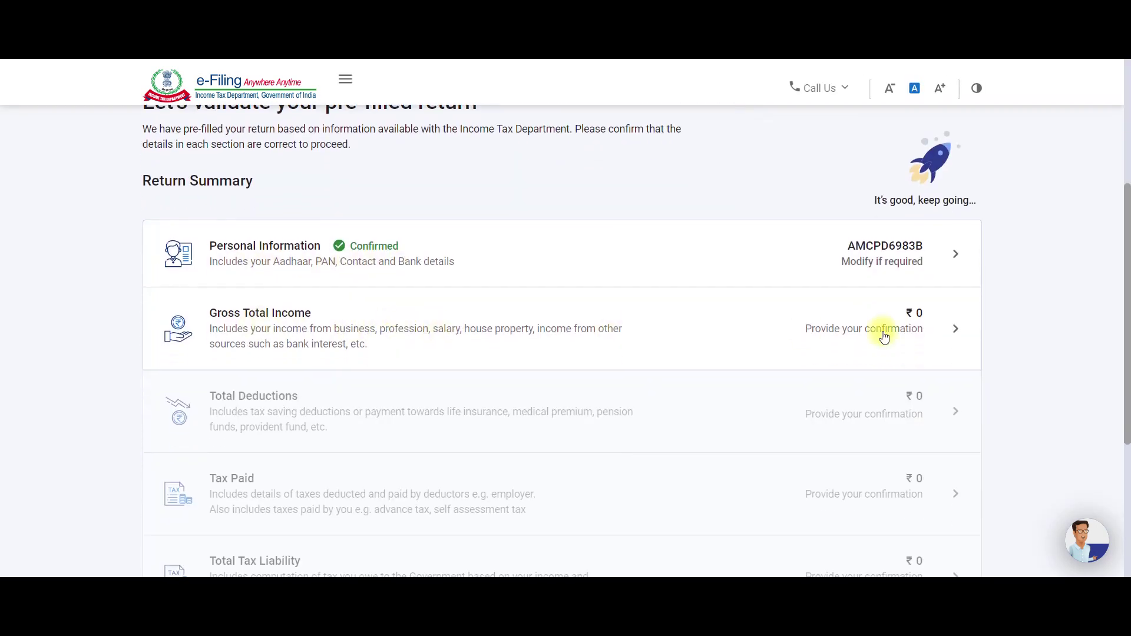
{"action": "left_click", "coordinate": [885, 337]}
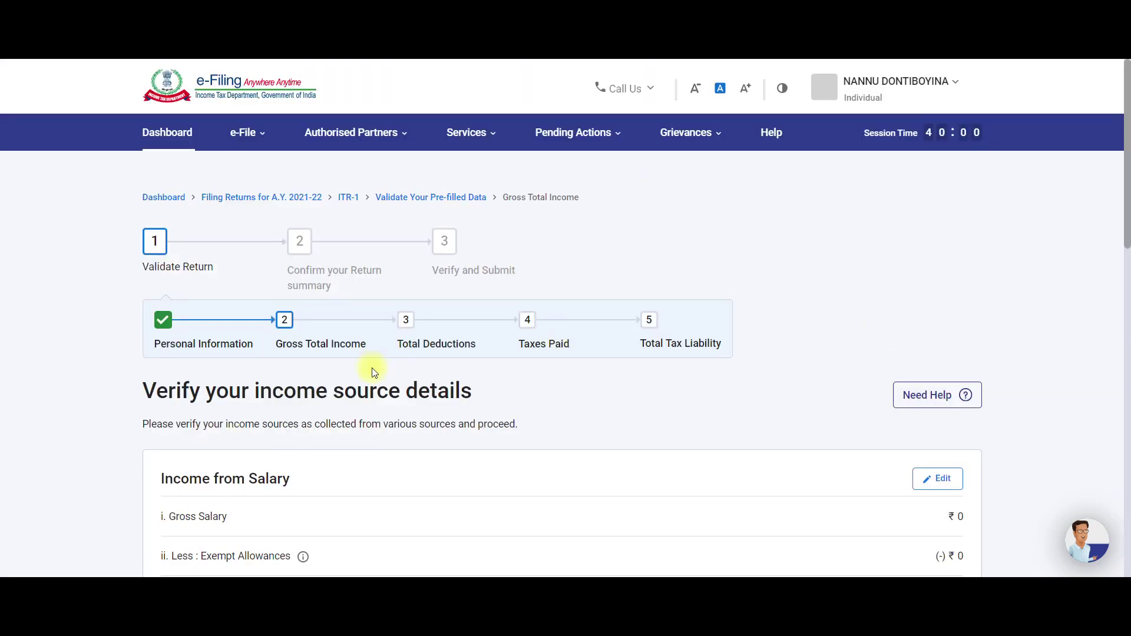
{"action": "scroll", "coordinate": [224, 347], "scroll_direction": "down", "scroll_amount": 2}
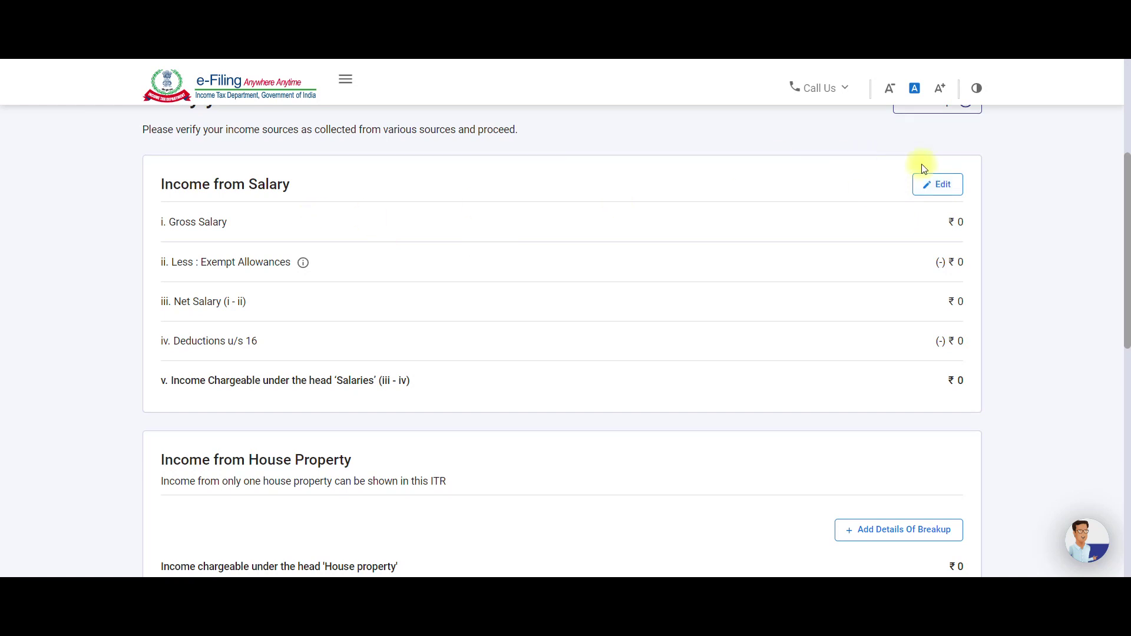
Edit Income from Salary and fill Salary 17(1) with 7,67,978.
{"action": "left_click", "coordinate": [949, 184]}
{"action": "scroll", "coordinate": [383, 324], "scroll_direction": "down", "scroll_amount": 2}
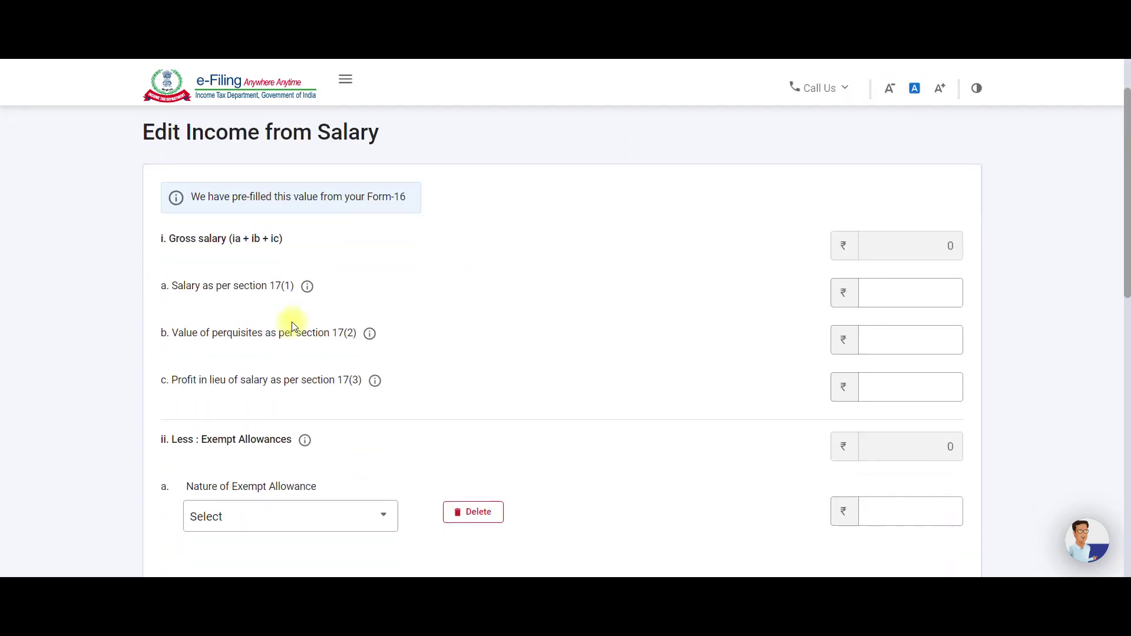
{"action": "left_click", "coordinate": [877, 296]}
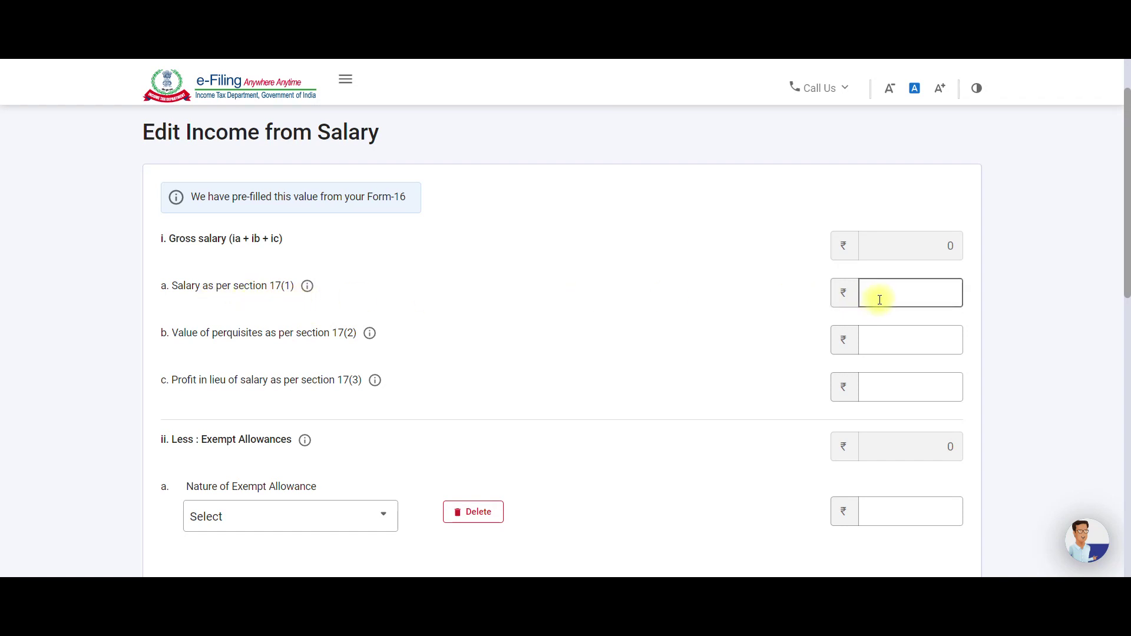
{"action": "left_click", "coordinate": [874, 327]}
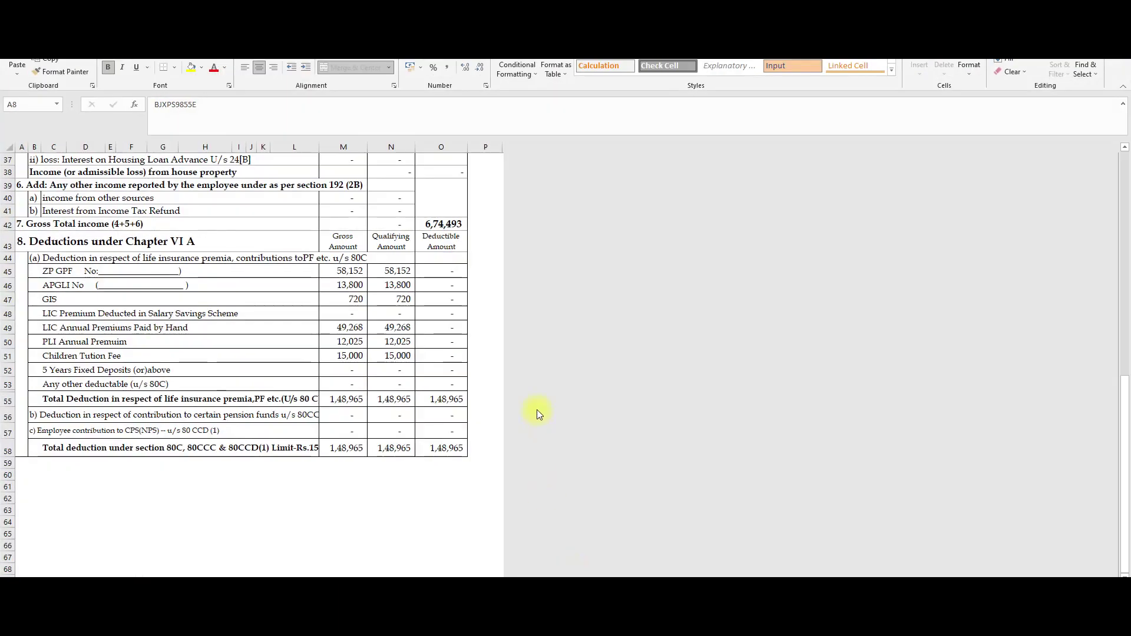
{"action": "scroll", "coordinate": [408, 408], "scroll_direction": "up", "scroll_amount": 10}
{"action": "scroll", "coordinate": [407, 407], "scroll_direction": "up", "scroll_amount": 2}
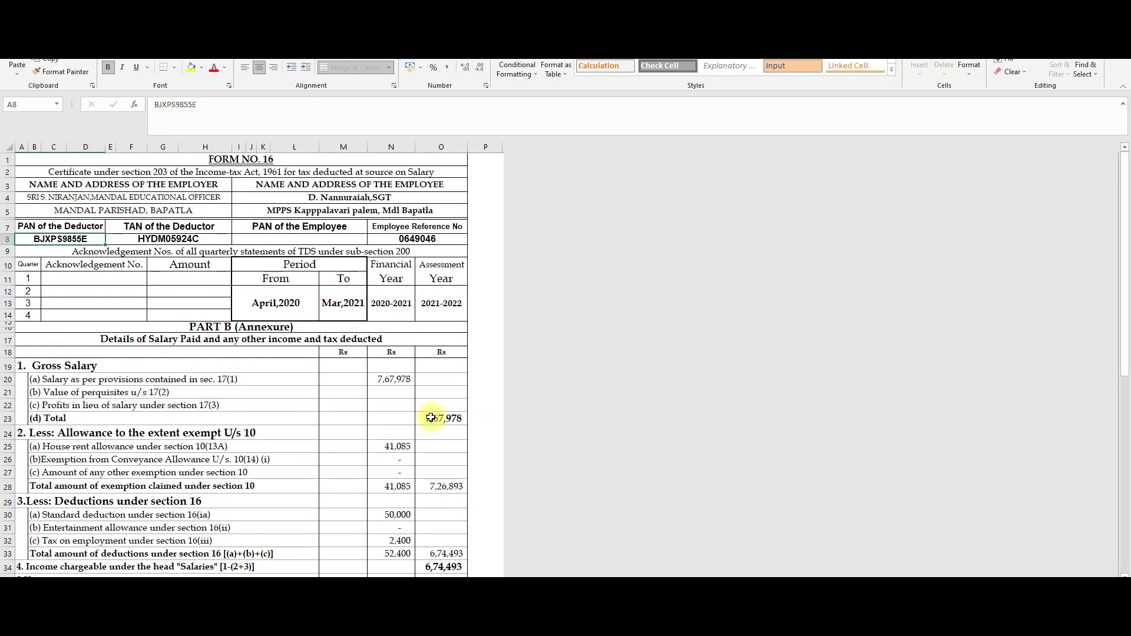
Check Form 16 cells N20 (salary 7,67,978) and N25 (HRA 41,085), then return to the browser.
{"action": "left_click", "coordinate": [397, 382]}
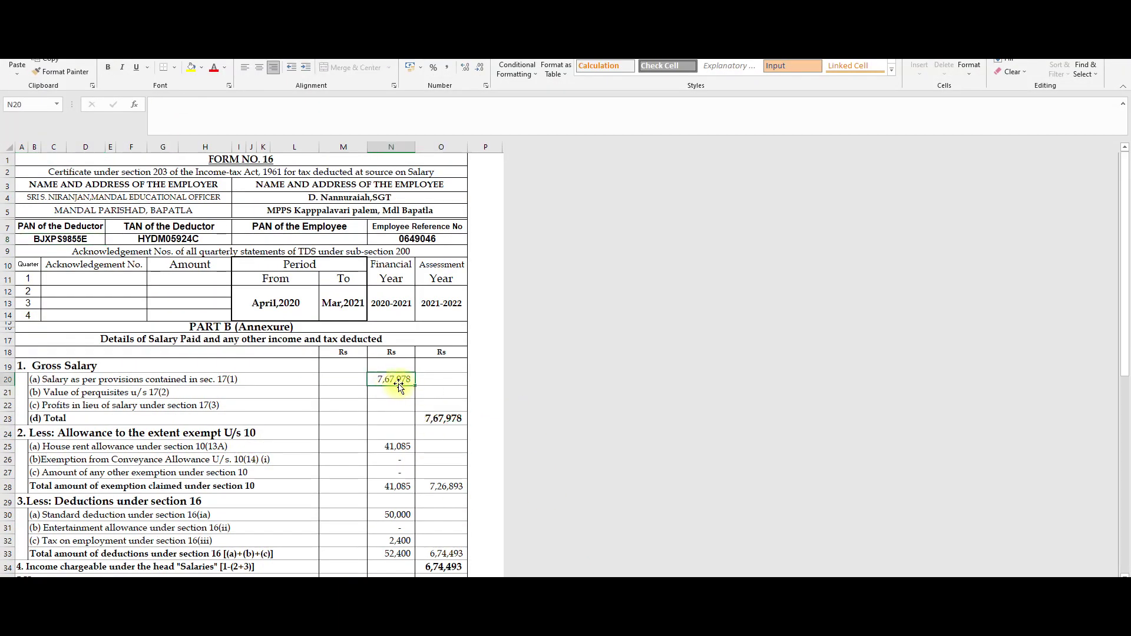
{"action": "scroll", "coordinate": [398, 389], "scroll_direction": "down", "scroll_amount": 2}
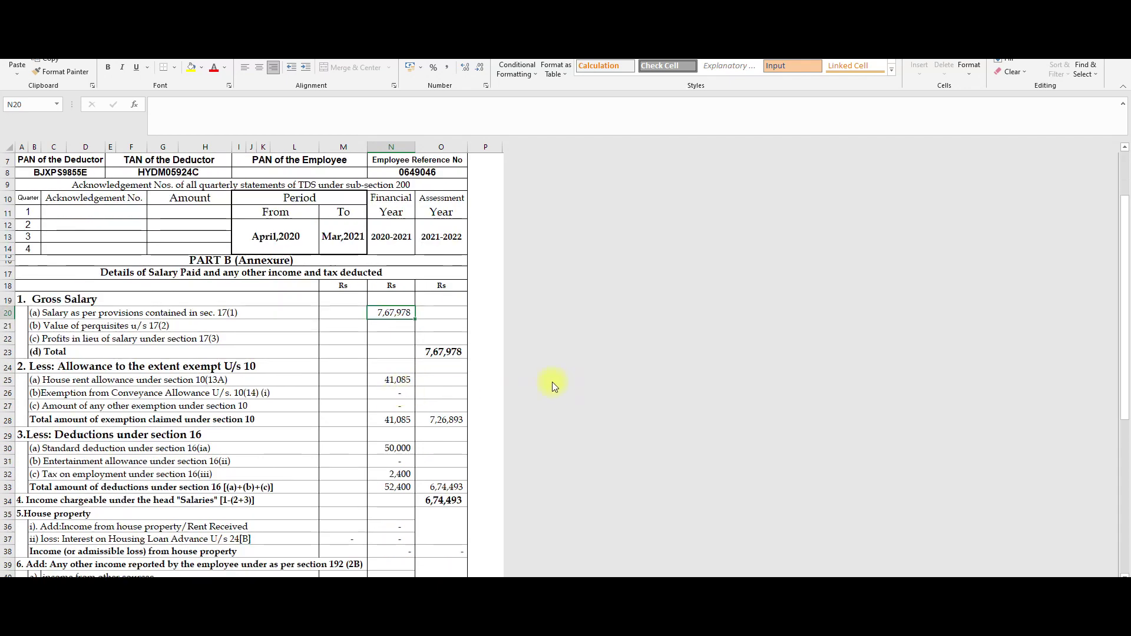
{"action": "left_click", "coordinate": [388, 380]}
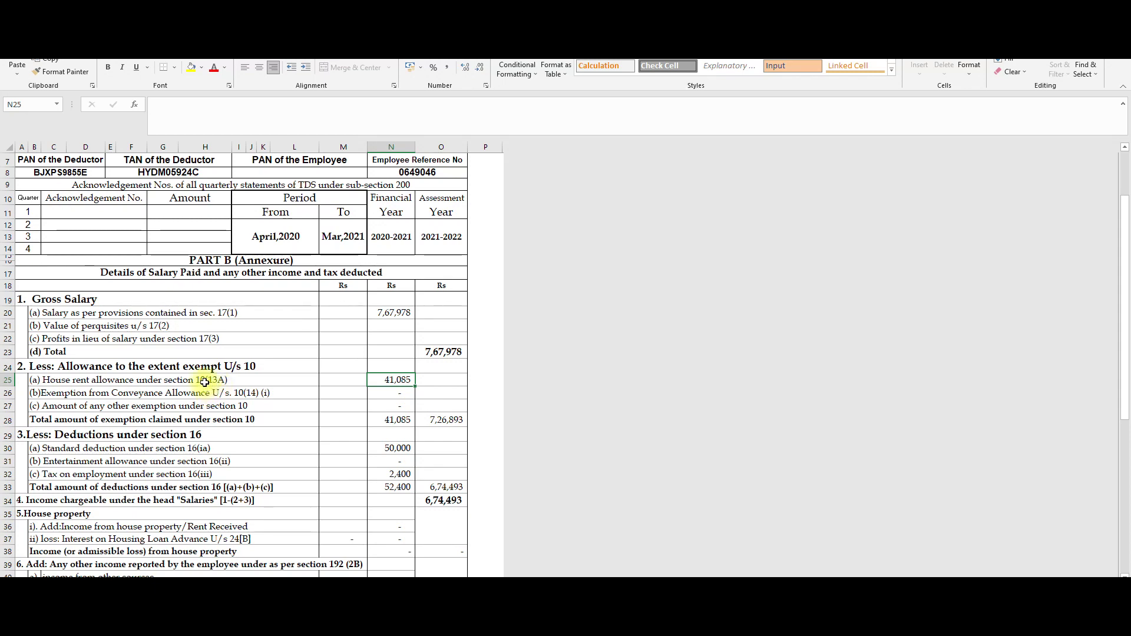
{"action": "key", "text": "alt+Tab"}
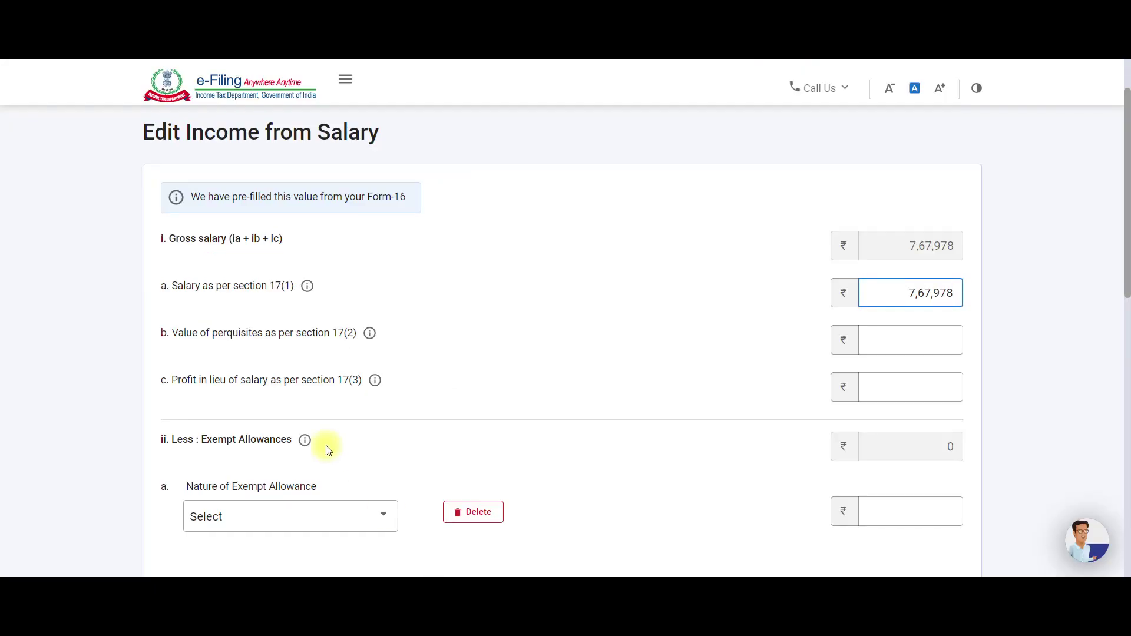
Select Sec 10(13A) house rent allowance as the nature of exempt allowance.
{"action": "scroll", "coordinate": [293, 439], "scroll_direction": "down", "scroll_amount": 2}
{"action": "left_click", "coordinate": [752, 243]}
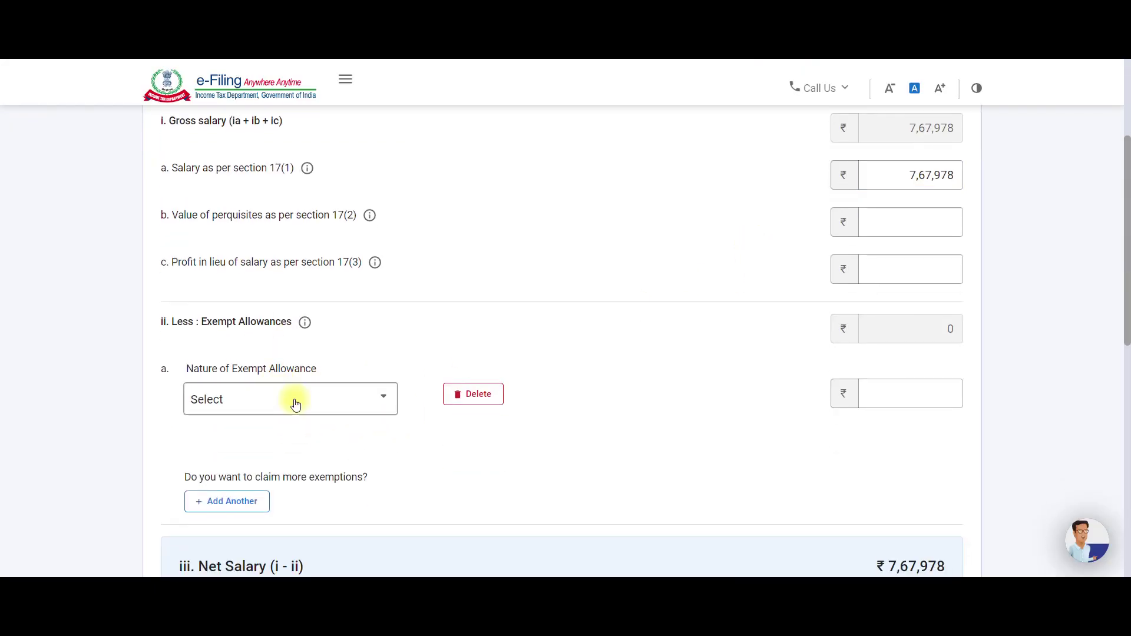
{"action": "left_click", "coordinate": [316, 397]}
{"action": "scroll", "coordinate": [301, 357], "scroll_direction": "down", "scroll_amount": 2}
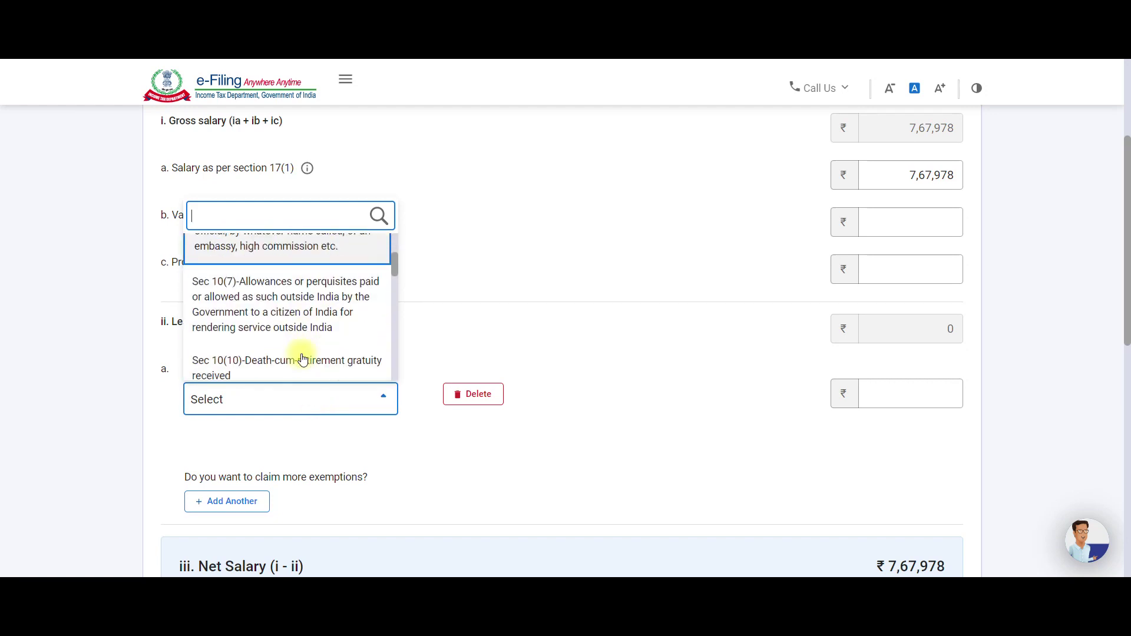
{"action": "scroll", "coordinate": [302, 359], "scroll_direction": "down", "scroll_amount": 4}
{"action": "scroll", "coordinate": [302, 359], "scroll_direction": "down", "scroll_amount": 3}
{"action": "scroll", "coordinate": [303, 359], "scroll_direction": "down", "scroll_amount": 3}
{"action": "scroll", "coordinate": [301, 357], "scroll_direction": "up", "scroll_amount": 1}
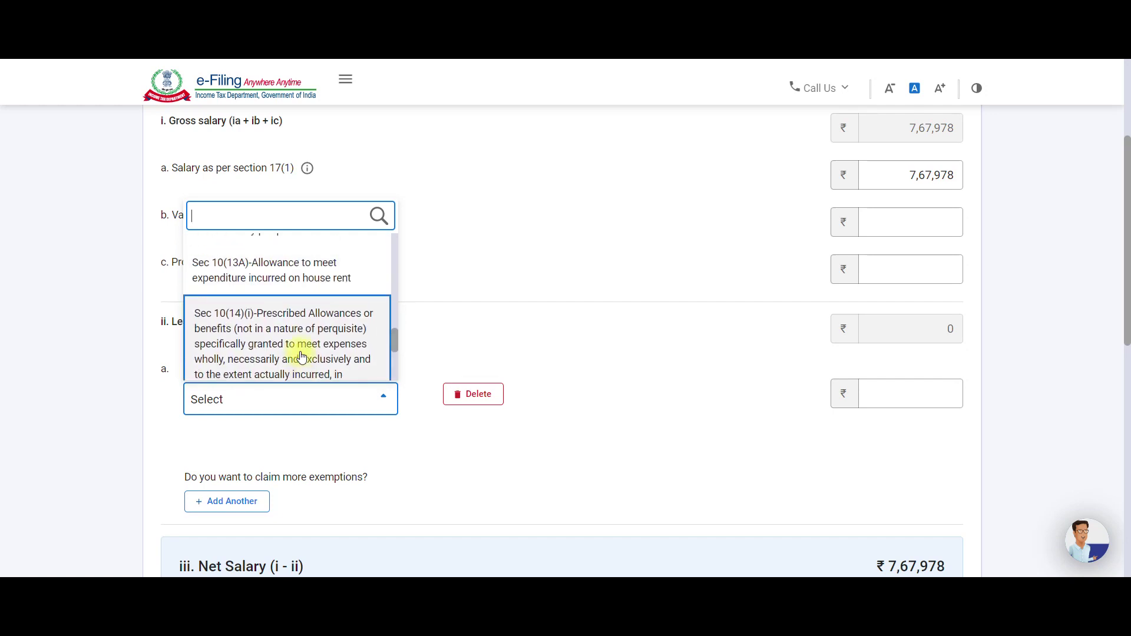
{"action": "left_click", "coordinate": [302, 286]}
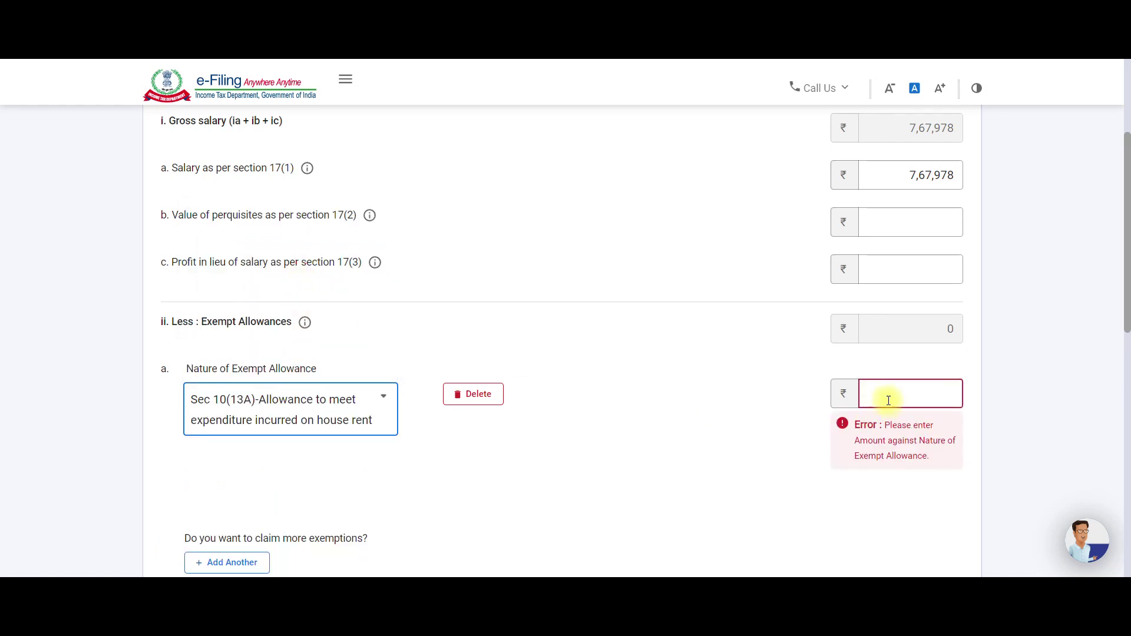
Enter the exempt allowance amount of 41,085, checked against Form 16.
{"action": "key", "text": "alt+Tab"}
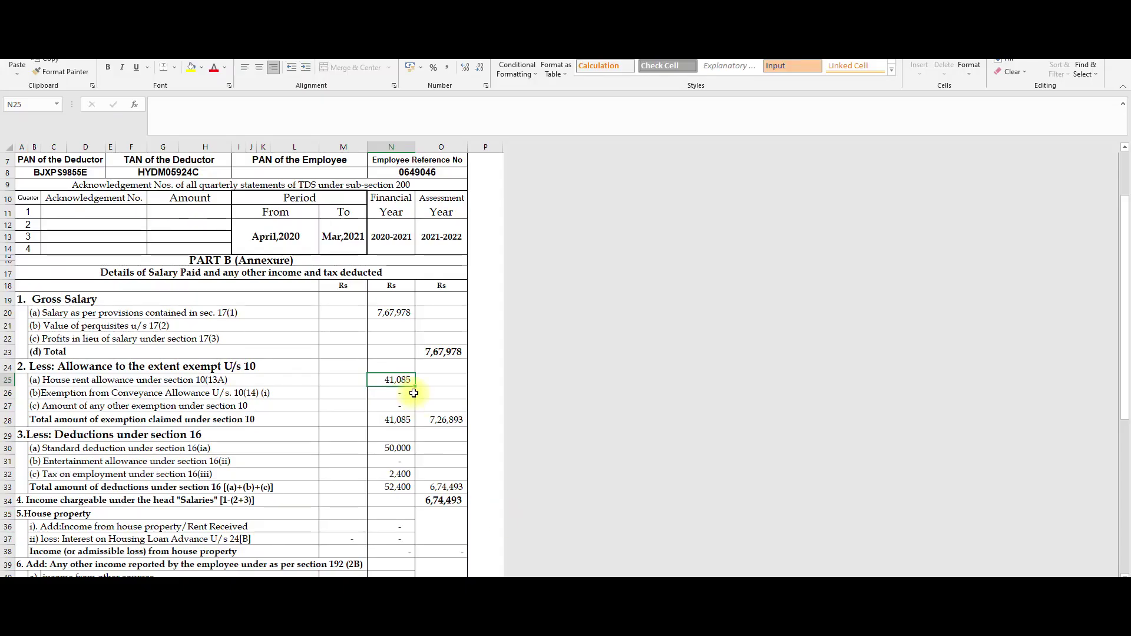
{"action": "key", "text": "alt+Tab"}
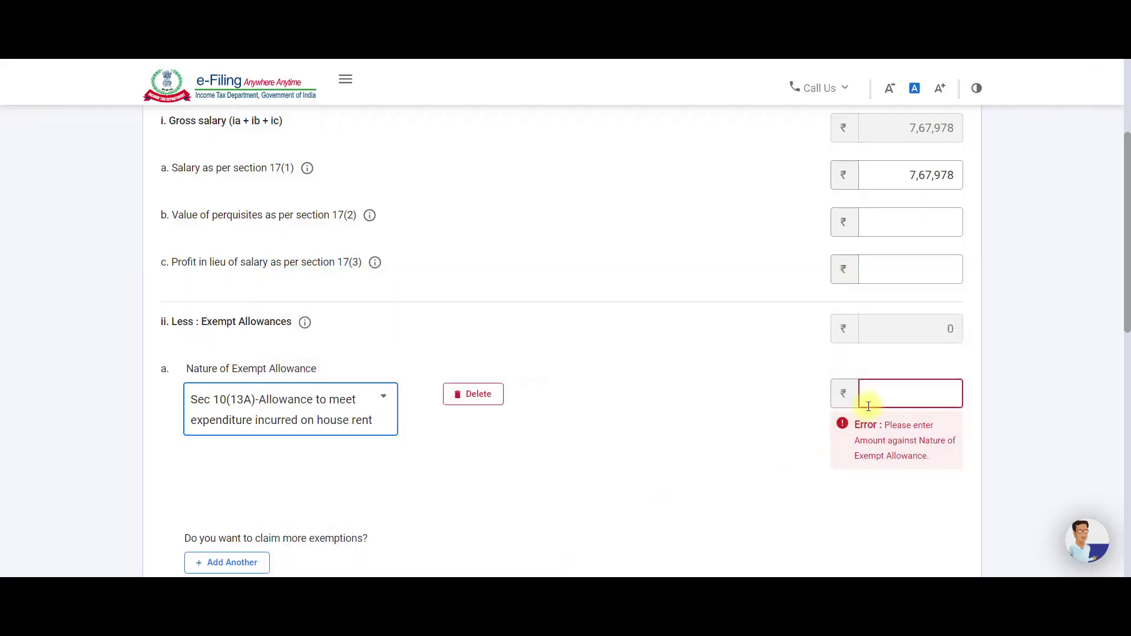
{"action": "left_click", "coordinate": [887, 393]}
{"action": "type", "text": "410"}
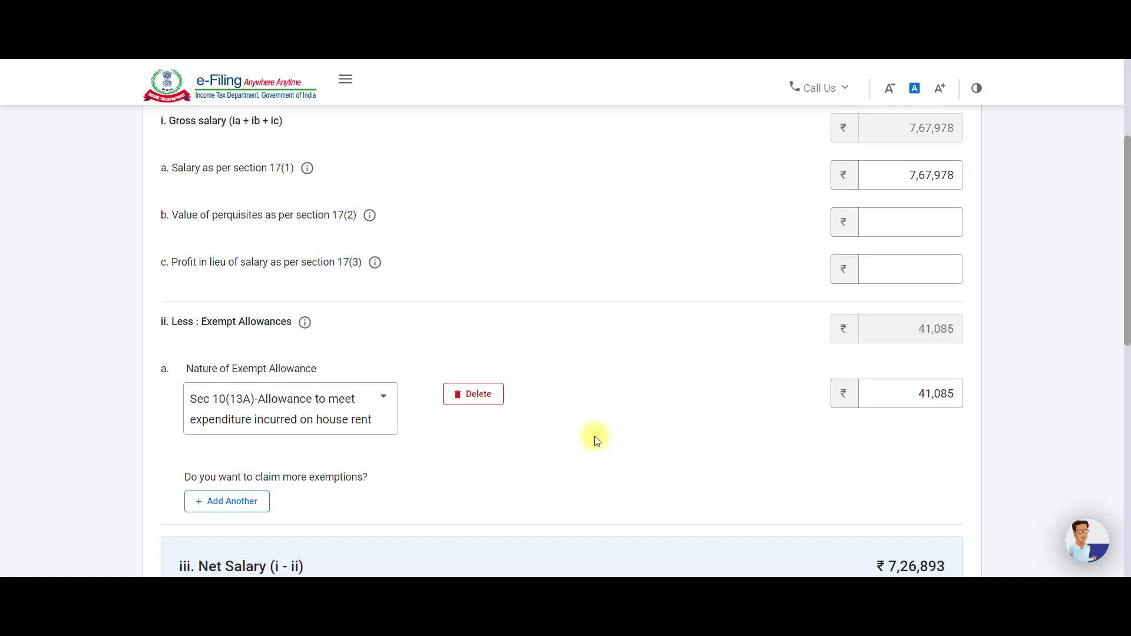
{"action": "scroll", "coordinate": [291, 372], "scroll_direction": "down", "scroll_amount": 1}
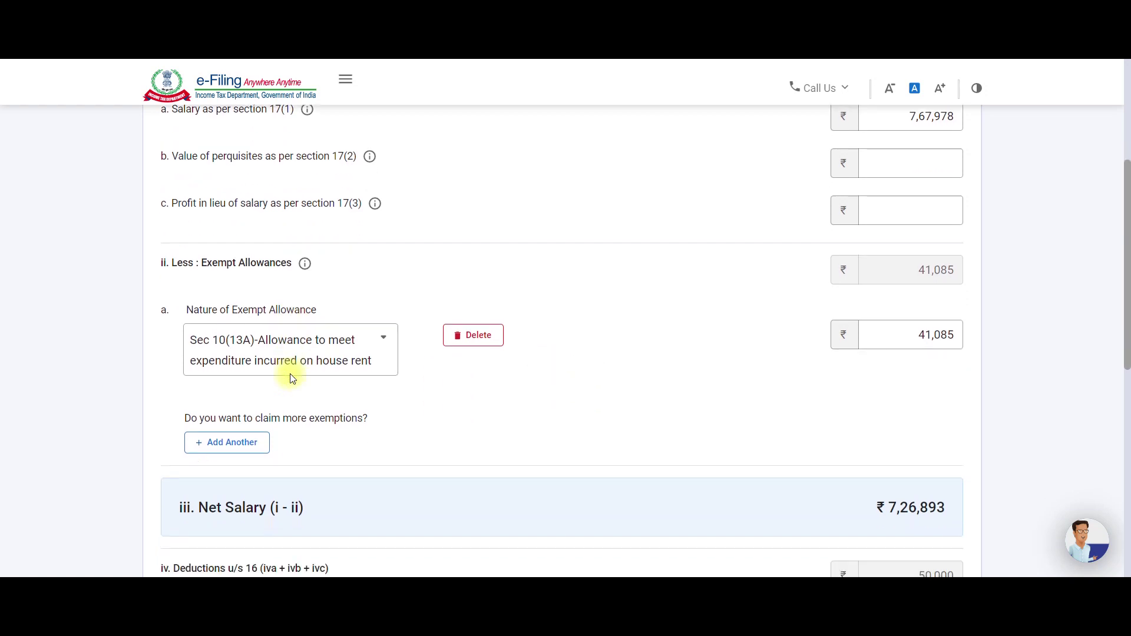
Compare the portal's salary form with the Form 16 spreadsheet's net salary total of 7,26,893.
{"action": "scroll", "coordinate": [387, 405], "scroll_direction": "down", "scroll_amount": 2}
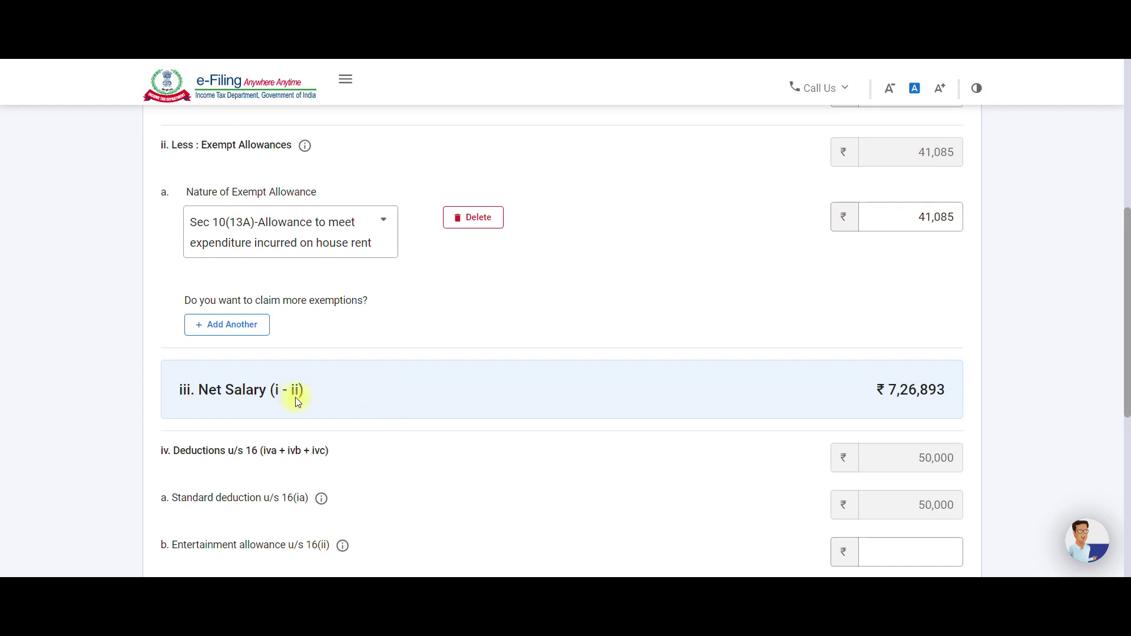
{"action": "mouse_move", "coordinate": [592, 576]}
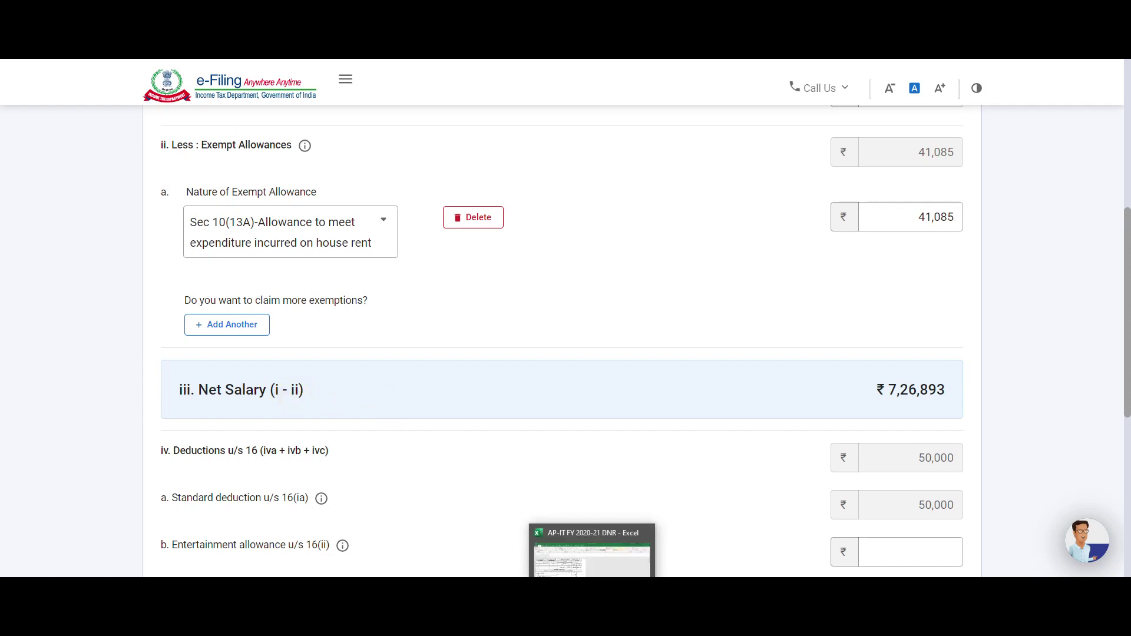
{"action": "left_click", "coordinate": [592, 551]}
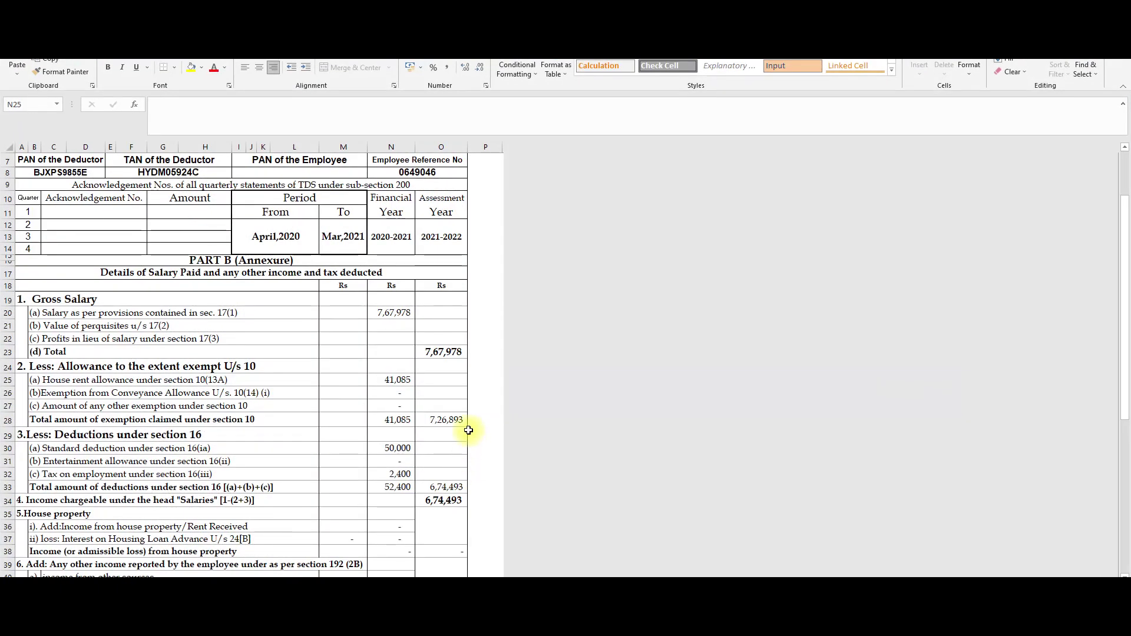
{"action": "scroll", "coordinate": [466, 431], "scroll_direction": "down", "scroll_amount": 2}
{"action": "left_click", "coordinate": [442, 347]}
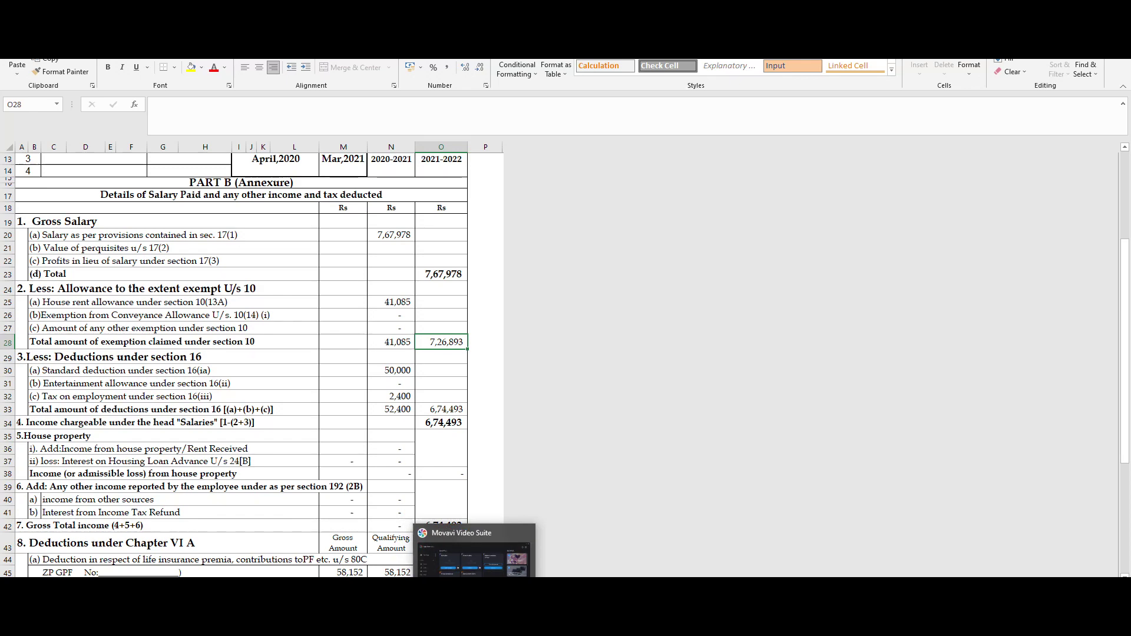
{"action": "left_click", "coordinate": [466, 551]}
{"action": "scroll", "coordinate": [884, 436], "scroll_direction": "down", "scroll_amount": 1}
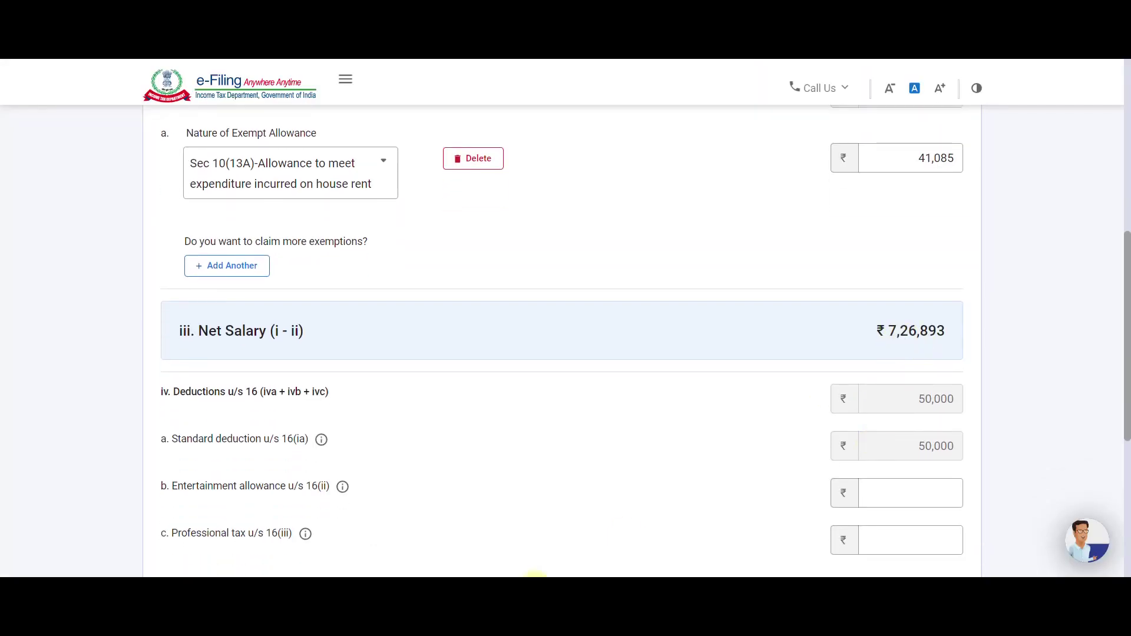
{"action": "key", "text": "alt+Tab"}
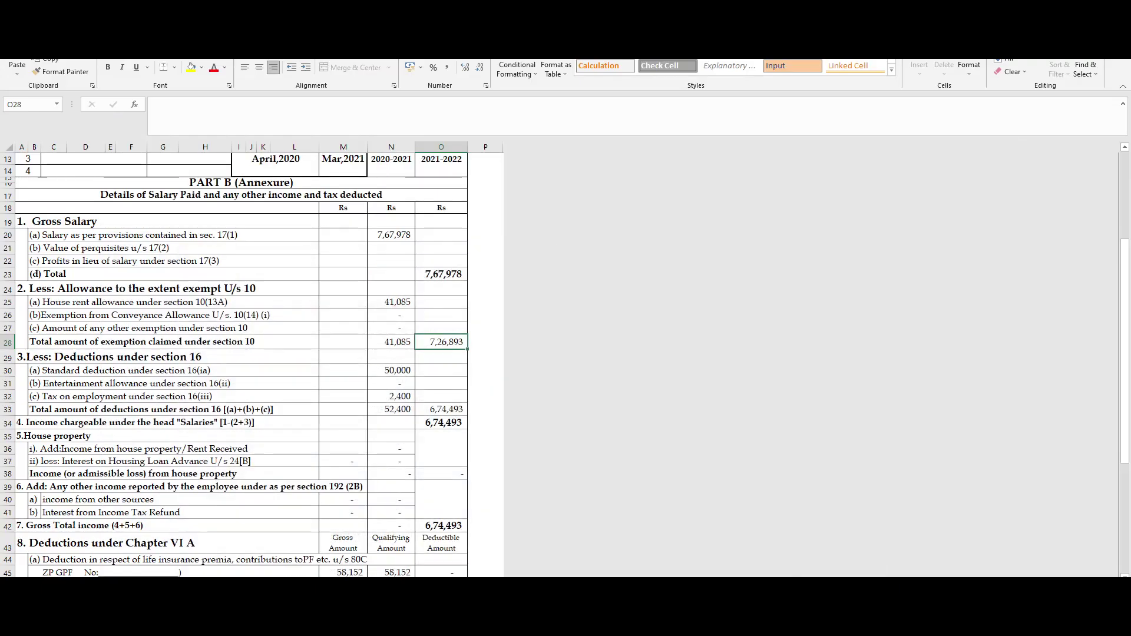
{"action": "key", "text": "alt+Tab"}
{"action": "scroll", "coordinate": [596, 498], "scroll_direction": "down", "scroll_amount": 3}
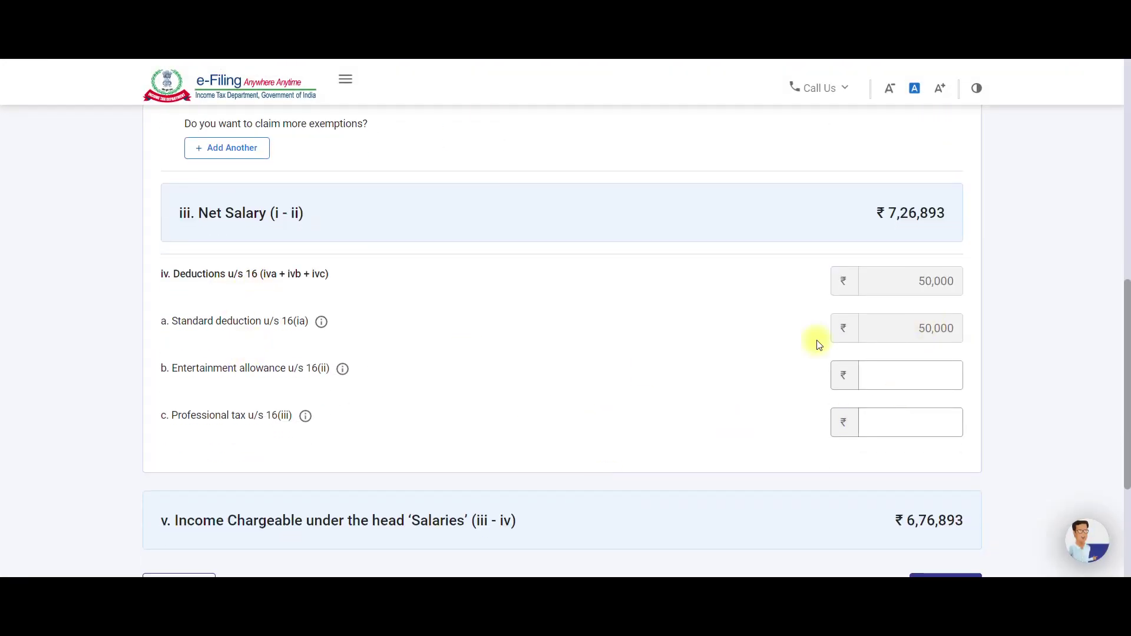
Enter 2400 professional tax u/s 16(iii), check 6,74,493 chargeable salary in Excel, and save.
{"action": "left_click", "coordinate": [884, 429]}
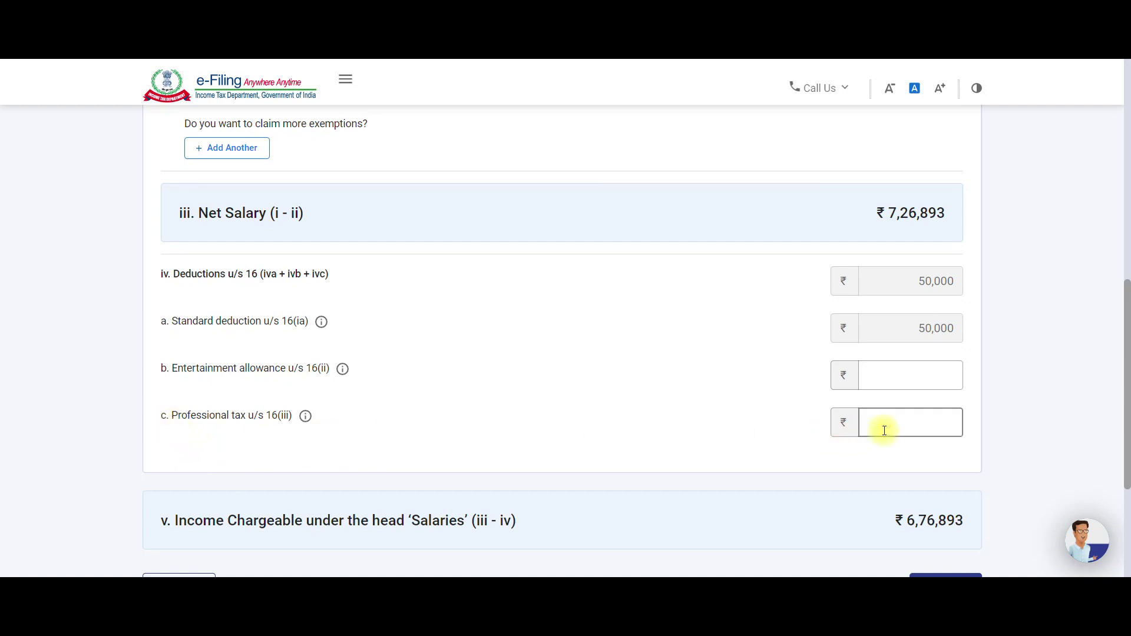
{"action": "type", "text": "2400"}
{"action": "scroll", "coordinate": [577, 530], "scroll_direction": "down", "scroll_amount": 2}
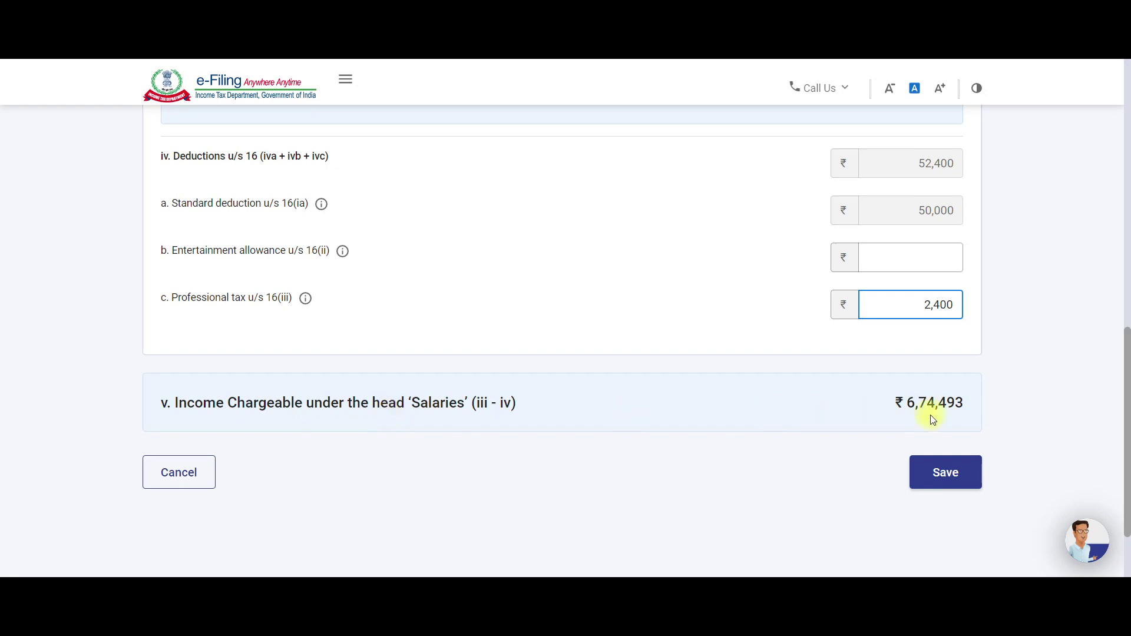
{"action": "key", "text": "alt+Tab"}
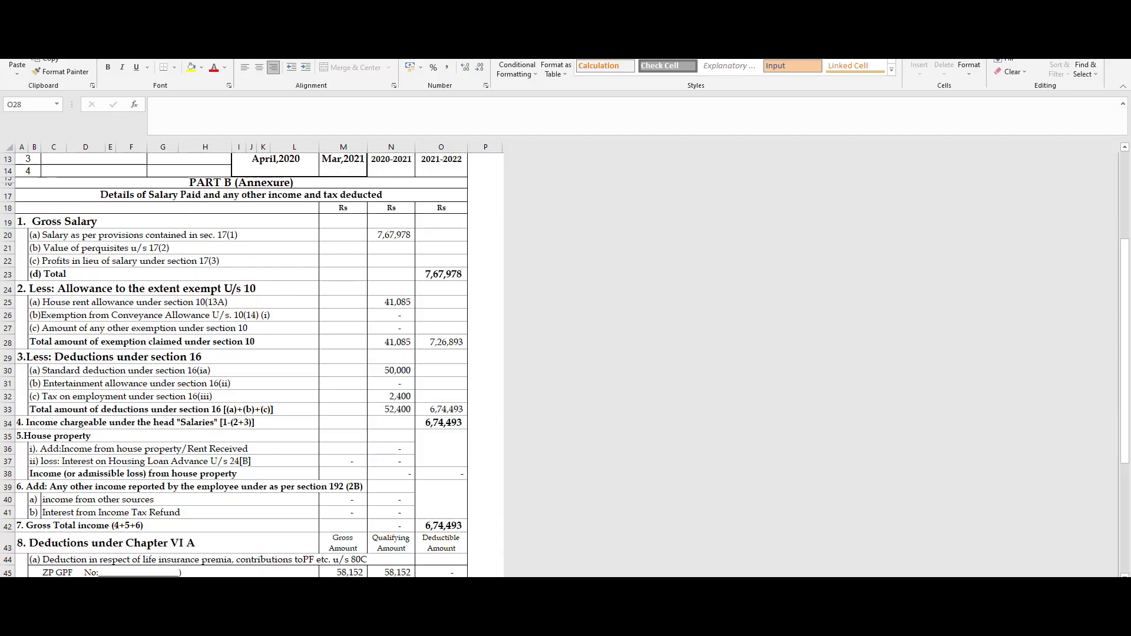
{"action": "left_click", "coordinate": [440, 427]}
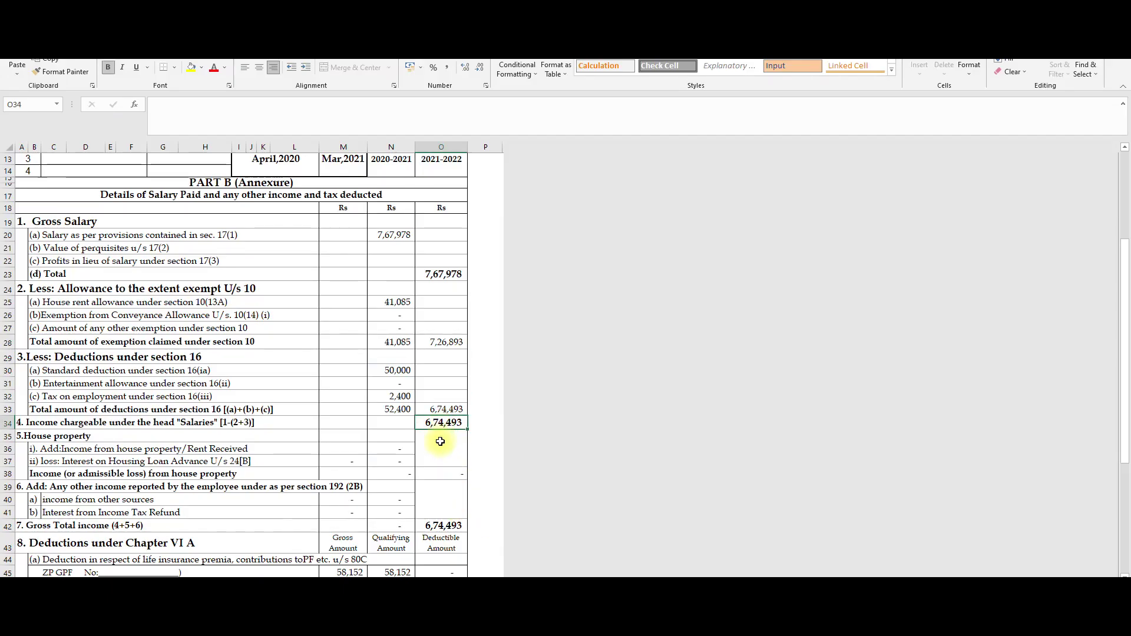
{"action": "scroll", "coordinate": [440, 445], "scroll_direction": "down", "scroll_amount": 1}
{"action": "key", "text": "alt+Tab"}
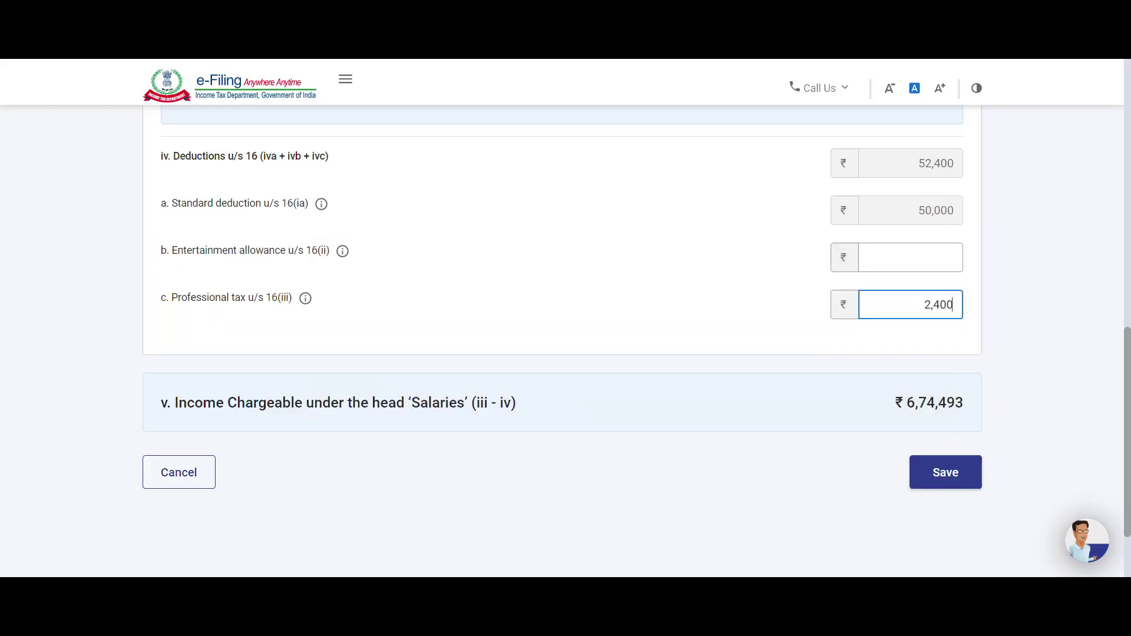
{"action": "left_click", "coordinate": [932, 474]}
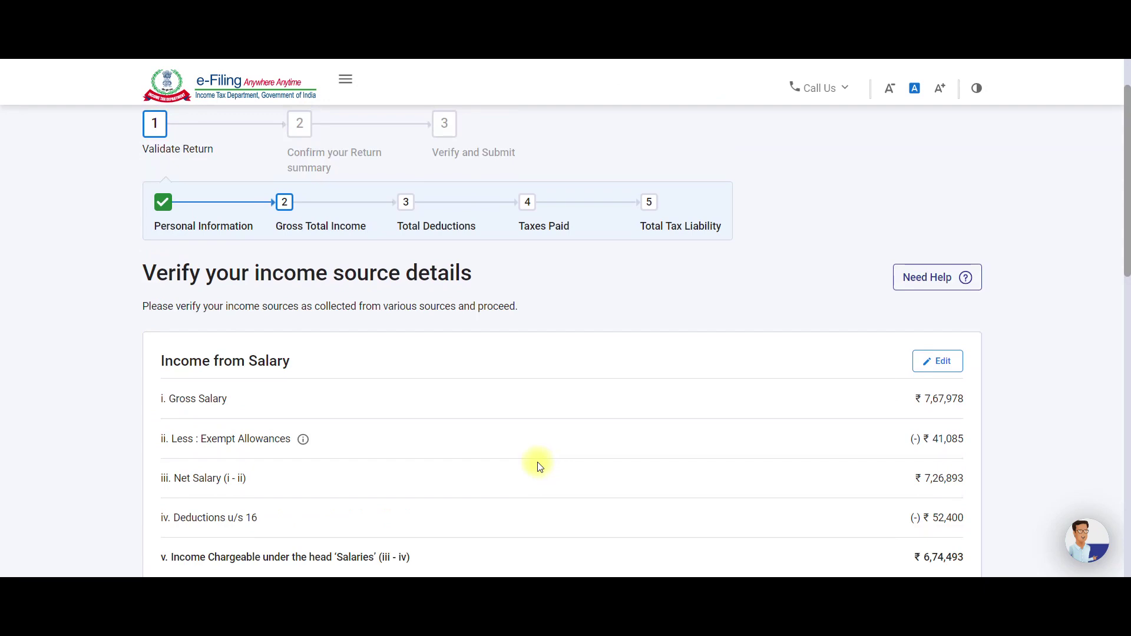
Scroll the Verify income source page down to Income from House Property at ₹0.
{"action": "scroll", "coordinate": [354, 329], "scroll_direction": "down", "scroll_amount": 3}
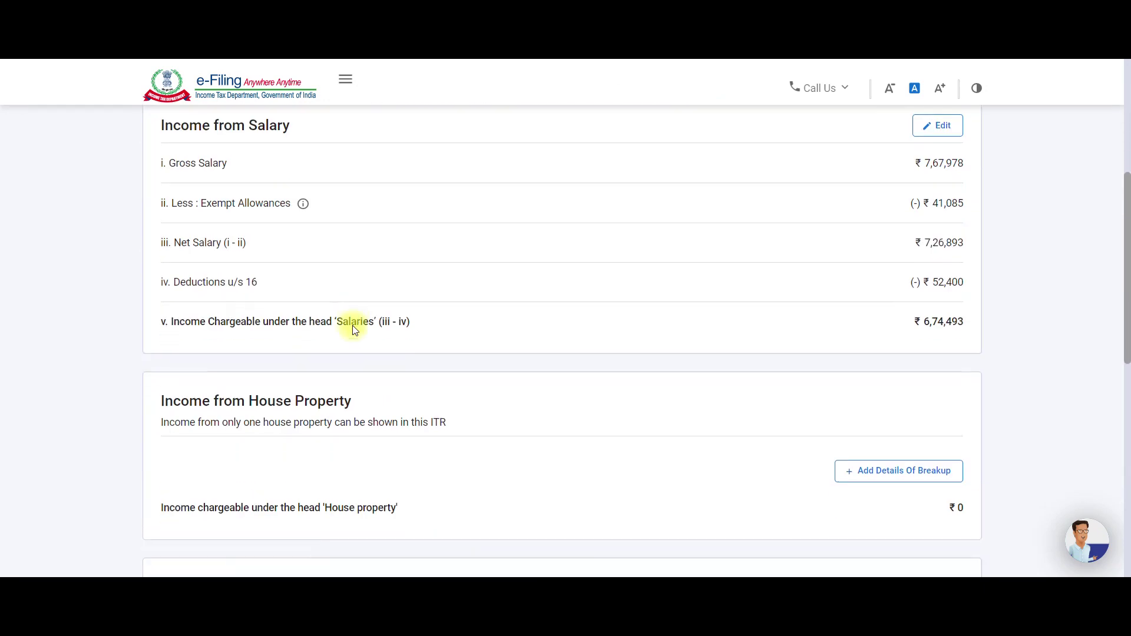
{"action": "scroll", "coordinate": [406, 406], "scroll_direction": "down", "scroll_amount": 3}
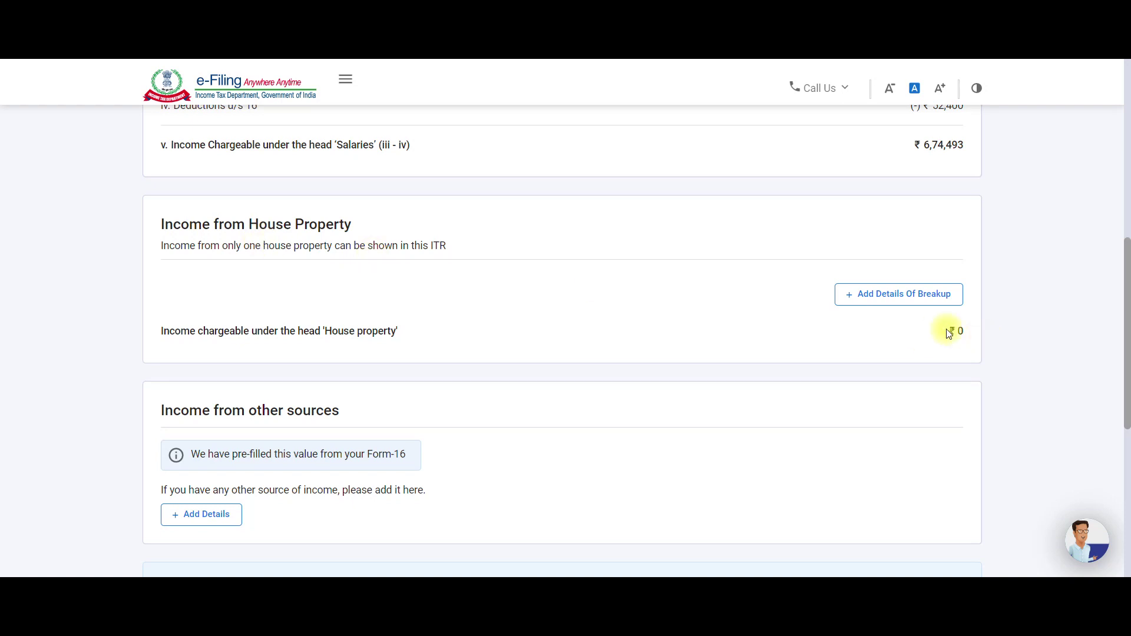
Open the house property form and try Self Occupied as the property type.
{"action": "left_click", "coordinate": [868, 308]}
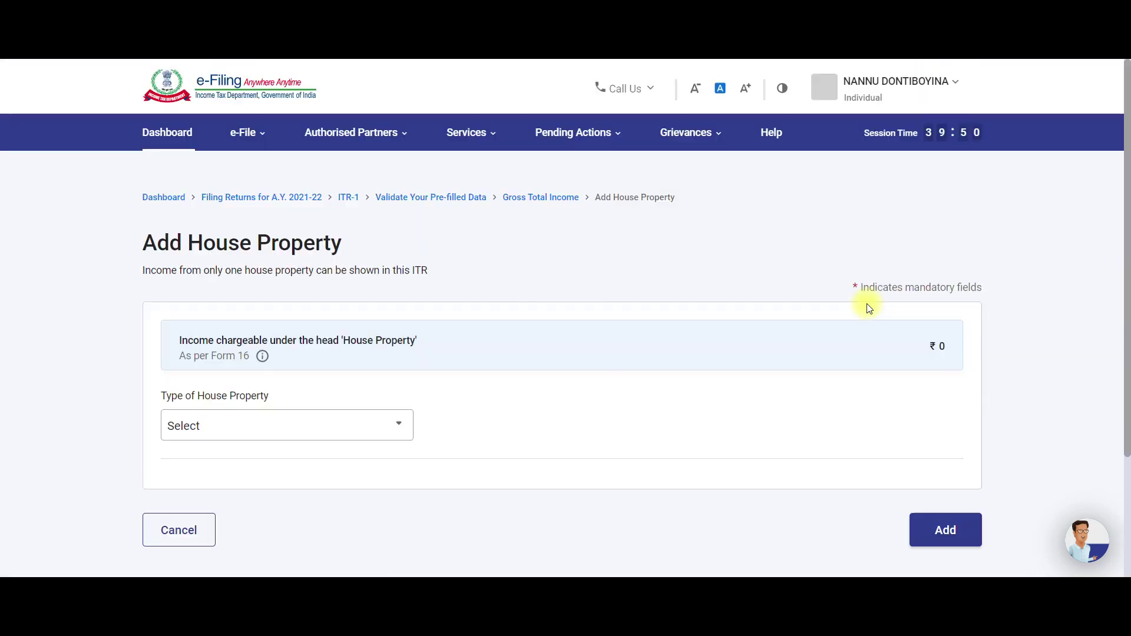
{"action": "scroll", "coordinate": [410, 389], "scroll_direction": "down", "scroll_amount": 1}
{"action": "left_click", "coordinate": [321, 375]}
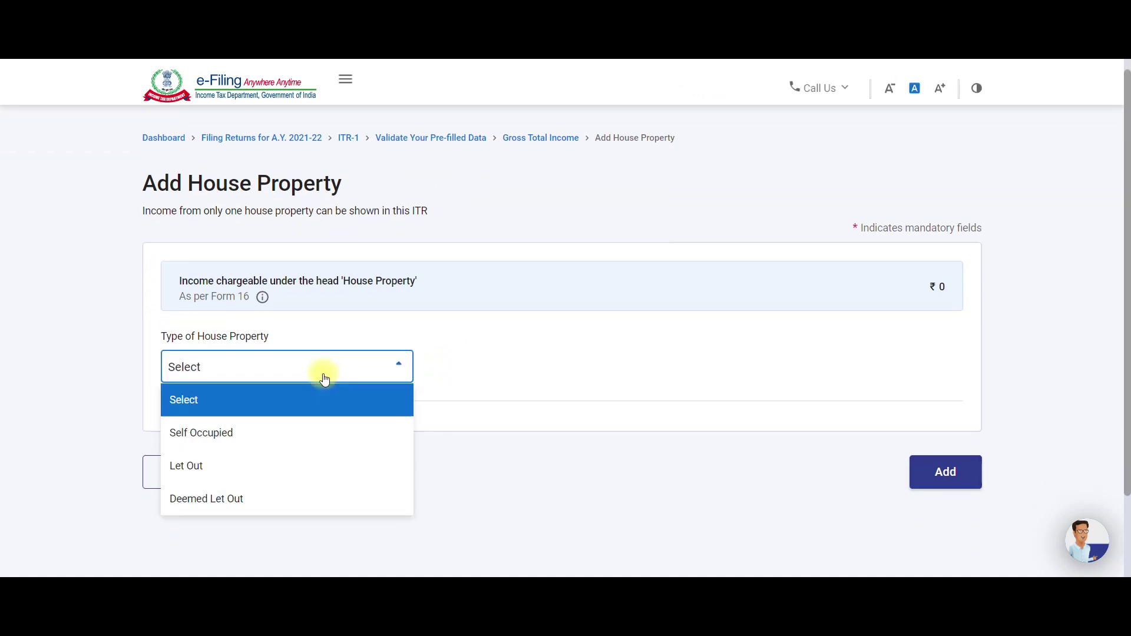
{"action": "left_click", "coordinate": [311, 438]}
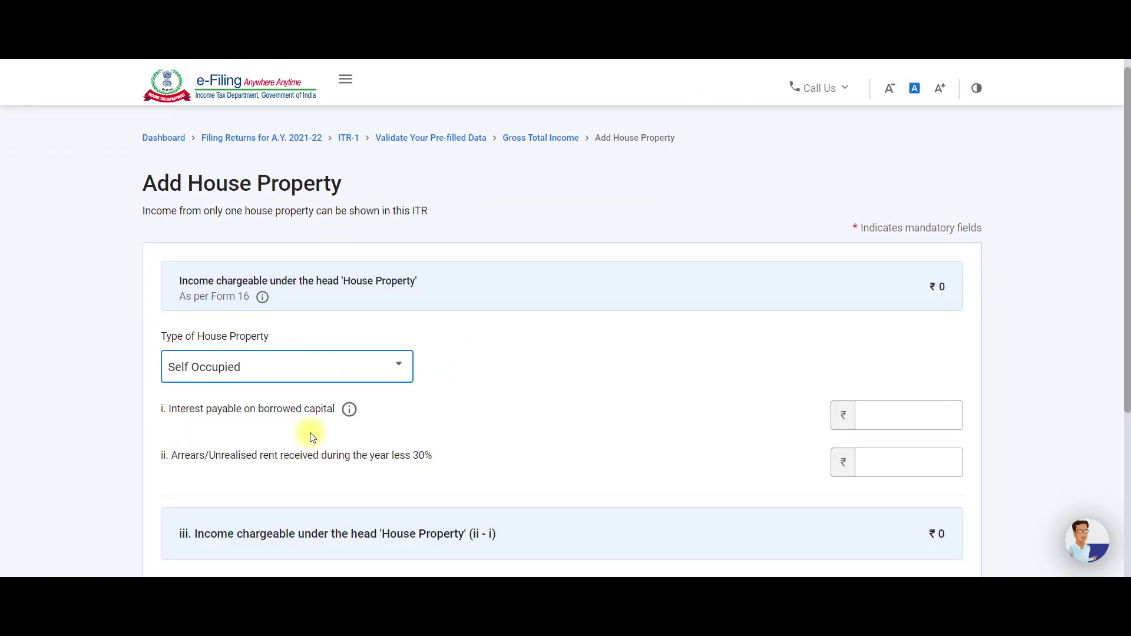
{"action": "scroll", "coordinate": [312, 437], "scroll_direction": "down", "scroll_amount": 1}
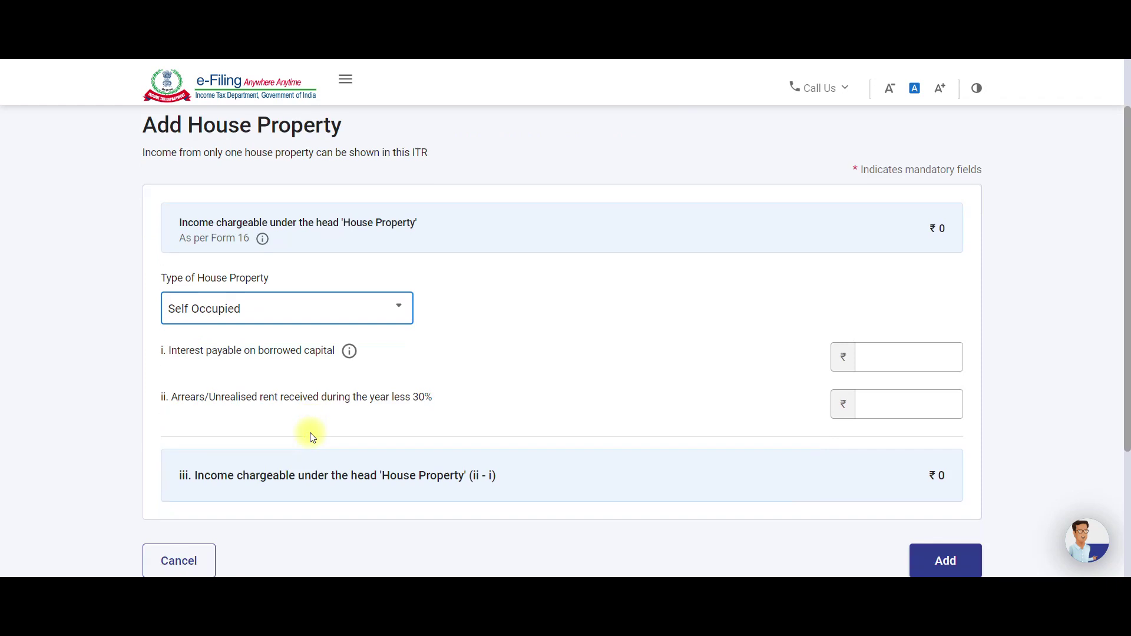
{"action": "left_click", "coordinate": [897, 354]}
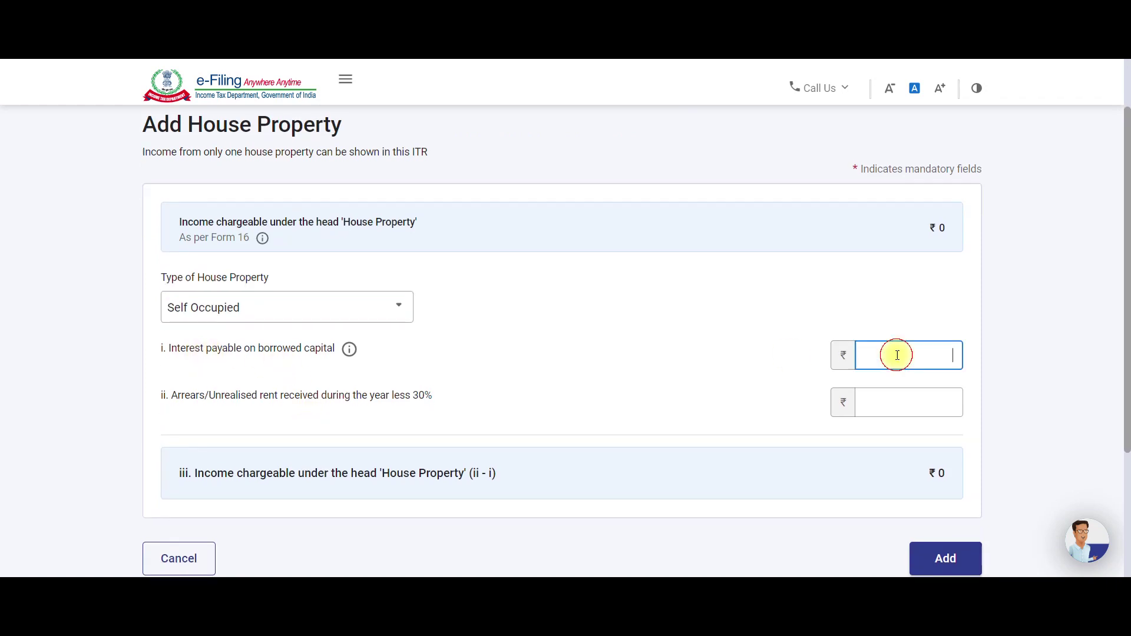
Switch the property type between Let Out and Self Occupied, finally settling on Let Out.
{"action": "left_click", "coordinate": [270, 311]}
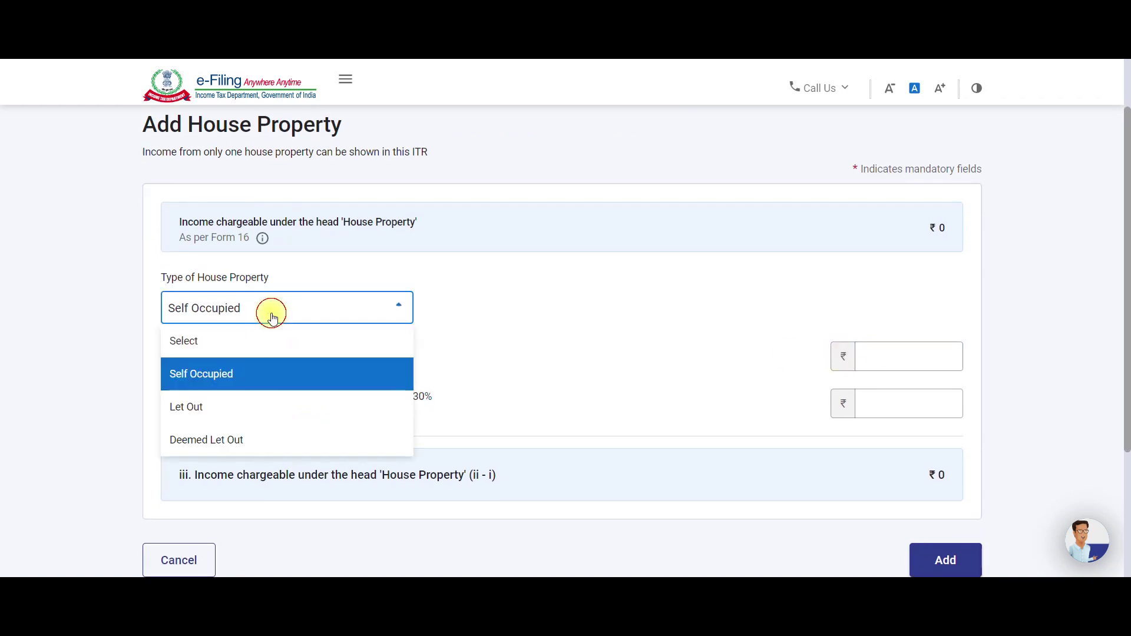
{"action": "left_click", "coordinate": [246, 413]}
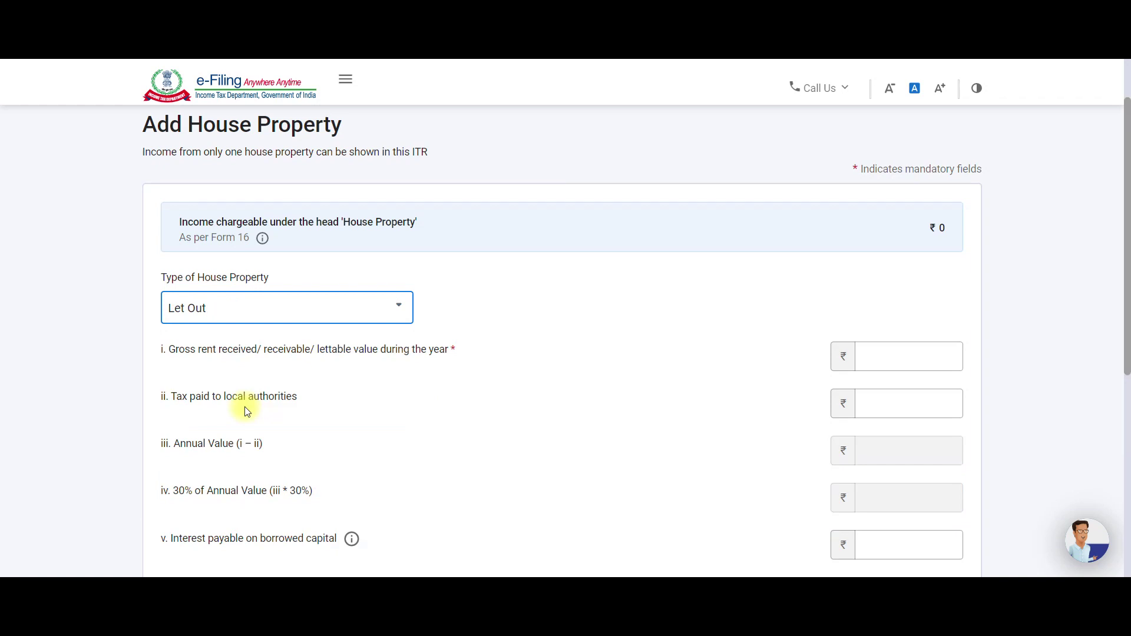
{"action": "scroll", "coordinate": [246, 412], "scroll_direction": "down", "scroll_amount": 2}
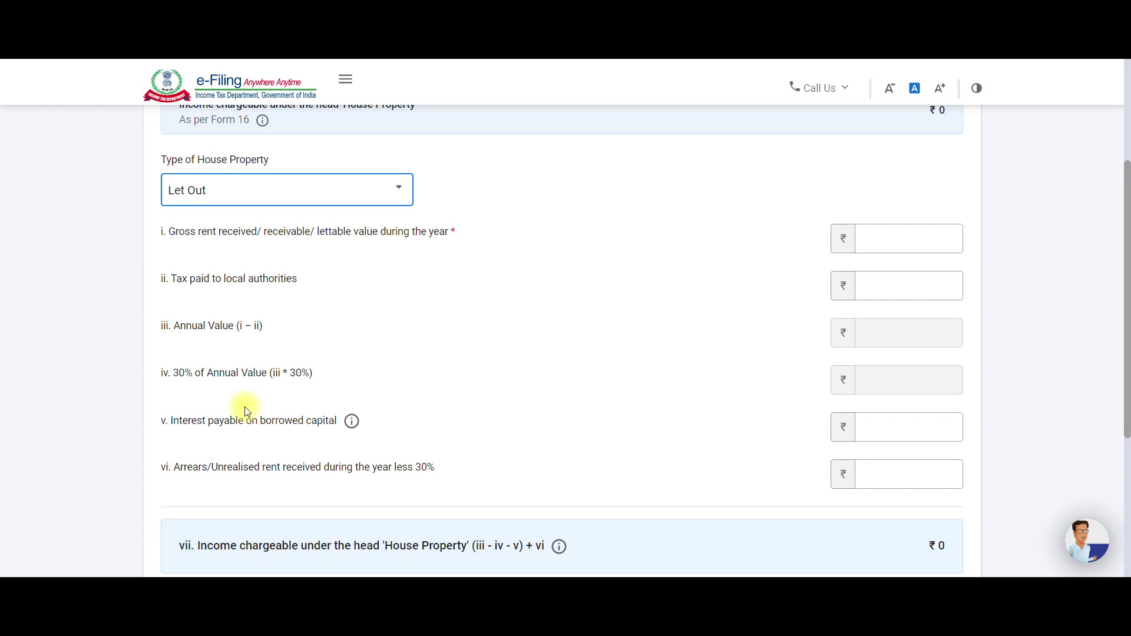
{"action": "left_click", "coordinate": [273, 190]}
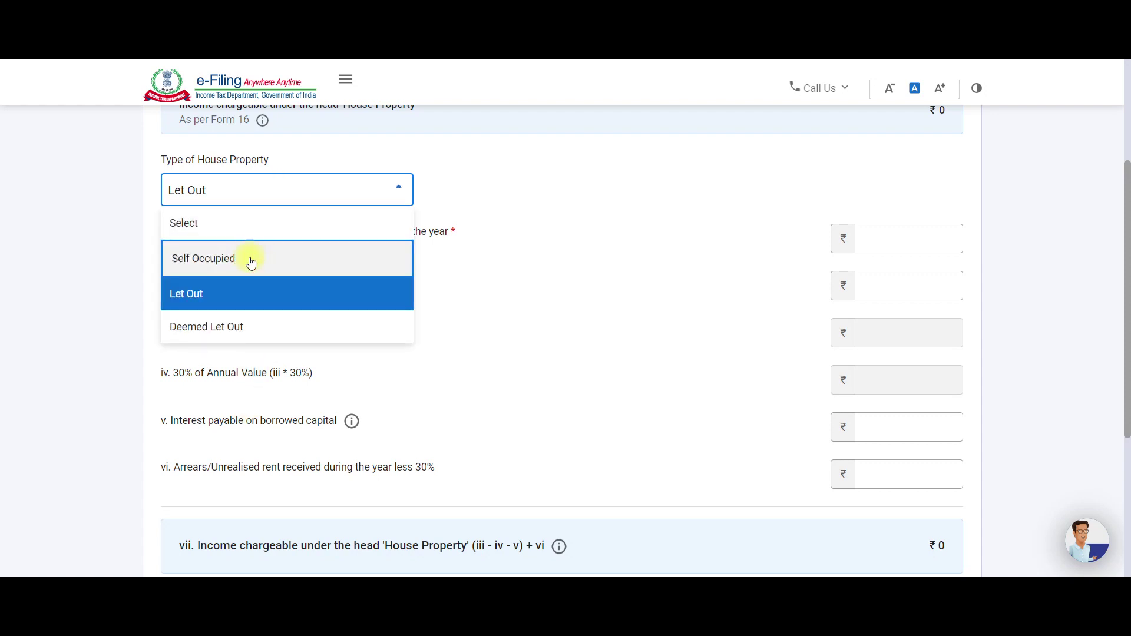
{"action": "left_click", "coordinate": [251, 261]}
{"action": "left_click", "coordinate": [888, 297]}
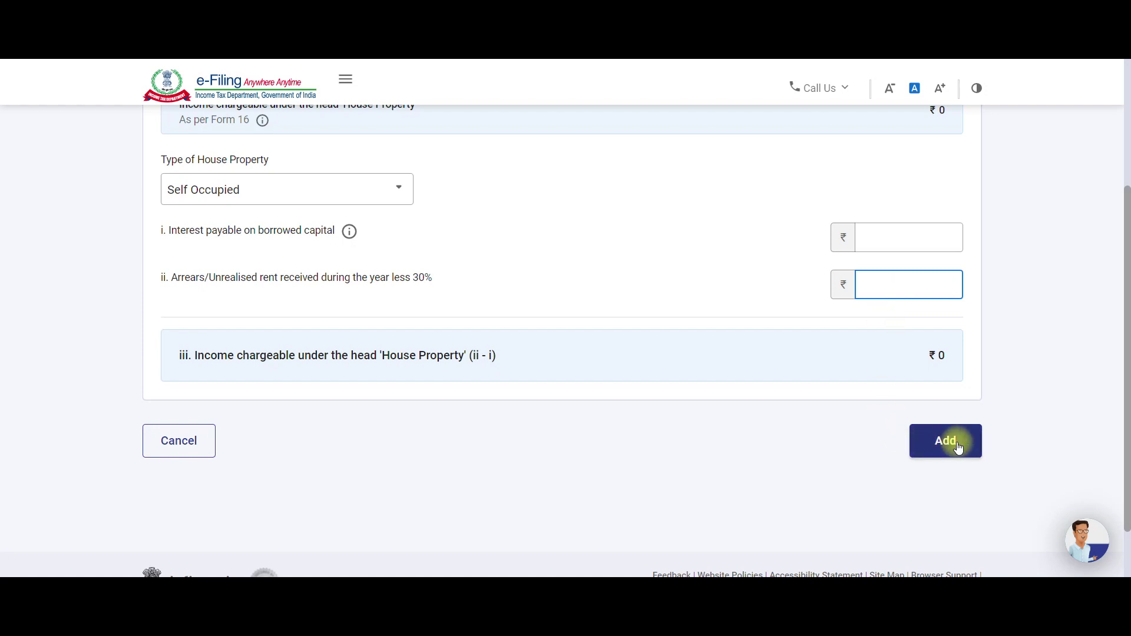
{"action": "left_click", "coordinate": [310, 194]}
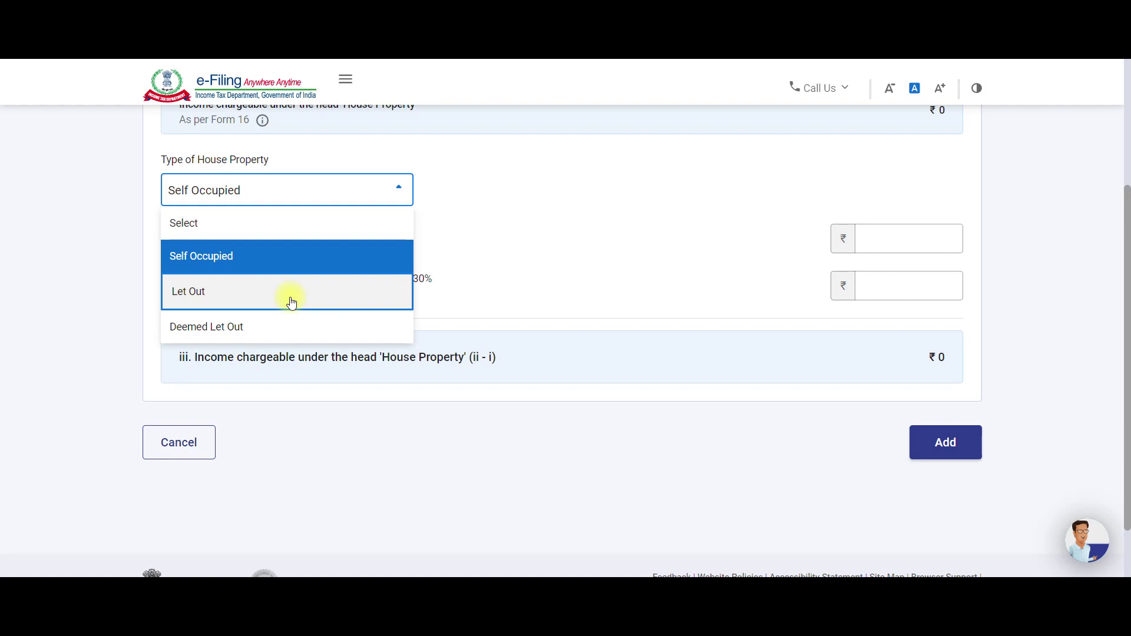
{"action": "left_click", "coordinate": [292, 303]}
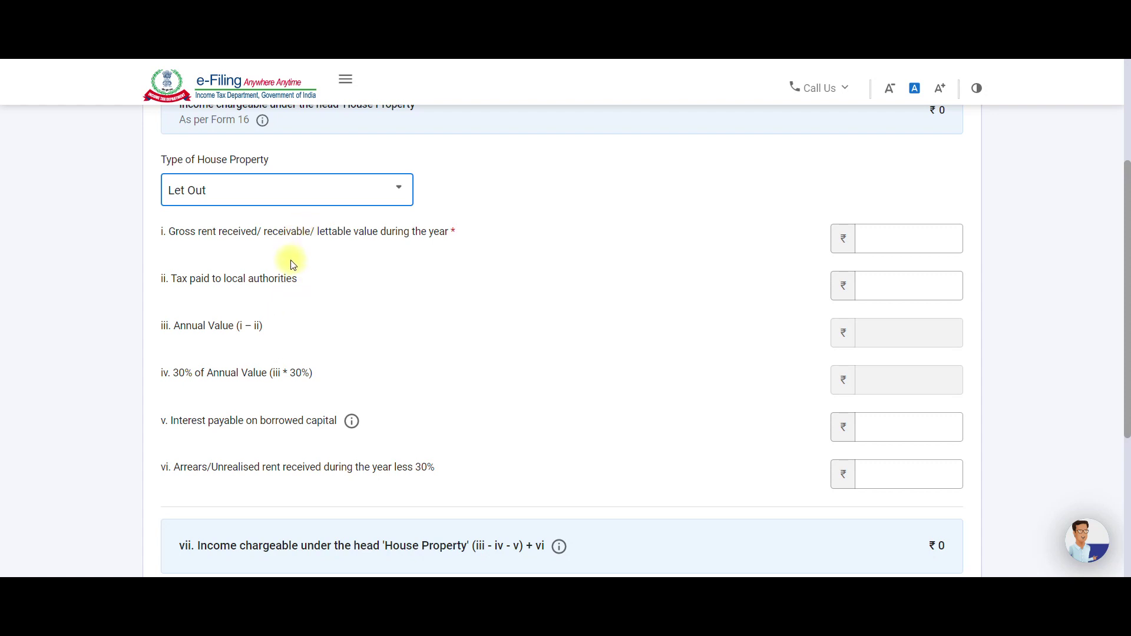
Enter 40,000 as the gross rent received, correcting an initial 4,000.
{"action": "left_click", "coordinate": [882, 241]}
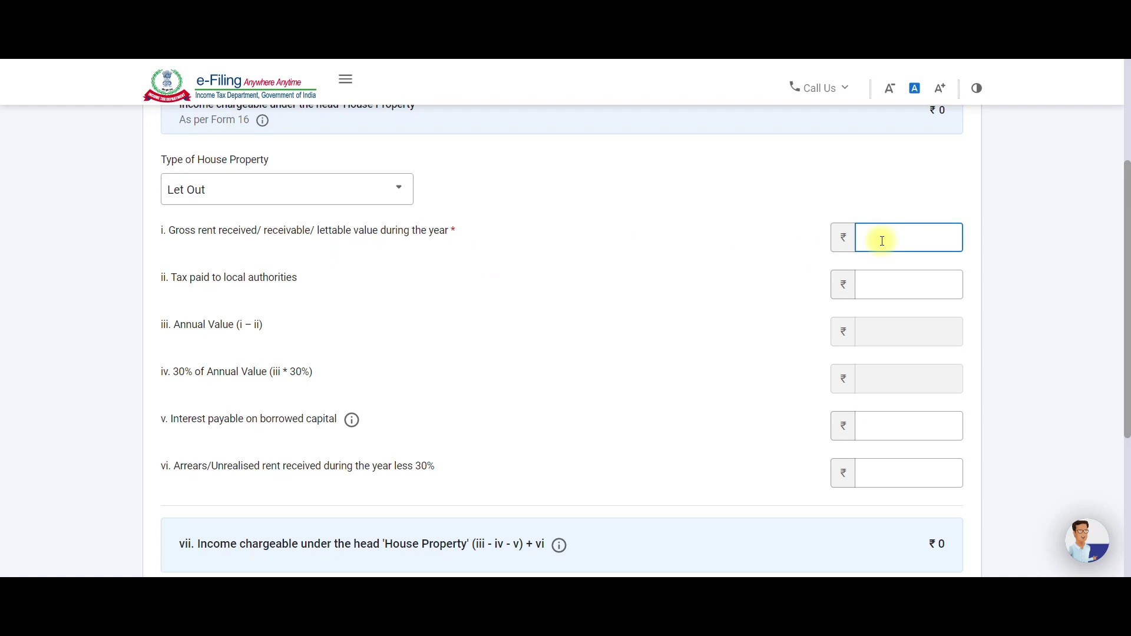
{"action": "left_click", "coordinate": [882, 286]}
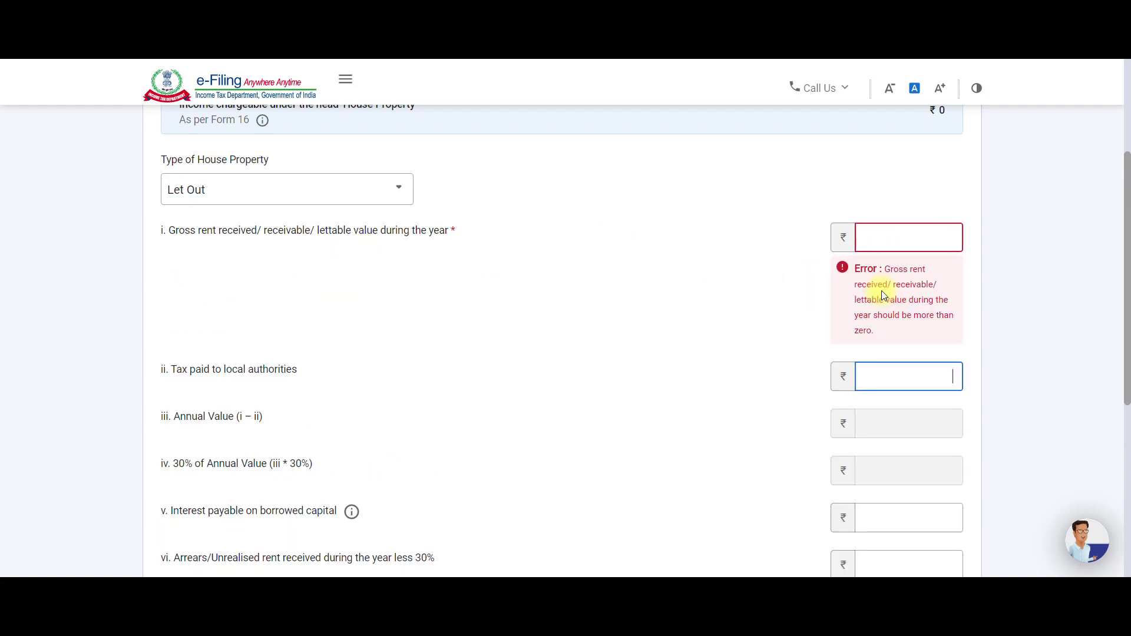
{"action": "left_click", "coordinate": [625, 287]}
{"action": "left_click", "coordinate": [903, 235]}
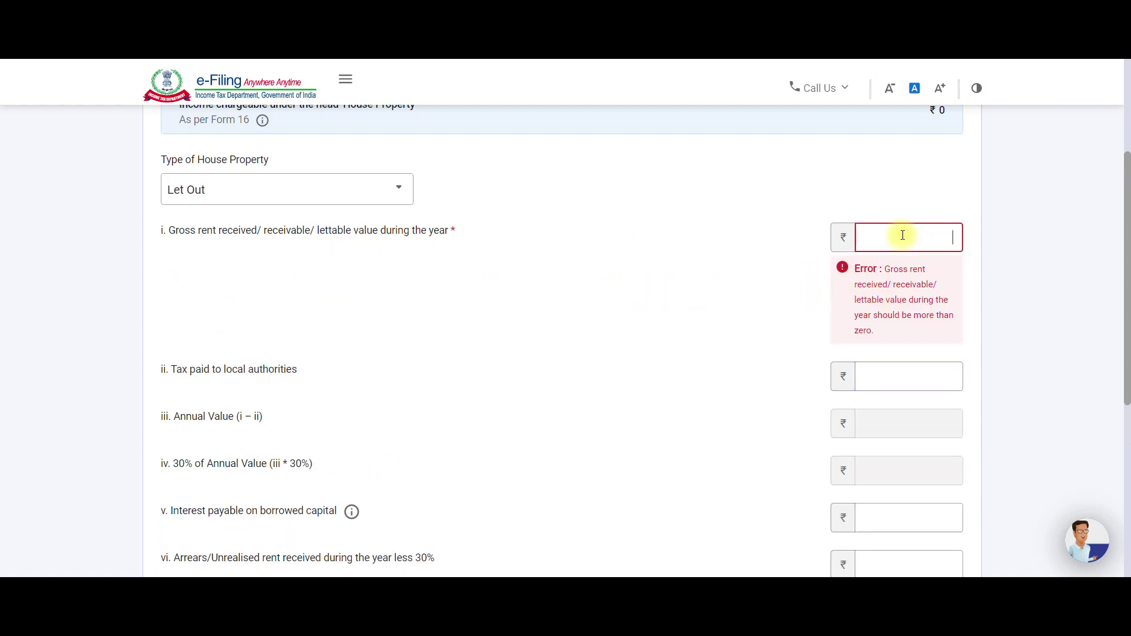
{"action": "type", "text": "4,000"}
{"action": "left_click", "coordinate": [778, 235]}
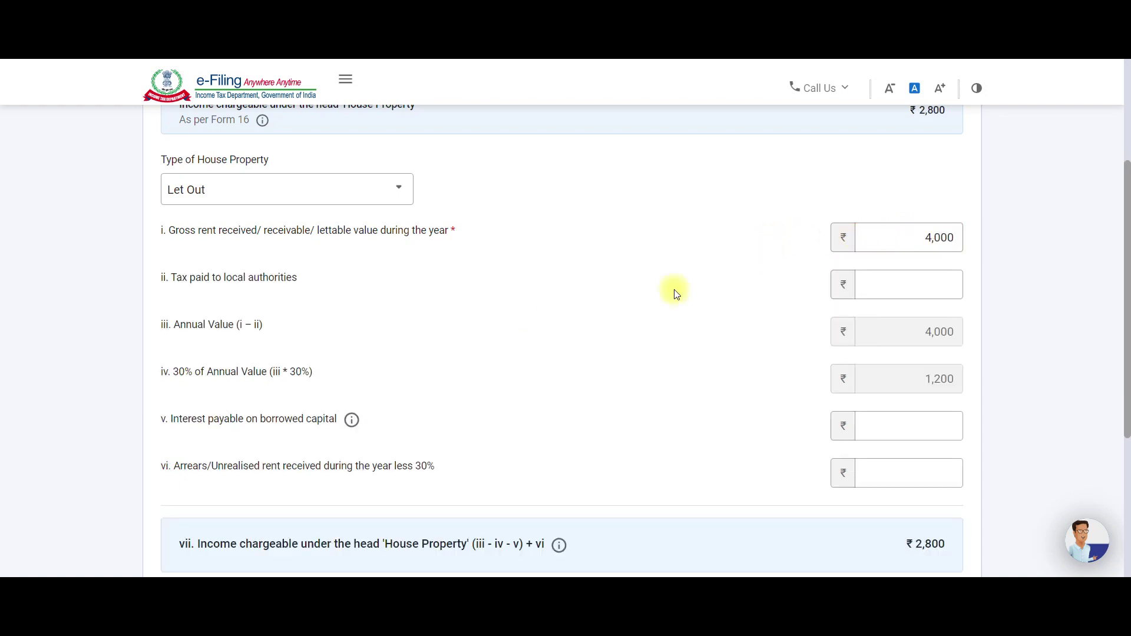
{"action": "left_click", "coordinate": [883, 293]}
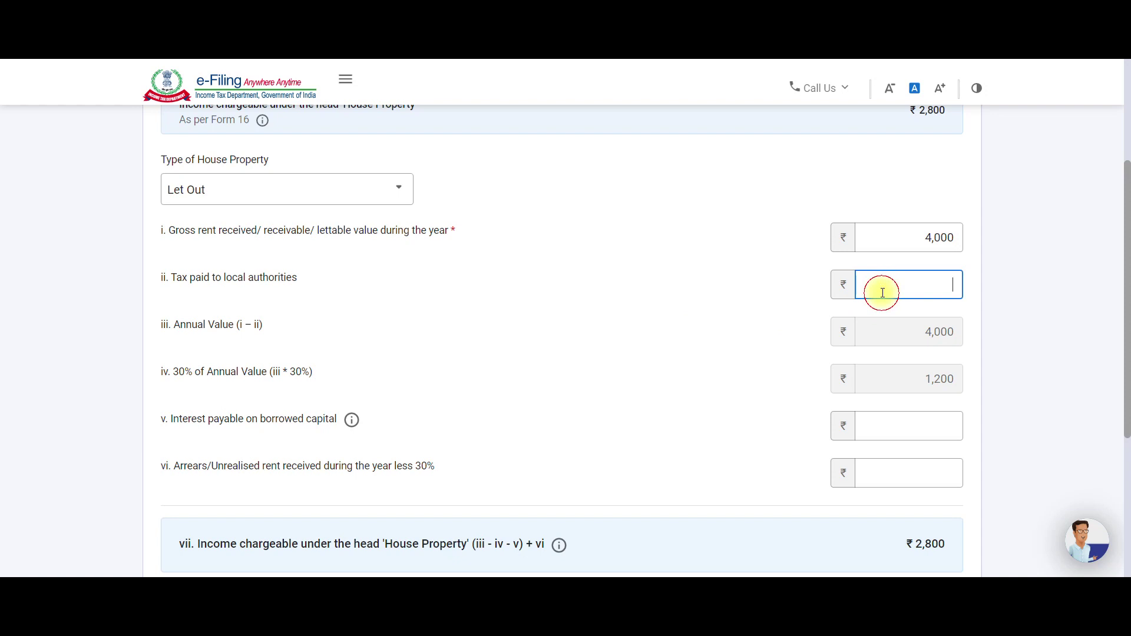
{"action": "left_click", "coordinate": [952, 235]}
{"action": "type", "text": "0"}
{"action": "left_click", "coordinate": [733, 255]}
Enter 10,000 tax paid to local authorities, giving ₹21,000 house property income.
{"action": "left_click", "coordinate": [914, 285]}
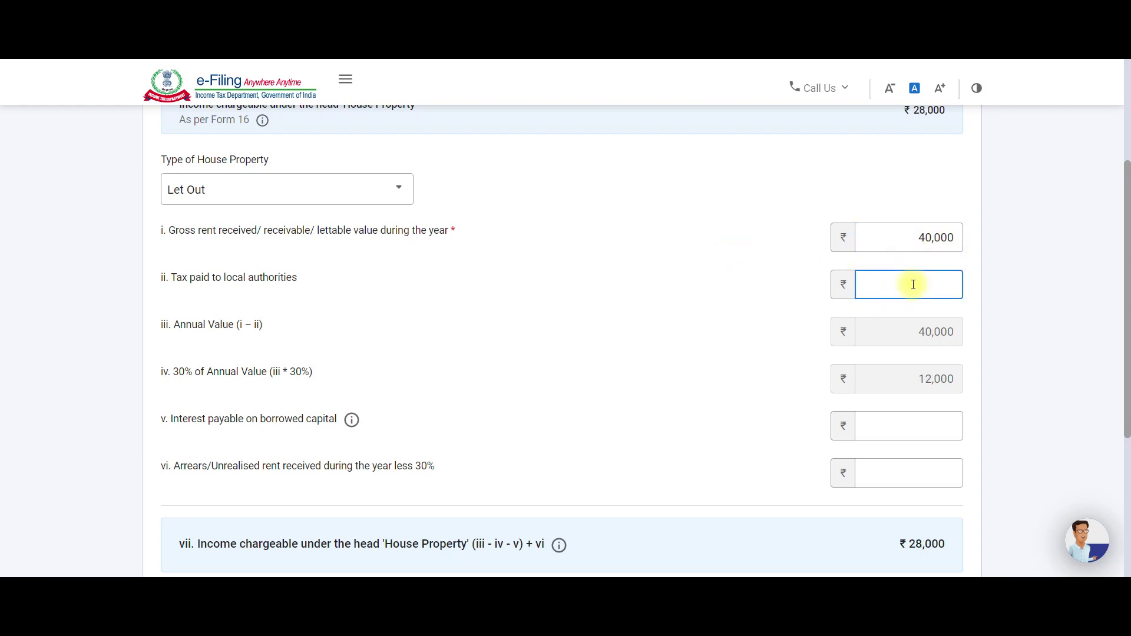
{"action": "type", "text": "10,000"}
{"action": "left_click", "coordinate": [747, 294]}
{"action": "scroll", "coordinate": [747, 304], "scroll_direction": "down", "scroll_amount": 1}
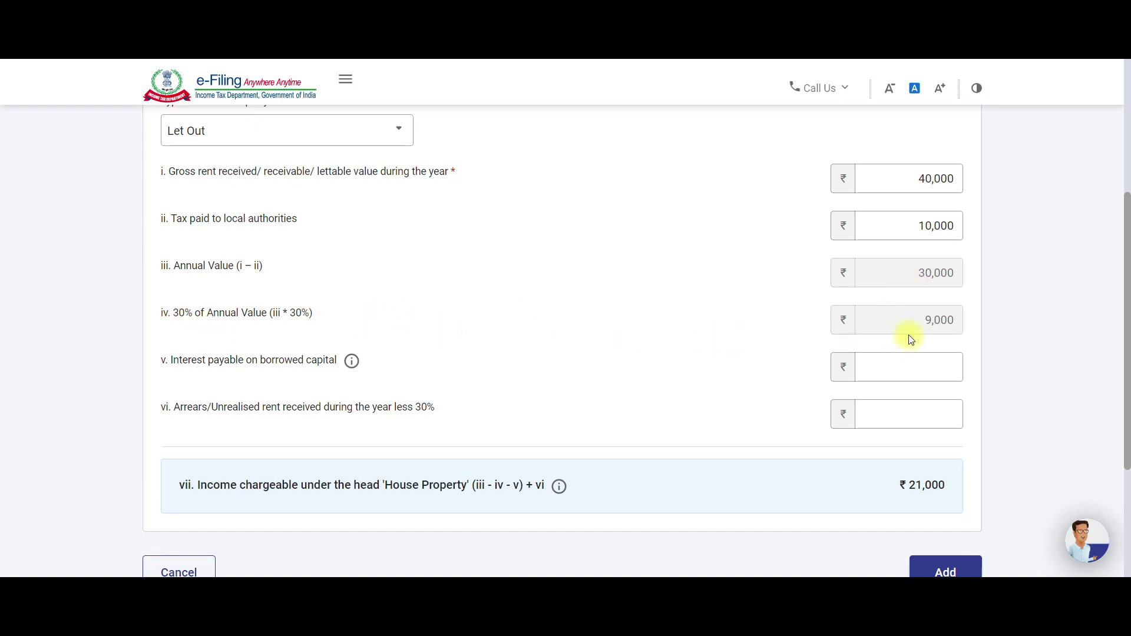
{"action": "left_click", "coordinate": [884, 366]}
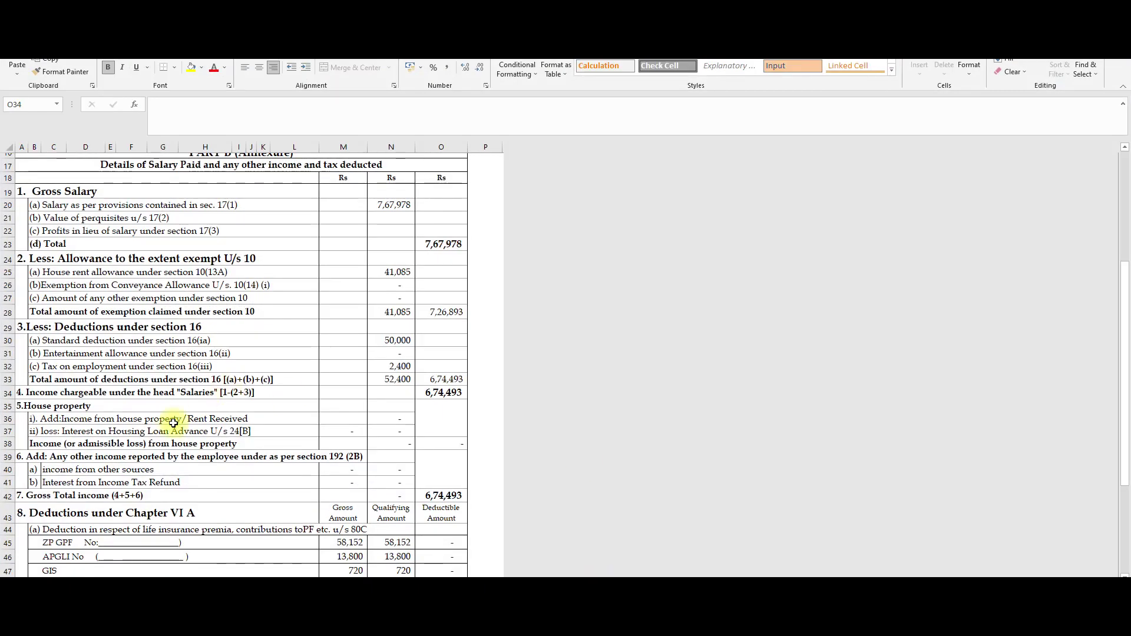
{"action": "scroll", "coordinate": [174, 423], "scroll_direction": "down", "scroll_amount": 1}
{"action": "left_click", "coordinate": [92, 388]}
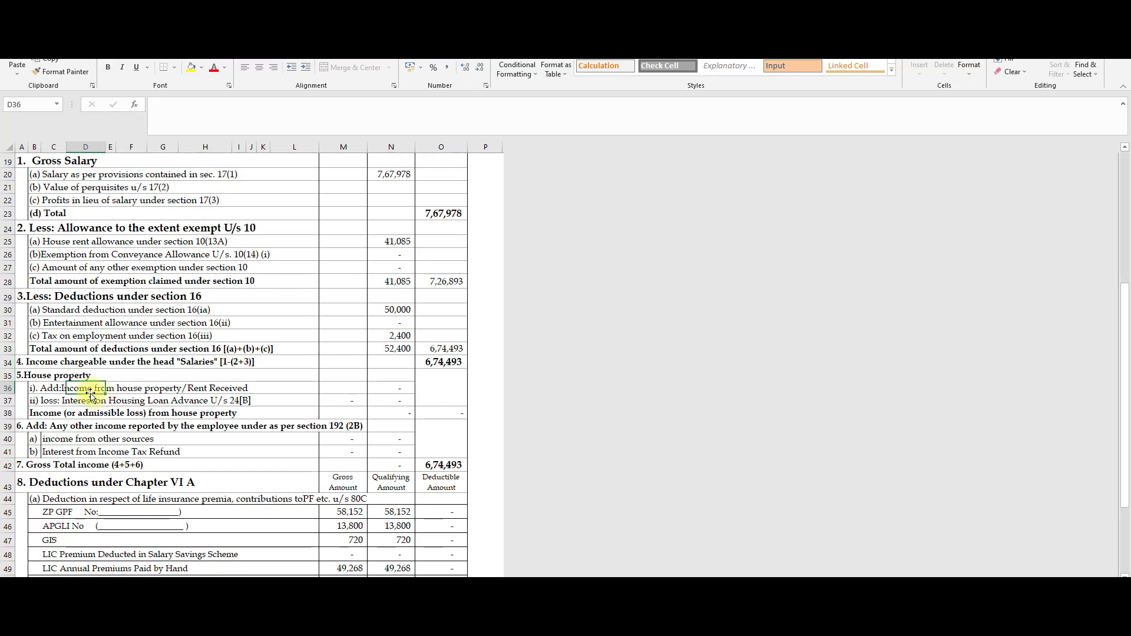
{"action": "left_click", "coordinate": [53, 399]}
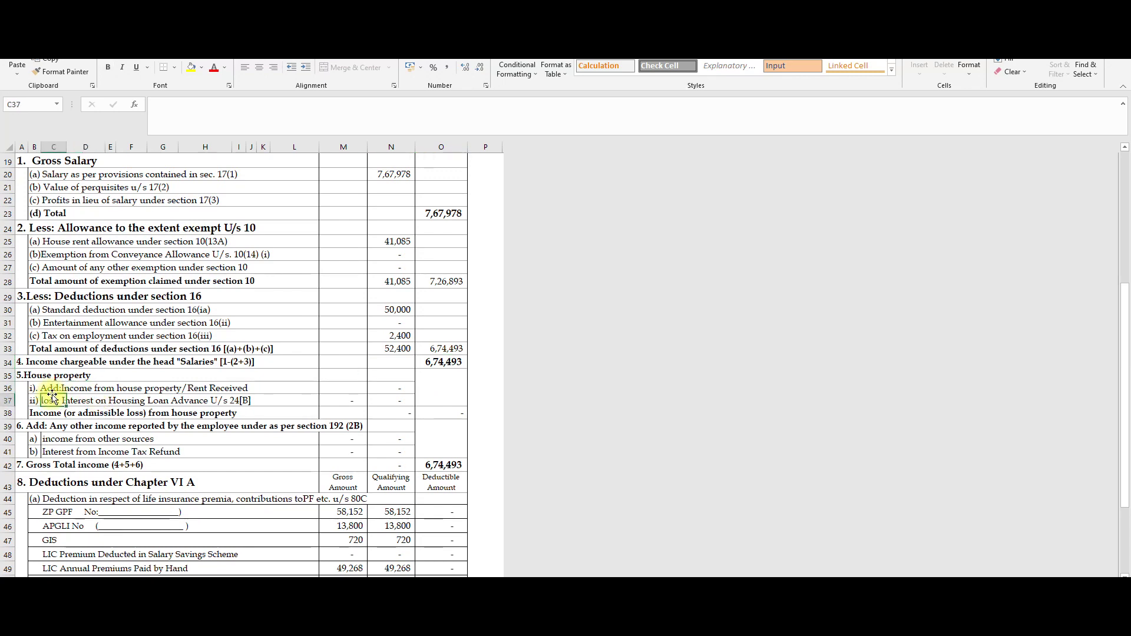
{"action": "left_click", "coordinate": [377, 387]}
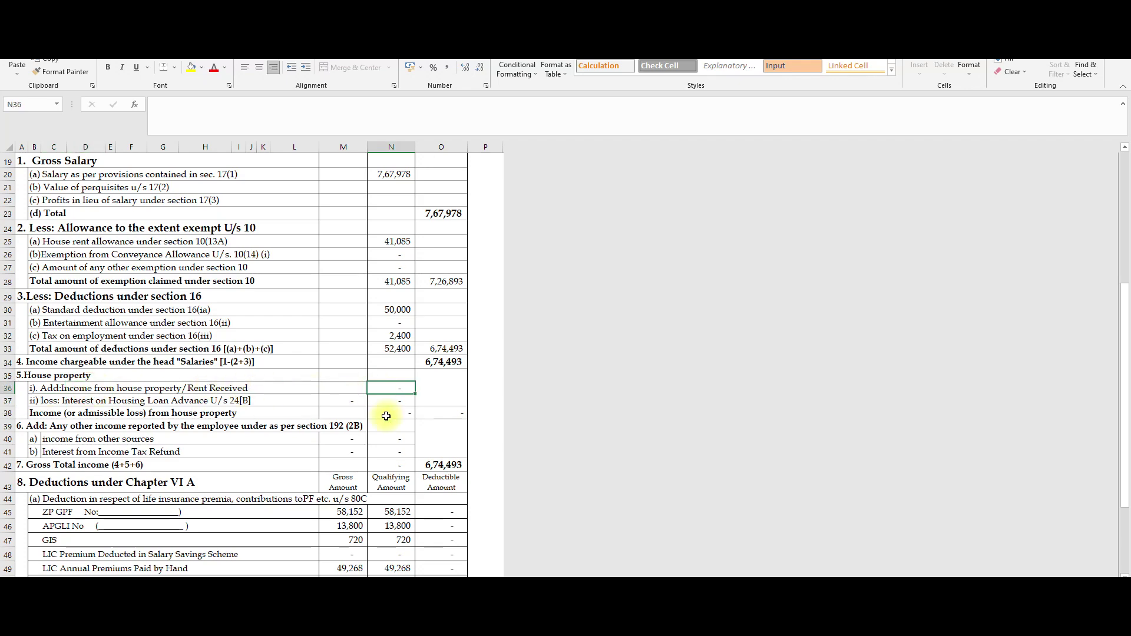
{"action": "left_click", "coordinate": [386, 415]}
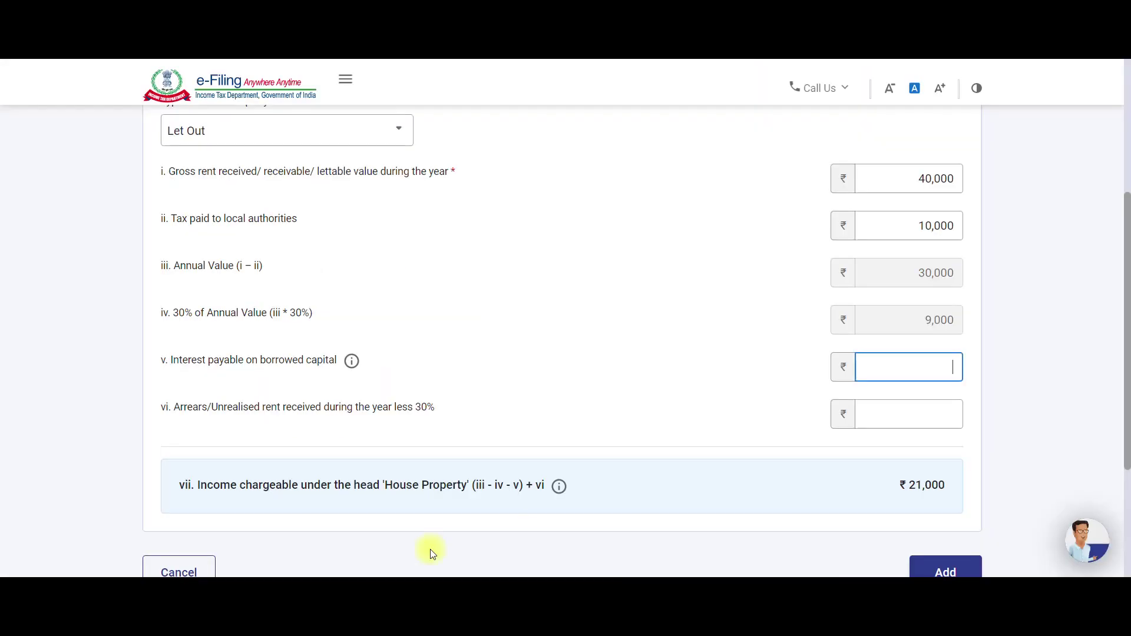
Try Deemed Let Out, then cancel the house property entry and scroll on to Exempt Income.
{"action": "scroll", "coordinate": [303, 323], "scroll_direction": "up", "scroll_amount": 2}
{"action": "left_click", "coordinate": [293, 245]}
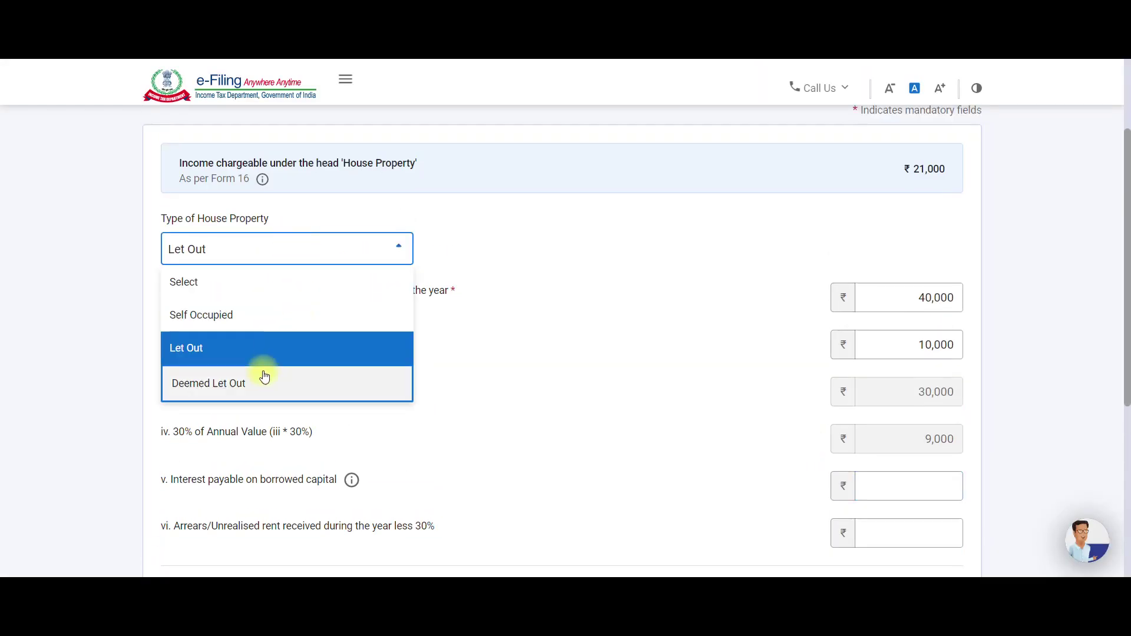
{"action": "left_click", "coordinate": [262, 390]}
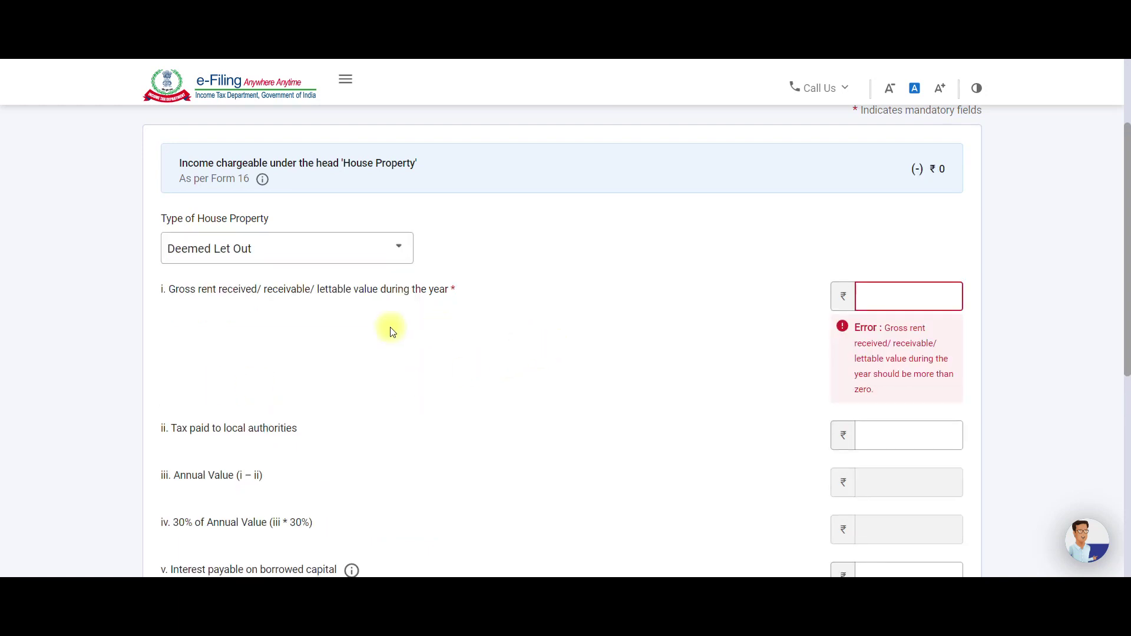
{"action": "scroll", "coordinate": [390, 327], "scroll_direction": "down", "scroll_amount": 3}
{"action": "scroll", "coordinate": [837, 347], "scroll_direction": "up", "scroll_amount": 2}
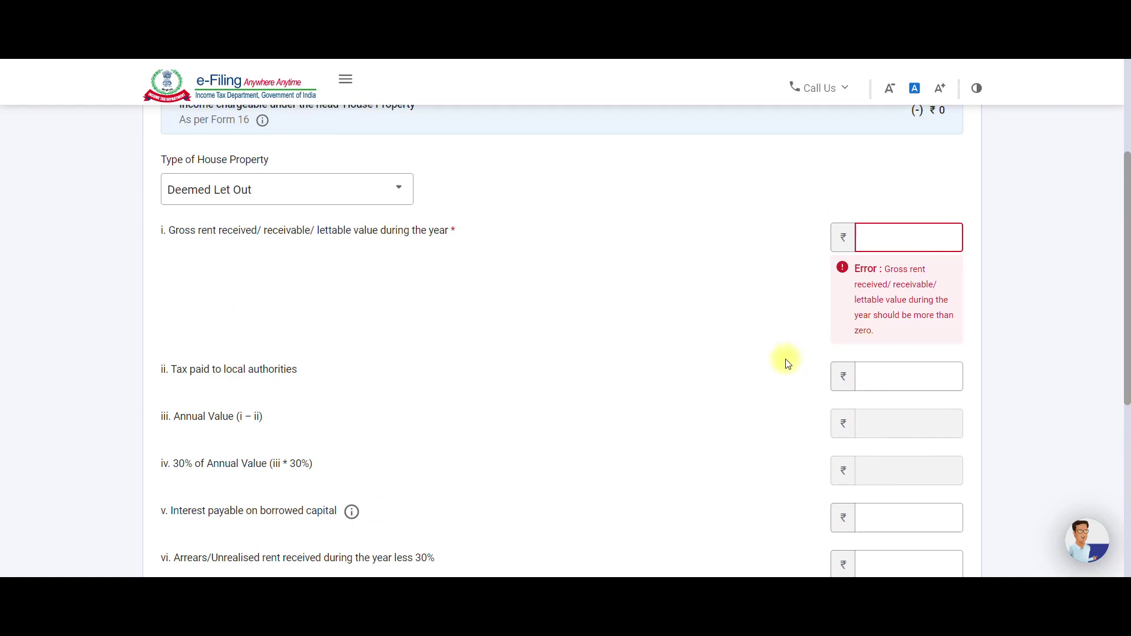
{"action": "left_click", "coordinate": [329, 189]}
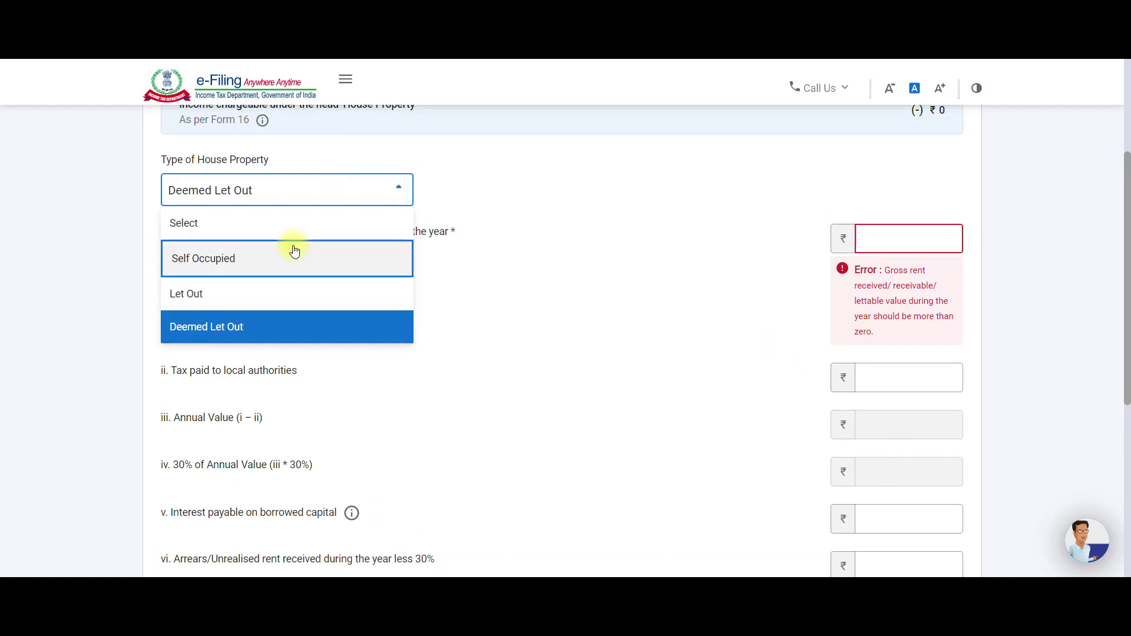
{"action": "scroll", "coordinate": [535, 318], "scroll_direction": "down", "scroll_amount": 4}
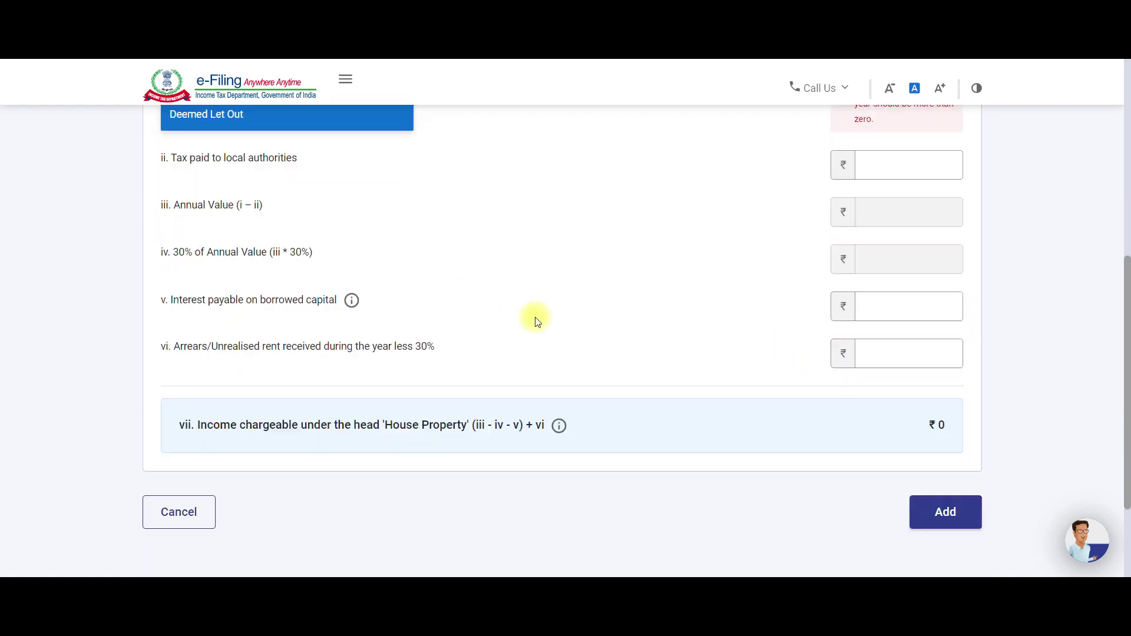
{"action": "left_click", "coordinate": [194, 489]}
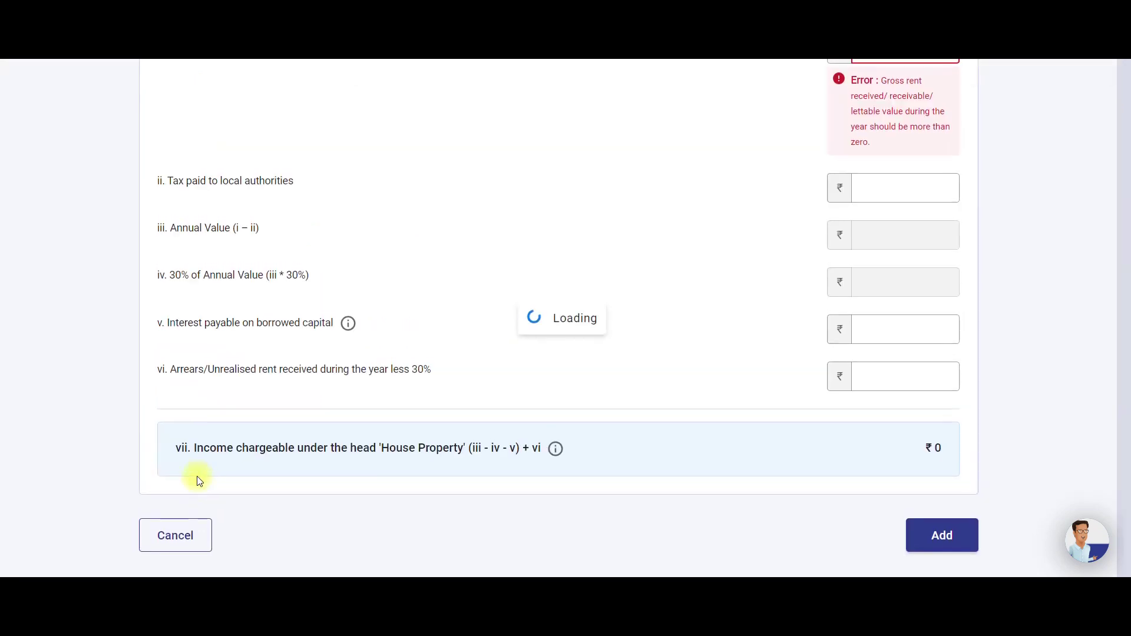
{"action": "scroll", "coordinate": [519, 431], "scroll_direction": "down", "scroll_amount": 3}
{"action": "scroll", "coordinate": [521, 434], "scroll_direction": "down", "scroll_amount": 7}
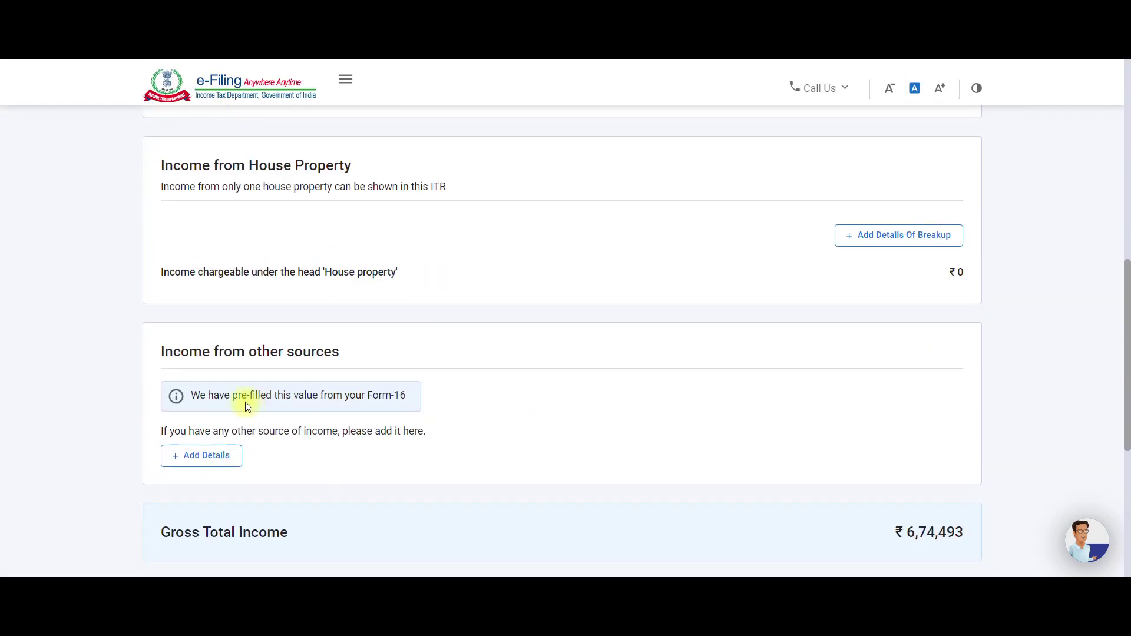
{"action": "scroll", "coordinate": [278, 405], "scroll_direction": "down", "scroll_amount": 5}
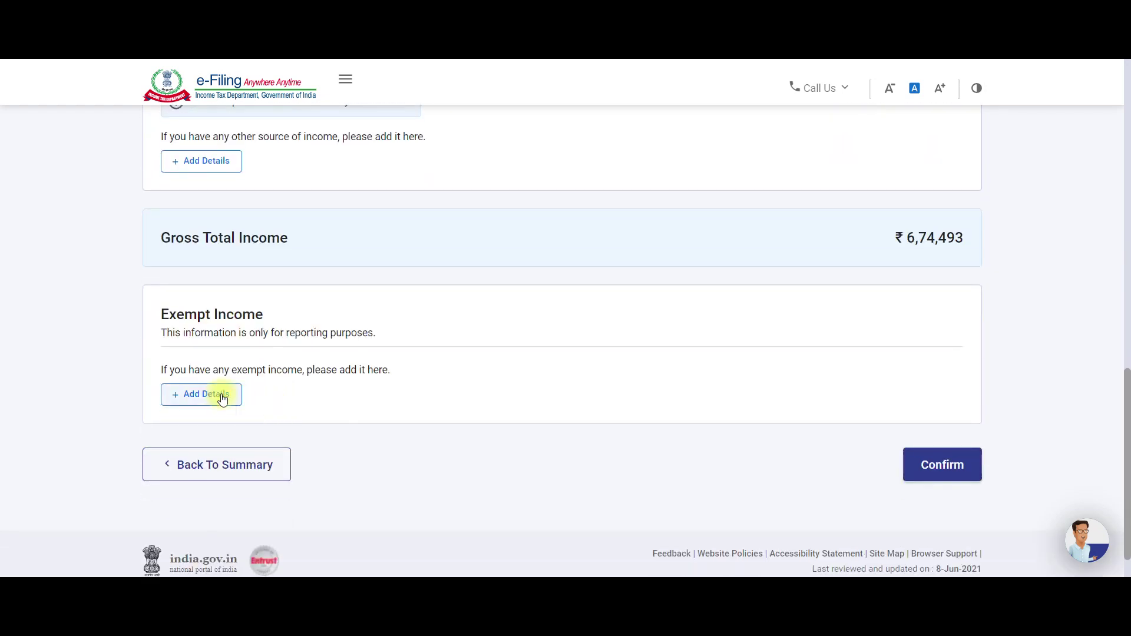
{"action": "left_click", "coordinate": [216, 395]}
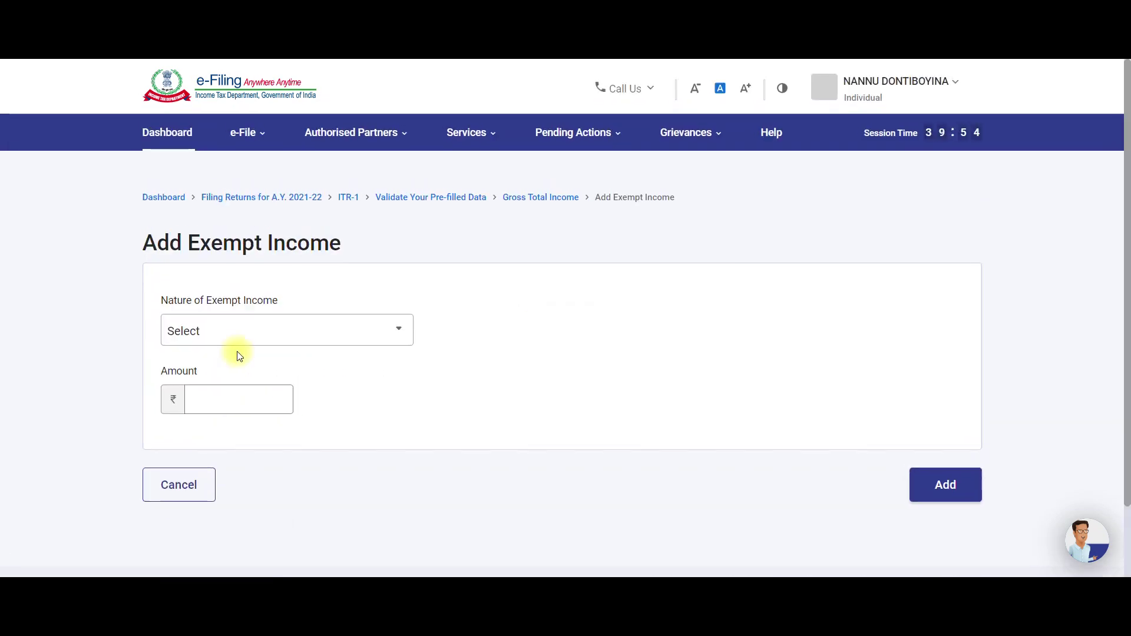
{"action": "left_click", "coordinate": [245, 328]}
{"action": "scroll", "coordinate": [248, 415], "scroll_direction": "down", "scroll_amount": 1}
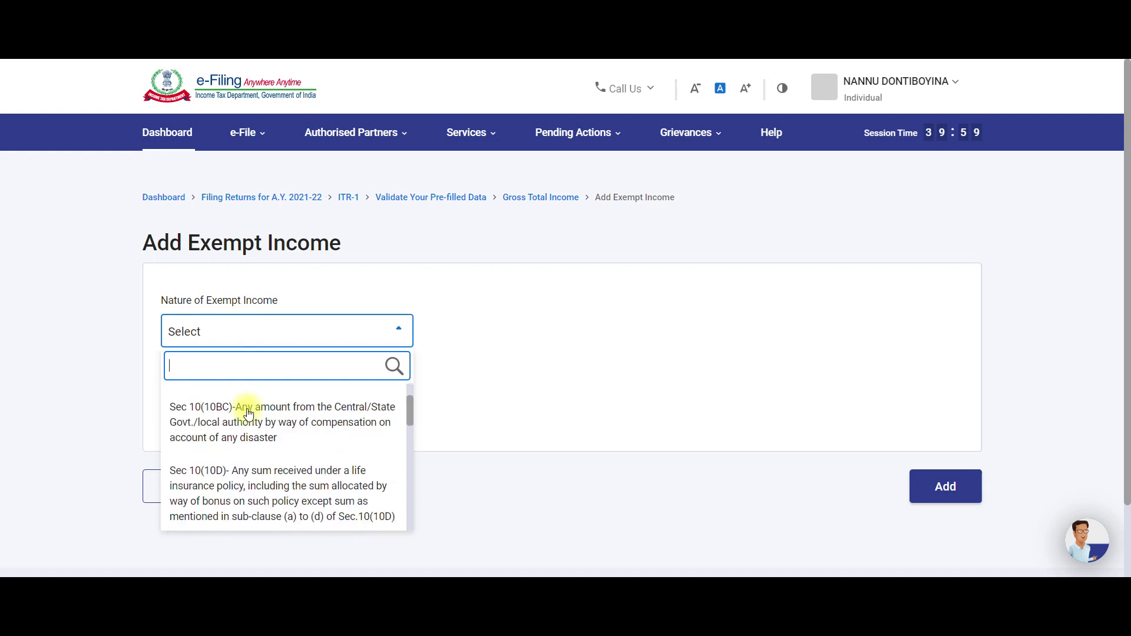
{"action": "scroll", "coordinate": [248, 415], "scroll_direction": "up", "scroll_amount": 1}
{"action": "scroll", "coordinate": [248, 415], "scroll_direction": "down", "scroll_amount": 1}
{"action": "scroll", "coordinate": [248, 416], "scroll_direction": "down", "scroll_amount": 4}
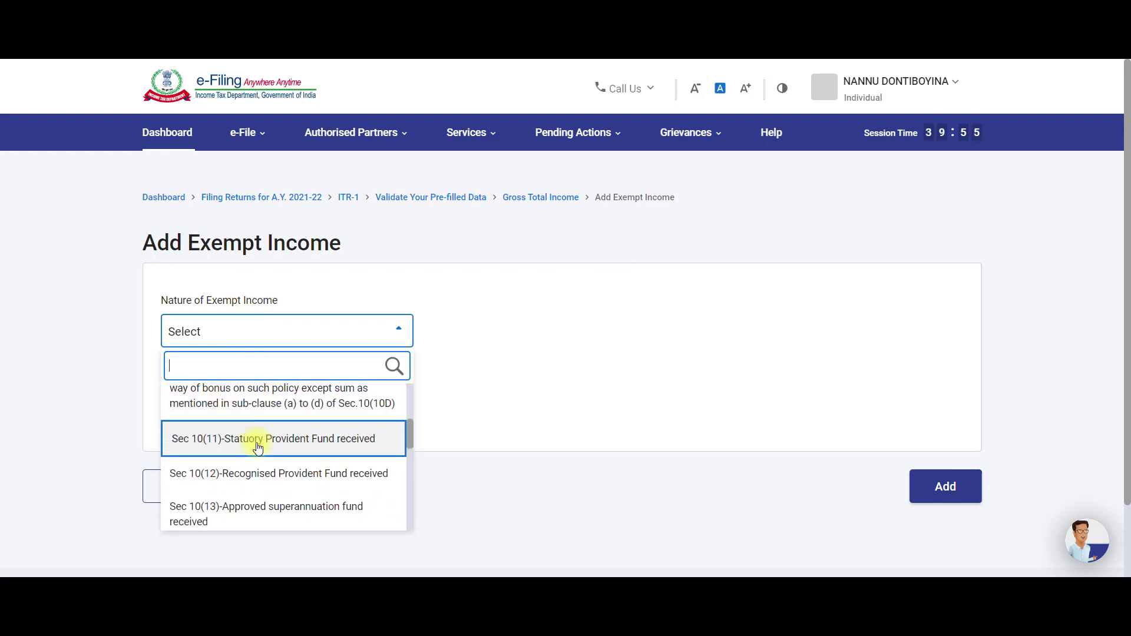
{"action": "scroll", "coordinate": [258, 446], "scroll_direction": "down", "scroll_amount": 1}
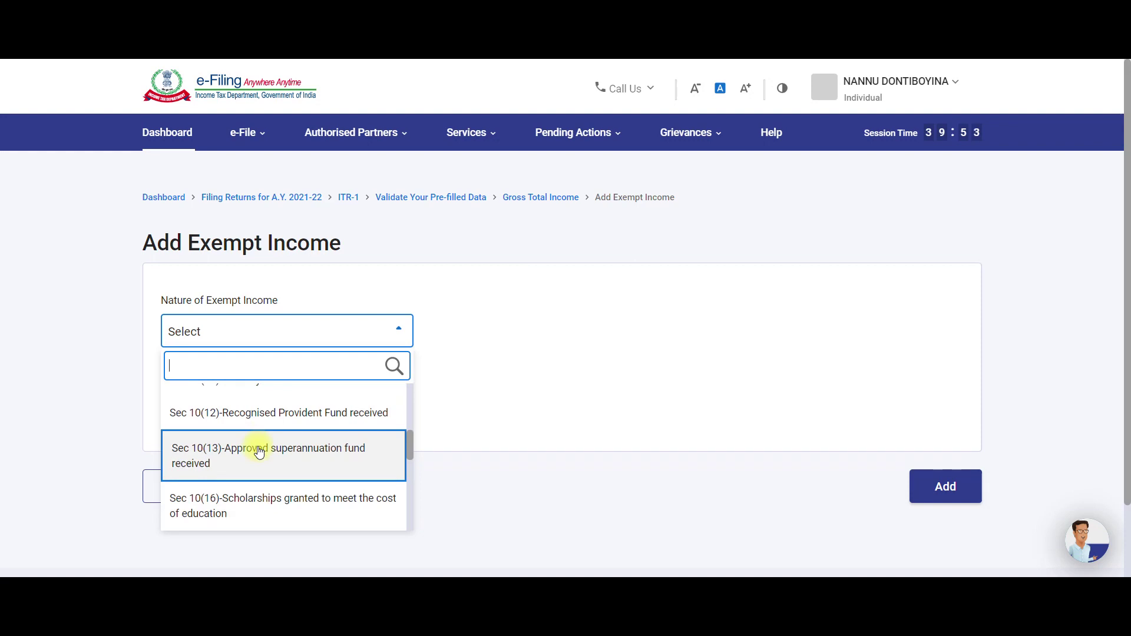
{"action": "scroll", "coordinate": [259, 452], "scroll_direction": "down", "scroll_amount": 4}
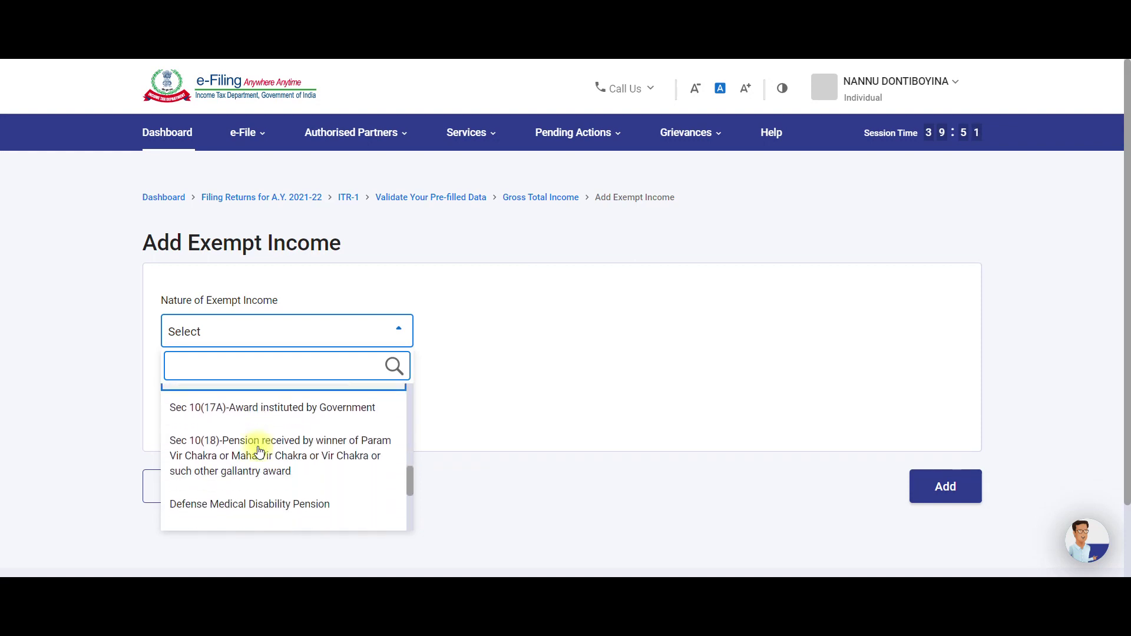
{"action": "scroll", "coordinate": [259, 452], "scroll_direction": "down", "scroll_amount": 3}
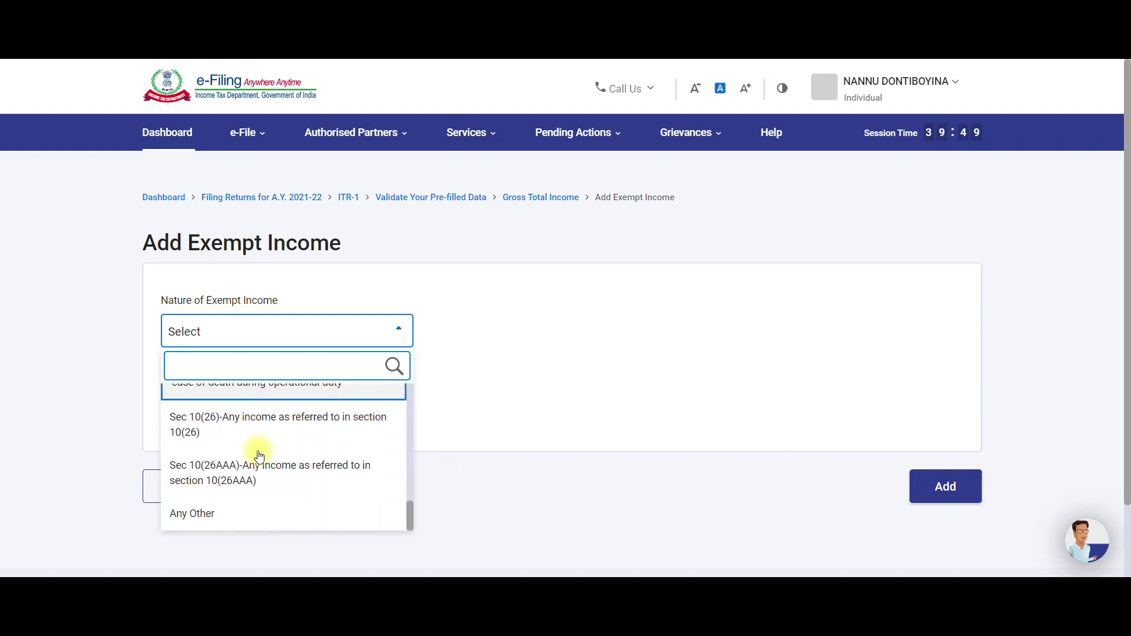
{"action": "left_click", "coordinate": [564, 404]}
{"action": "scroll", "coordinate": [612, 411], "scroll_direction": "down", "scroll_amount": 2}
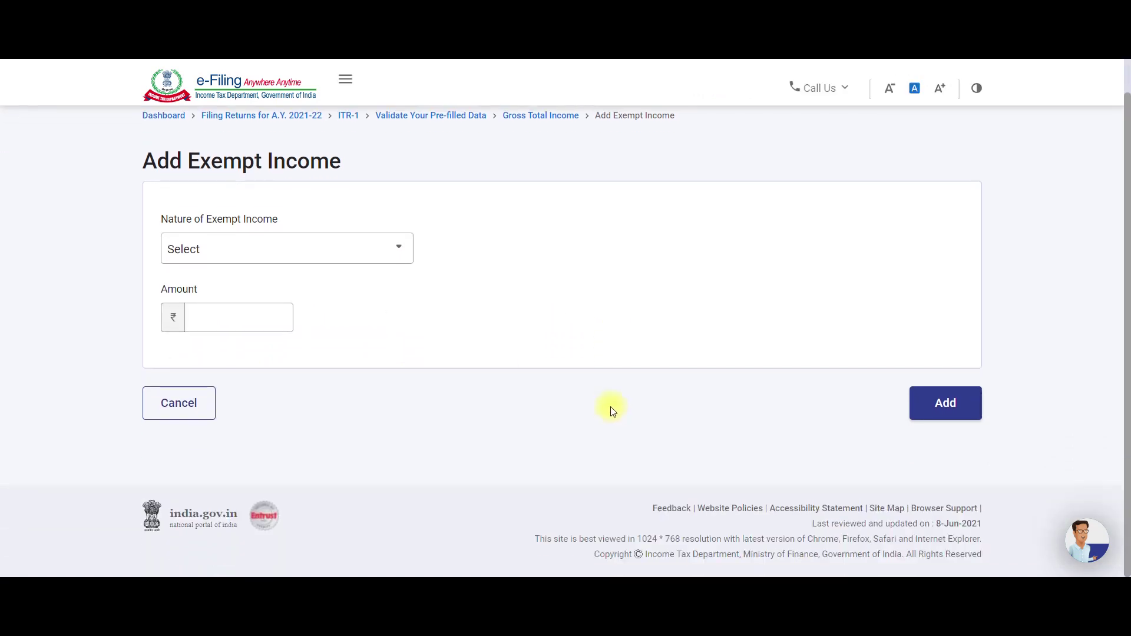
{"action": "scroll", "coordinate": [555, 461], "scroll_direction": "up", "scroll_amount": 2}
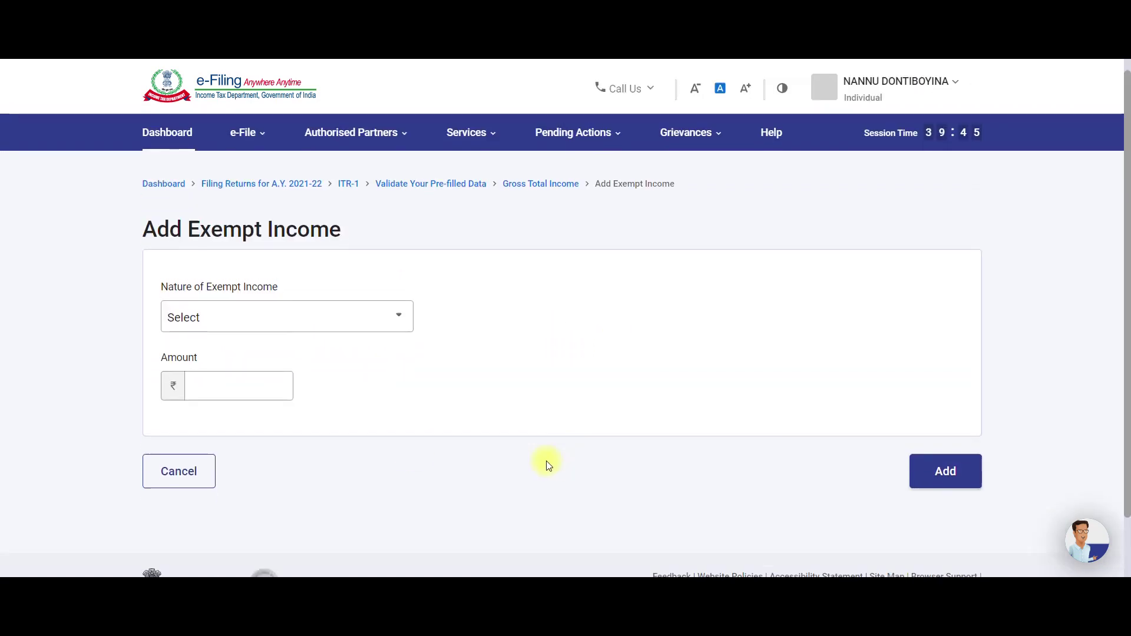
{"action": "scroll", "coordinate": [555, 460], "scroll_direction": "down", "scroll_amount": 2}
{"action": "left_click", "coordinate": [181, 403]}
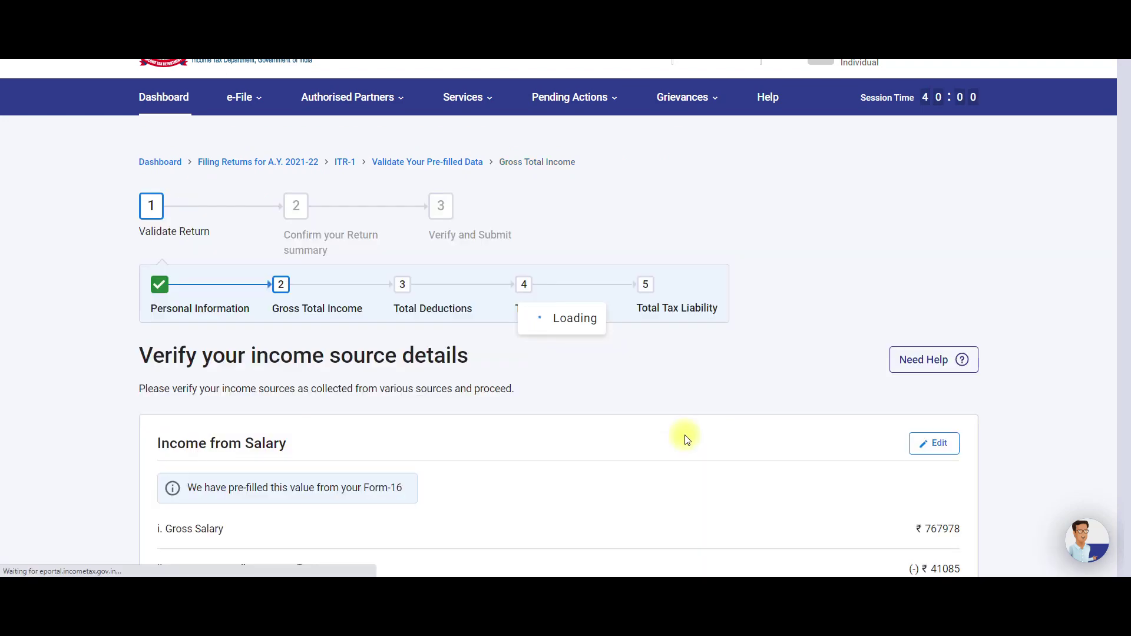
Review the income details and confirm the ₹6,74,493 Gross Total Income.
{"action": "scroll", "coordinate": [675, 433], "scroll_direction": "down", "scroll_amount": 5}
{"action": "scroll", "coordinate": [675, 432], "scroll_direction": "down", "scroll_amount": 8}
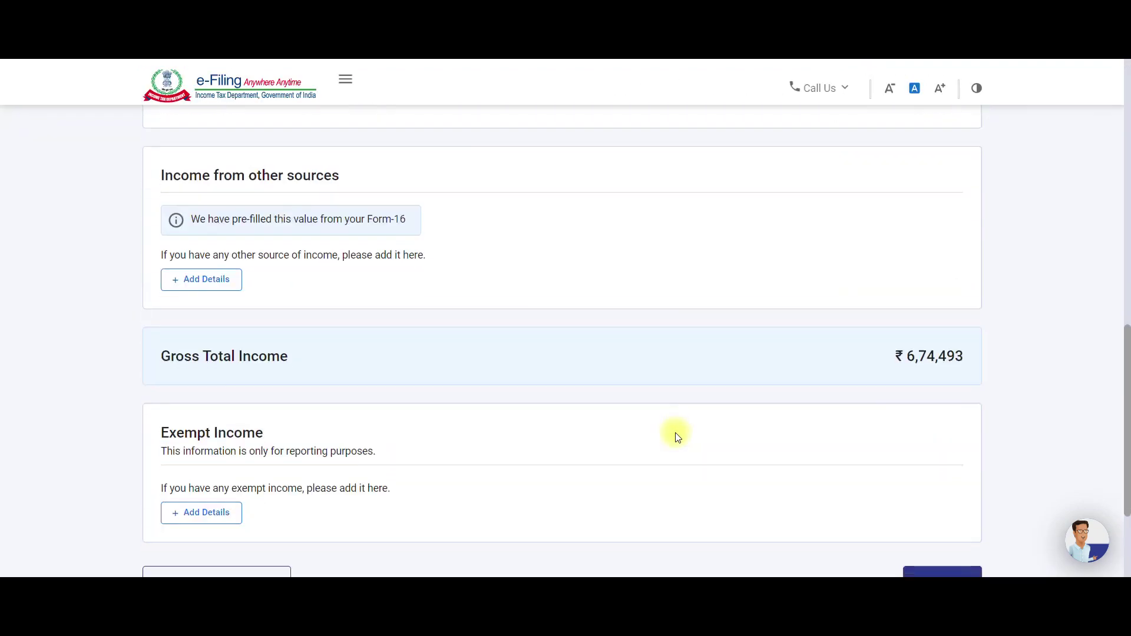
{"action": "scroll", "coordinate": [675, 432], "scroll_direction": "down", "scroll_amount": 3}
{"action": "scroll", "coordinate": [675, 433], "scroll_direction": "up", "scroll_amount": 1}
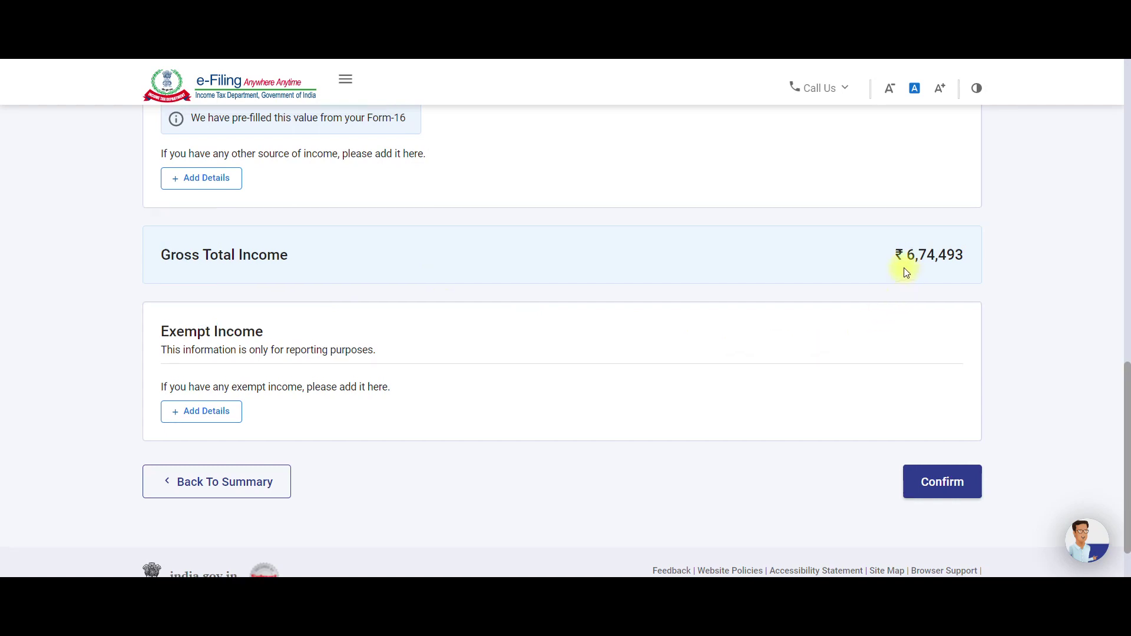
{"action": "scroll", "coordinate": [894, 288], "scroll_direction": "up", "scroll_amount": 5}
{"action": "scroll", "coordinate": [854, 315], "scroll_direction": "up", "scroll_amount": 2}
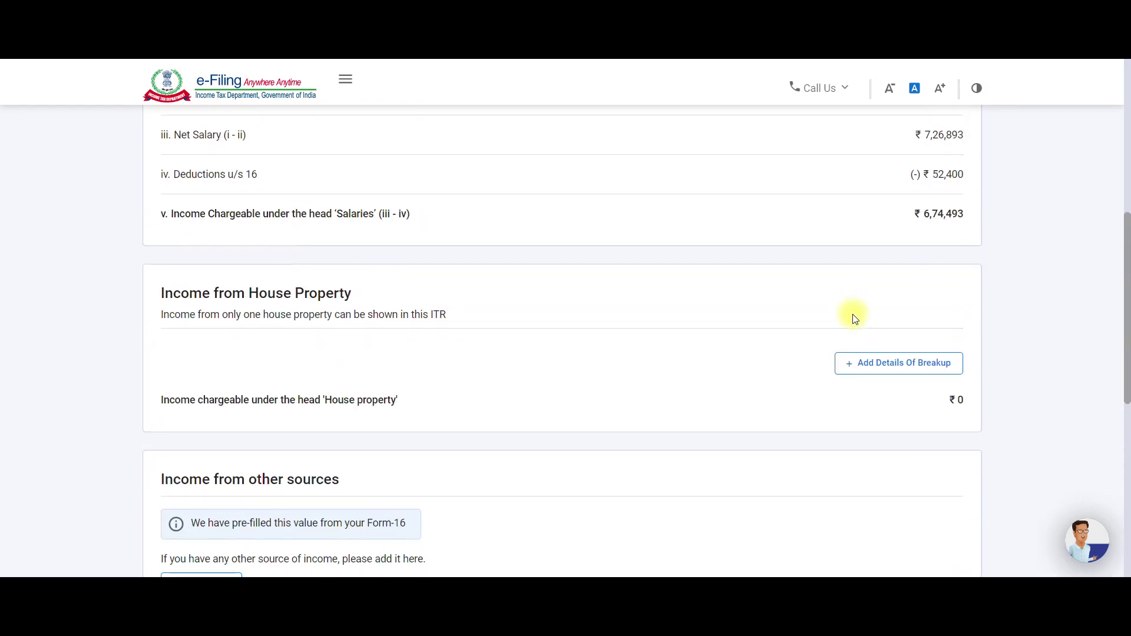
{"action": "scroll", "coordinate": [884, 314], "scroll_direction": "down", "scroll_amount": 1}
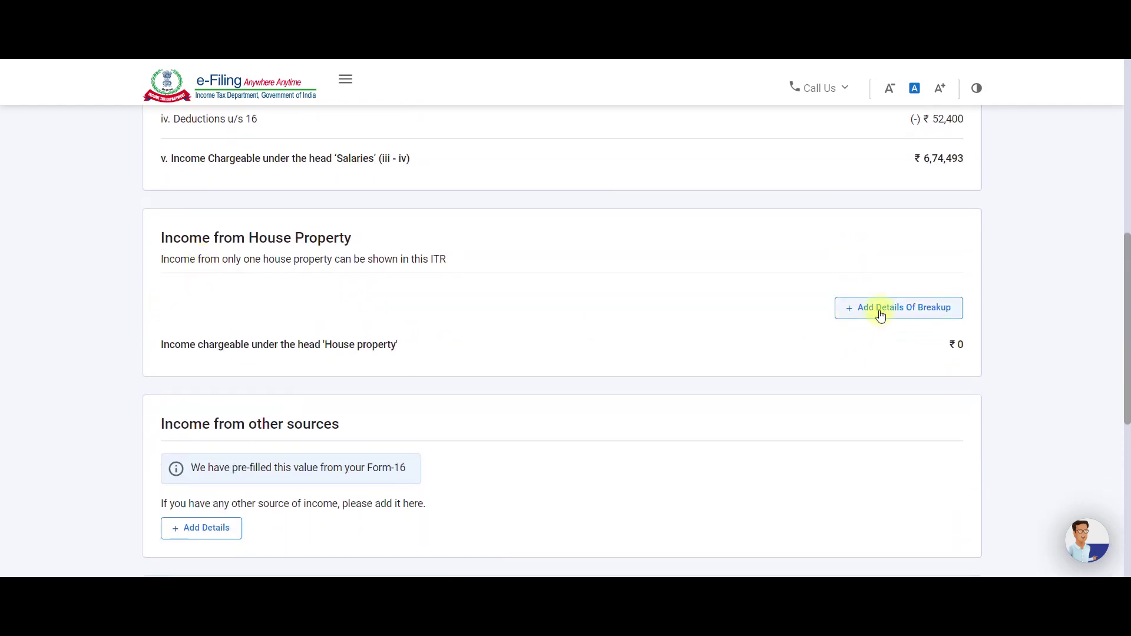
{"action": "scroll", "coordinate": [878, 446], "scroll_direction": "down", "scroll_amount": 3}
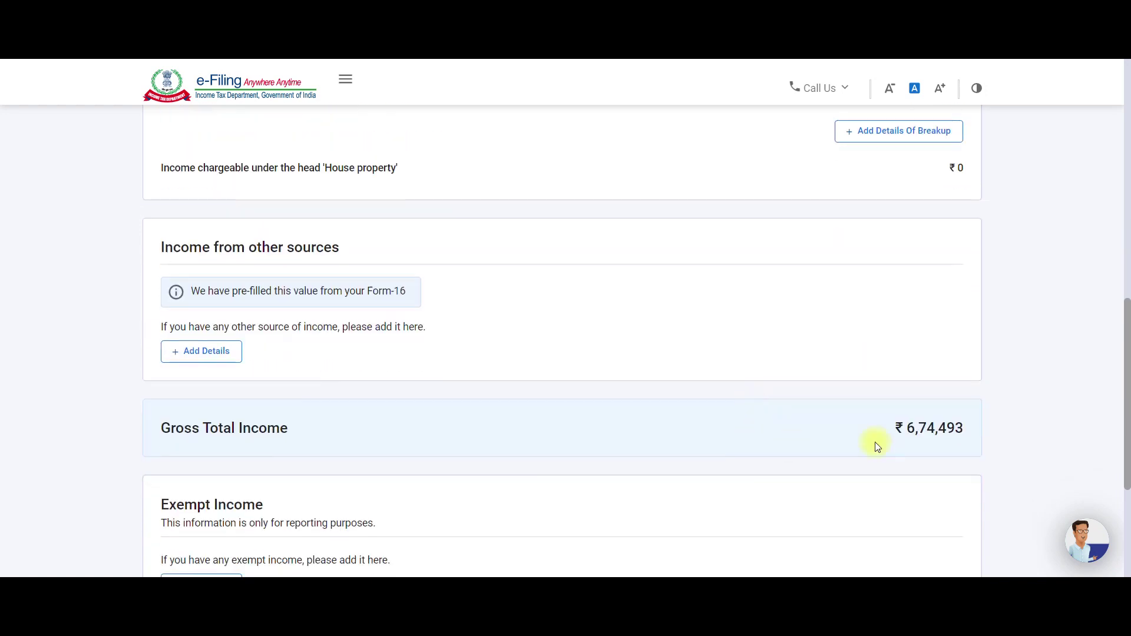
{"action": "scroll", "coordinate": [921, 430], "scroll_direction": "down", "scroll_amount": 3}
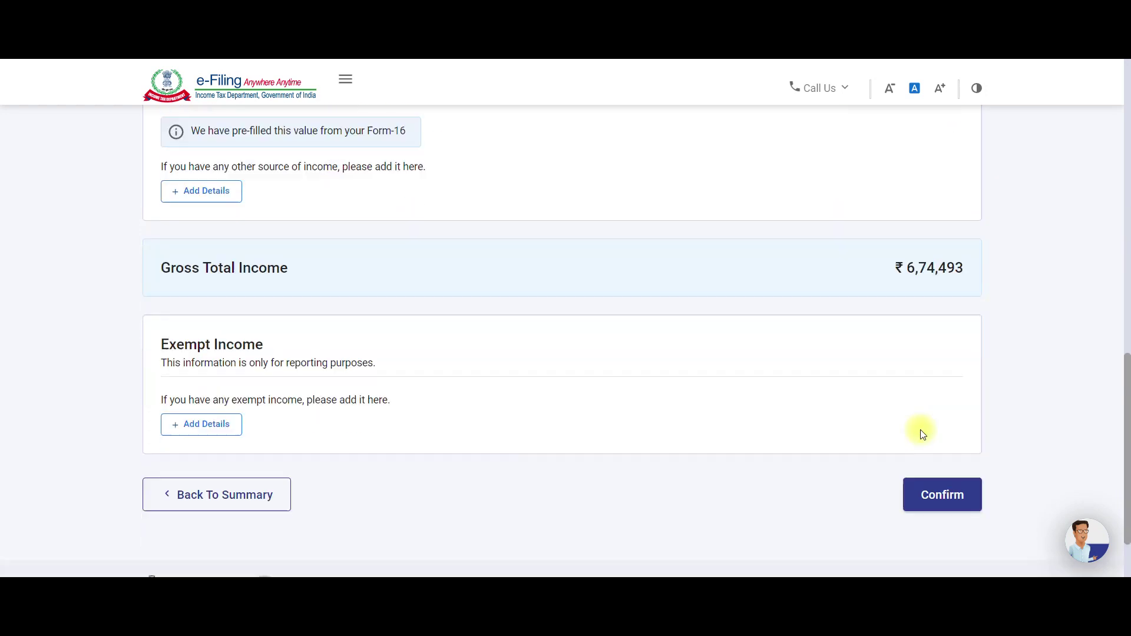
{"action": "left_click", "coordinate": [940, 479]}
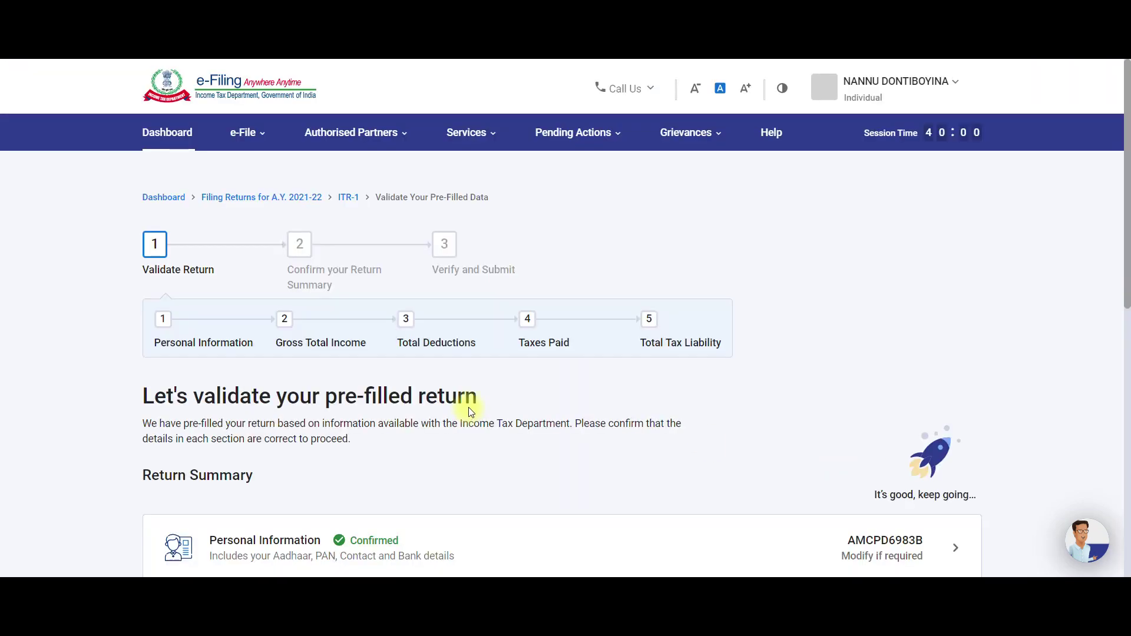
{"action": "scroll", "coordinate": [471, 412], "scroll_direction": "down", "scroll_amount": 5}
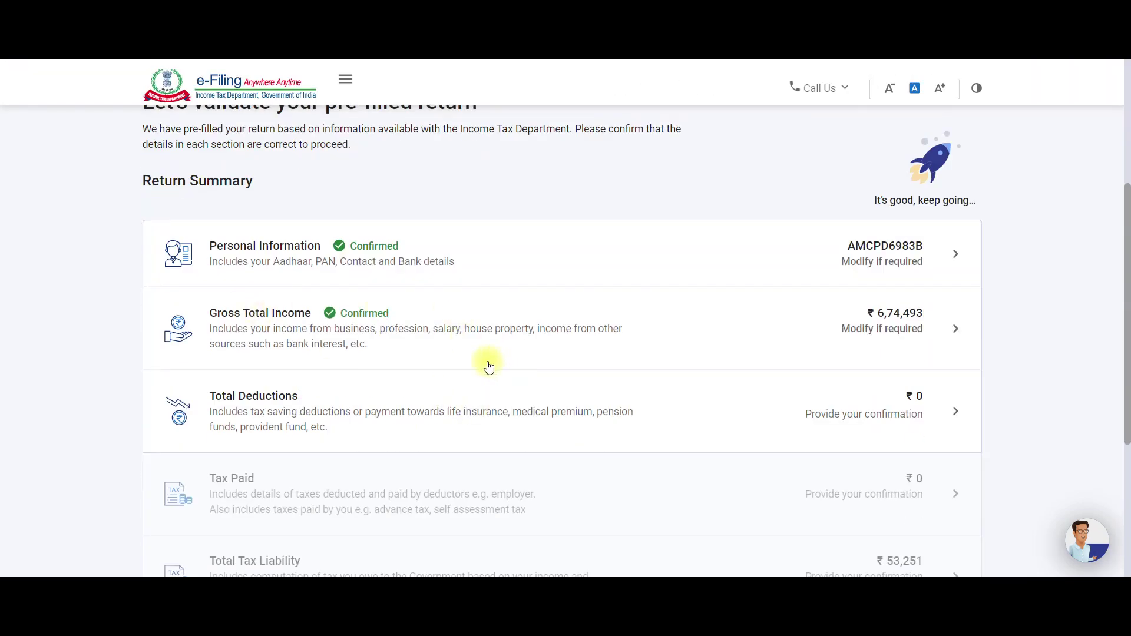
{"action": "key", "text": "alt+Tab"}
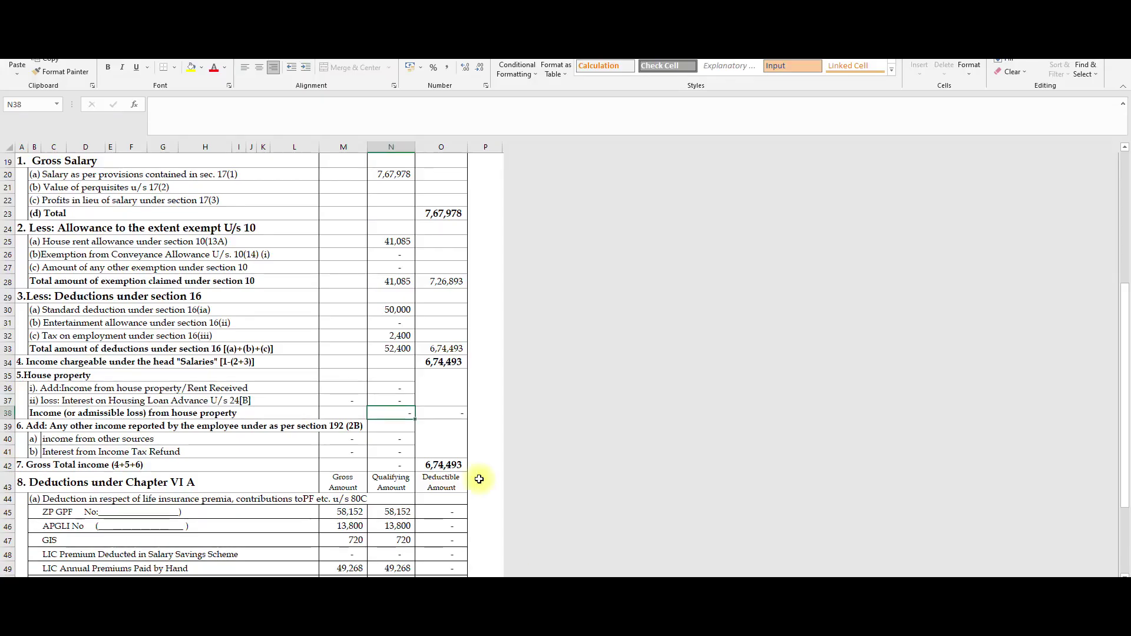
{"action": "scroll", "coordinate": [316, 424], "scroll_direction": "down", "scroll_amount": 1}
{"action": "left_click", "coordinate": [436, 425]}
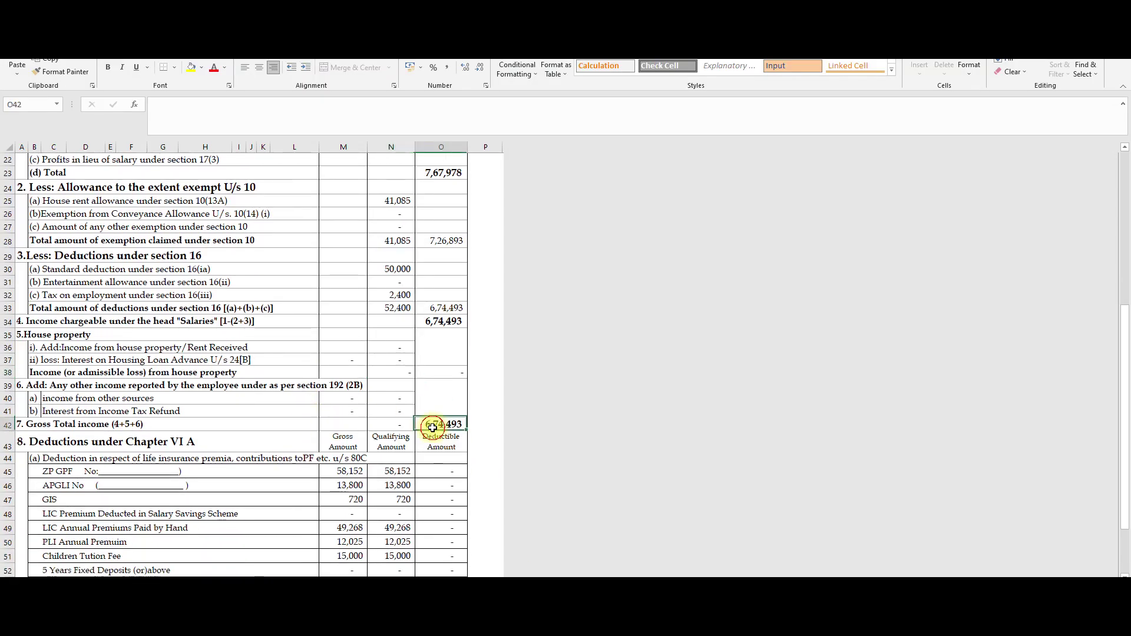
{"action": "scroll", "coordinate": [215, 434], "scroll_direction": "up", "scroll_amount": 1}
{"action": "scroll", "coordinate": [214, 434], "scroll_direction": "up", "scroll_amount": 4, "text": "ctrl"}
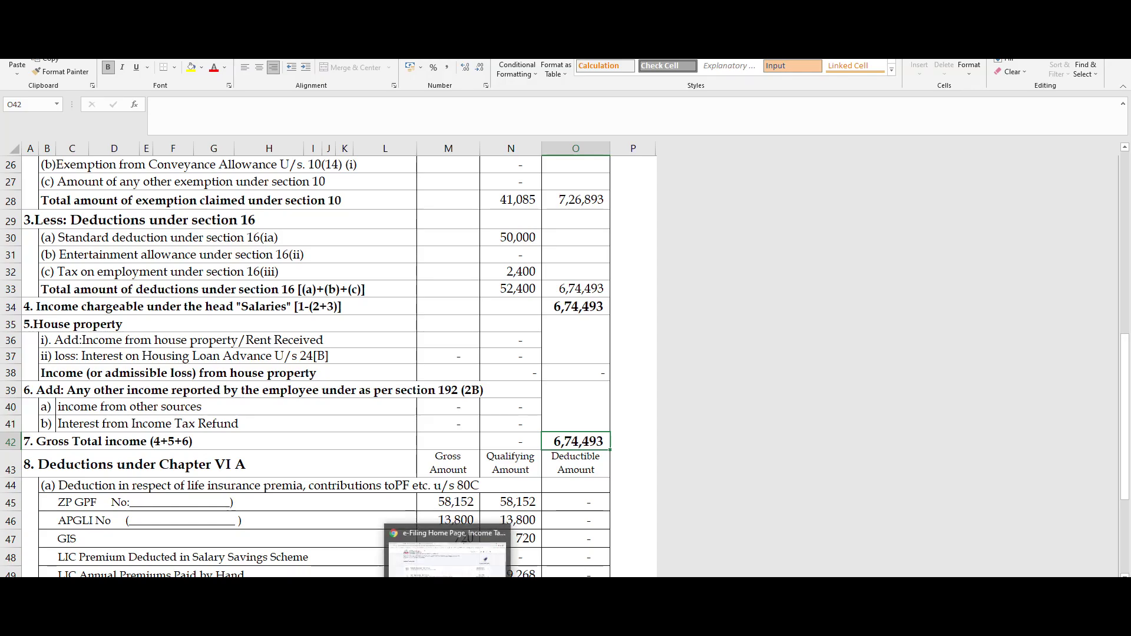
{"action": "left_click", "coordinate": [449, 545]}
{"action": "scroll", "coordinate": [836, 455], "scroll_direction": "down", "scroll_amount": 3}
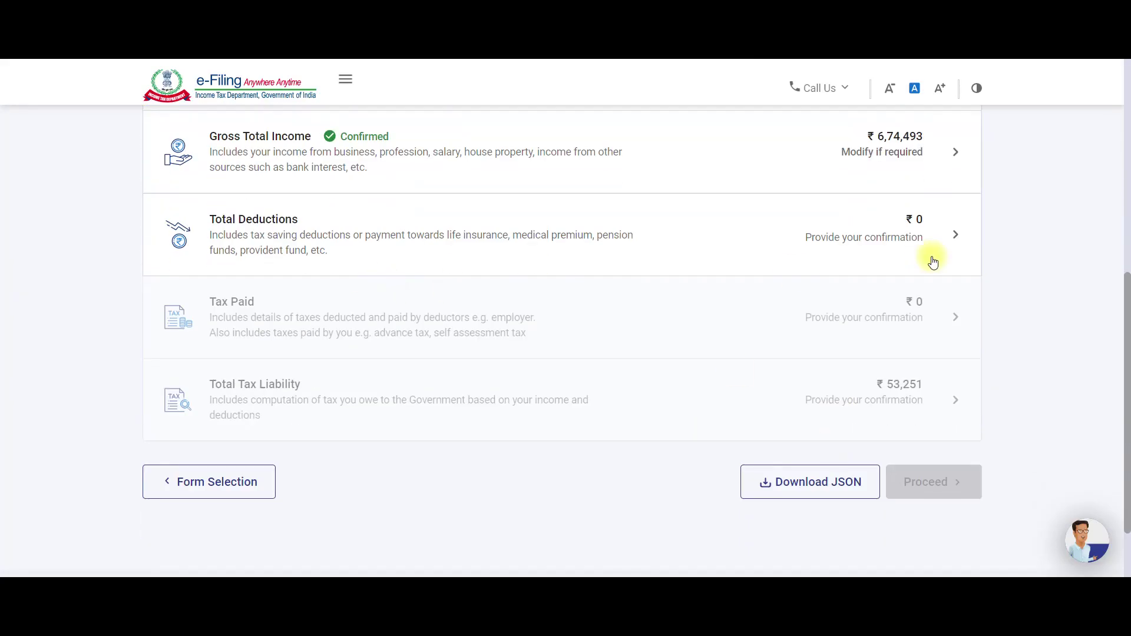
Open Total Deductions, claim 80G donations, and answer No to 80GGA scientific research.
{"action": "left_click", "coordinate": [923, 235]}
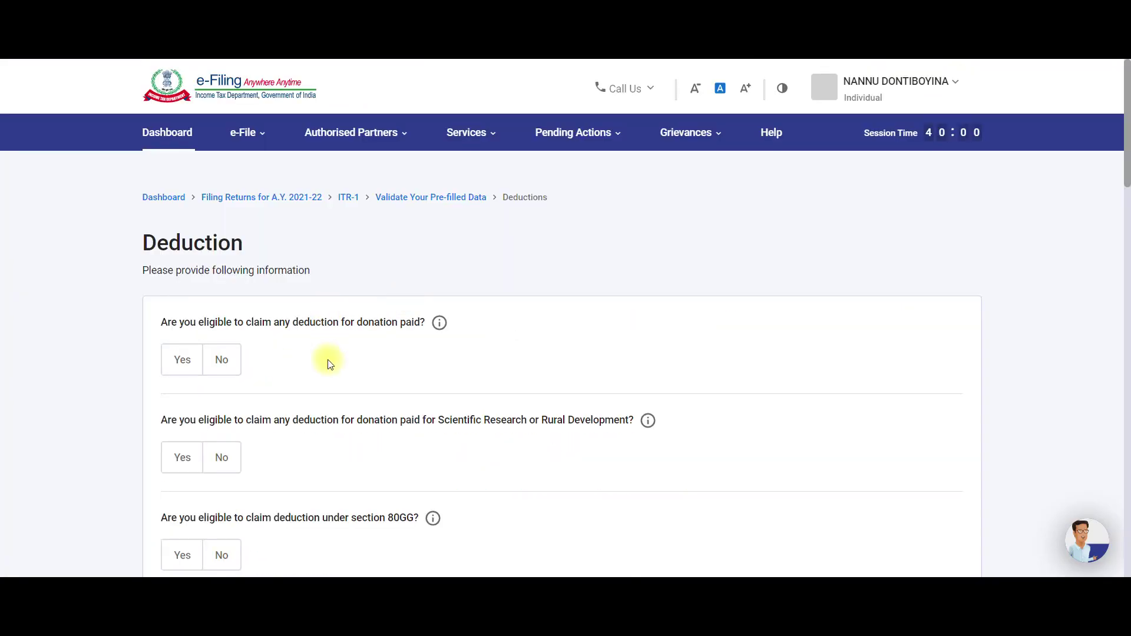
{"action": "scroll", "coordinate": [326, 366], "scroll_direction": "down", "scroll_amount": 2}
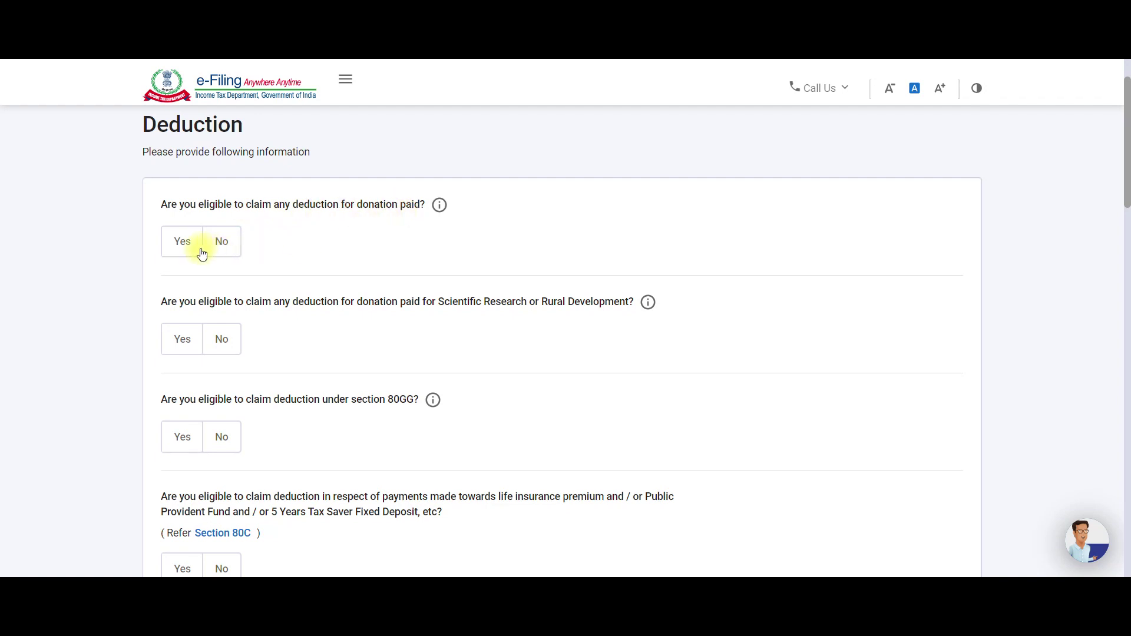
{"action": "left_click", "coordinate": [184, 243]}
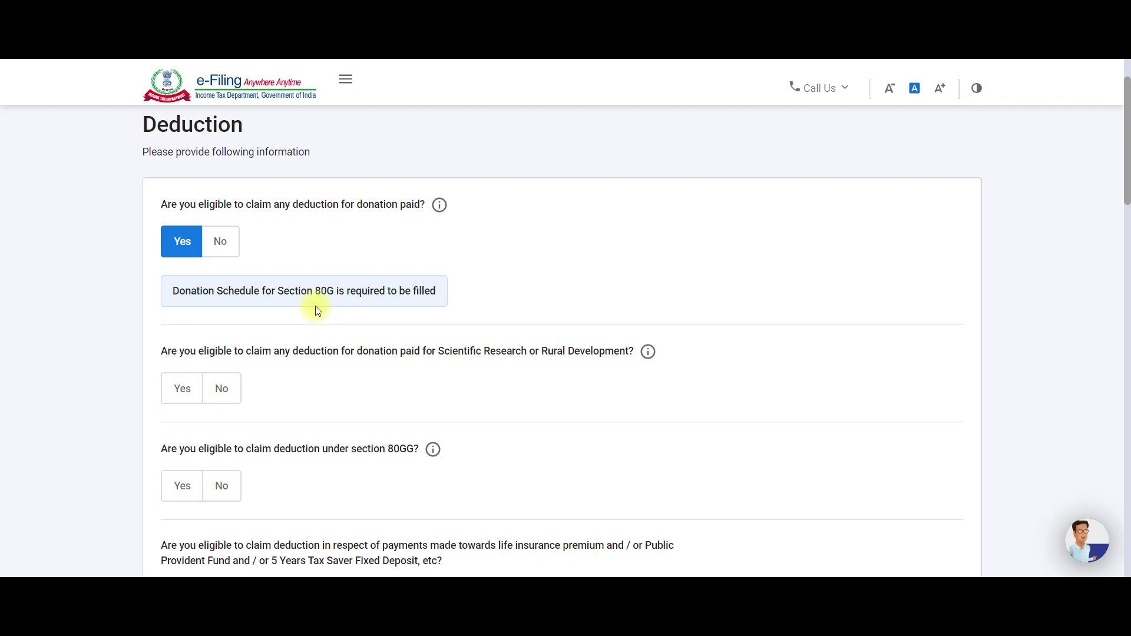
{"action": "scroll", "coordinate": [317, 311], "scroll_direction": "down", "scroll_amount": 1}
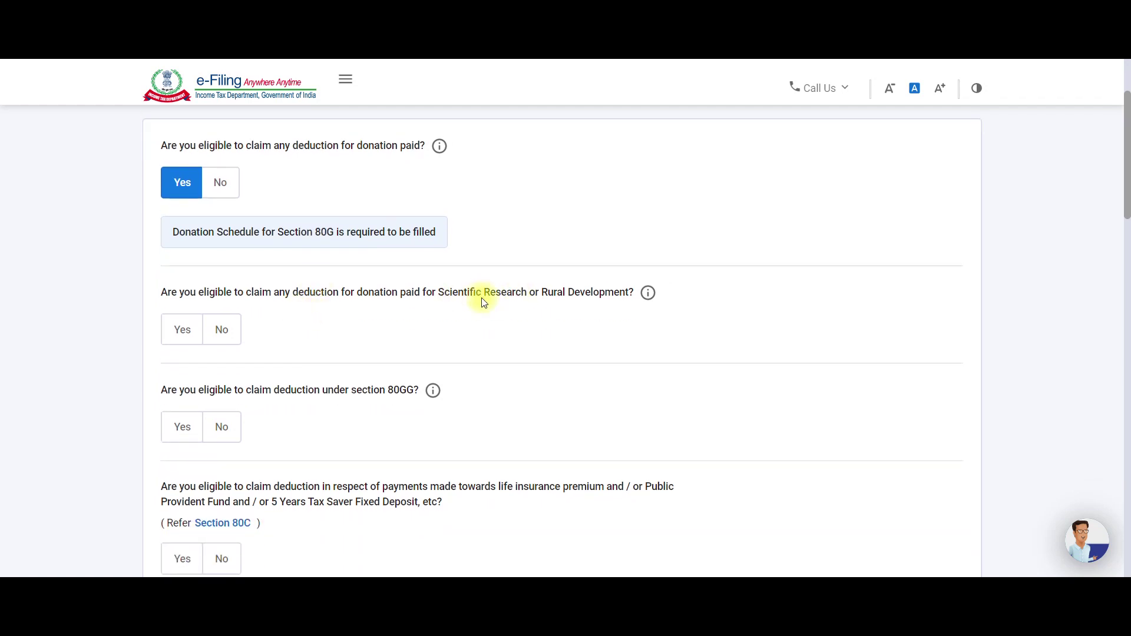
{"action": "left_click", "coordinate": [192, 341]}
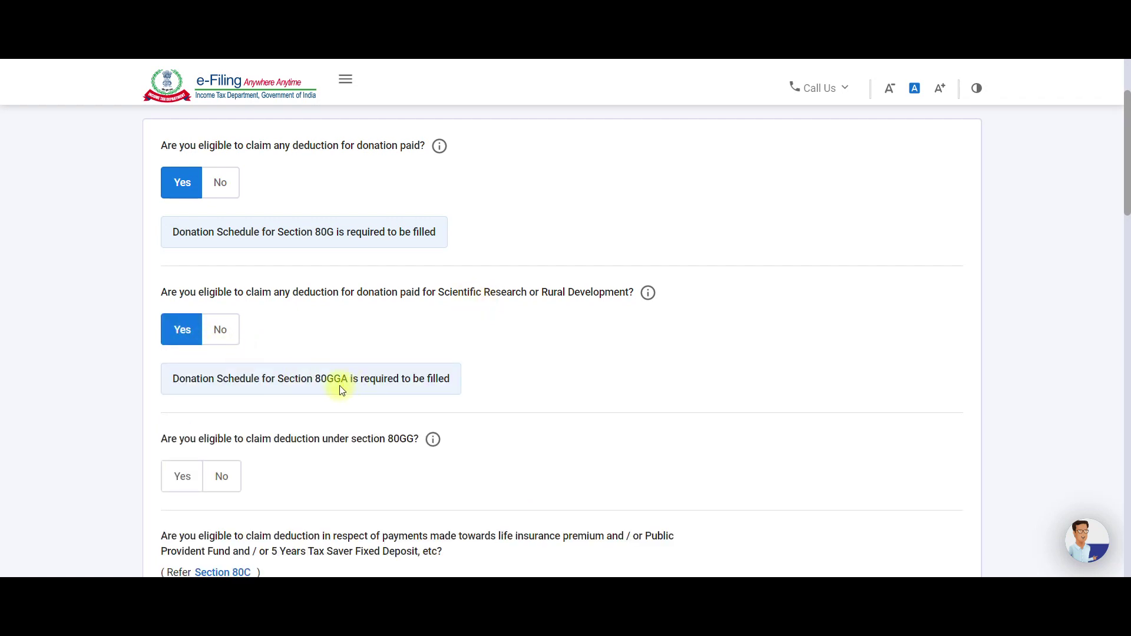
{"action": "left_click", "coordinate": [220, 337]}
Answer No to Section 80GG and Yes to Section 80C, readying its amount field.
{"action": "scroll", "coordinate": [224, 339], "scroll_direction": "down", "scroll_amount": 2}
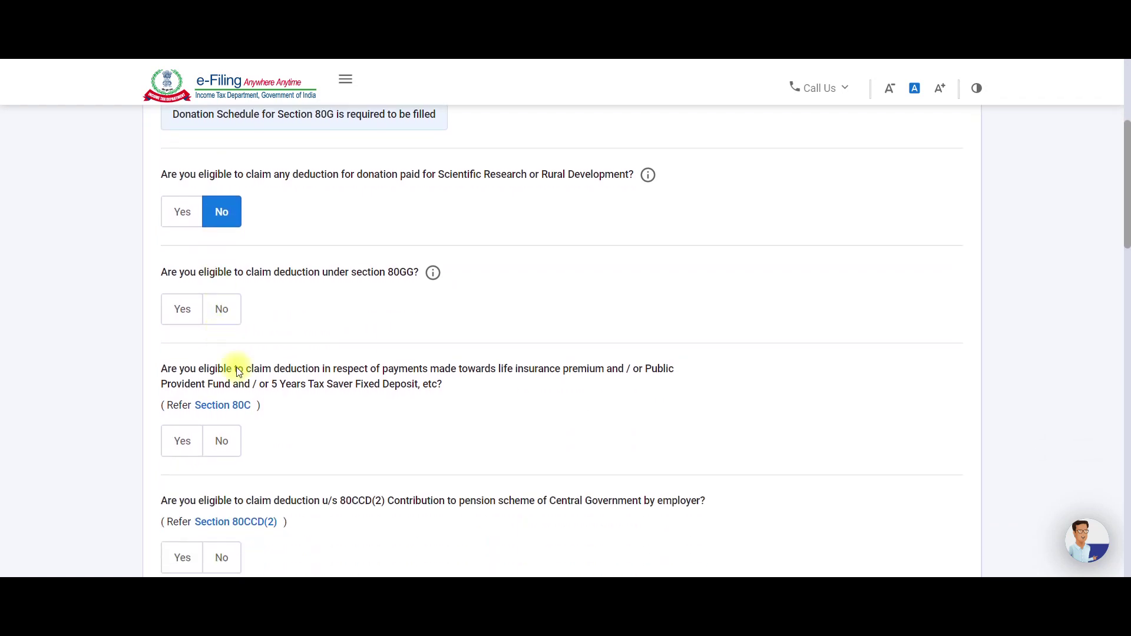
{"action": "left_click", "coordinate": [223, 315]}
{"action": "scroll", "coordinate": [234, 328], "scroll_direction": "down", "scroll_amount": 2}
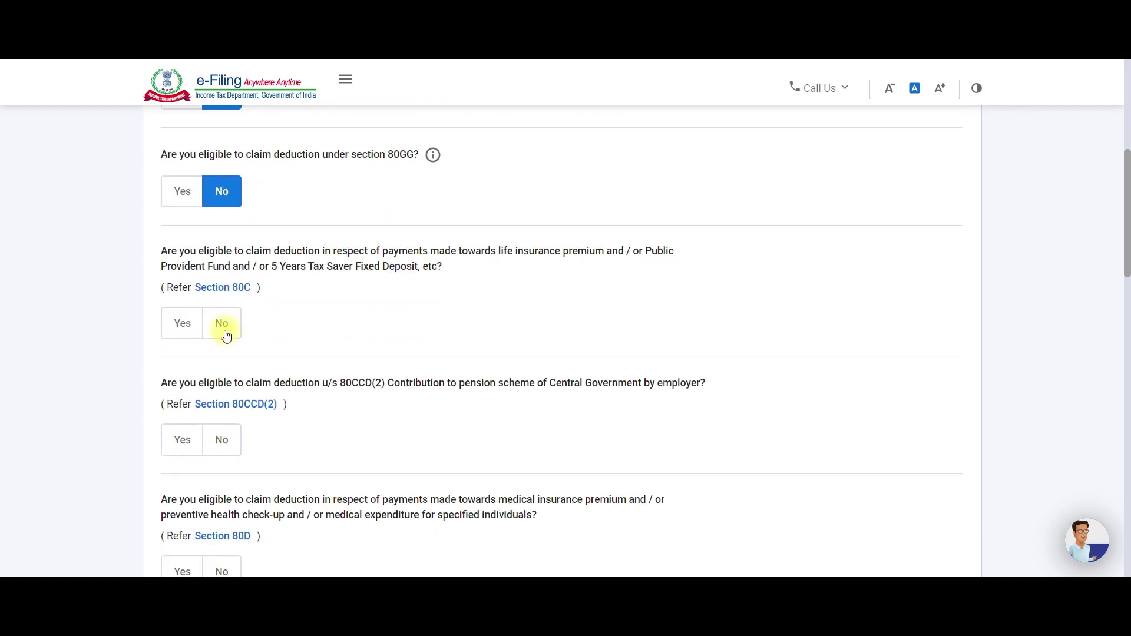
{"action": "left_click", "coordinate": [183, 323]}
{"action": "scroll", "coordinate": [230, 361], "scroll_direction": "down", "scroll_amount": 1}
{"action": "left_click", "coordinate": [221, 334]}
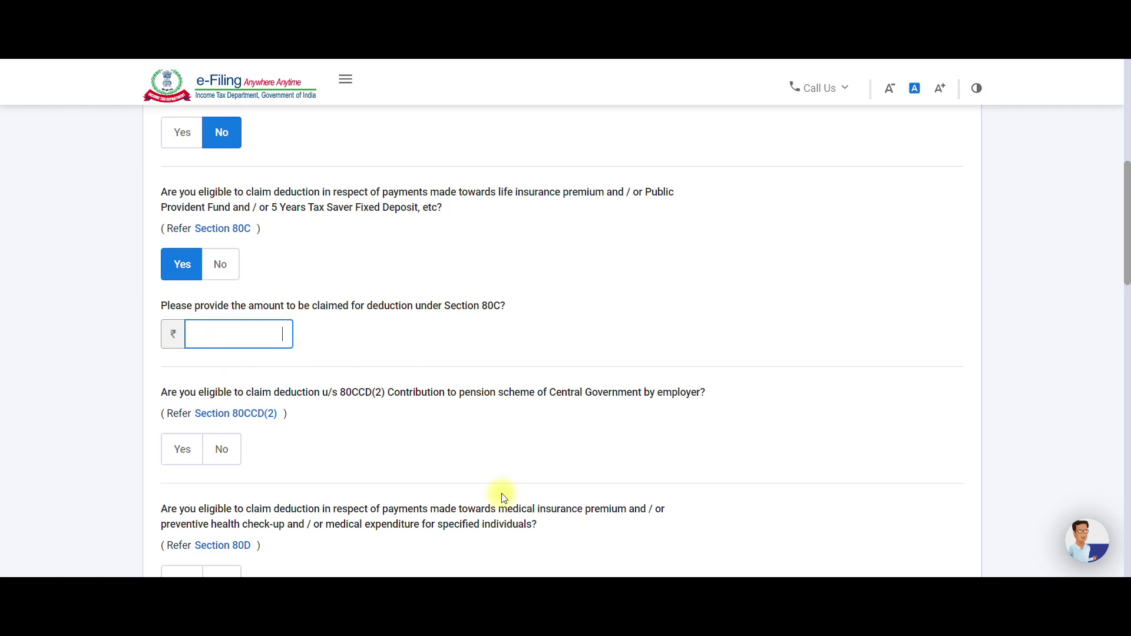
{"action": "key", "text": "alt+Tab"}
{"action": "scroll", "coordinate": [560, 531], "scroll_direction": "down", "scroll_amount": 4}
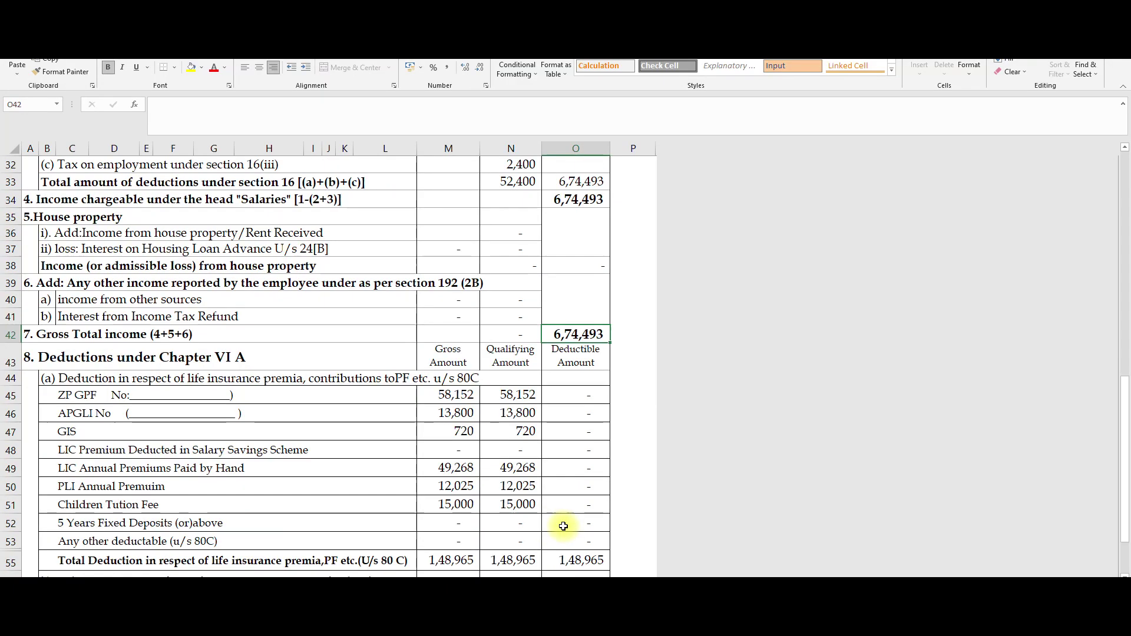
Read the 1,48,965 80C total in Excel cell O55 and type it into the portal's 80C field.
{"action": "left_click", "coordinate": [572, 462]}
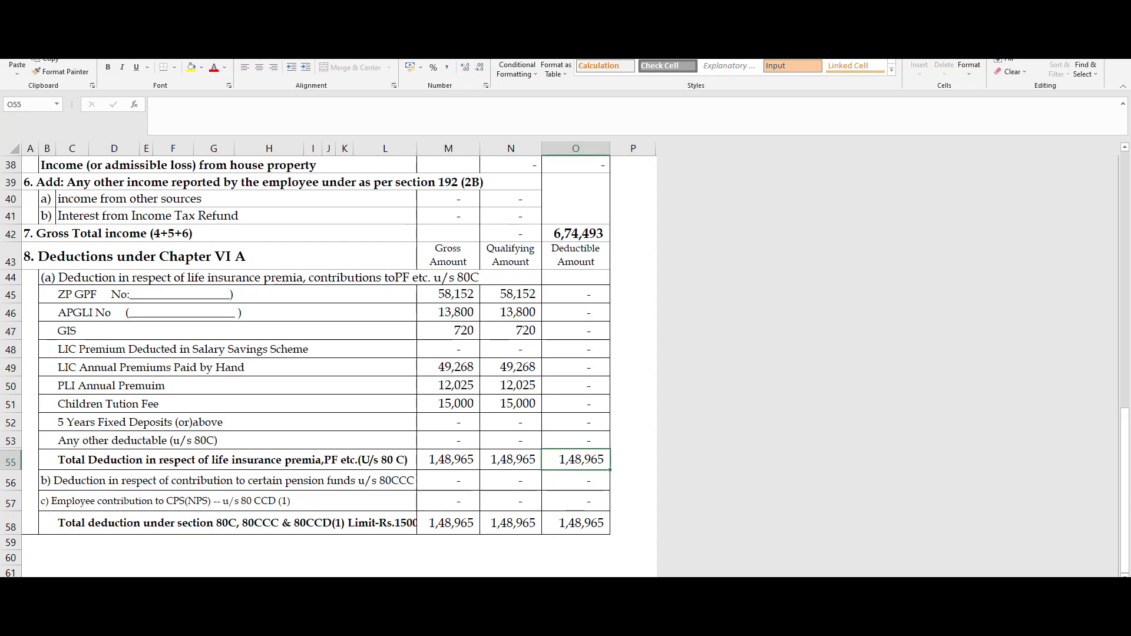
{"action": "key", "text": "alt+Tab"}
{"action": "type", "text": "1,48,965"}
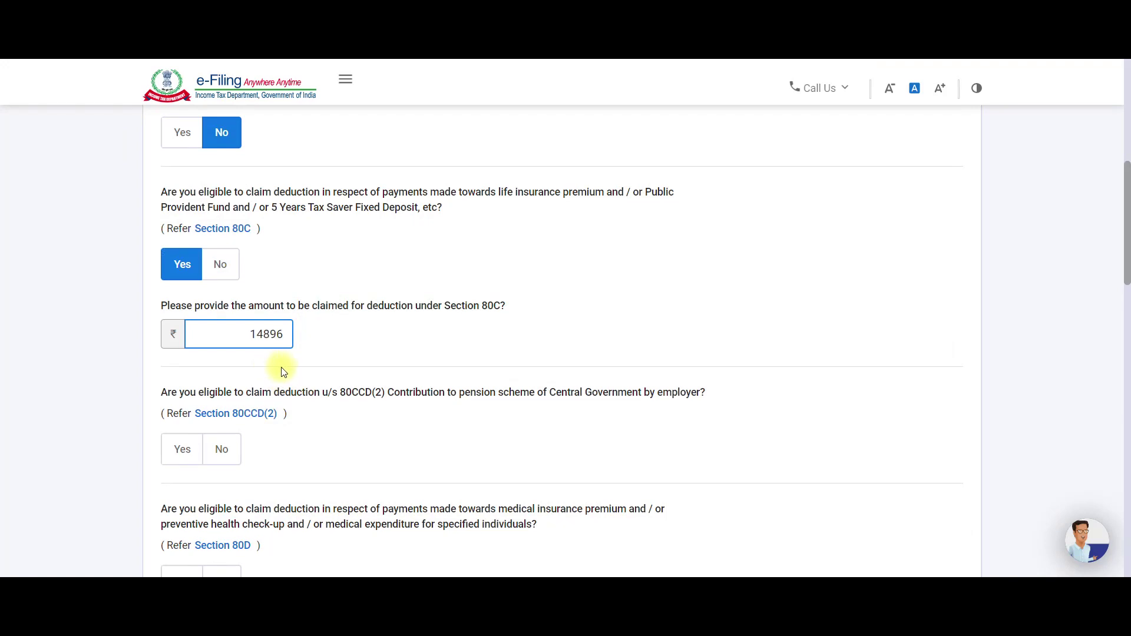
Commit the 1,48,965 Section 80C amount and answer No to 80CCD(2).
{"action": "left_click", "coordinate": [289, 369]}
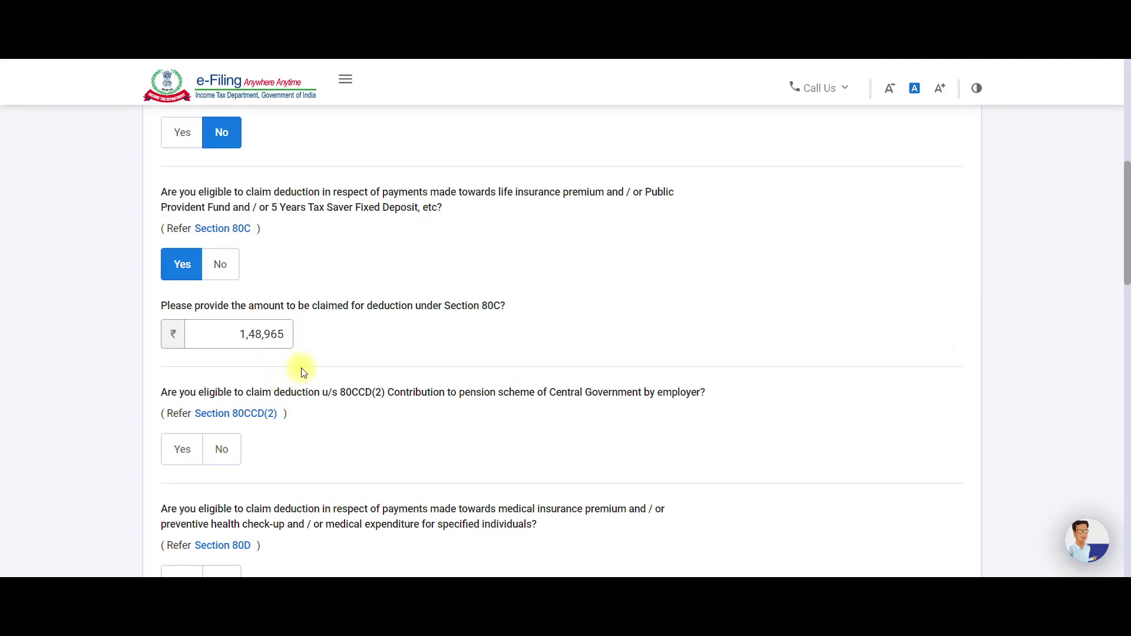
{"action": "scroll", "coordinate": [303, 372], "scroll_direction": "down", "scroll_amount": 2}
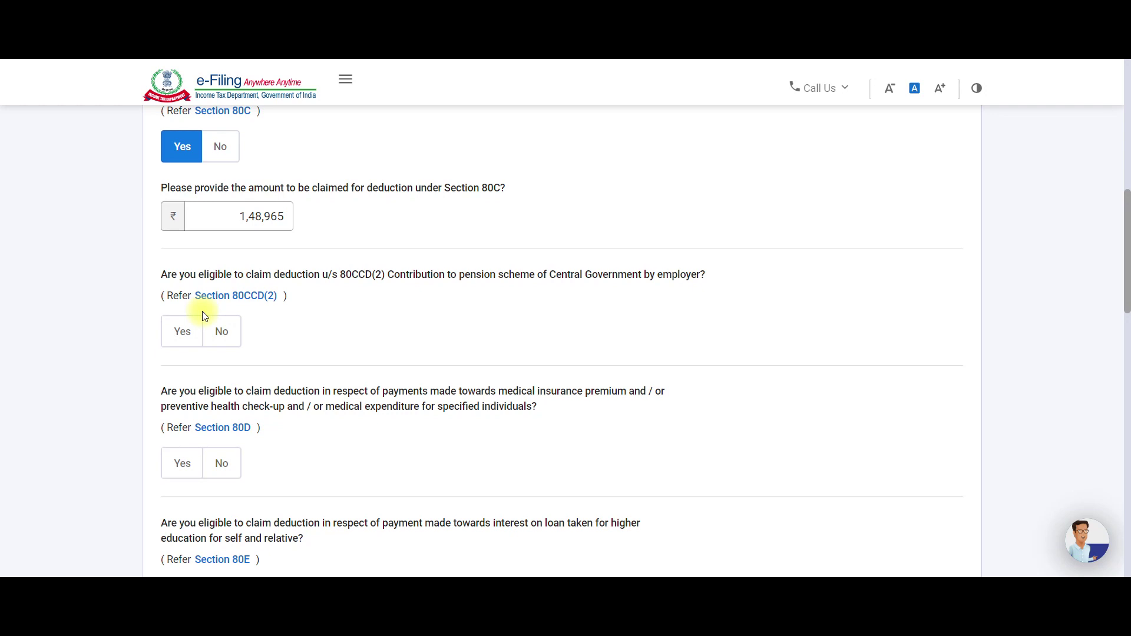
{"action": "left_click", "coordinate": [180, 331]}
{"action": "left_click", "coordinate": [215, 400]}
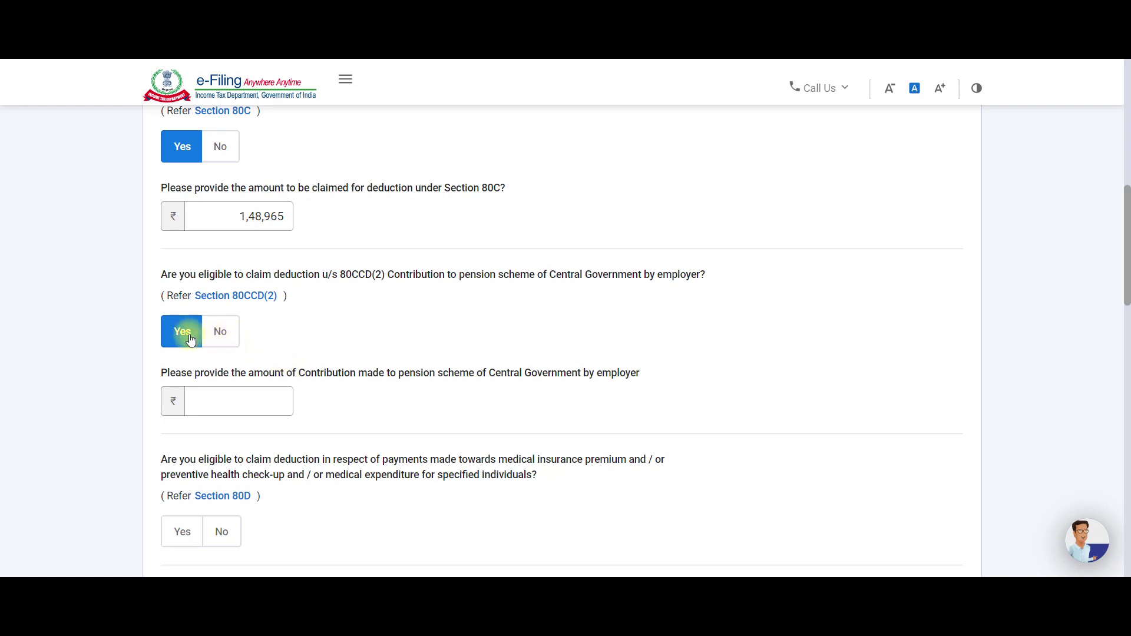
{"action": "left_click", "coordinate": [213, 398]}
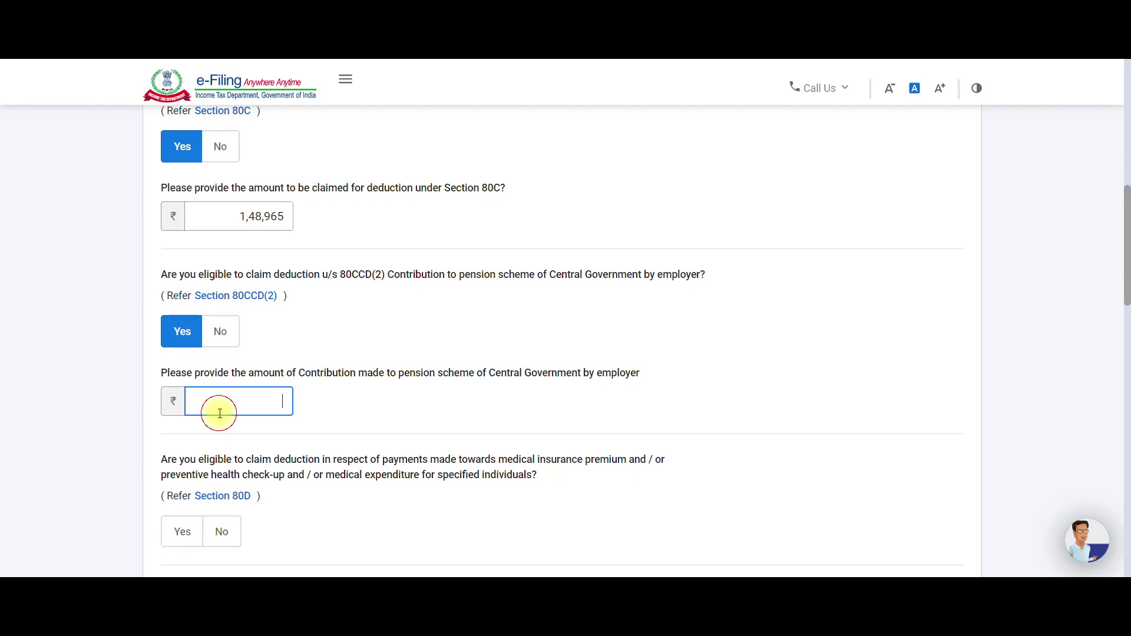
{"action": "left_click", "coordinate": [218, 332]}
Claim the Section 80D medical insurance deduction.
{"action": "scroll", "coordinate": [221, 333], "scroll_direction": "down", "scroll_amount": 2}
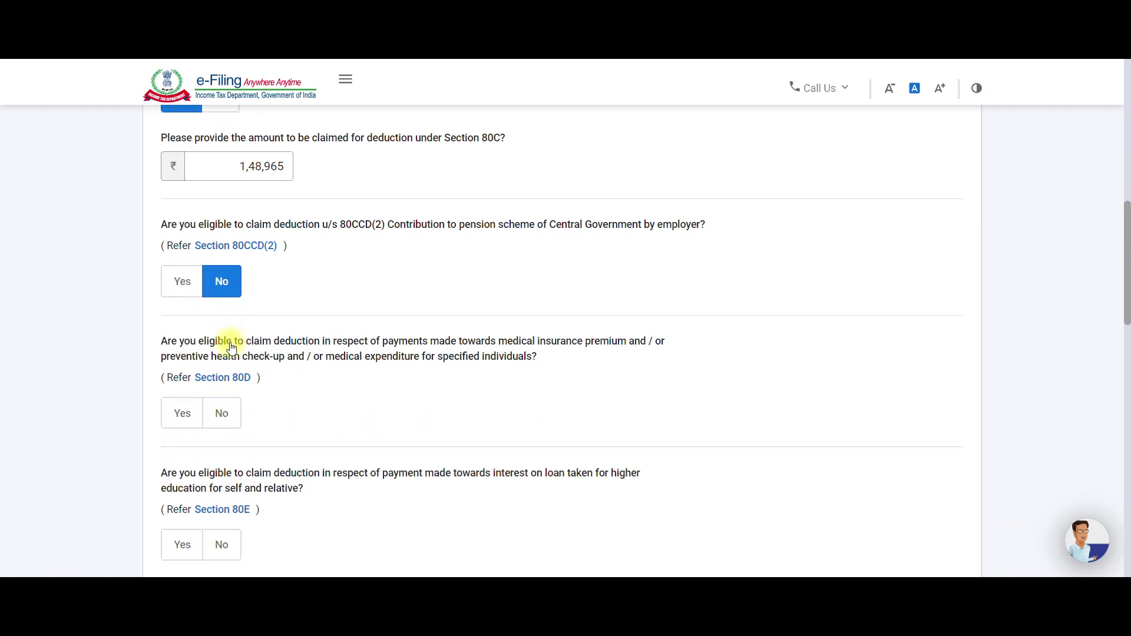
{"action": "left_click", "coordinate": [182, 350]}
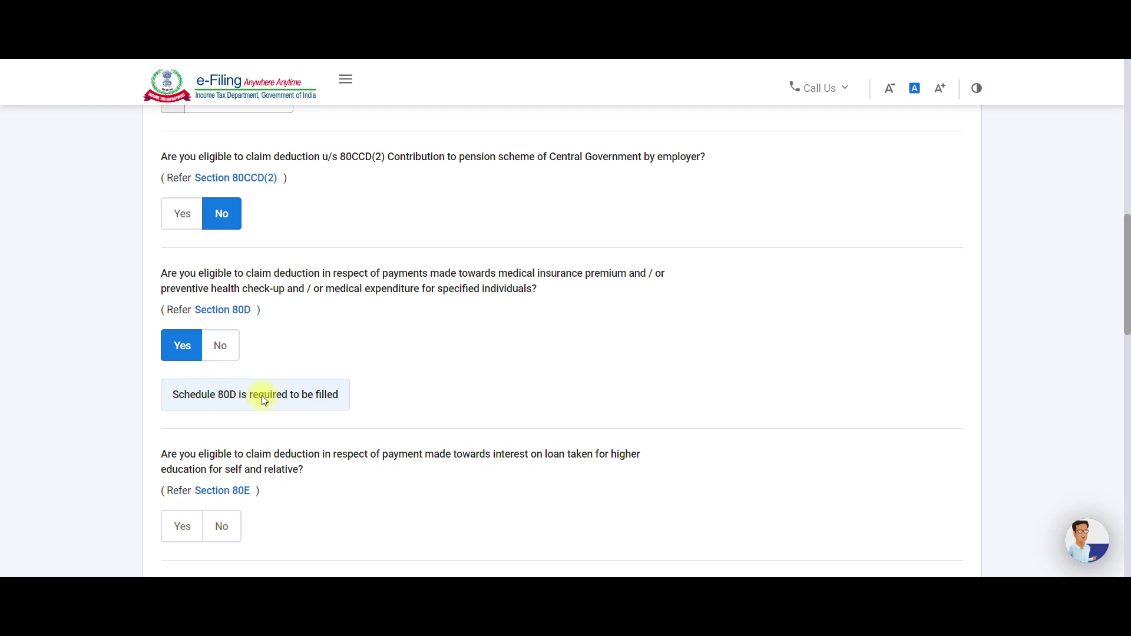
{"action": "scroll", "coordinate": [266, 395], "scroll_direction": "up", "scroll_amount": 10}
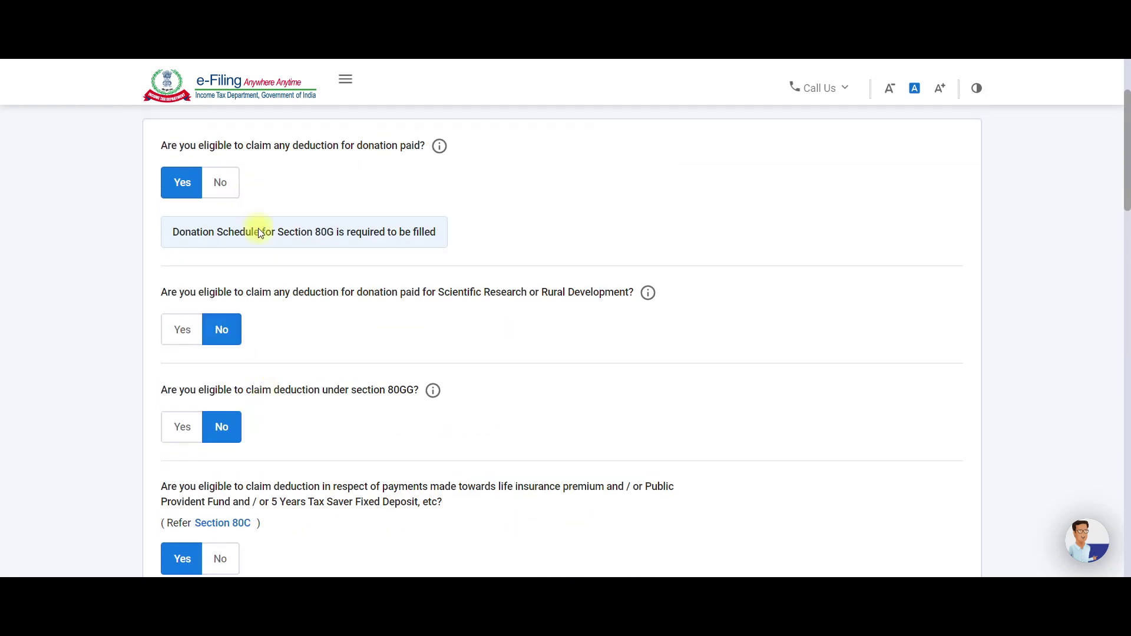
{"action": "scroll", "coordinate": [302, 303], "scroll_direction": "down", "scroll_amount": 10}
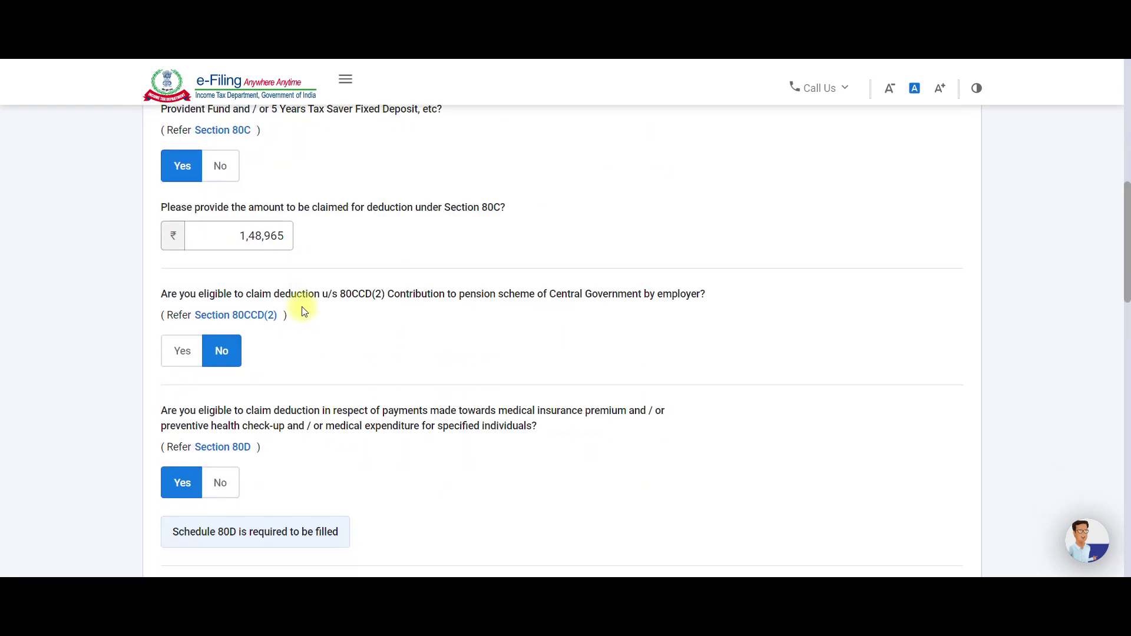
{"action": "scroll", "coordinate": [303, 311], "scroll_direction": "down", "scroll_amount": 3}
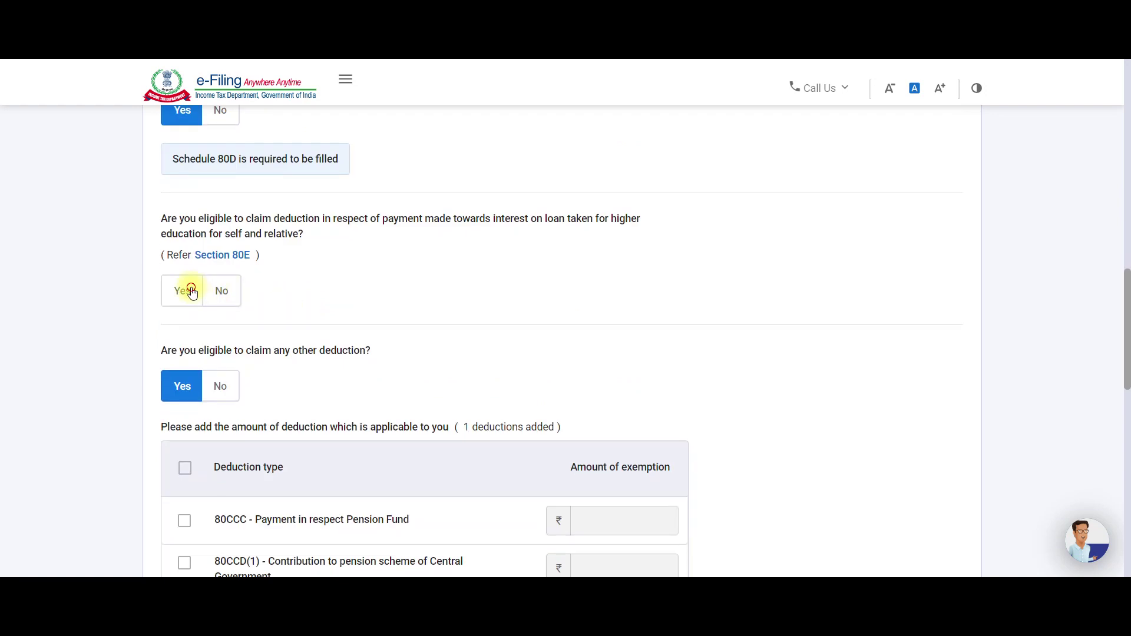
Answer No to the Section 80E education loan interest deduction.
{"action": "left_click", "coordinate": [193, 293]}
{"action": "left_click", "coordinate": [216, 354]}
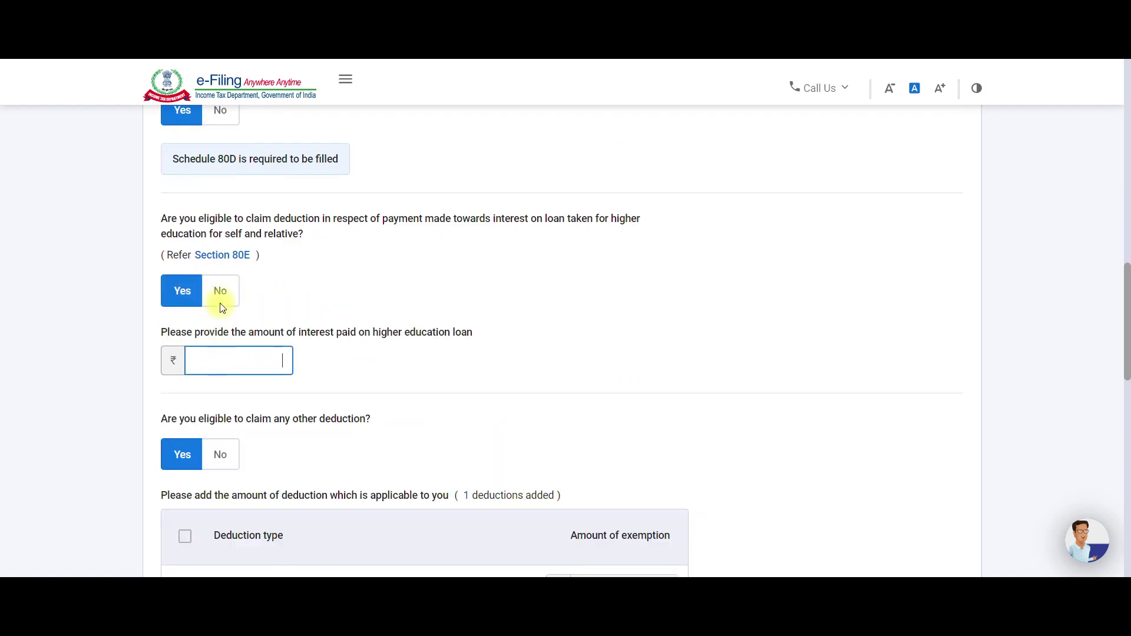
{"action": "left_click", "coordinate": [220, 291]}
{"action": "scroll", "coordinate": [226, 294], "scroll_direction": "down", "scroll_amount": 1}
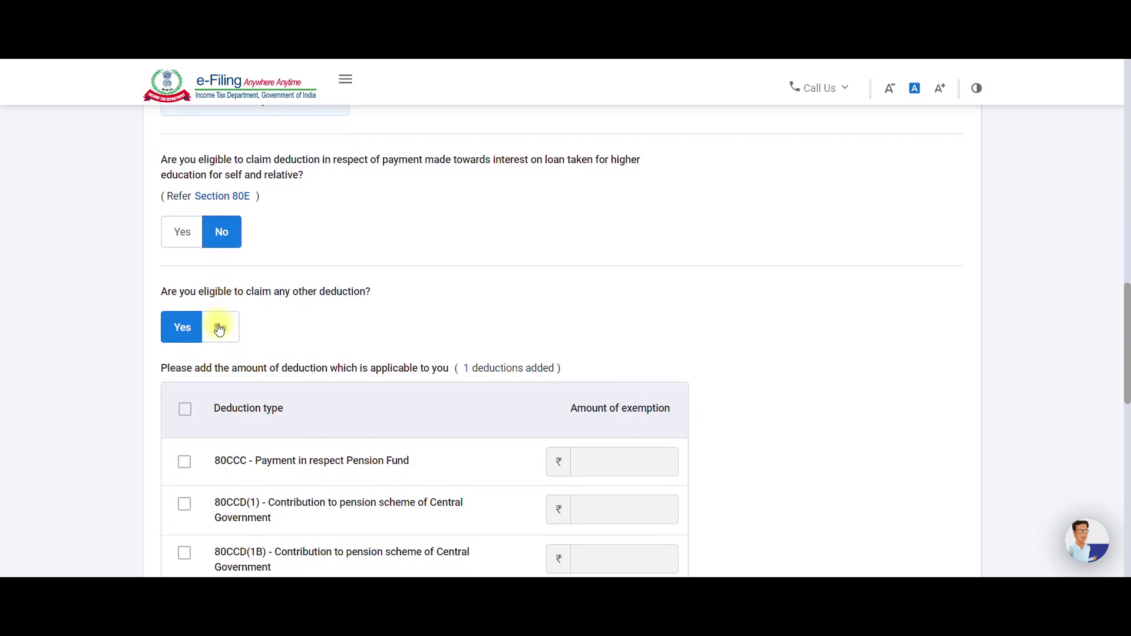
{"action": "scroll", "coordinate": [219, 323], "scroll_direction": "down", "scroll_amount": 2}
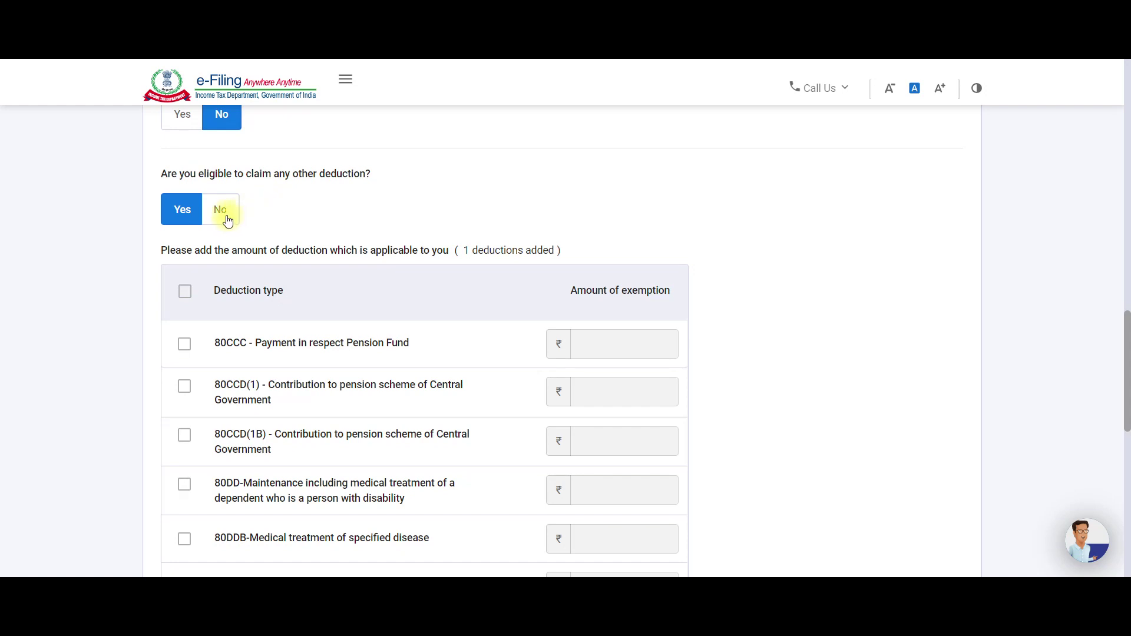
{"action": "scroll", "coordinate": [240, 303], "scroll_direction": "down", "scroll_amount": 1}
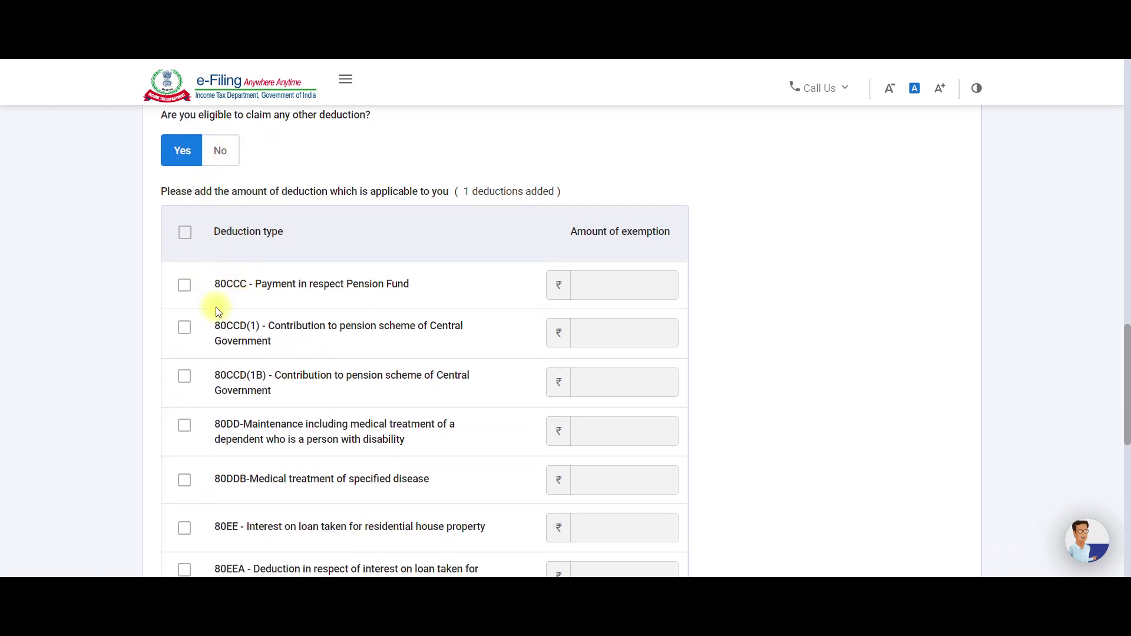
{"action": "scroll", "coordinate": [216, 309], "scroll_direction": "down", "scroll_amount": 1}
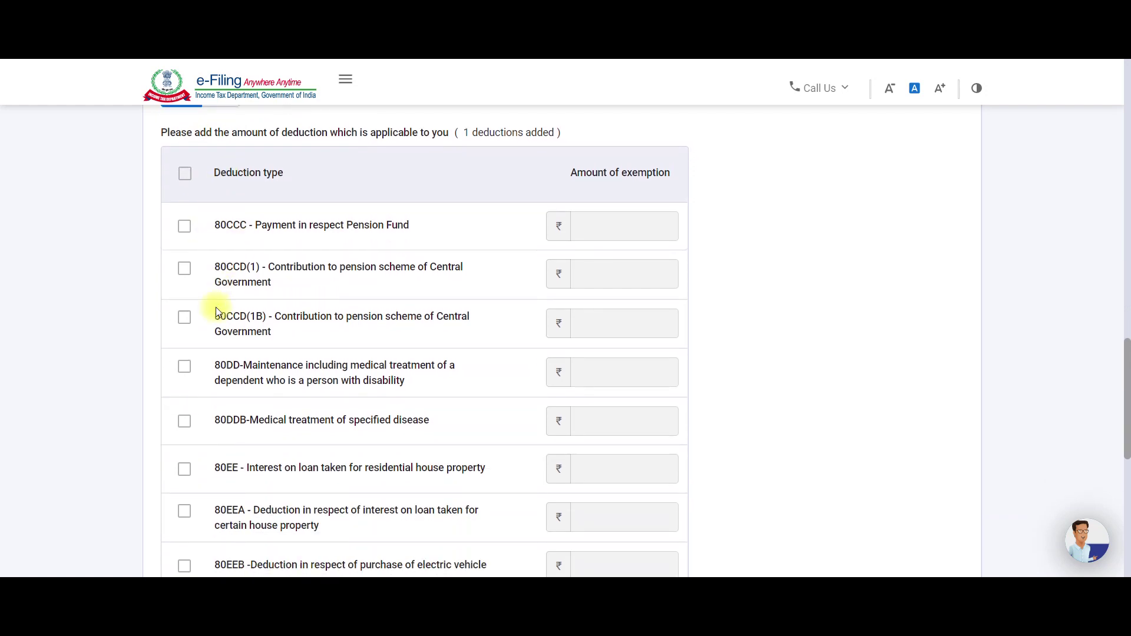
Tick 80CCD(1) and 80CCD(1B) in the other deductions table, leaving amounts blank.
{"action": "left_click", "coordinate": [185, 269]}
{"action": "left_click", "coordinate": [604, 270]}
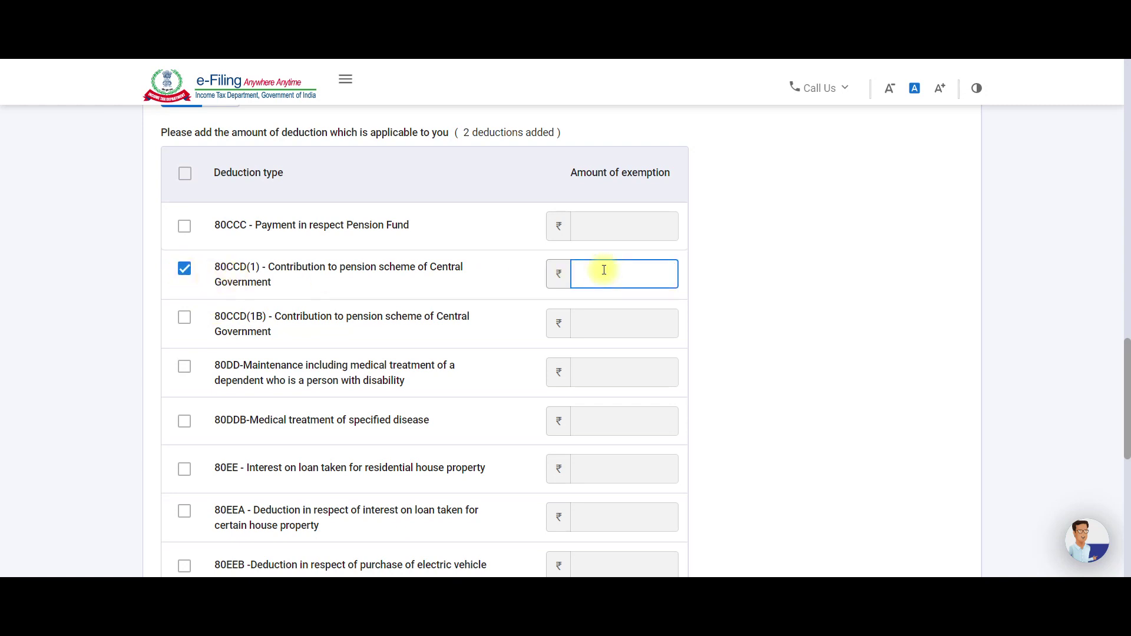
{"action": "left_click", "coordinate": [185, 318]}
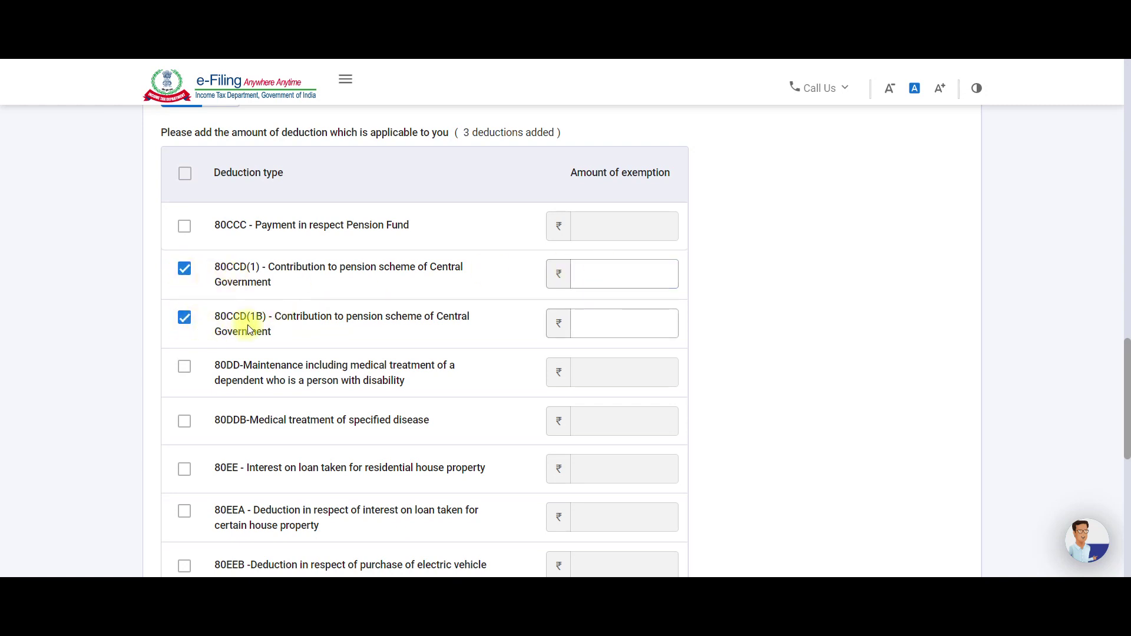
{"action": "left_click", "coordinate": [597, 317]}
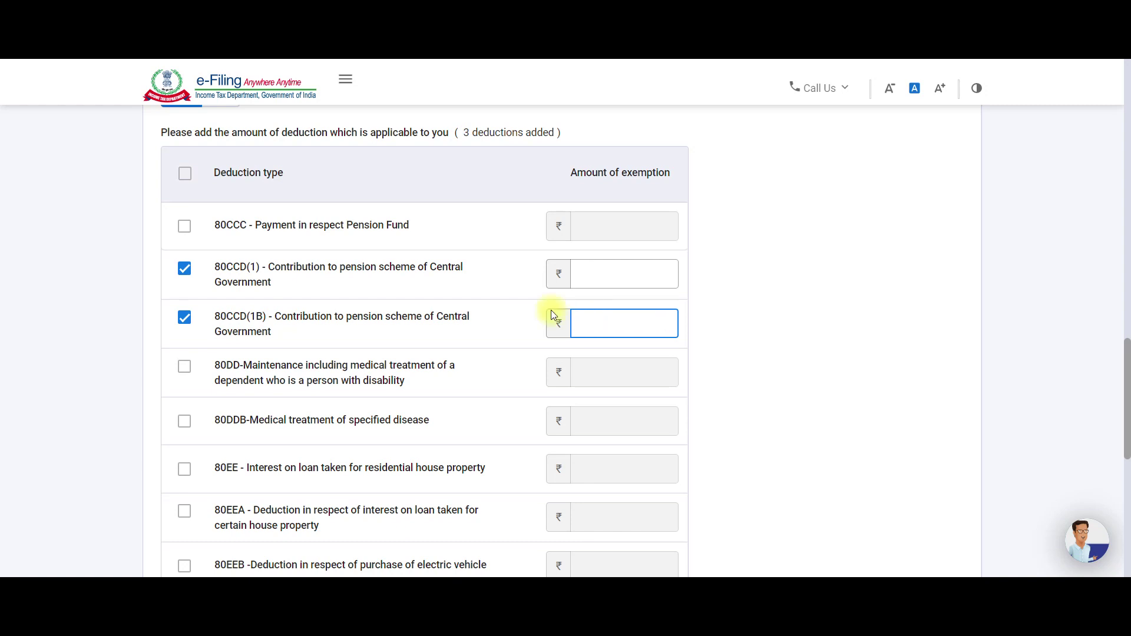
{"action": "scroll", "coordinate": [302, 316], "scroll_direction": "up", "scroll_amount": 2}
{"action": "scroll", "coordinate": [301, 317], "scroll_direction": "down", "scroll_amount": 2}
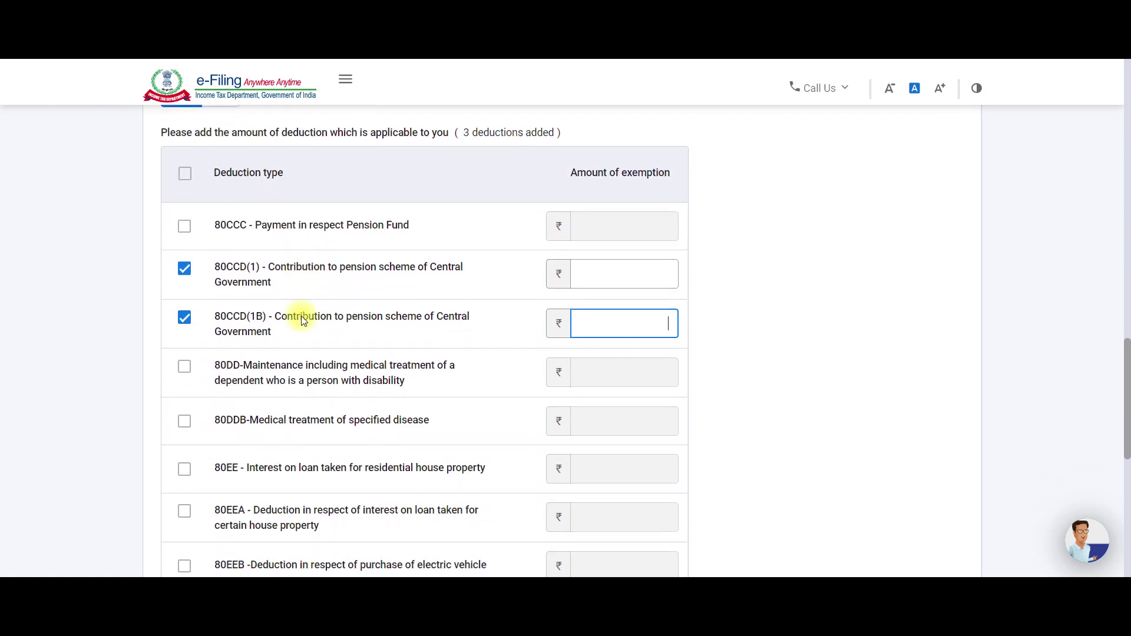
{"action": "left_click", "coordinate": [191, 325]}
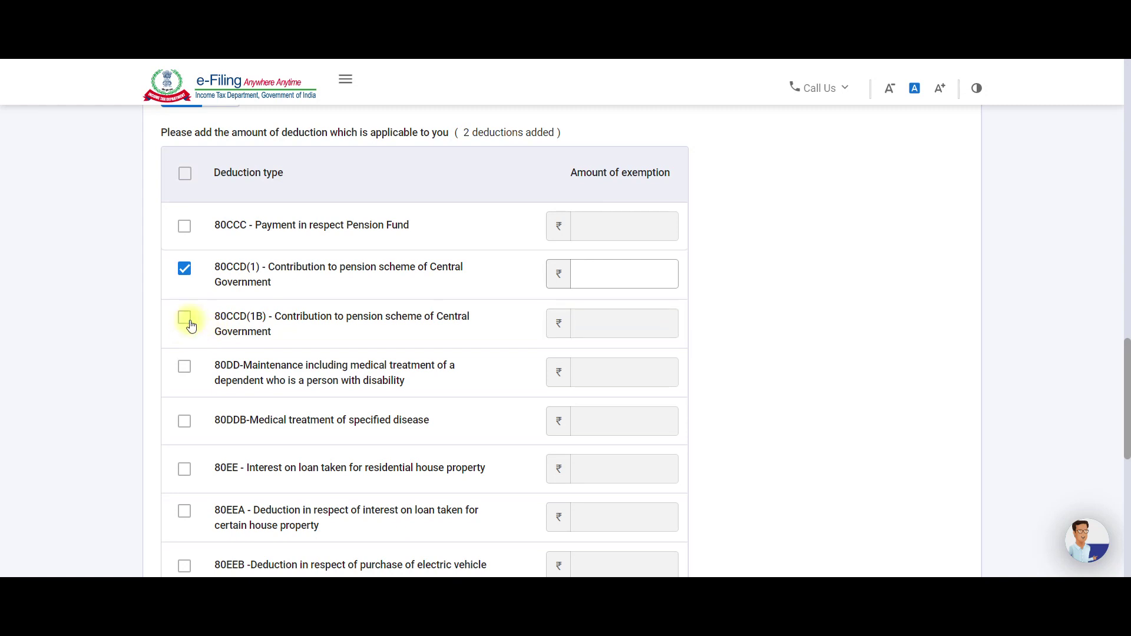
{"action": "left_click", "coordinate": [191, 324]}
{"action": "left_click", "coordinate": [194, 326]}
{"action": "left_click", "coordinate": [185, 320]}
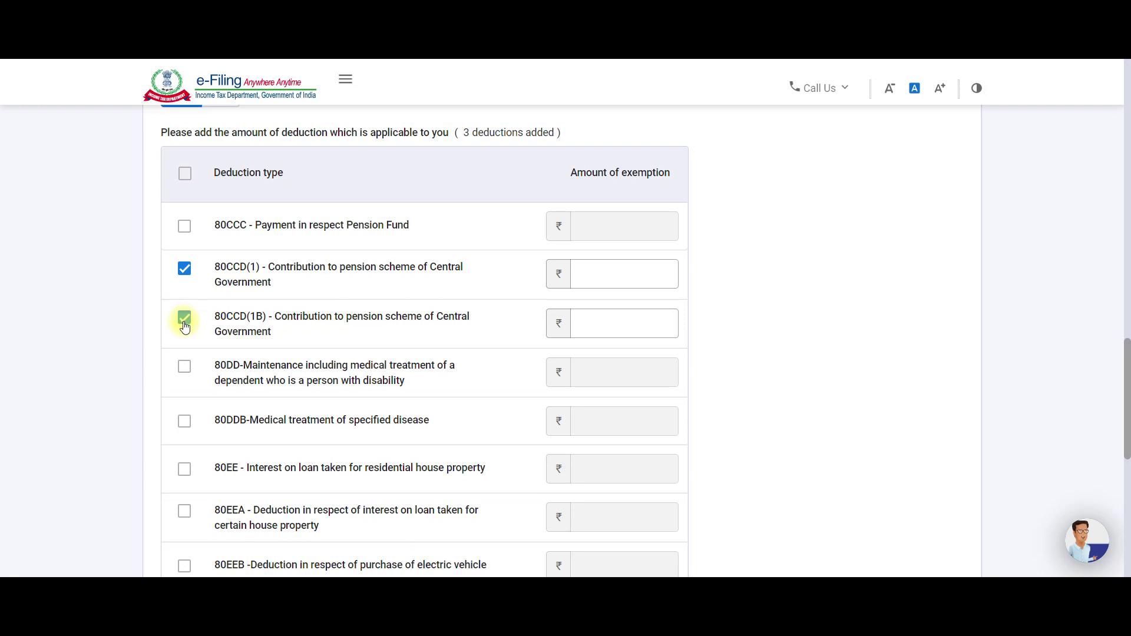
{"action": "mouse_move", "coordinate": [391, 575]}
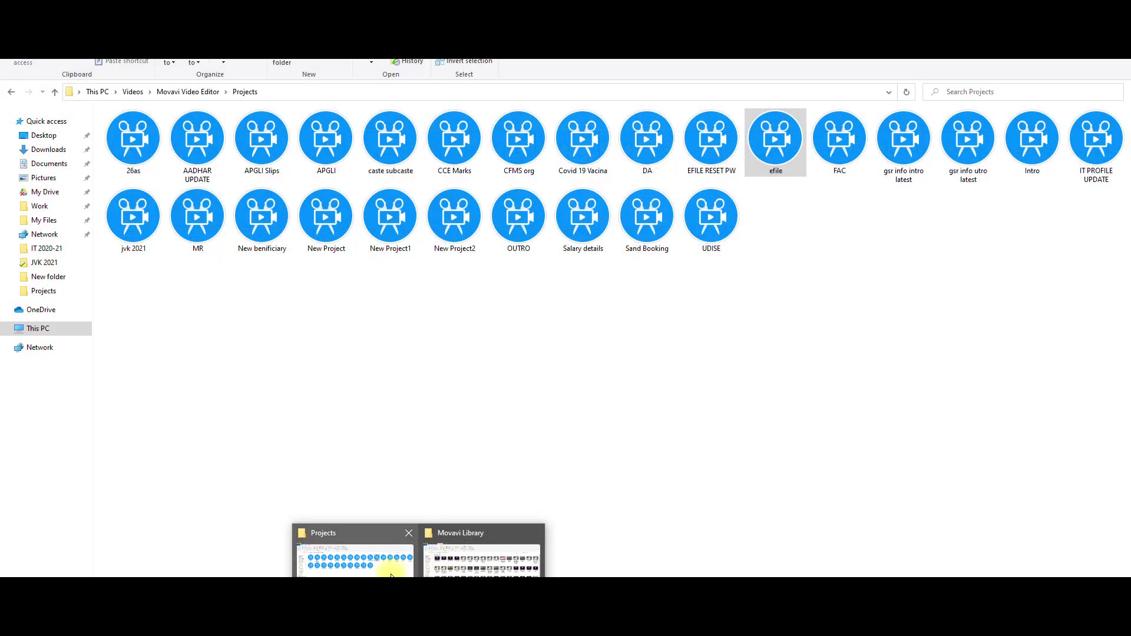
Return from the Projects window to the IT 2020-21 folder in File Explorer.
{"action": "left_click", "coordinate": [391, 574]}
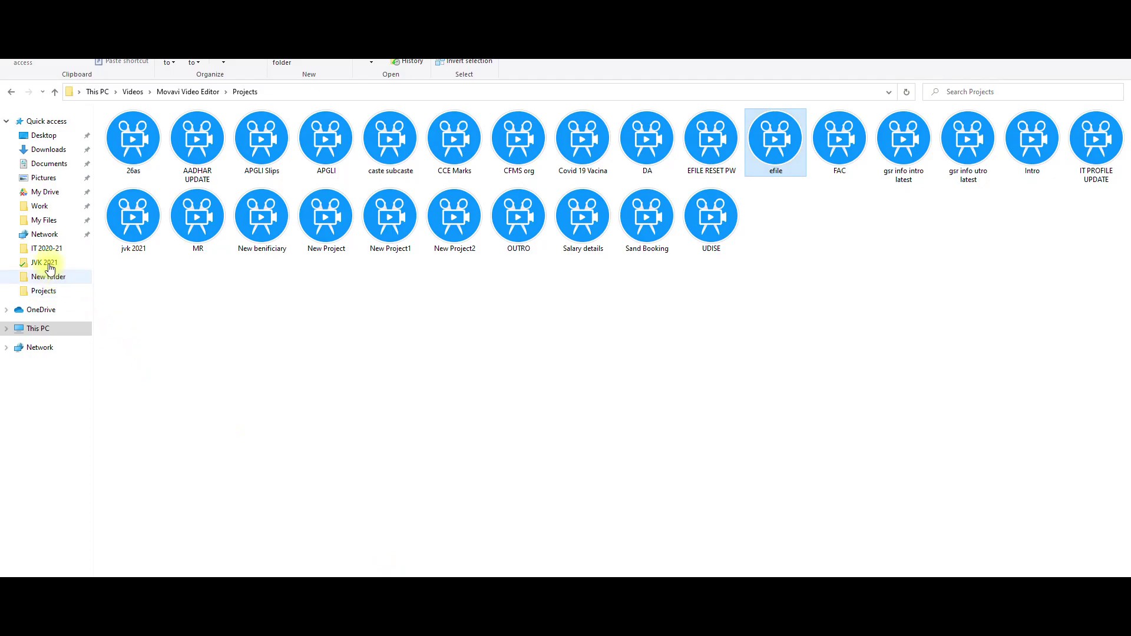
{"action": "left_click", "coordinate": [44, 248]}
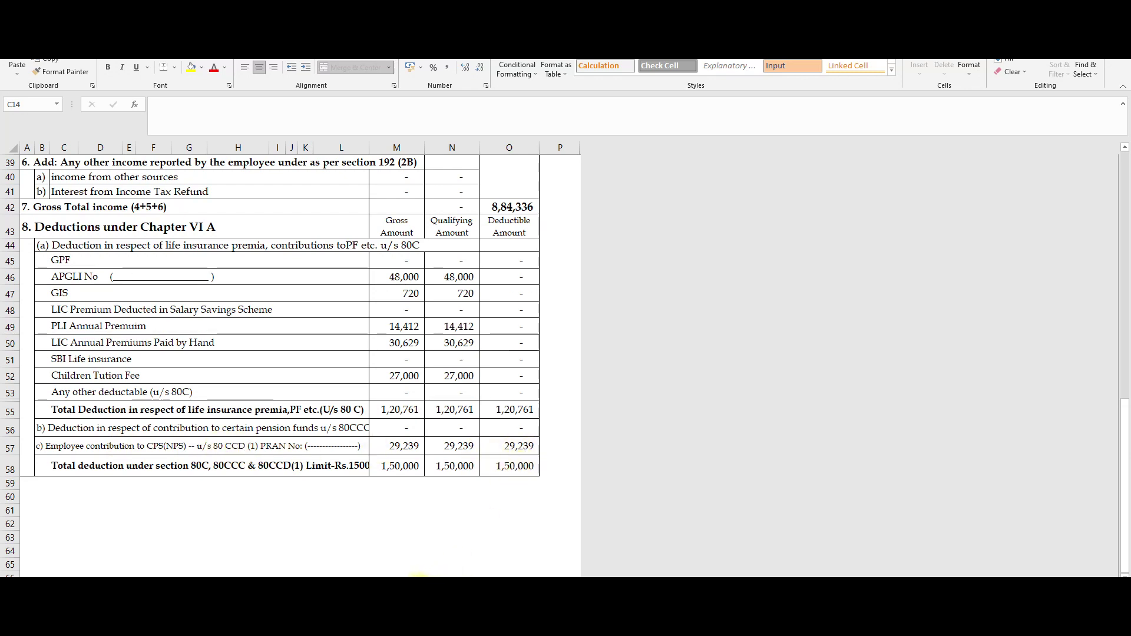
Show the next Chapter VI A sheet and select the 80CCD(1B) NPS amount 39,282 in M2.
{"action": "key", "text": "ctrl+Page_Down"}
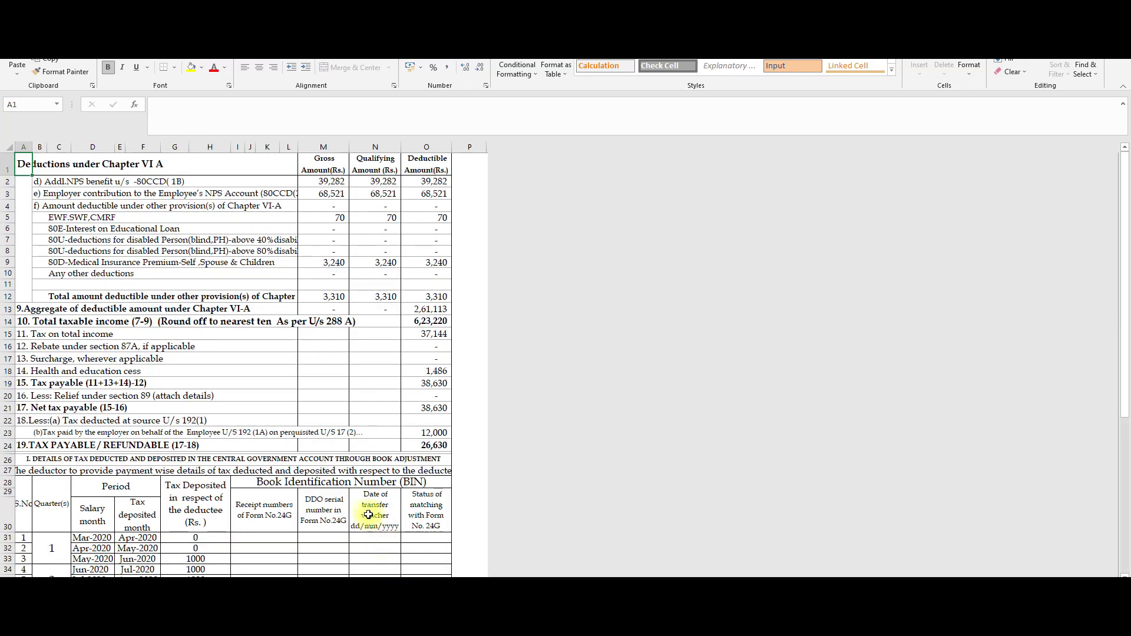
{"action": "scroll", "coordinate": [224, 328], "scroll_direction": "up", "scroll_amount": 1}
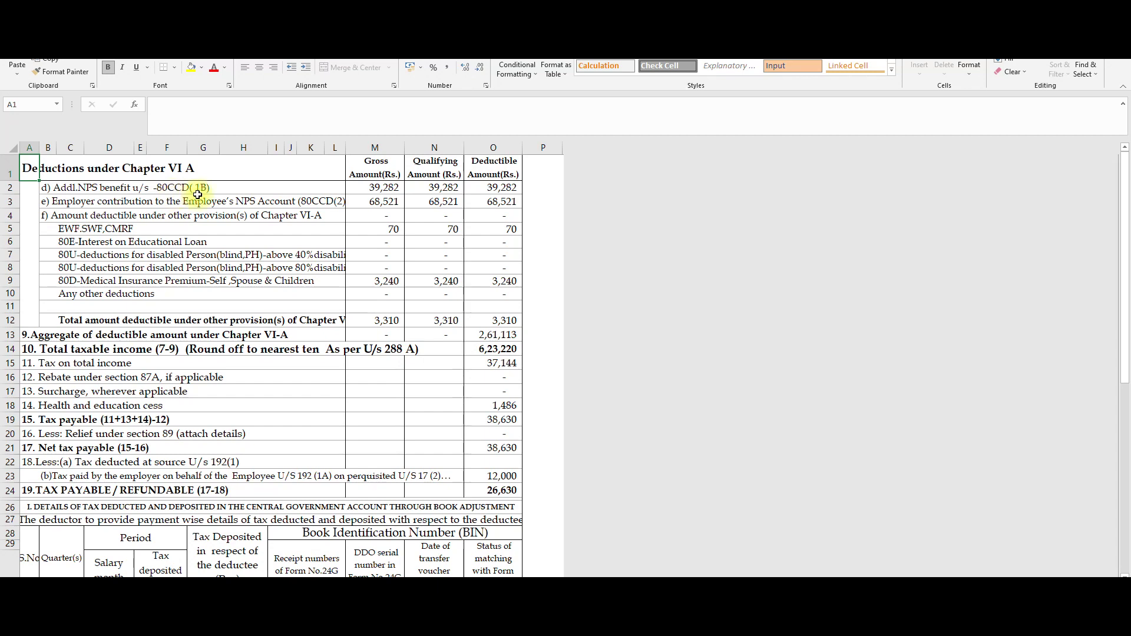
{"action": "left_click", "coordinate": [380, 194]}
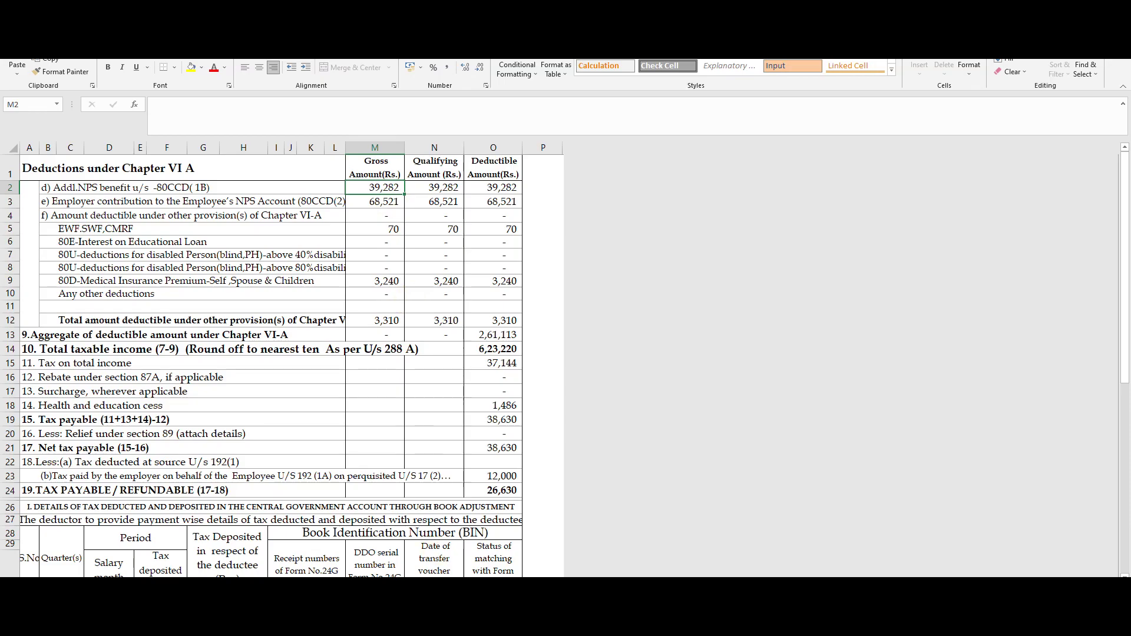
Back on the portal, claim 80CCD(1) and check the Section 80C amount.
{"action": "key", "text": "alt+Tab"}
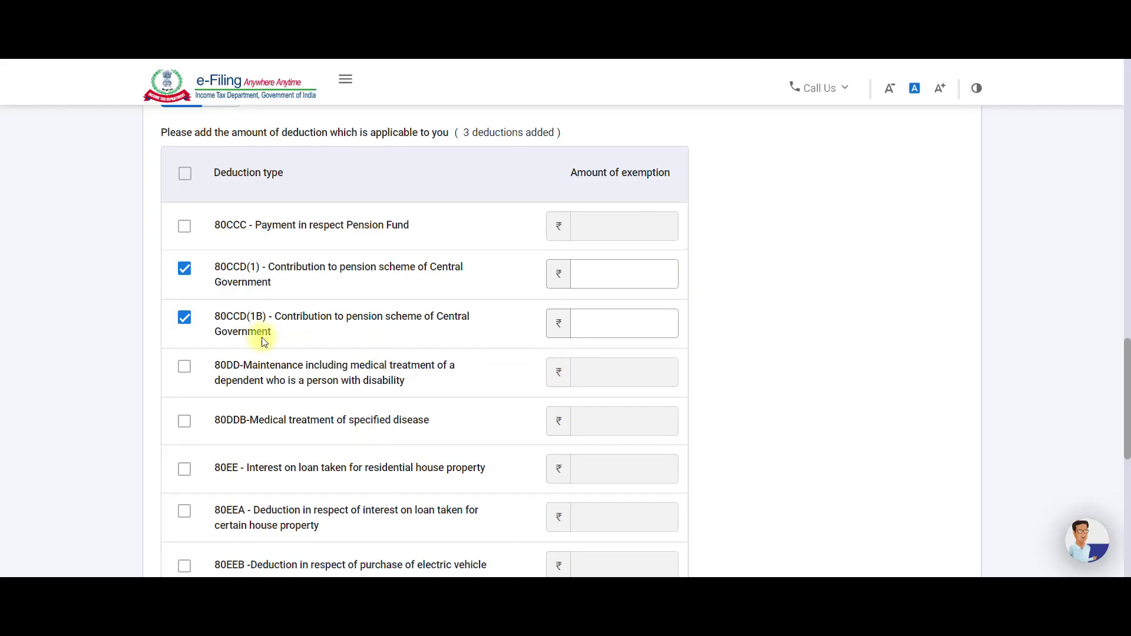
{"action": "left_click", "coordinate": [586, 276]}
{"action": "scroll", "coordinate": [367, 330], "scroll_direction": "up", "scroll_amount": 3}
{"action": "scroll", "coordinate": [365, 329], "scroll_direction": "up", "scroll_amount": 3}
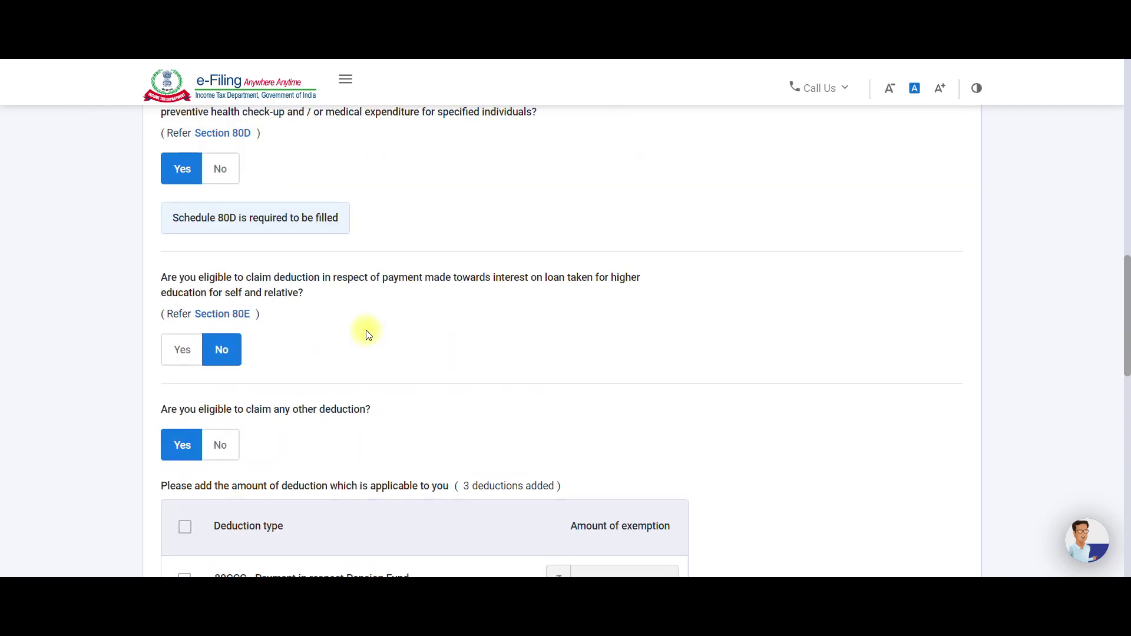
{"action": "scroll", "coordinate": [318, 321], "scroll_direction": "up", "scroll_amount": 2}
{"action": "scroll", "coordinate": [267, 318], "scroll_direction": "up", "scroll_amount": 2}
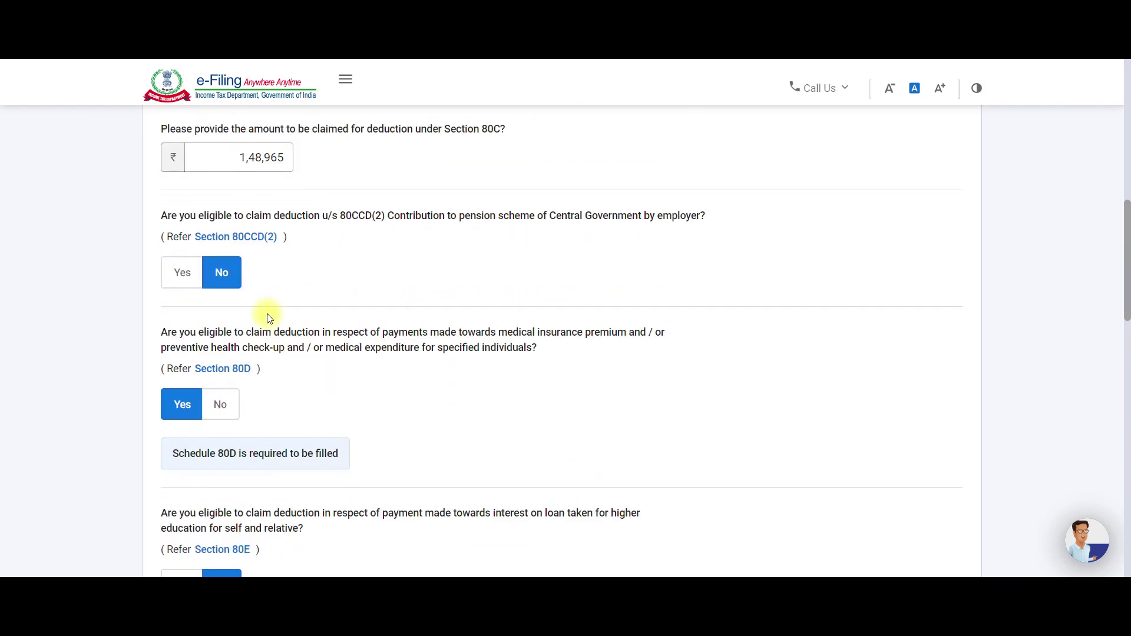
{"action": "left_click", "coordinate": [232, 167]}
Claim 80CCD(1B), select its amount box, and switch to the Excel deduction workings.
{"action": "scroll", "coordinate": [236, 168], "scroll_direction": "up", "scroll_amount": 1}
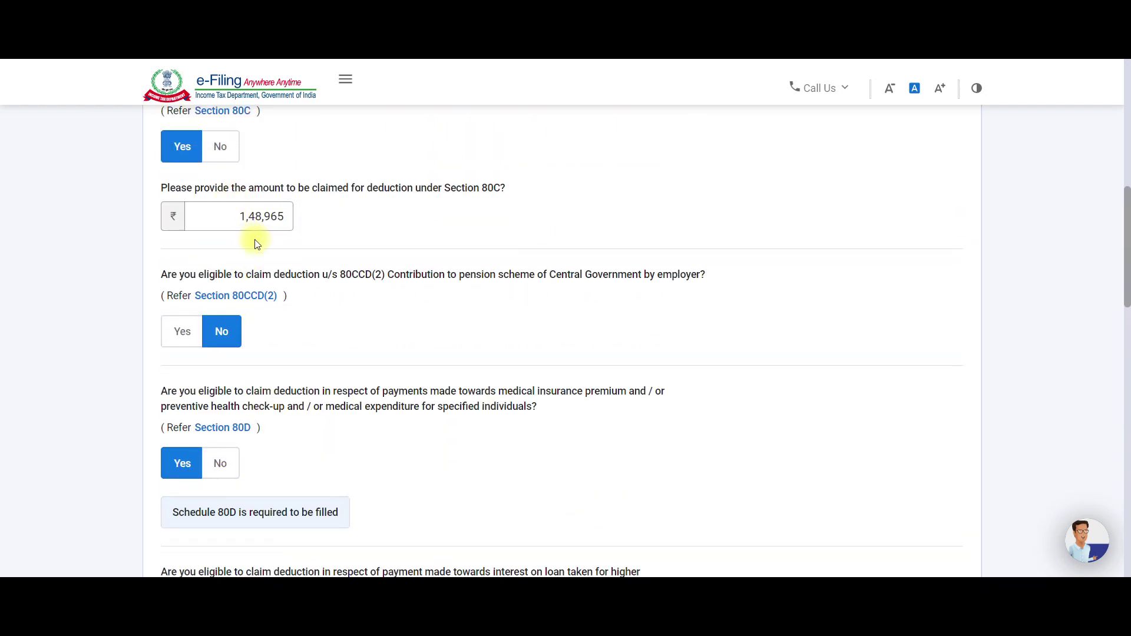
{"action": "scroll", "coordinate": [254, 265], "scroll_direction": "down", "scroll_amount": 9}
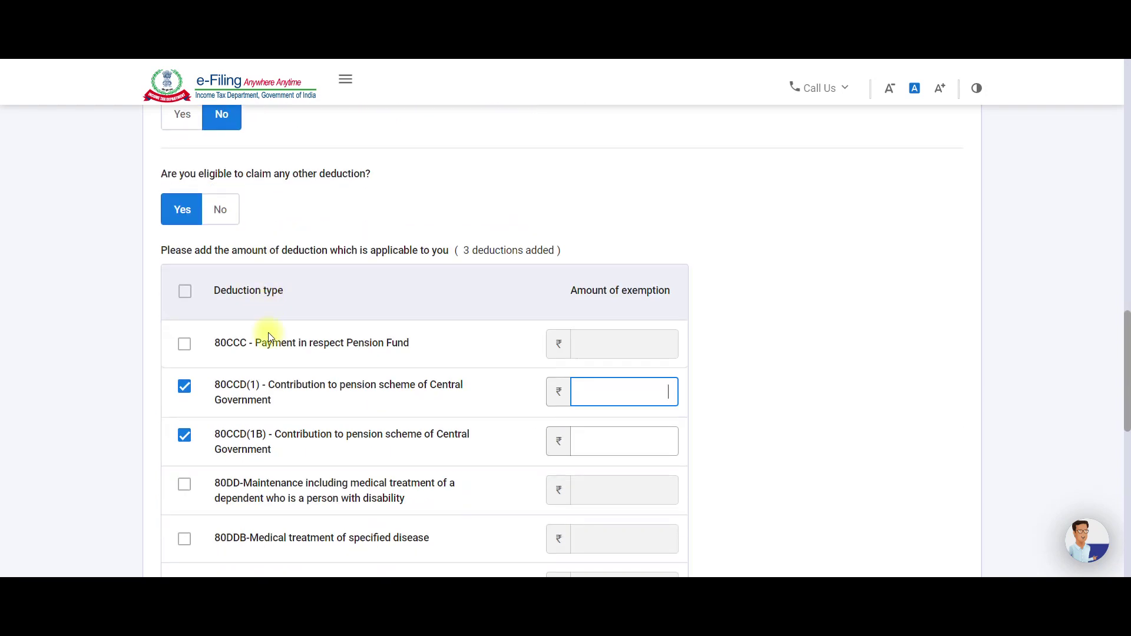
{"action": "scroll", "coordinate": [582, 386], "scroll_direction": "down", "scroll_amount": 2}
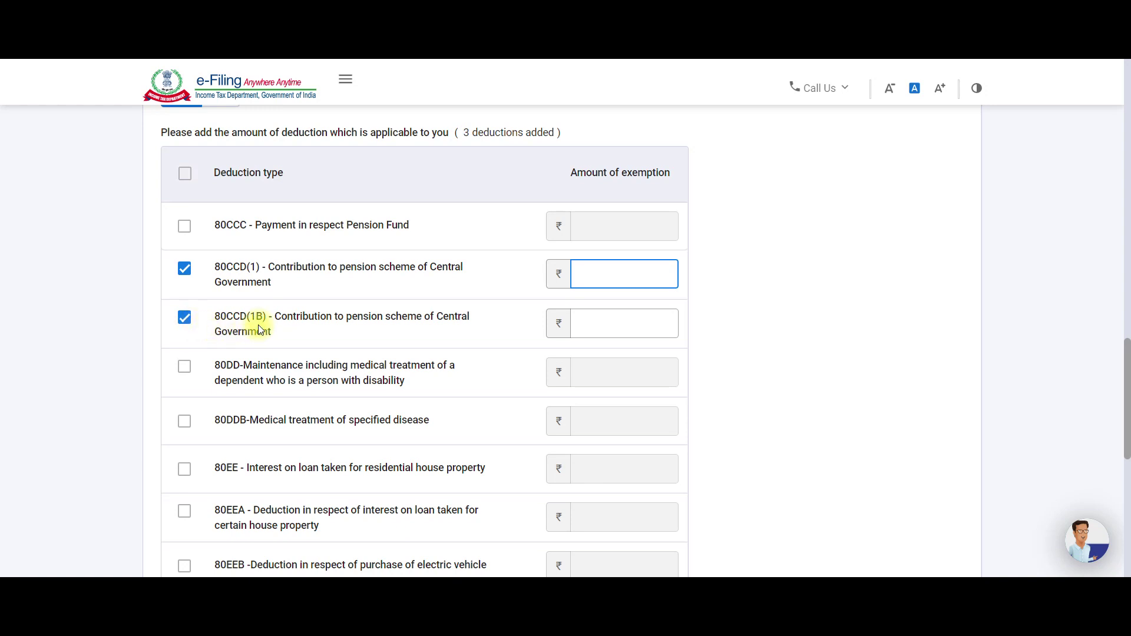
{"action": "left_click", "coordinate": [600, 330]}
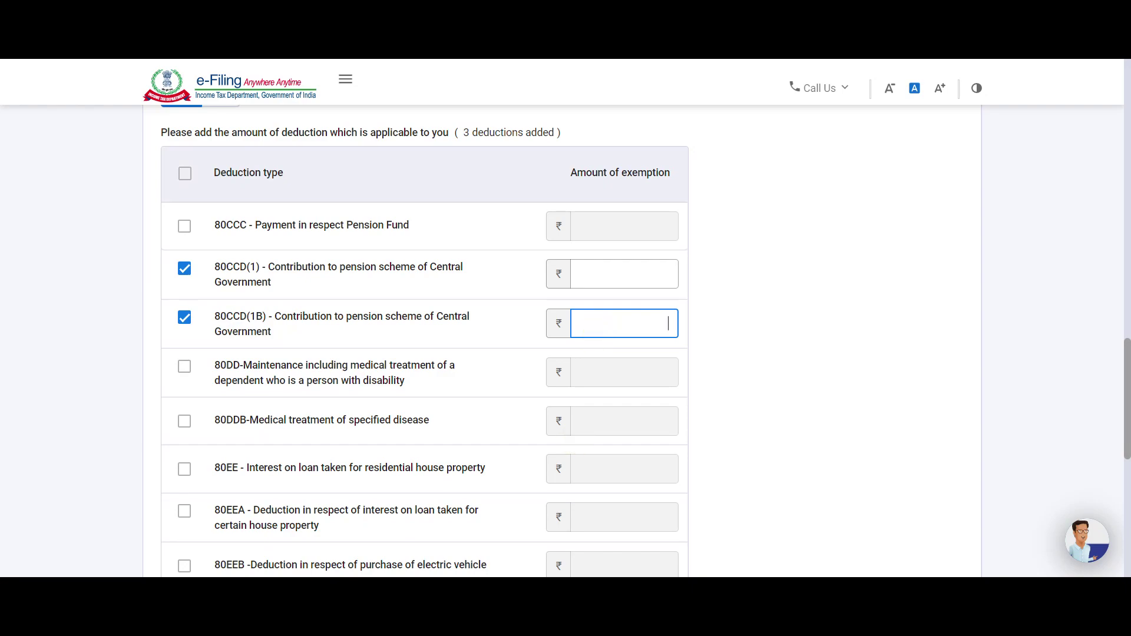
{"action": "mouse_move", "coordinate": [586, 576]}
{"action": "left_click", "coordinate": [549, 573]}
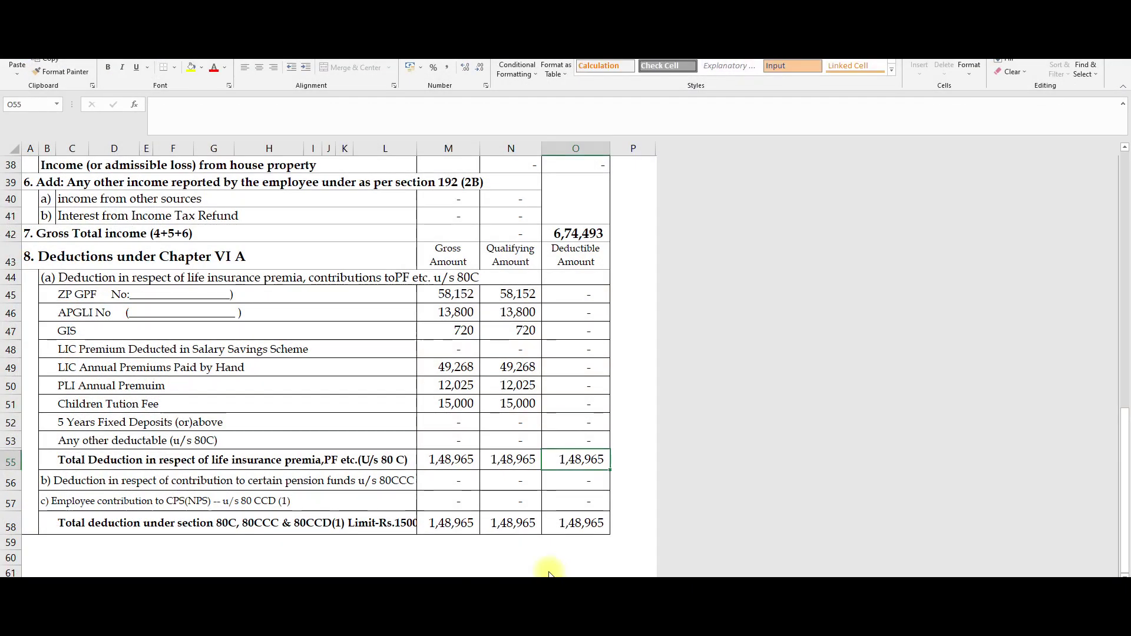
Bring up the other Excel workbook showing the 80CCD(1B) and 80D figures.
{"action": "mouse_move", "coordinate": [550, 574]}
{"action": "left_click", "coordinate": [660, 550]}
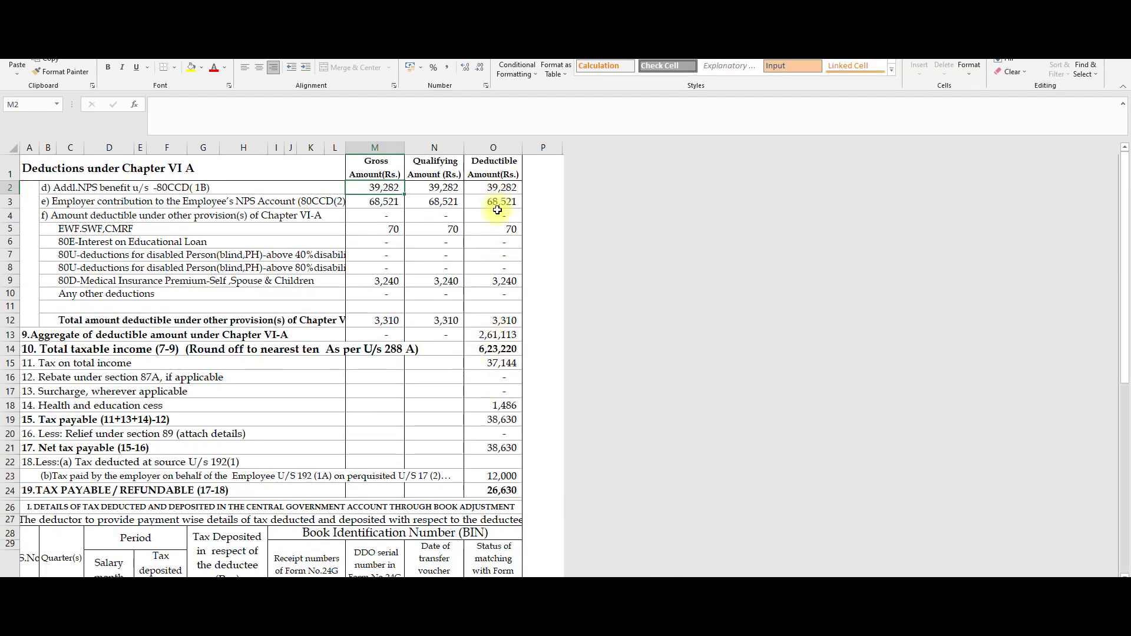
{"action": "scroll", "coordinate": [498, 210], "scroll_direction": "up", "scroll_amount": 1}
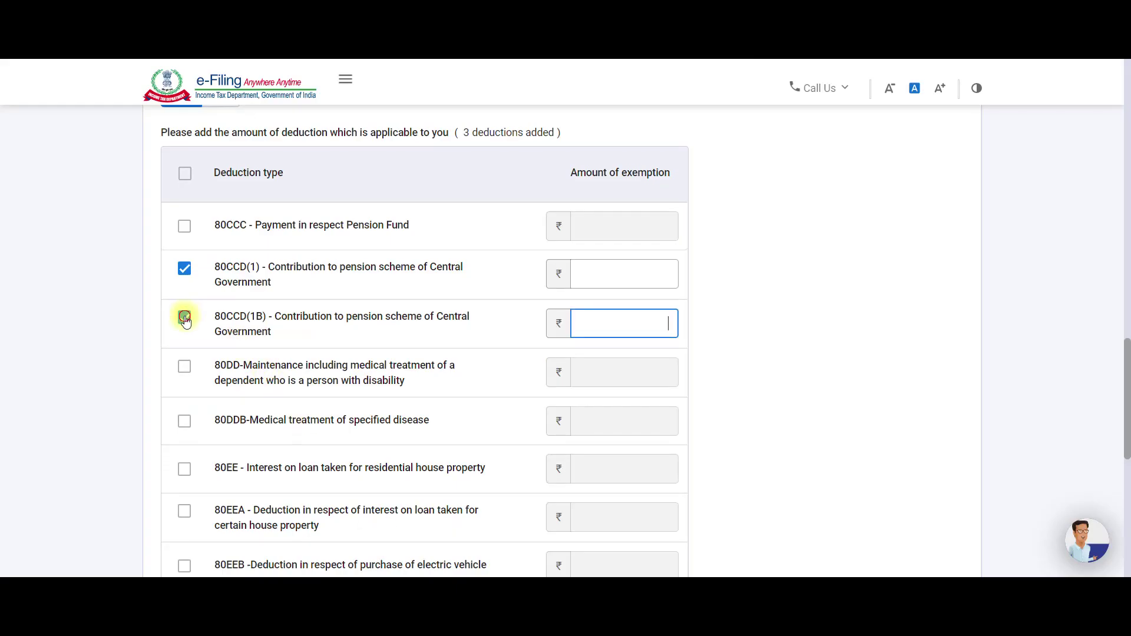
Untick the 80CCD(1B) and 80CCD(1) deduction claims.
{"action": "left_click", "coordinate": [185, 318]}
{"action": "left_click", "coordinate": [184, 269]}
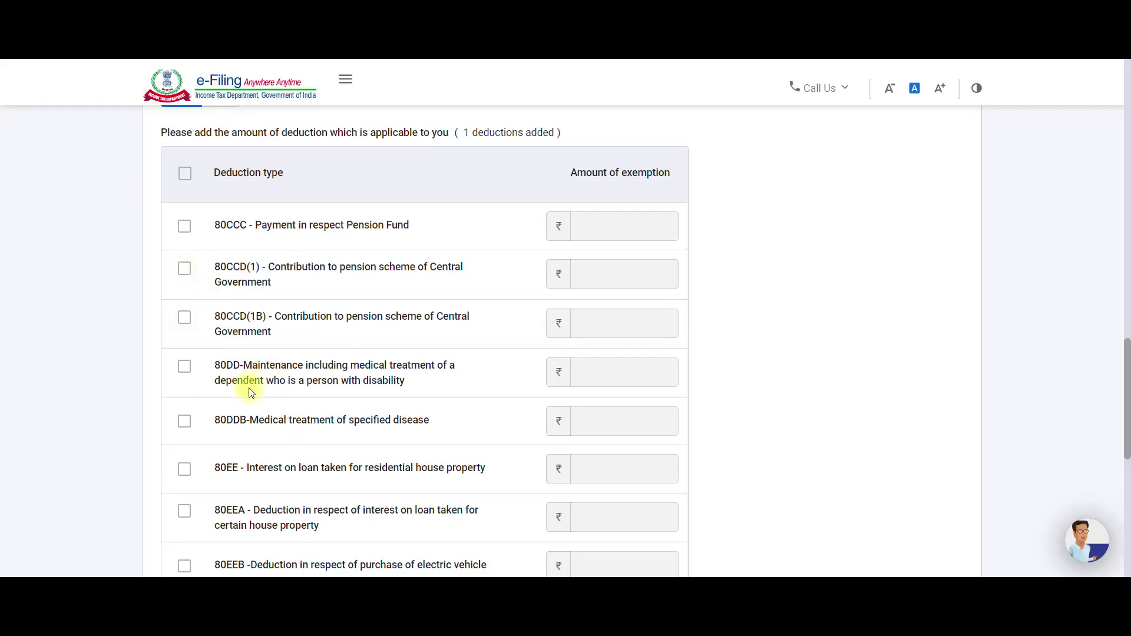
{"action": "scroll", "coordinate": [252, 394], "scroll_direction": "down", "scroll_amount": 1}
{"action": "scroll", "coordinate": [252, 394], "scroll_direction": "down", "scroll_amount": 1}
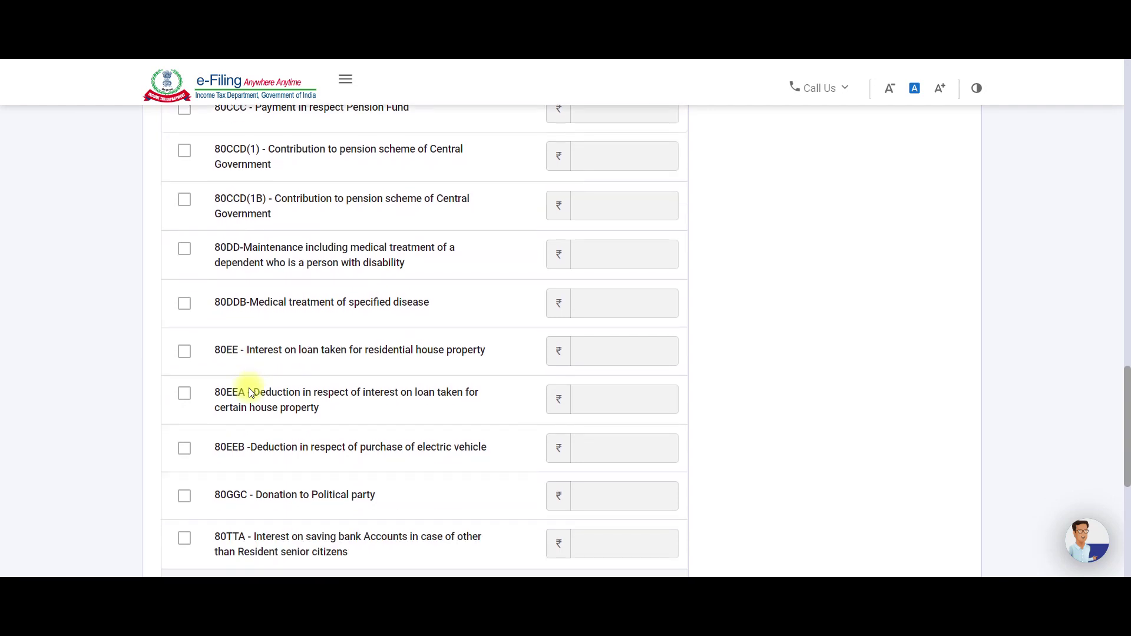
Claim 80DD for a disabled dependant with an amount of 1,25,000.
{"action": "left_click", "coordinate": [185, 250]}
{"action": "left_click", "coordinate": [602, 261]}
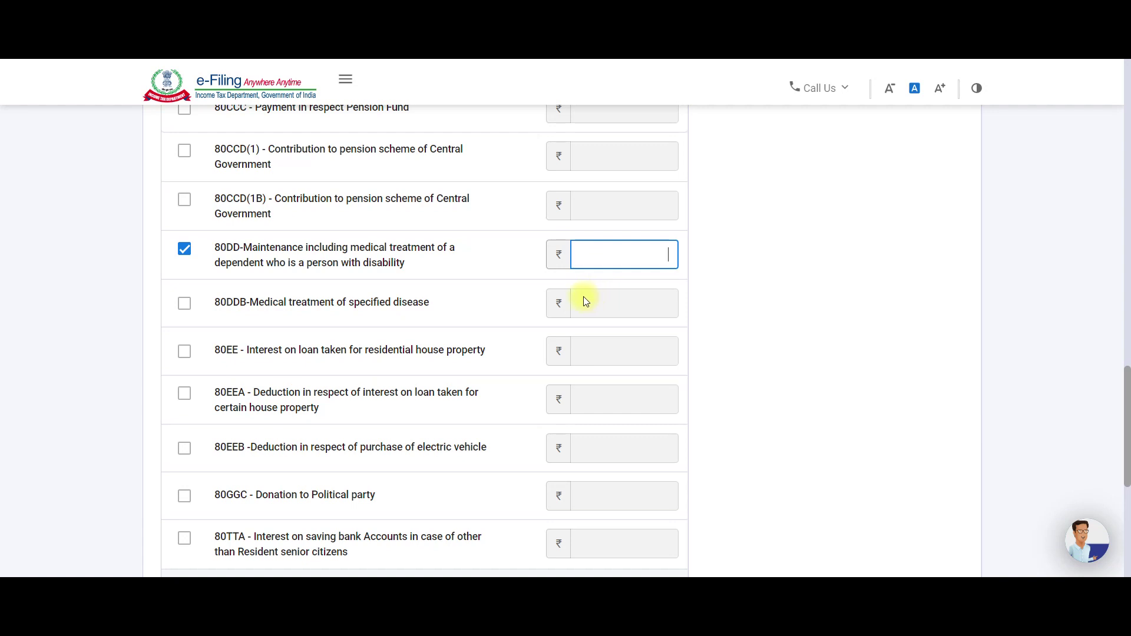
{"action": "type", "text": "75000"}
{"action": "key", "text": "BackSpace"}
{"action": "key", "text": "BackSpace"}
{"action": "key", "text": "BackSpace"}
{"action": "key", "text": "BackSpace"}
{"action": "key", "text": "BackSpace"}
{"action": "type", "text": "125000"}
{"action": "left_click", "coordinate": [733, 286]}
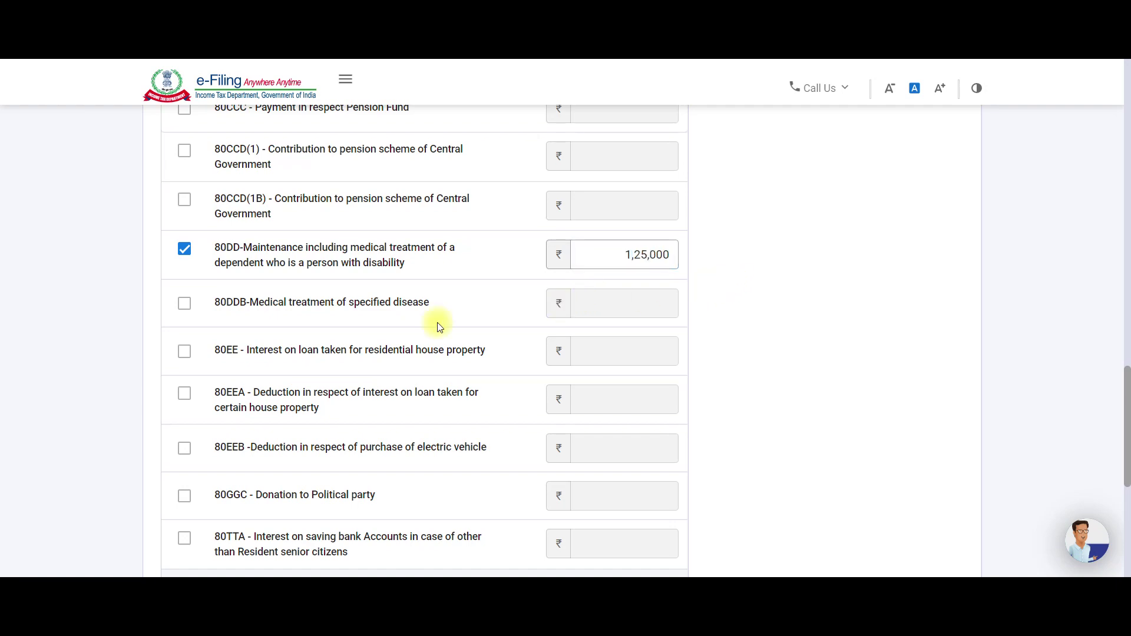
Review the deduction list and choose to keep claiming other deductions.
{"action": "scroll", "coordinate": [390, 351], "scroll_direction": "down", "scroll_amount": 5}
{"action": "scroll", "coordinate": [316, 397], "scroll_direction": "up", "scroll_amount": 7}
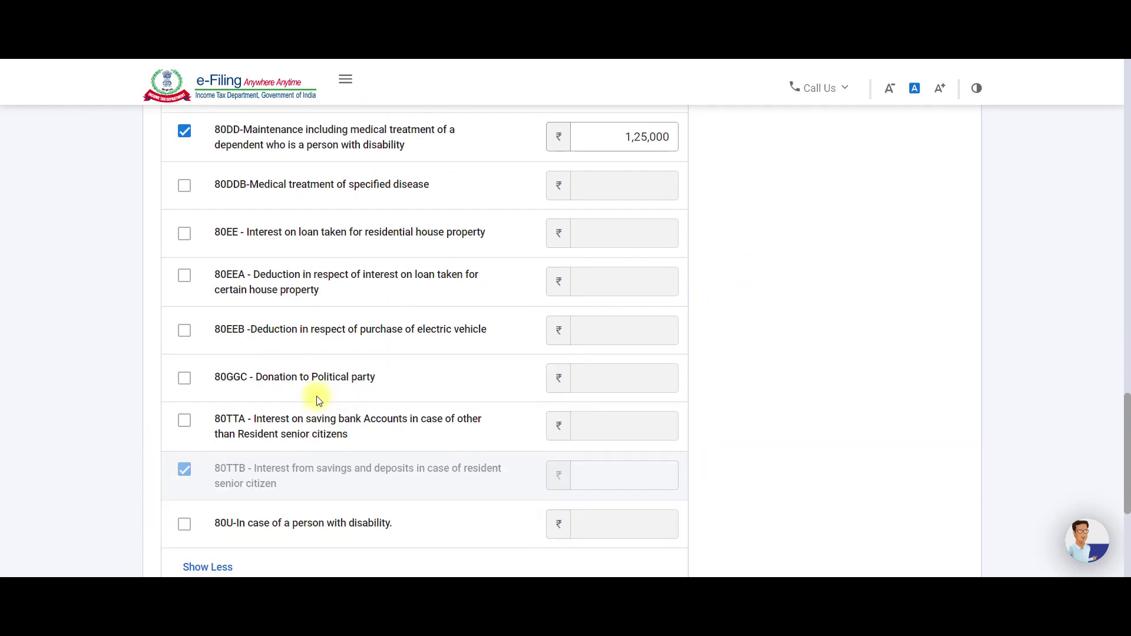
{"action": "scroll", "coordinate": [260, 224], "scroll_direction": "down", "scroll_amount": 3}
{"action": "scroll", "coordinate": [259, 294], "scroll_direction": "down", "scroll_amount": 3}
{"action": "scroll", "coordinate": [274, 388], "scroll_direction": "up", "scroll_amount": 8}
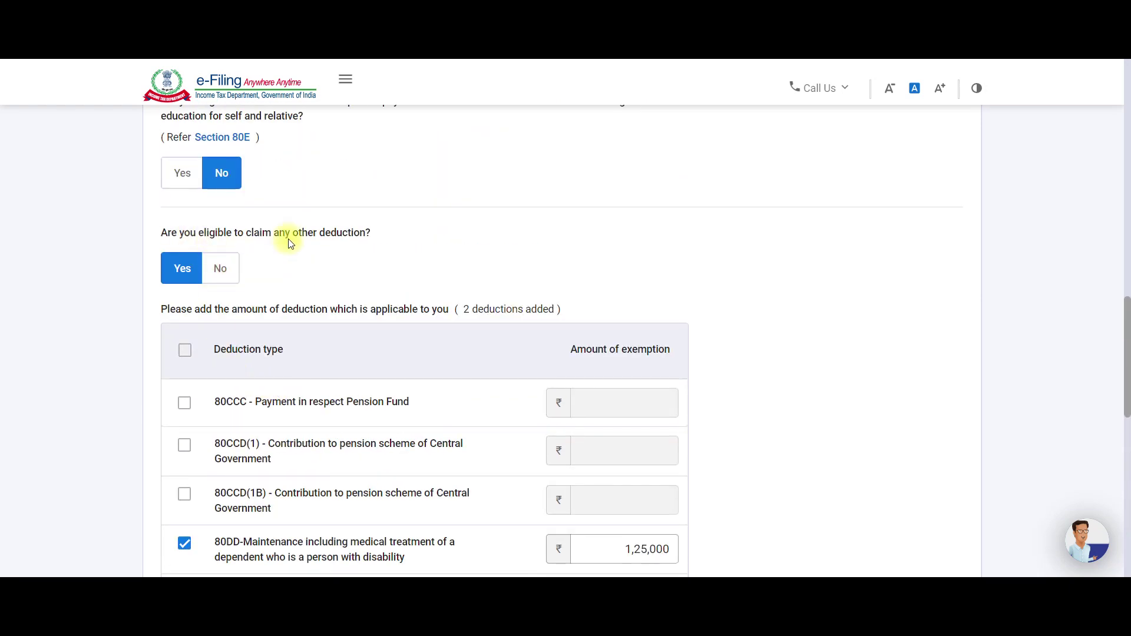
{"action": "scroll", "coordinate": [288, 244], "scroll_direction": "up", "scroll_amount": 9}
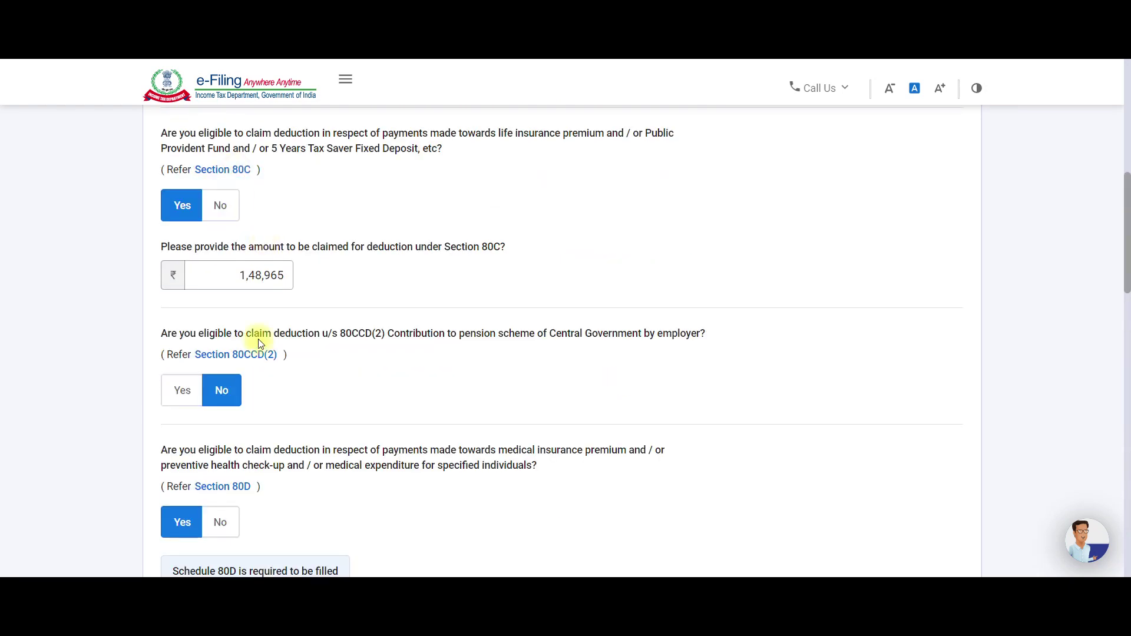
{"action": "scroll", "coordinate": [257, 295], "scroll_direction": "down", "scroll_amount": 6}
{"action": "scroll", "coordinate": [262, 383], "scroll_direction": "down", "scroll_amount": 2}
{"action": "left_click", "coordinate": [191, 330]}
{"action": "scroll", "coordinate": [200, 353], "scroll_direction": "down", "scroll_amount": 4}
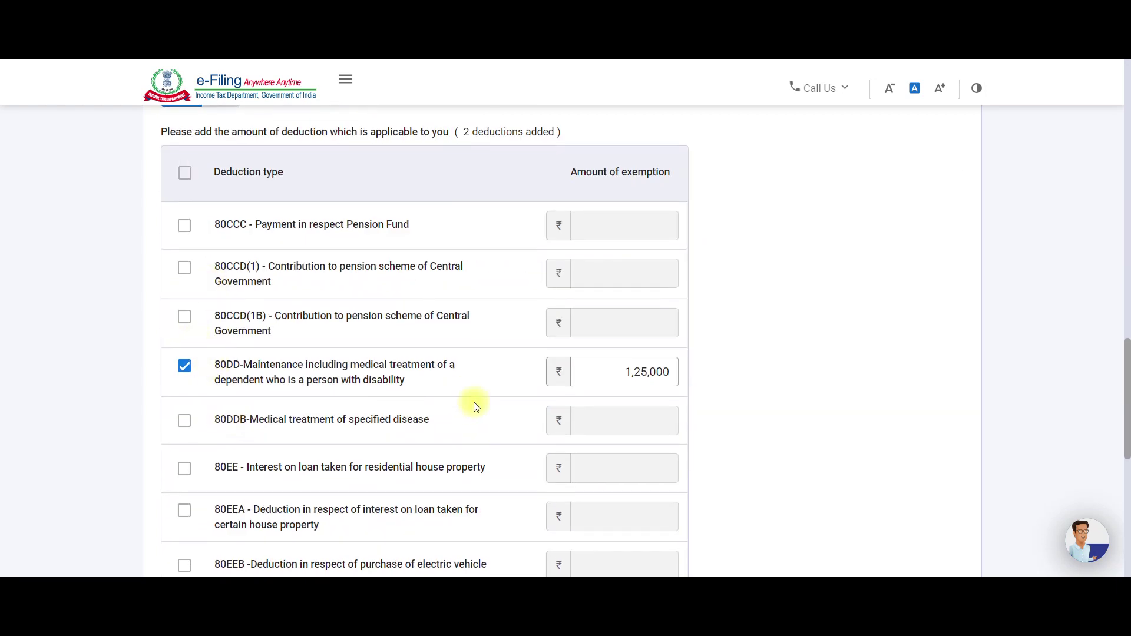
{"action": "scroll", "coordinate": [561, 236], "scroll_direction": "down", "scroll_amount": 5}
Proceed to Verify your deductions and open the 80DD edit's disability-type list.
{"action": "scroll", "coordinate": [613, 357], "scroll_direction": "down", "scroll_amount": 4}
{"action": "left_click", "coordinate": [910, 375]}
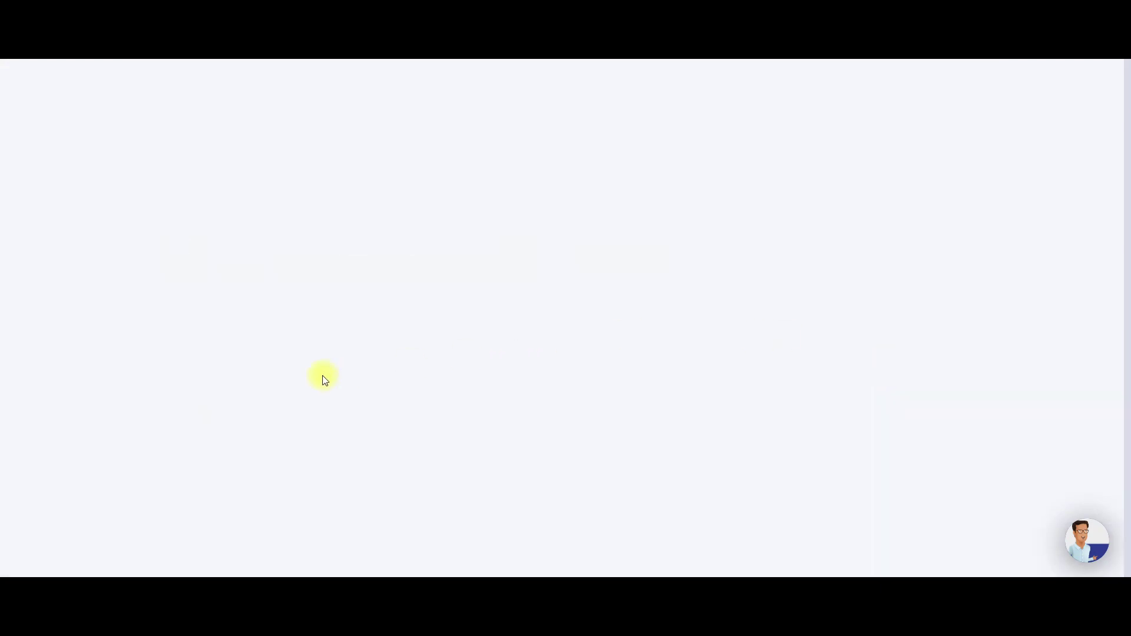
{"action": "scroll", "coordinate": [451, 378], "scroll_direction": "down", "scroll_amount": 3}
{"action": "scroll", "coordinate": [452, 380], "scroll_direction": "down", "scroll_amount": 3}
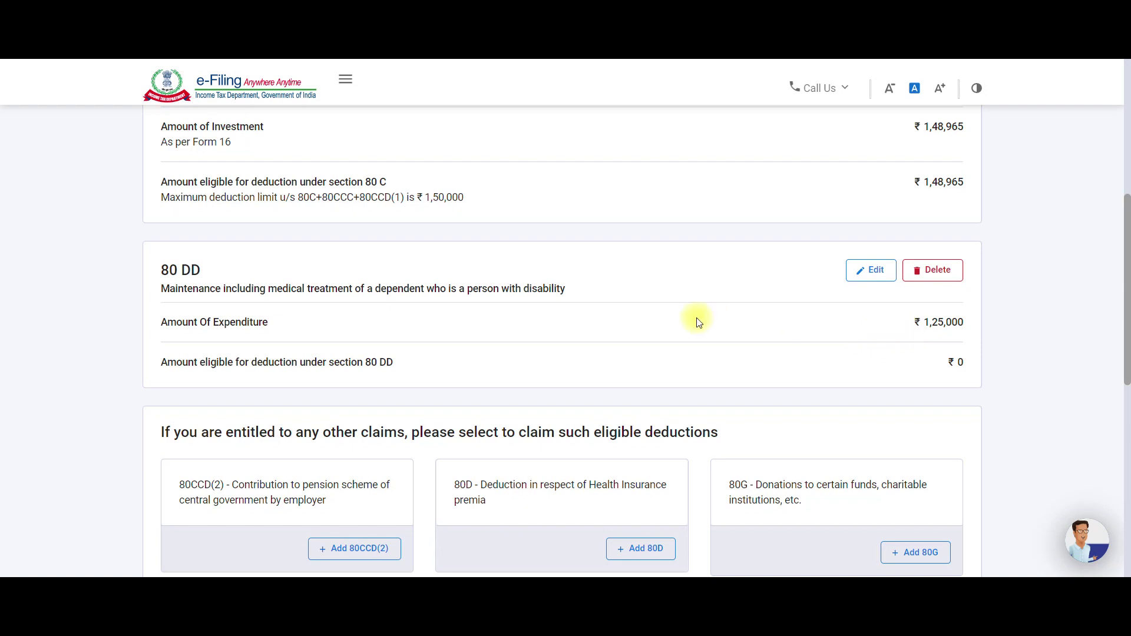
{"action": "left_click", "coordinate": [868, 270]}
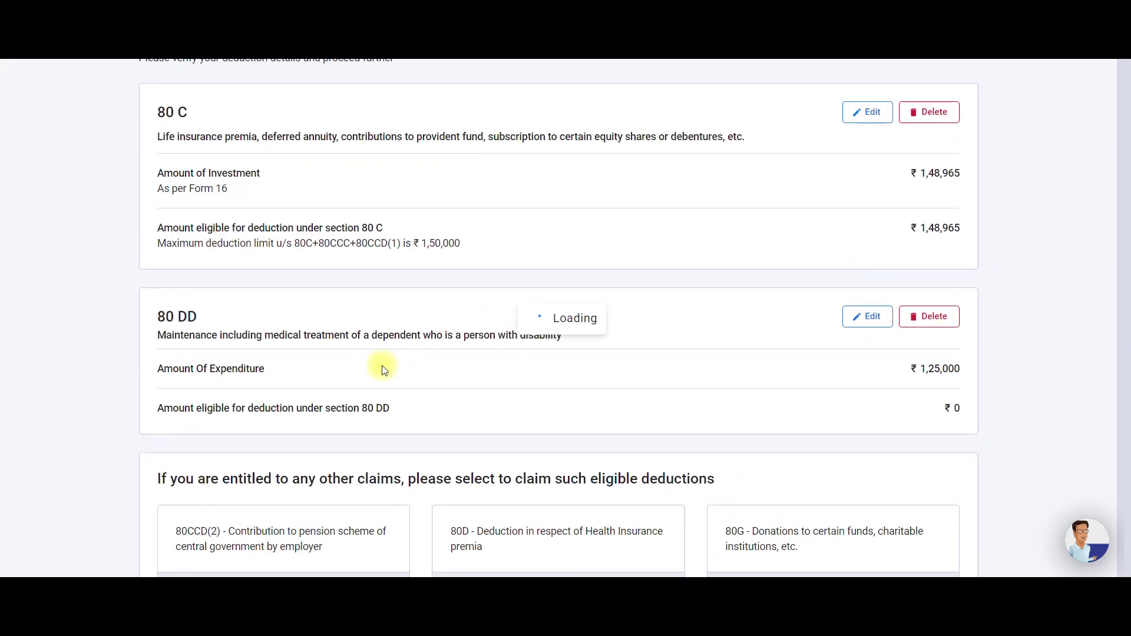
{"action": "left_click", "coordinate": [267, 331]}
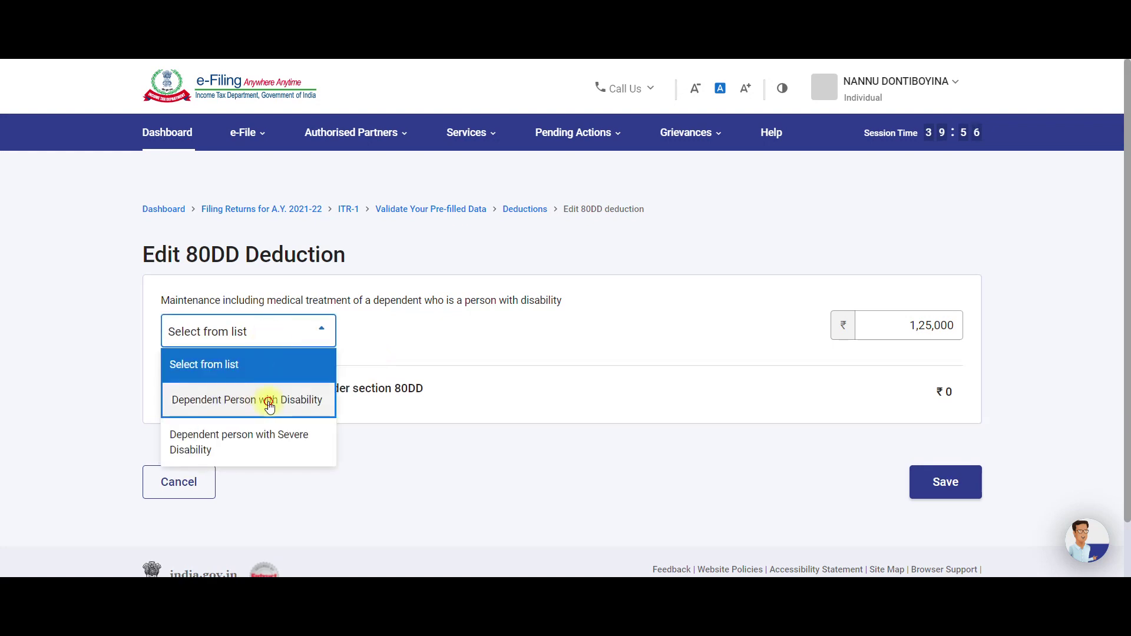
Try the 80DD disability types, settling on Dependent Person with Disability.
{"action": "left_click", "coordinate": [269, 405]}
{"action": "left_click", "coordinate": [270, 333]}
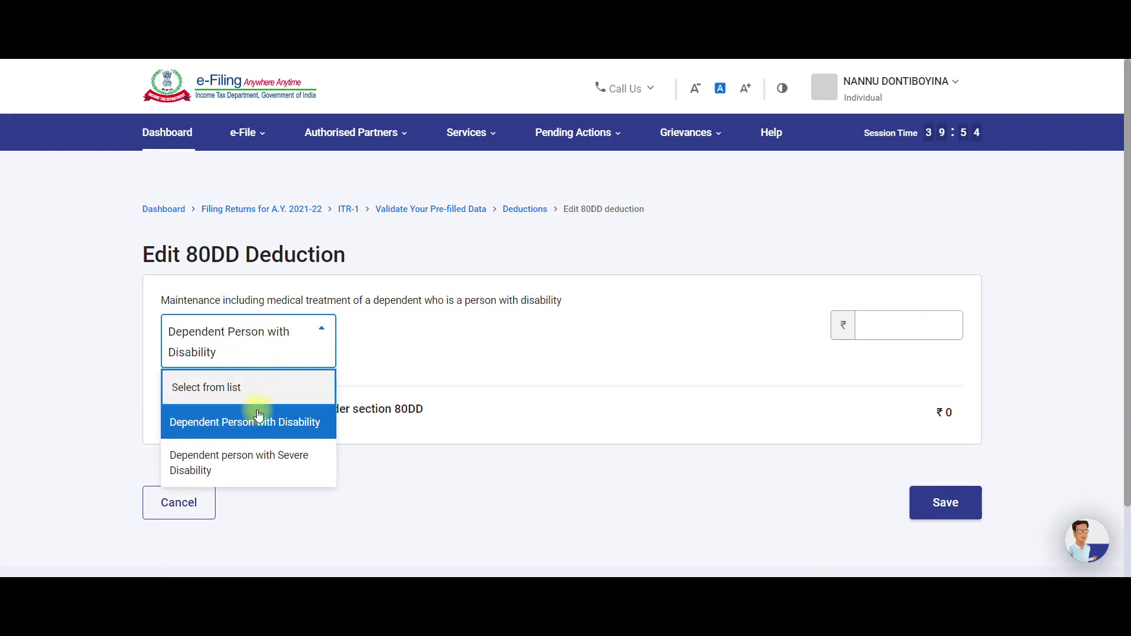
{"action": "left_click", "coordinate": [255, 457]}
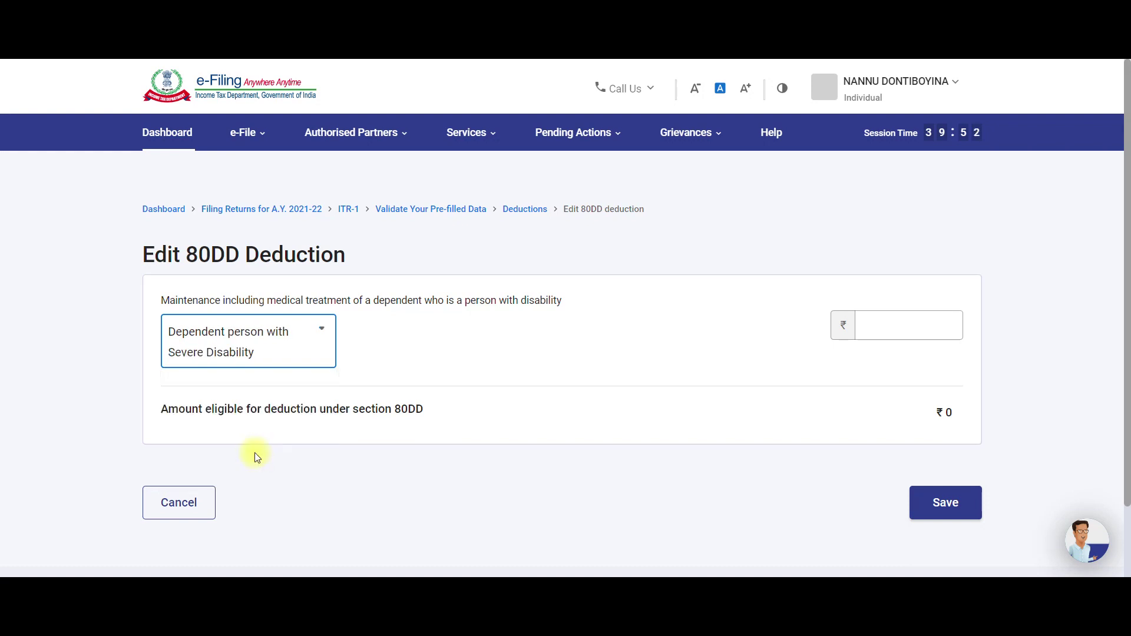
{"action": "left_click", "coordinate": [883, 325]}
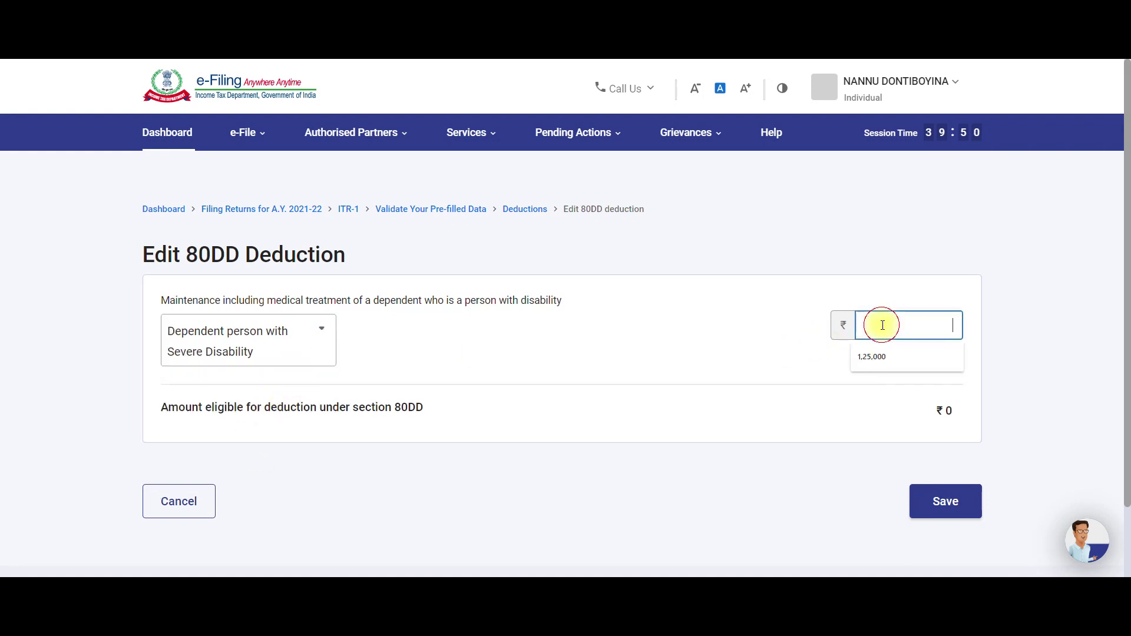
{"action": "left_click", "coordinate": [306, 331]}
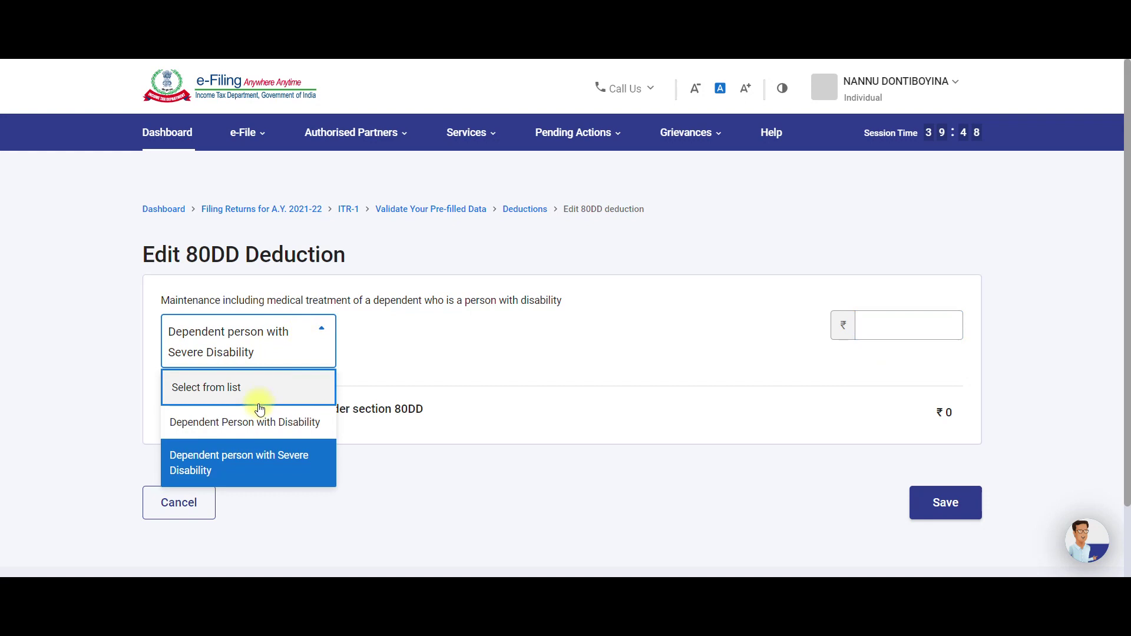
{"action": "left_click", "coordinate": [253, 432]}
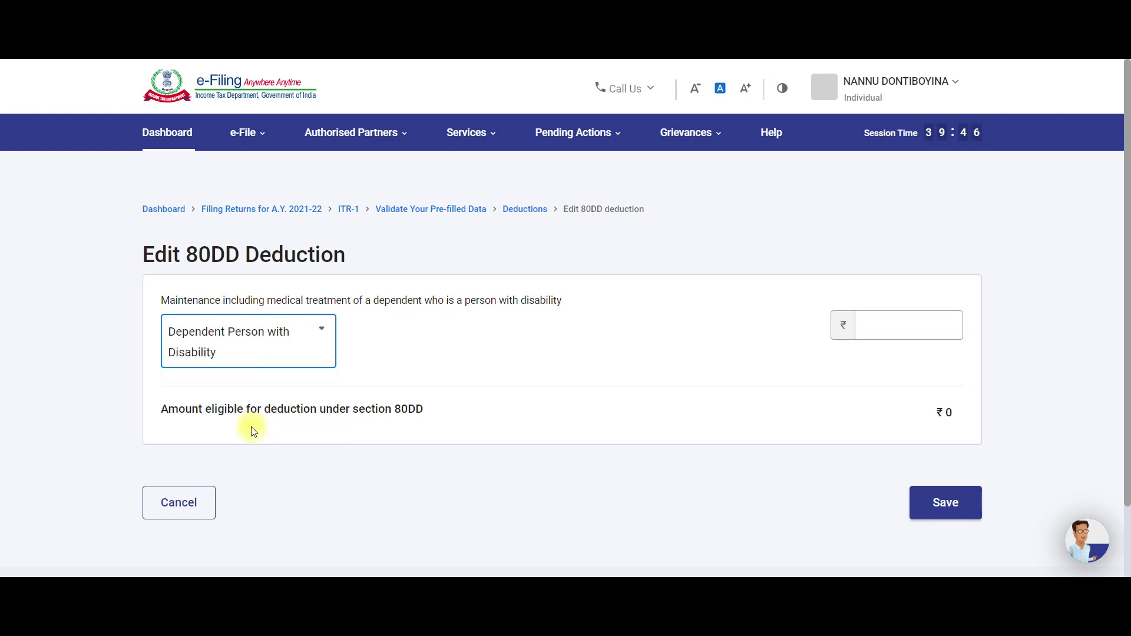
Dismiss the amount suggestion, attempt saving, then cancel back to Verify your deductions.
{"action": "left_click", "coordinate": [866, 321]}
{"action": "left_click", "coordinate": [666, 355]}
{"action": "left_click", "coordinate": [939, 502]}
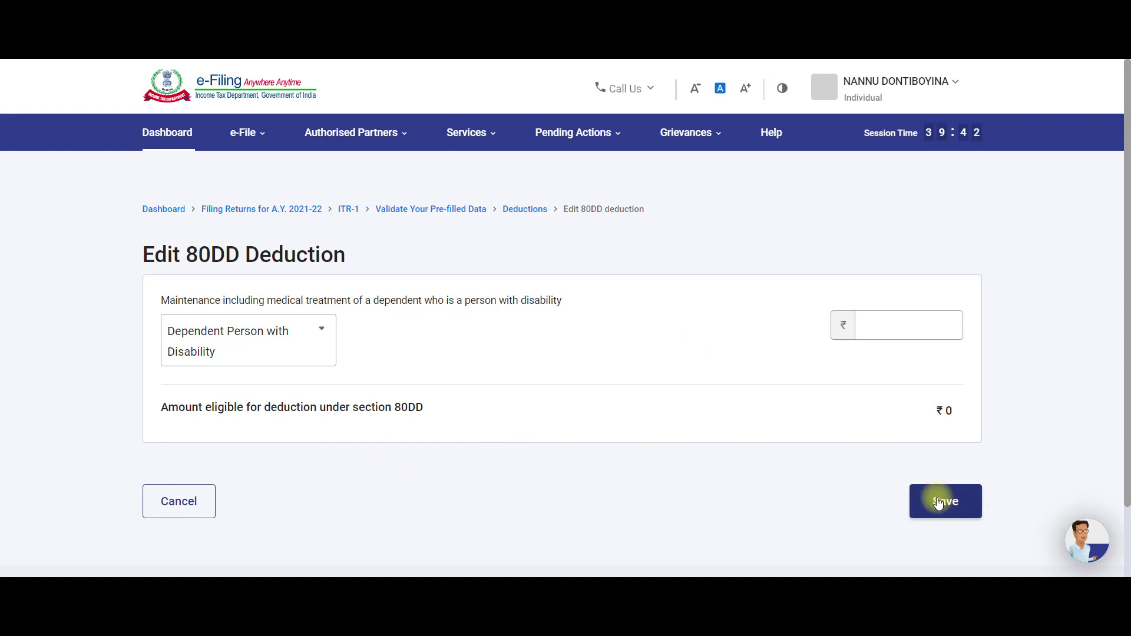
{"action": "left_click", "coordinate": [179, 501]}
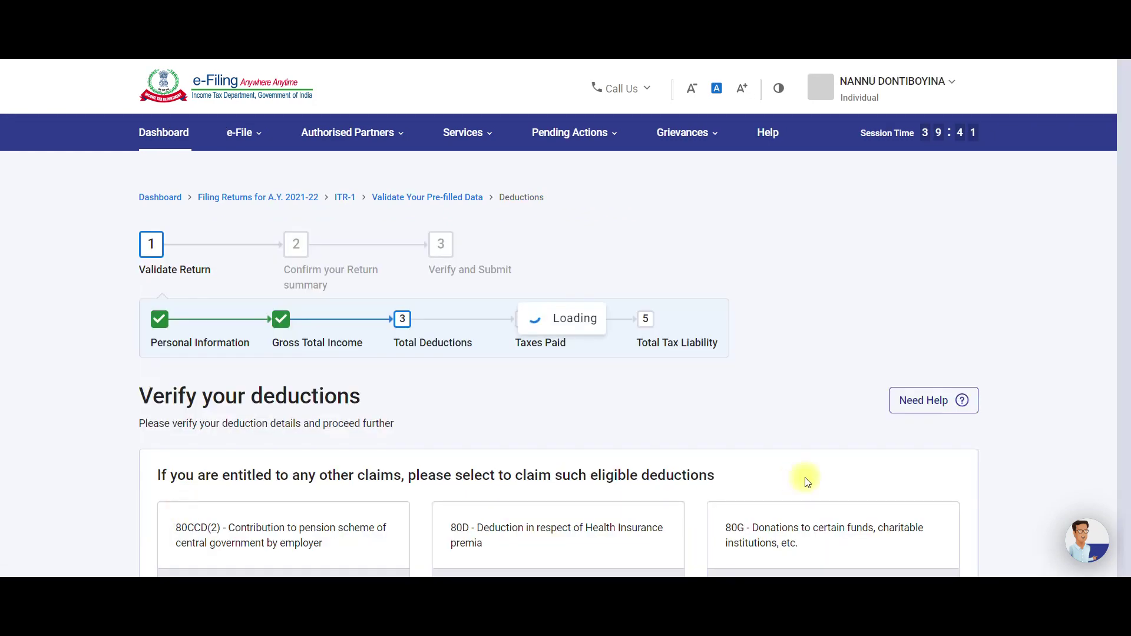
Delete the 80 DD deduction card, confirming Yes, leaving 80C at ₹1,48,965.
{"action": "scroll", "coordinate": [780, 457], "scroll_direction": "down", "scroll_amount": 8}
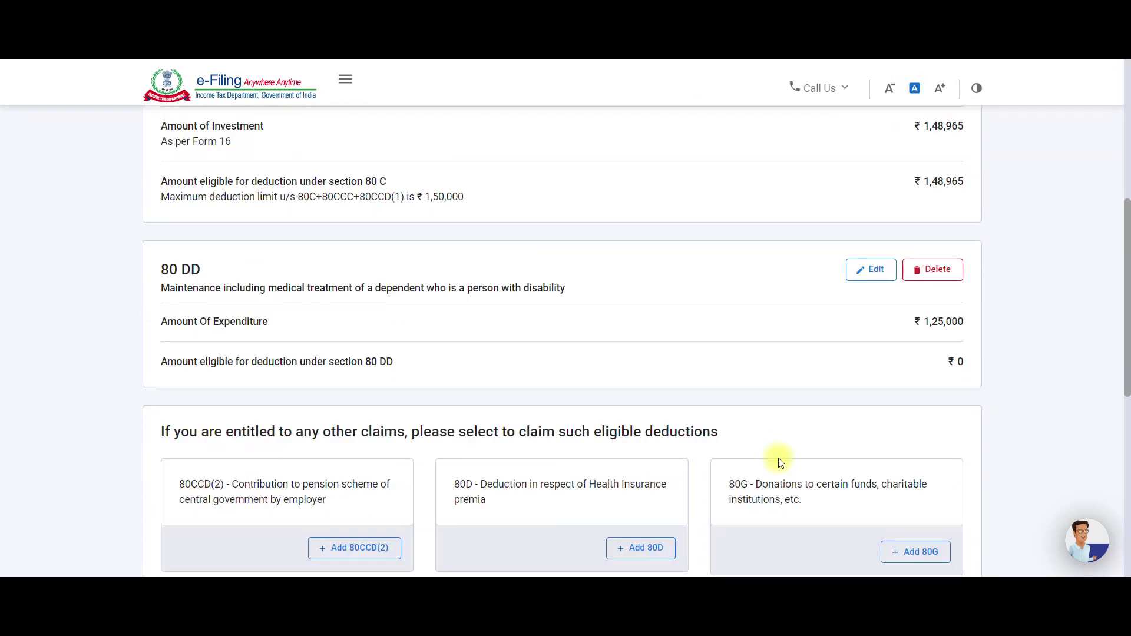
{"action": "left_click", "coordinate": [929, 272]}
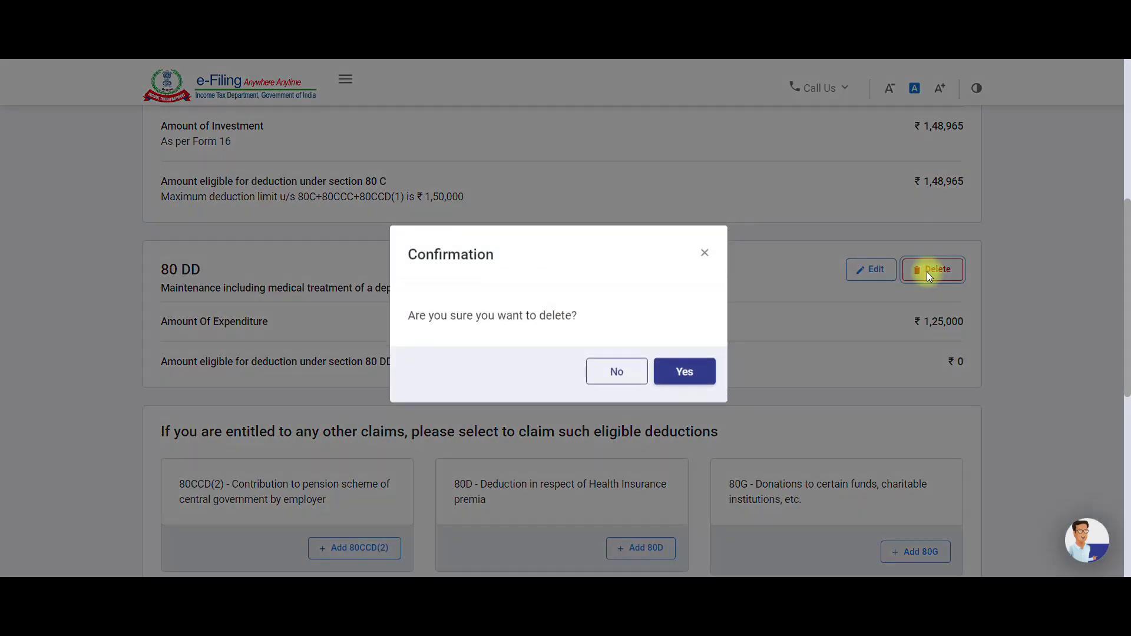
{"action": "left_click", "coordinate": [691, 371]}
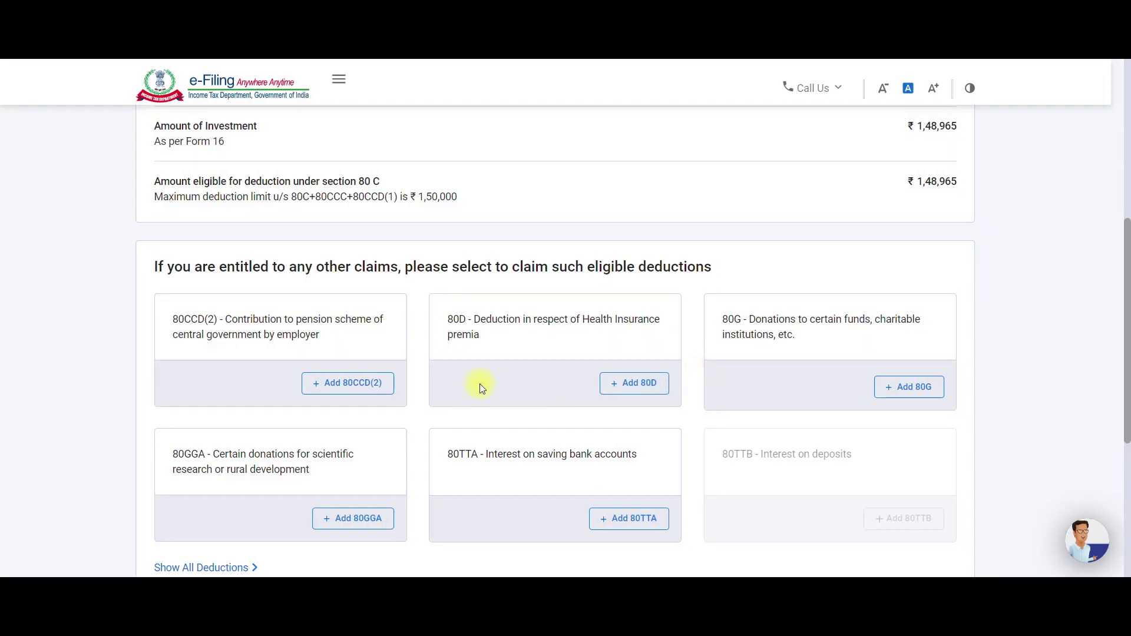
{"action": "scroll", "coordinate": [480, 389], "scroll_direction": "up", "scroll_amount": 6}
{"action": "scroll", "coordinate": [459, 389], "scroll_direction": "down", "scroll_amount": 3}
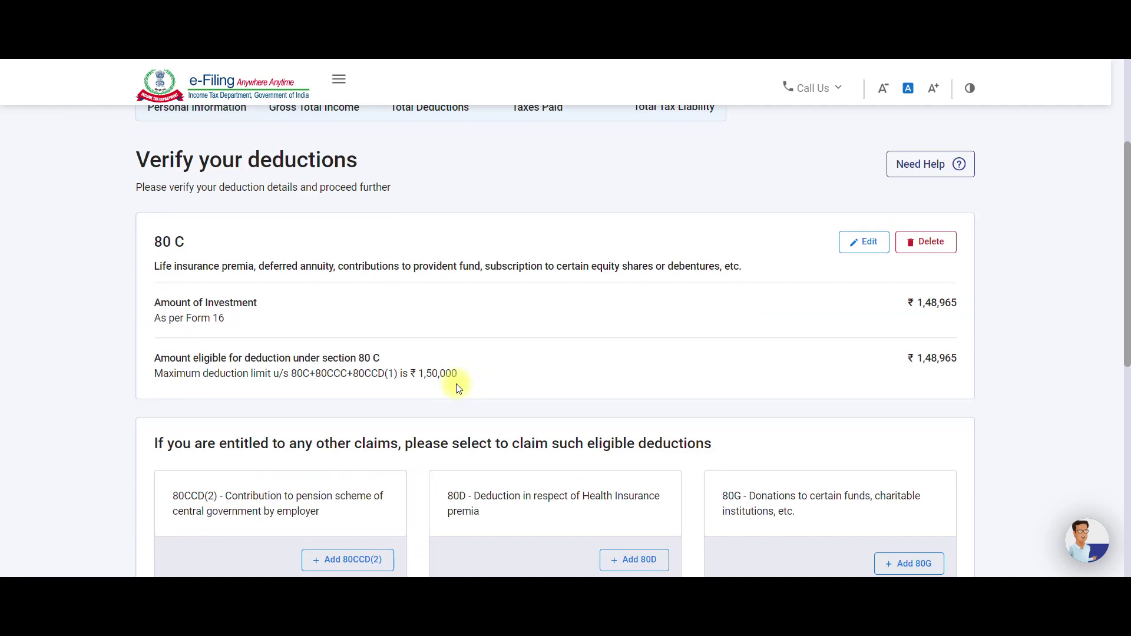
{"action": "scroll", "coordinate": [459, 389], "scroll_direction": "down", "scroll_amount": 3}
{"action": "scroll", "coordinate": [457, 386], "scroll_direction": "down", "scroll_amount": 1}
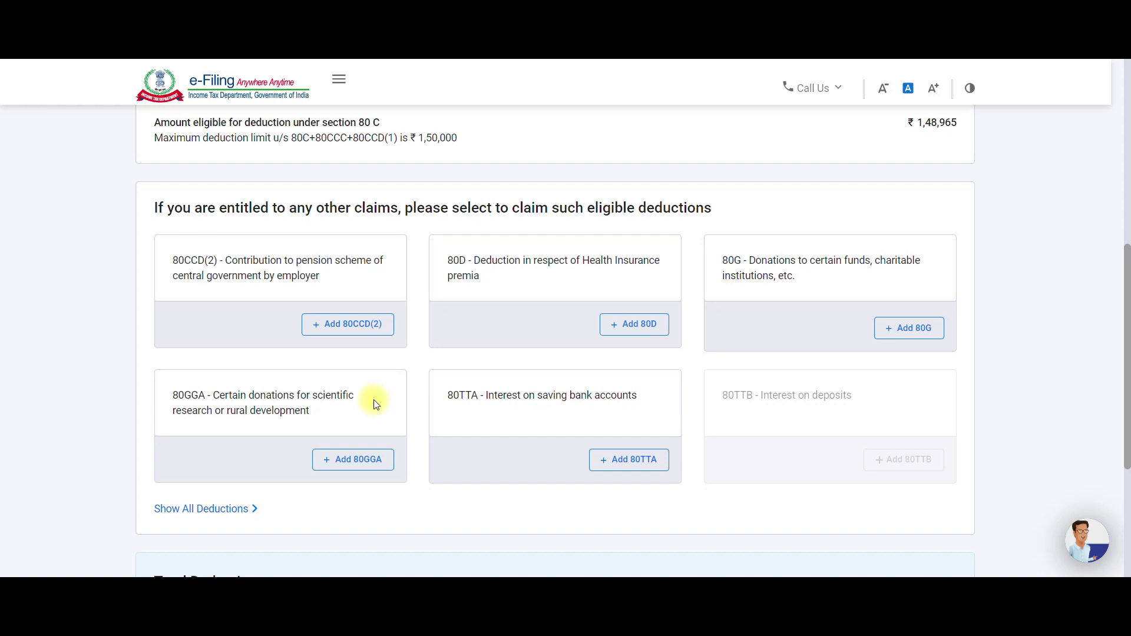
Start an 80D deduction and answer No to the senior citizen question.
{"action": "left_click", "coordinate": [632, 325]}
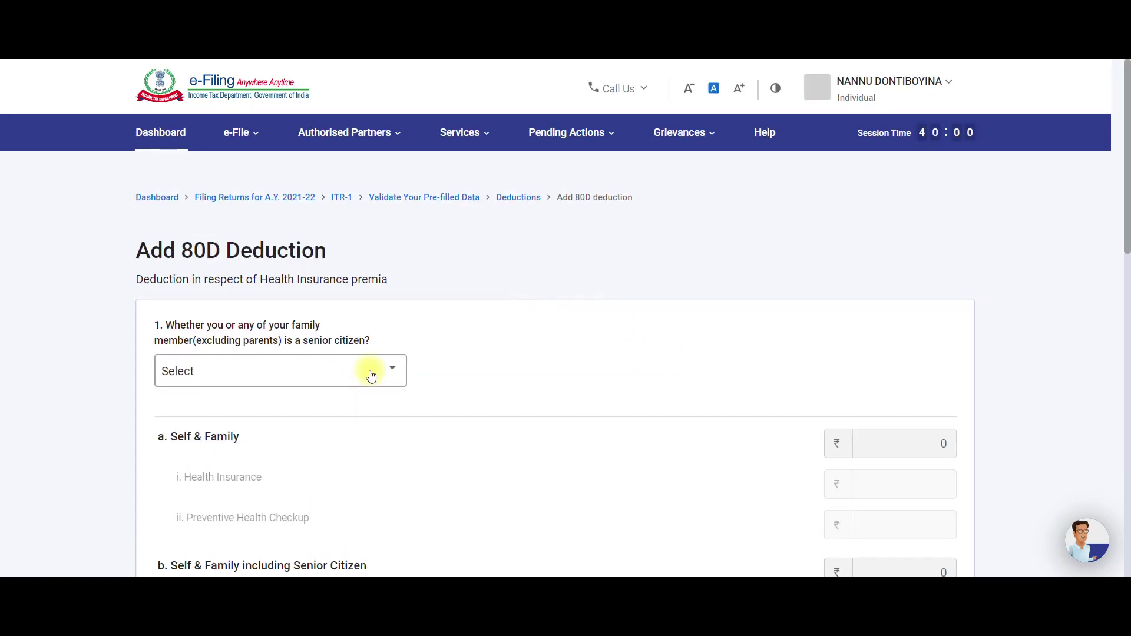
{"action": "scroll", "coordinate": [371, 375], "scroll_direction": "down", "scroll_amount": 2}
{"action": "left_click", "coordinate": [312, 253]}
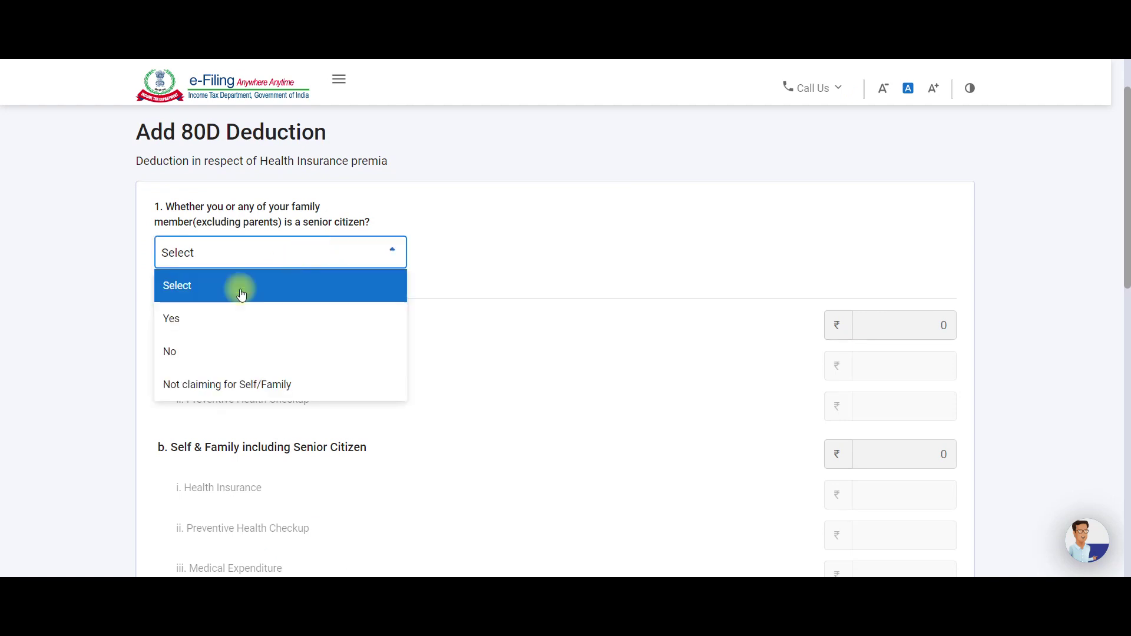
{"action": "left_click", "coordinate": [221, 356]}
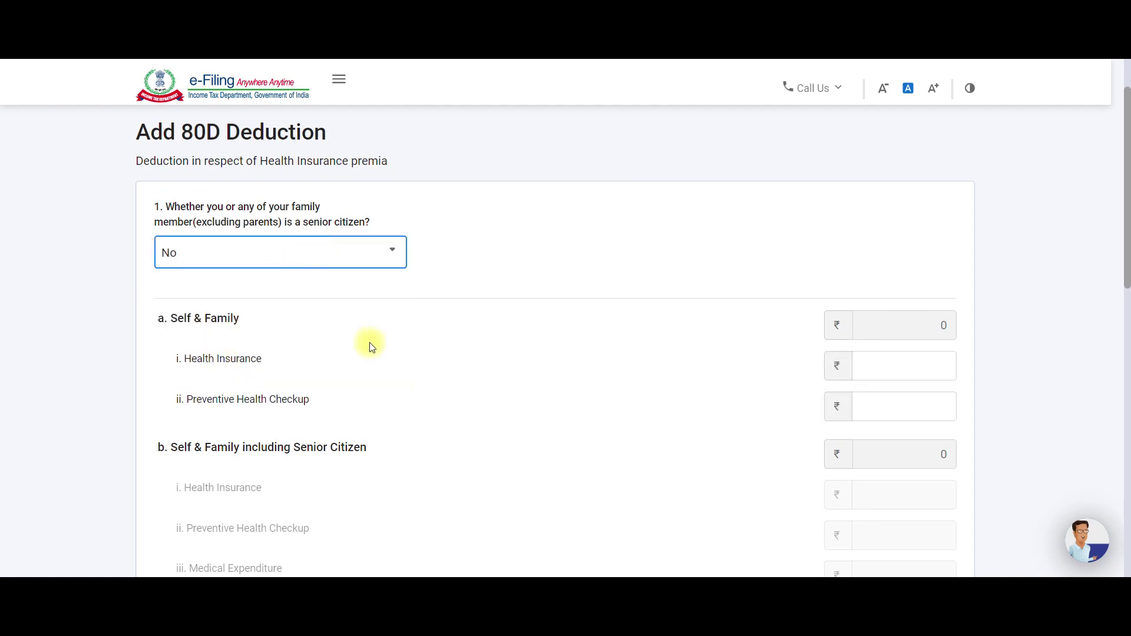
Select the self and family Health Insurance box, then switch to the Excel workbook.
{"action": "scroll", "coordinate": [402, 295], "scroll_direction": "down", "scroll_amount": 1}
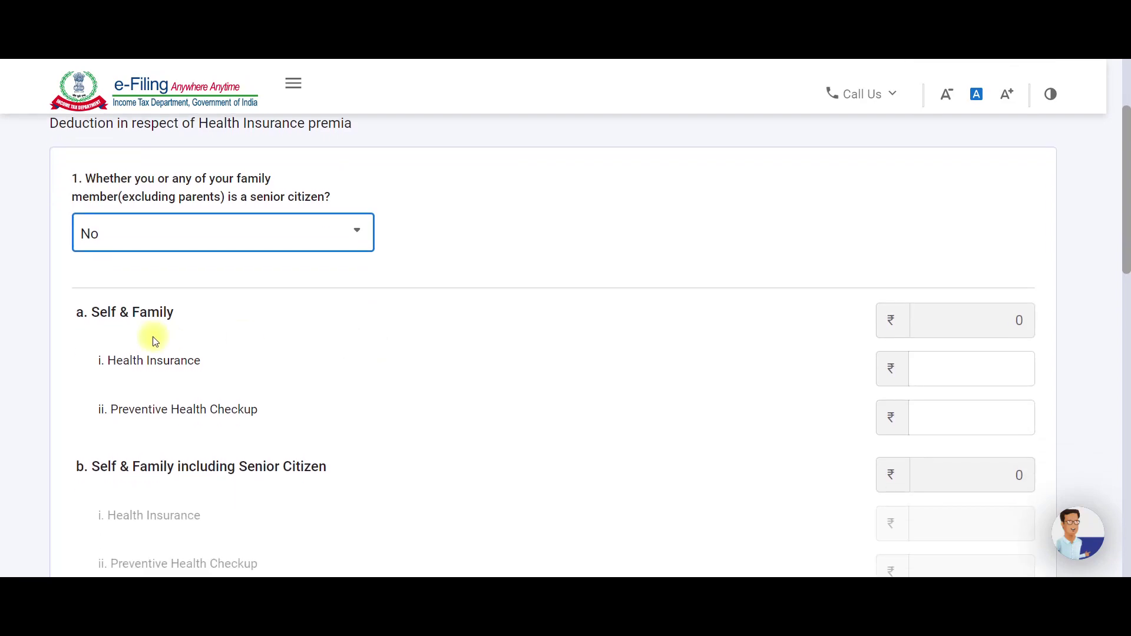
{"action": "scroll", "coordinate": [471, 342], "scroll_direction": "down", "scroll_amount": 1}
{"action": "left_click", "coordinate": [962, 308]}
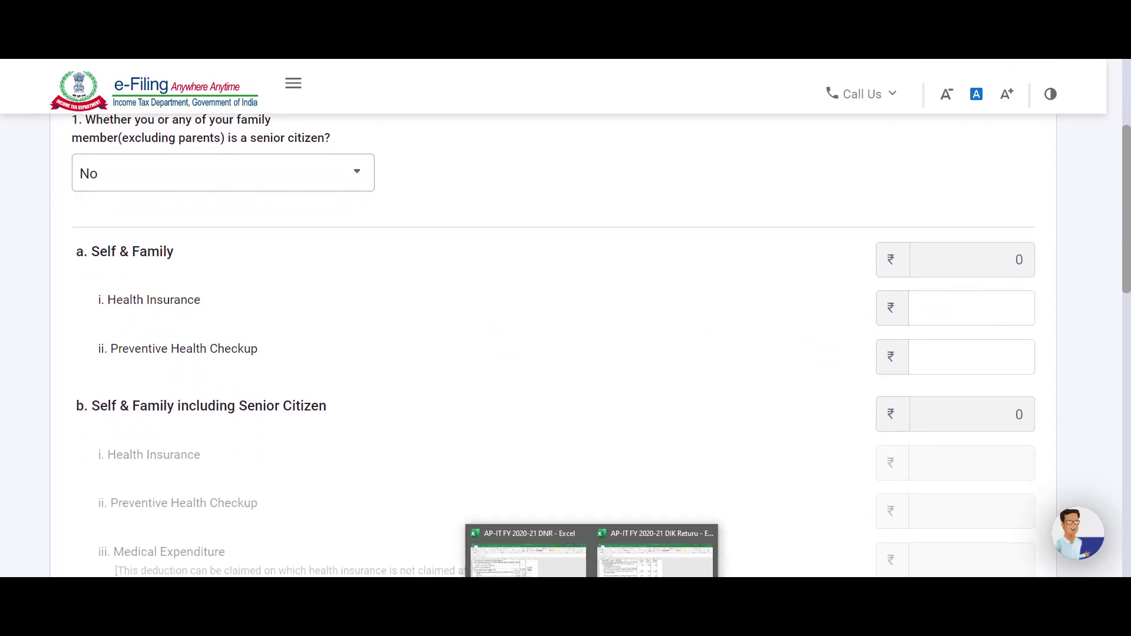
{"action": "left_click", "coordinate": [641, 565]}
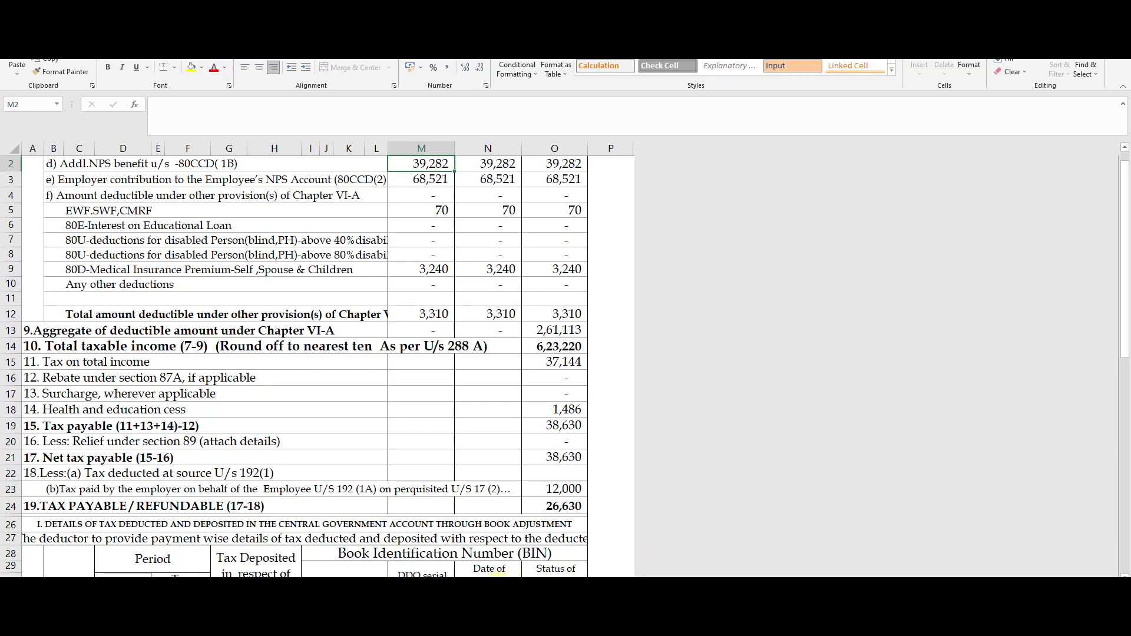
In the other workbook's deductions sheet, select the 80D premium 1,080, then return to the portal.
{"action": "mouse_move", "coordinate": [593, 574]}
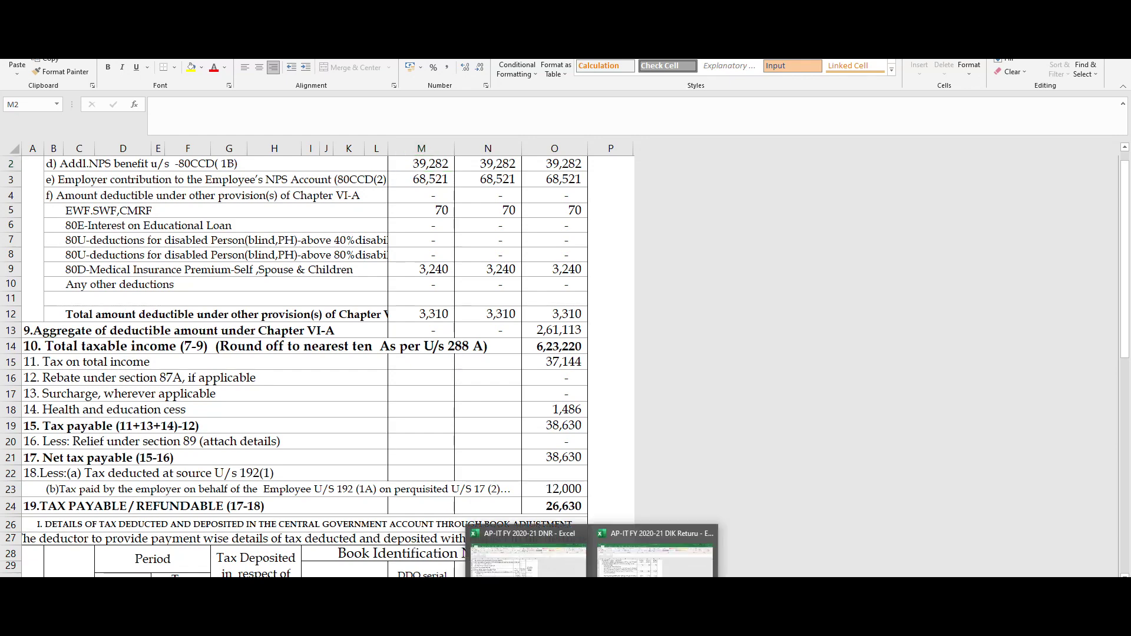
{"action": "left_click", "coordinate": [507, 560]}
{"action": "scroll", "coordinate": [501, 525], "scroll_direction": "up", "scroll_amount": 1}
{"action": "key", "text": "ctrl+Page_Down"}
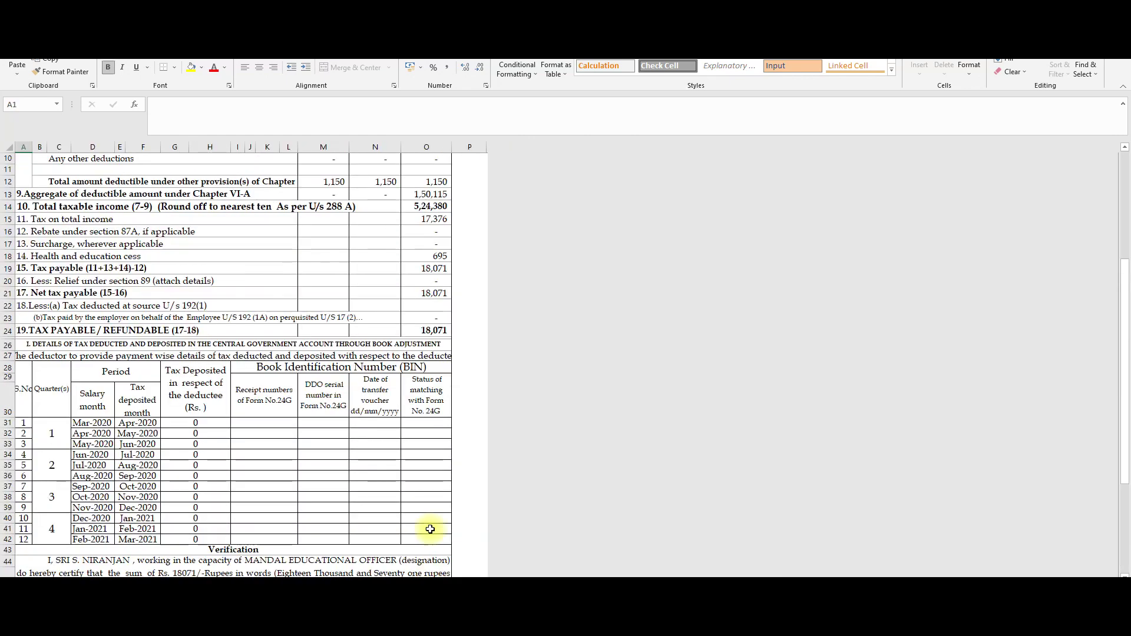
{"action": "scroll", "coordinate": [450, 489], "scroll_direction": "up", "scroll_amount": 1}
{"action": "scroll", "coordinate": [429, 450], "scroll_direction": "up", "scroll_amount": 2, "text": "ctrl"}
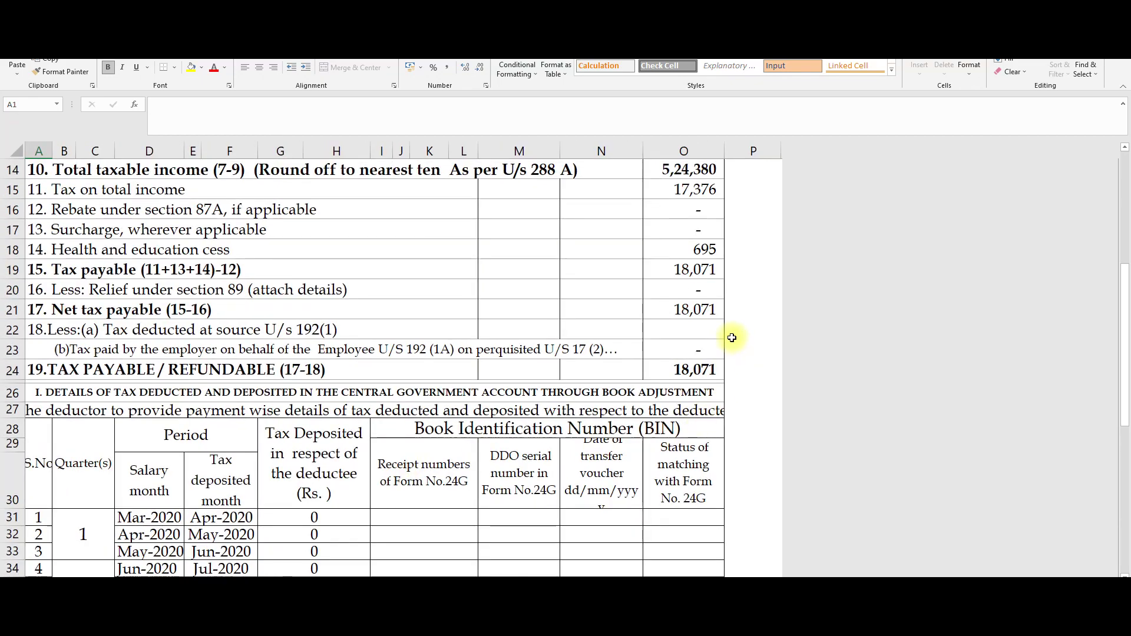
{"action": "scroll", "coordinate": [731, 406], "scroll_direction": "up", "scroll_amount": 4}
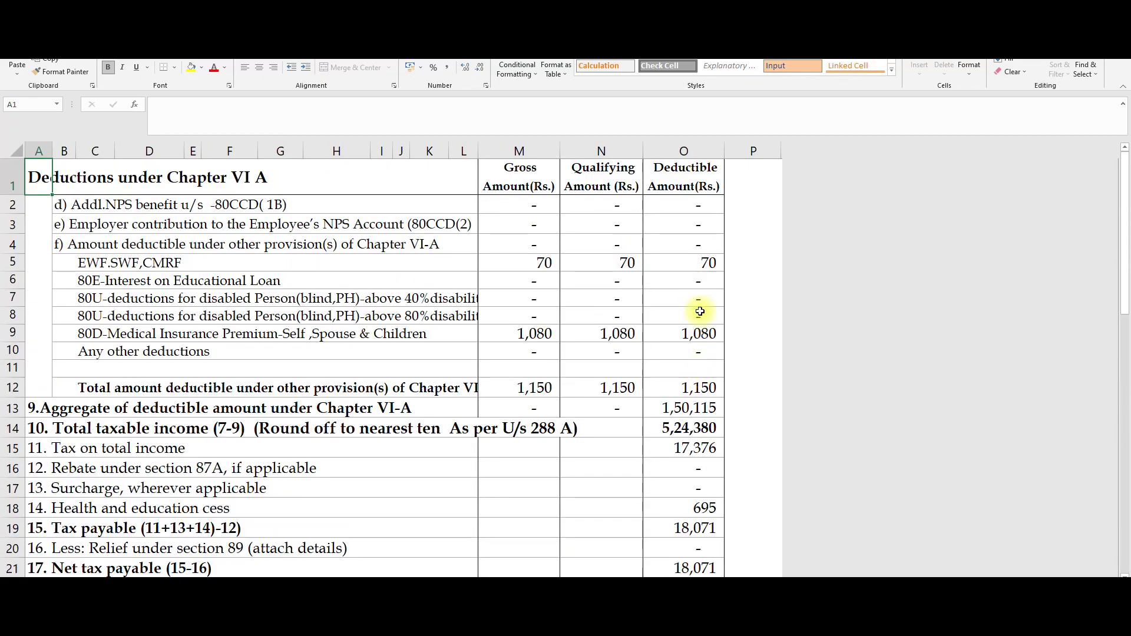
{"action": "left_click", "coordinate": [697, 333]}
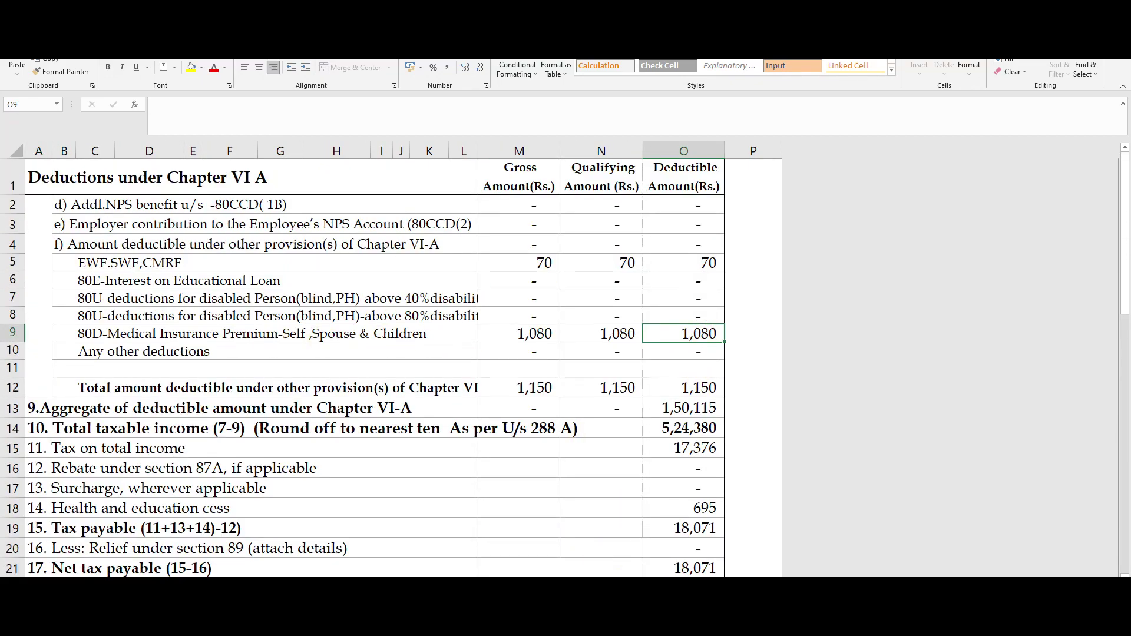
{"action": "key", "text": "alt+Tab"}
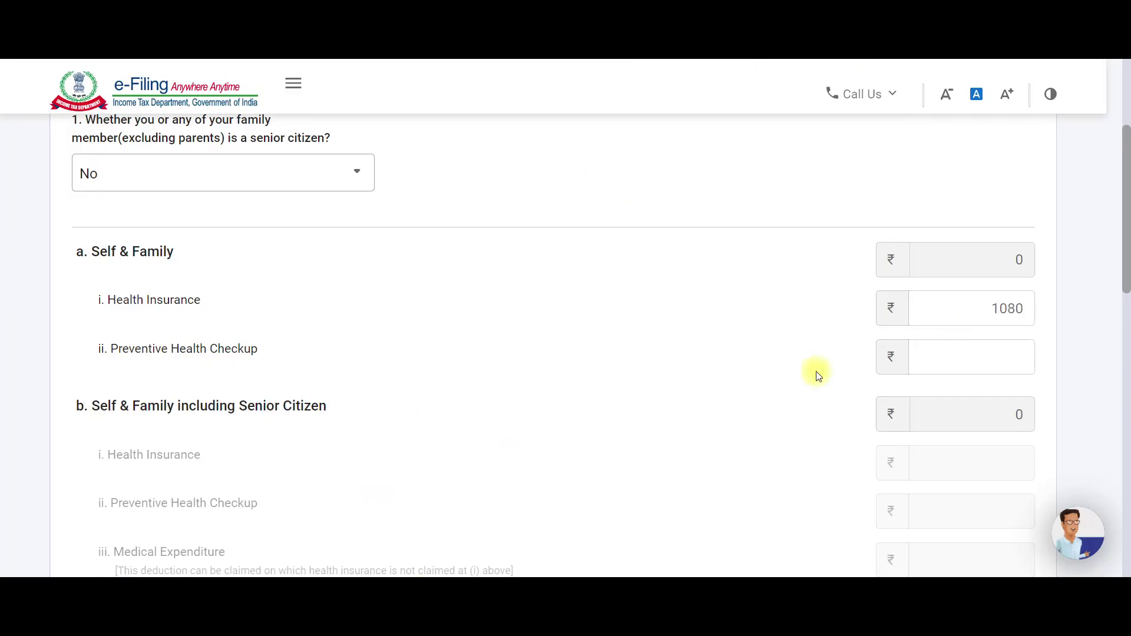
Keep the 1,080 health insurance premium, and enter then clear 5,000 for Preventive Health Checkup.
{"action": "left_click", "coordinate": [766, 391]}
{"action": "scroll", "coordinate": [768, 393], "scroll_direction": "down", "scroll_amount": 2}
{"action": "scroll", "coordinate": [767, 393], "scroll_direction": "down", "scroll_amount": 2}
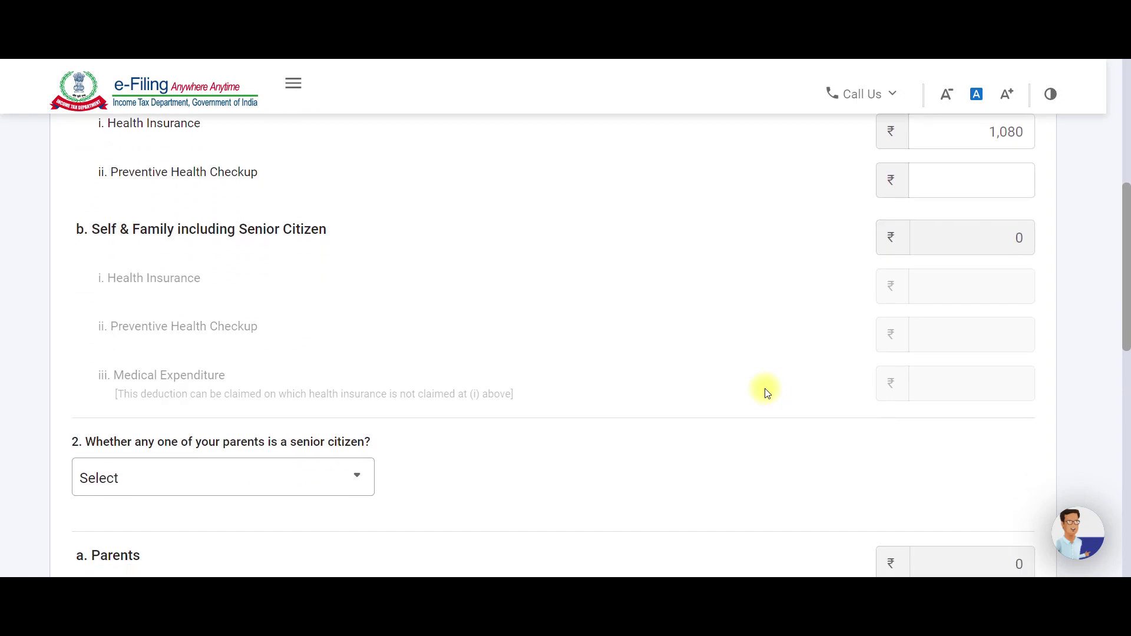
{"action": "left_click", "coordinate": [981, 188]}
{"action": "type", "text": "5,000"}
{"action": "left_click", "coordinate": [840, 219]}
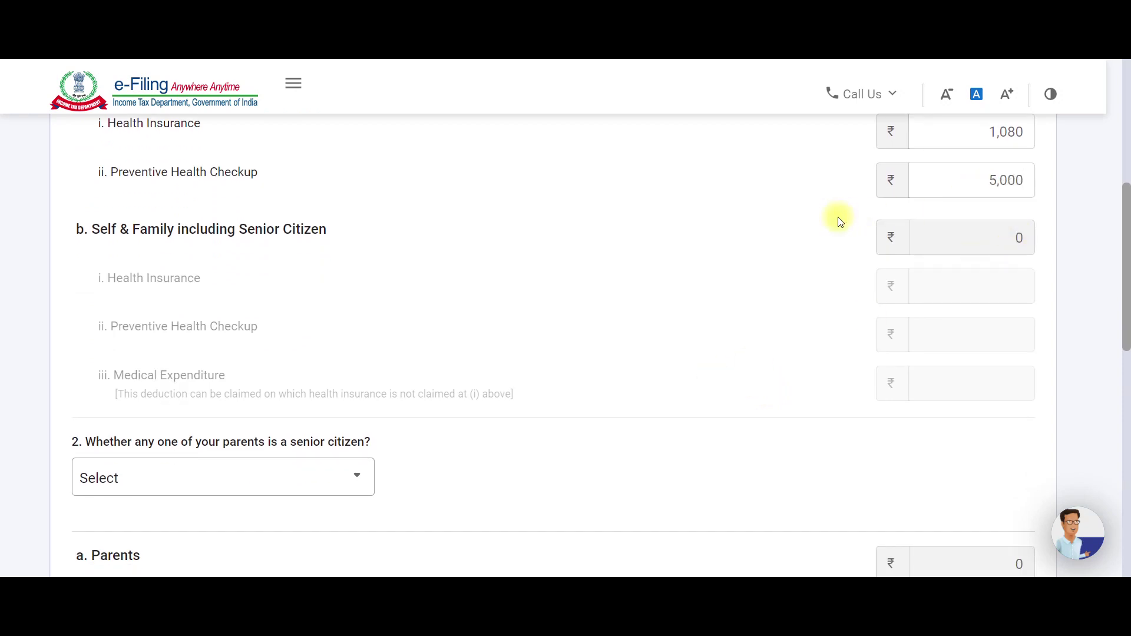
{"action": "left_click_drag", "start_coordinate": [1030, 181], "coordinate": [936, 185]}
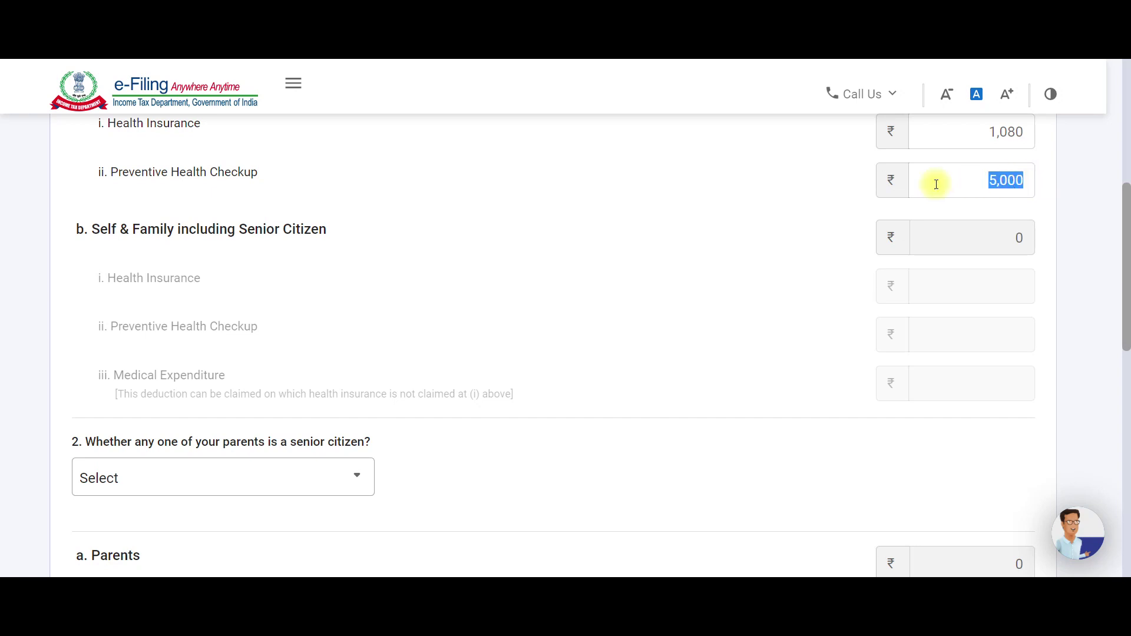
{"action": "key", "text": "BackSpace"}
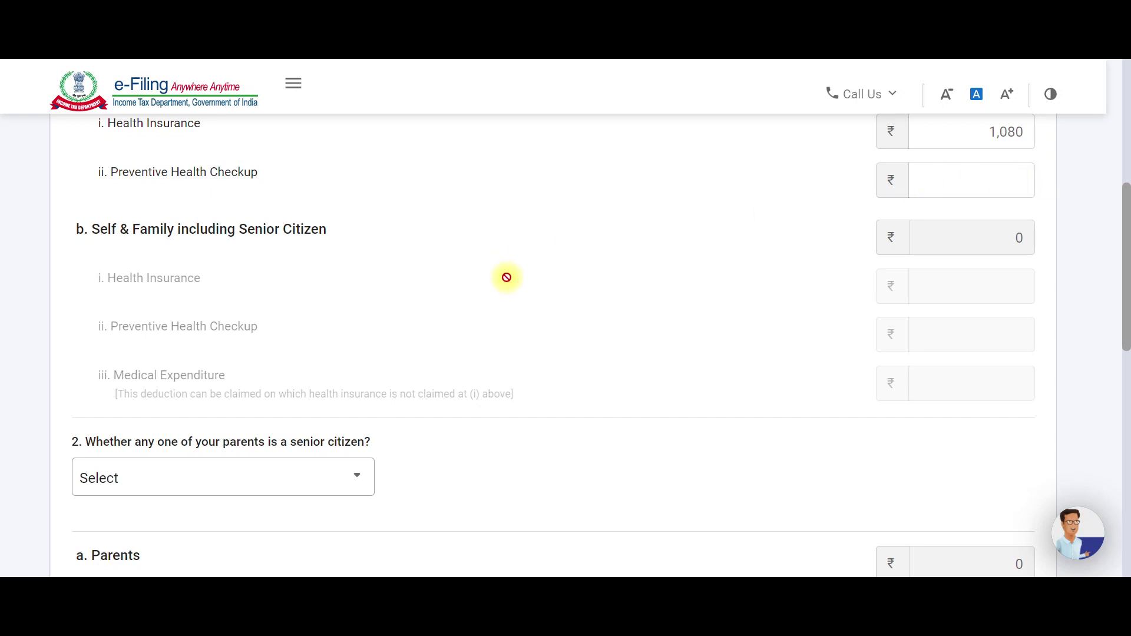
Answer No for parents being senior citizens, leaving an eligible 80D deduction of ₹1,080.
{"action": "scroll", "coordinate": [509, 277], "scroll_direction": "down", "scroll_amount": 2}
{"action": "left_click", "coordinate": [356, 358]}
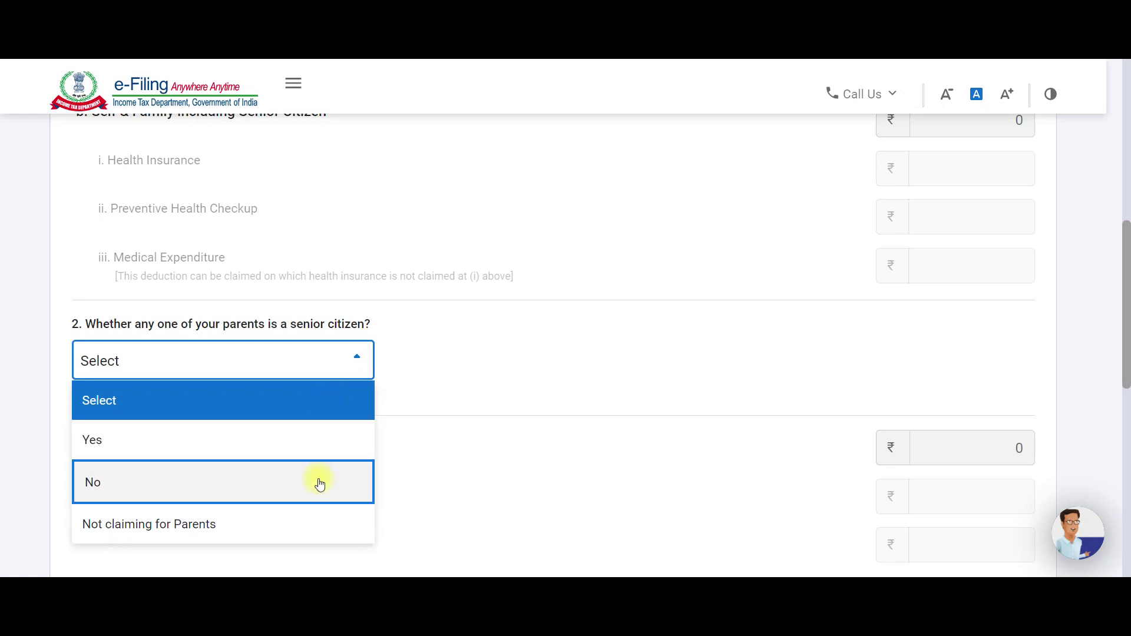
{"action": "left_click", "coordinate": [319, 488]}
{"action": "scroll", "coordinate": [415, 436], "scroll_direction": "down", "scroll_amount": 3}
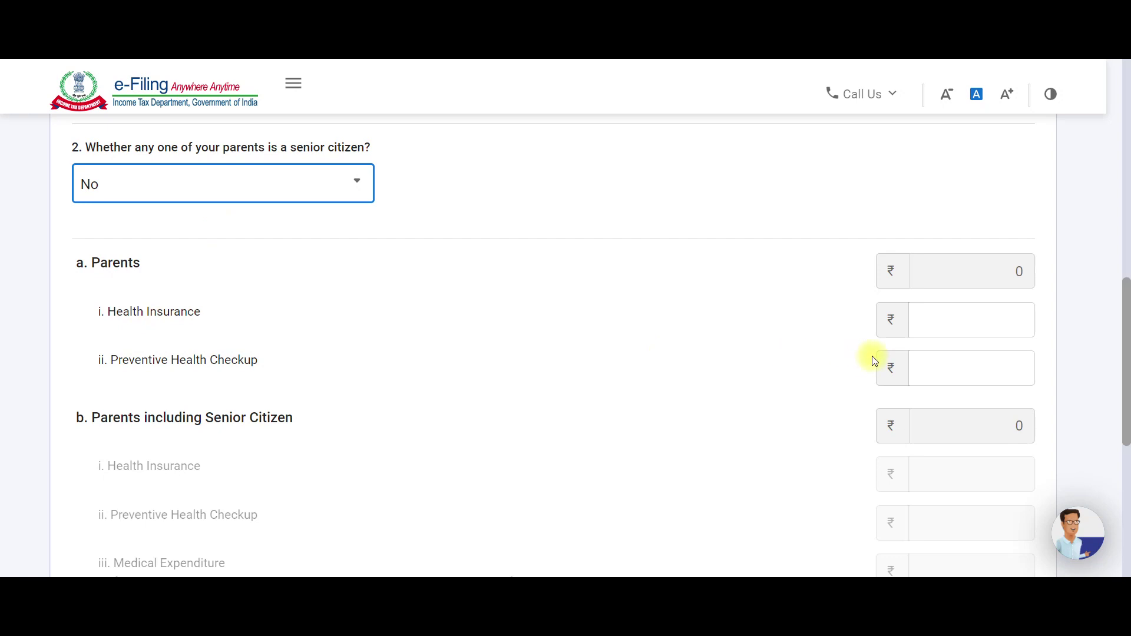
{"action": "left_click", "coordinate": [944, 320]}
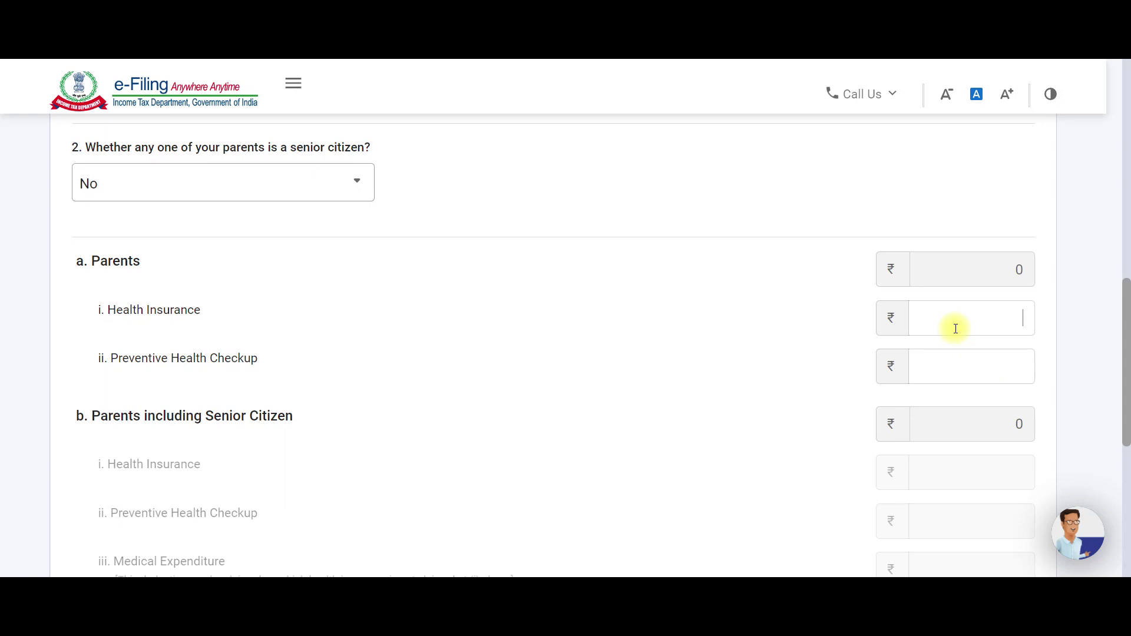
{"action": "scroll", "coordinate": [955, 327], "scroll_direction": "down", "scroll_amount": 2}
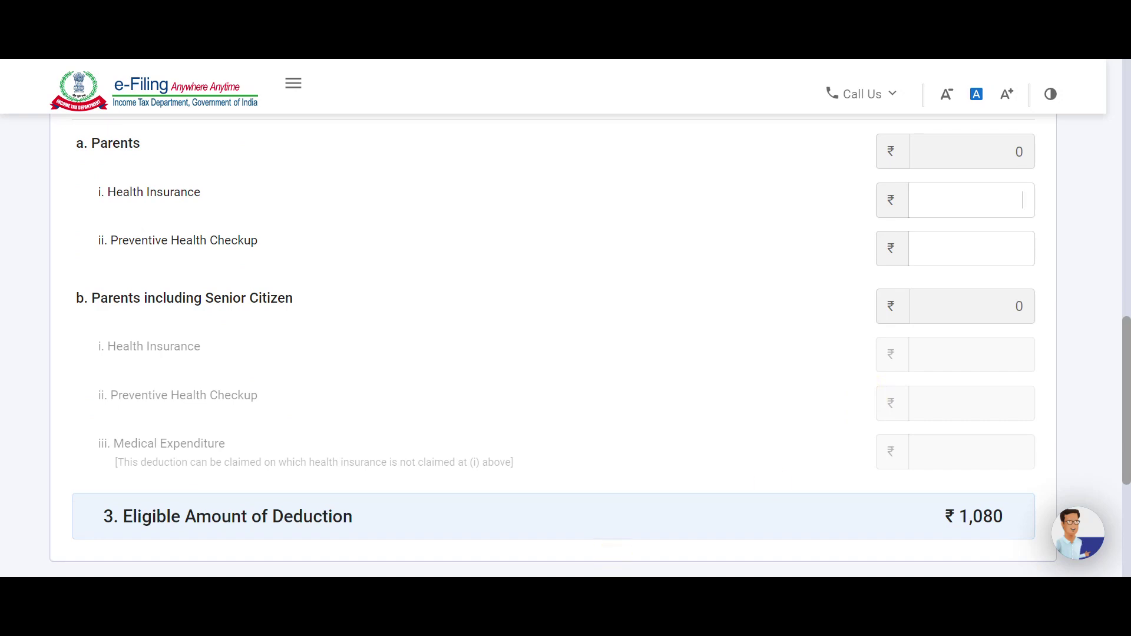
{"action": "mouse_move", "coordinate": [591, 575]}
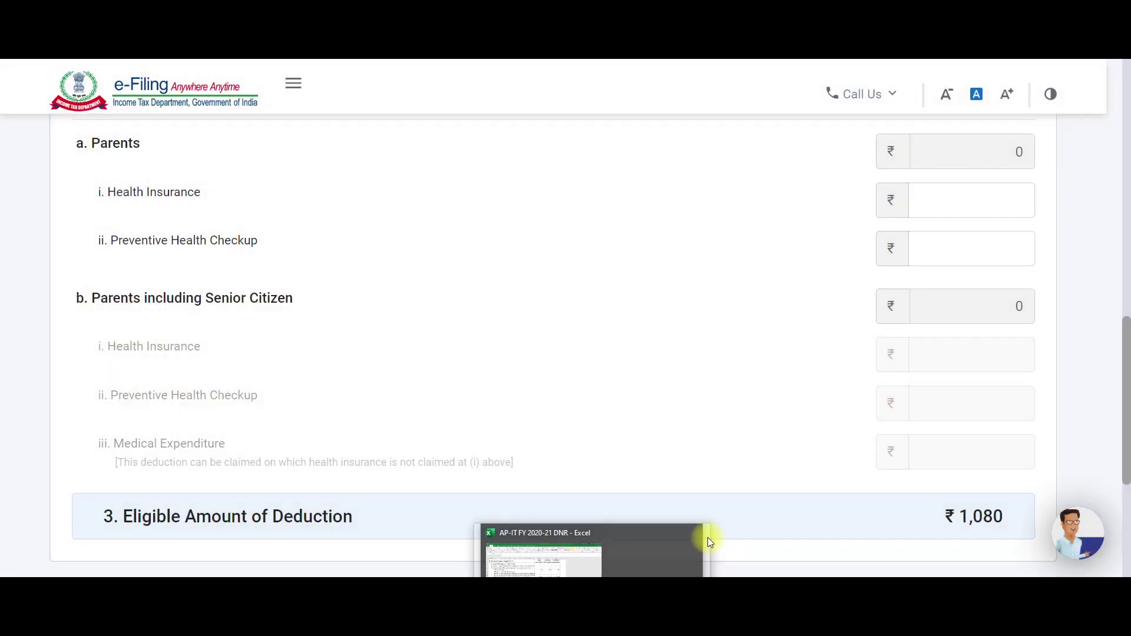
Recheck the 1,080 80D premium on the Excel Chapter VI A sheet, then return to the portal.
{"action": "left_click", "coordinate": [706, 548]}
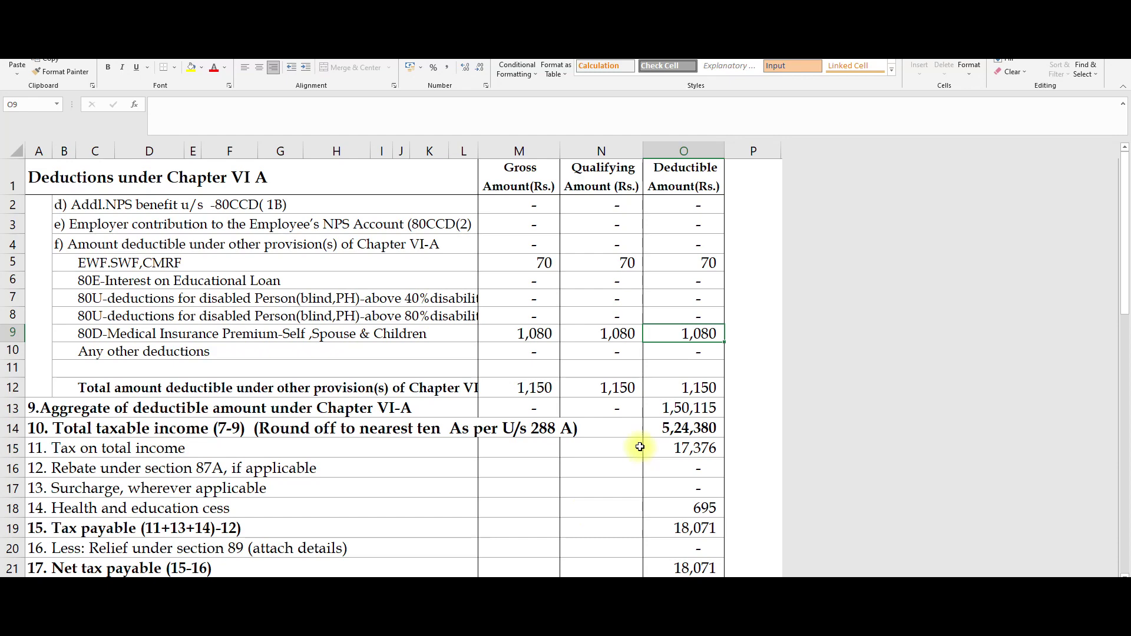
{"action": "scroll", "coordinate": [312, 354], "scroll_direction": "down", "scroll_amount": 1}
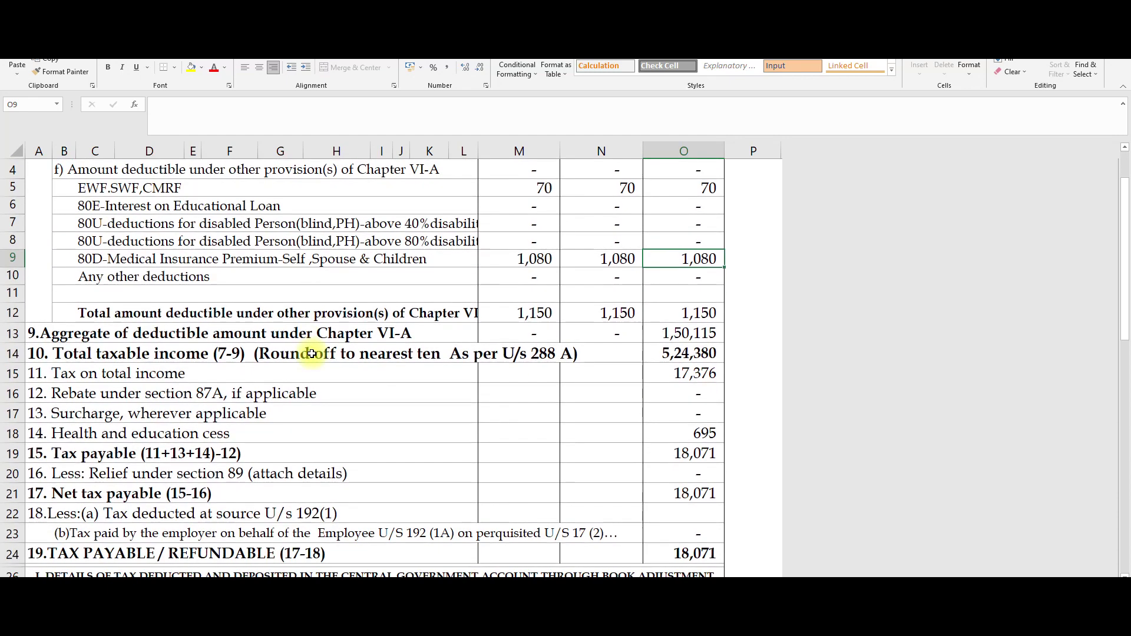
{"action": "scroll", "coordinate": [310, 353], "scroll_direction": "up", "scroll_amount": 1}
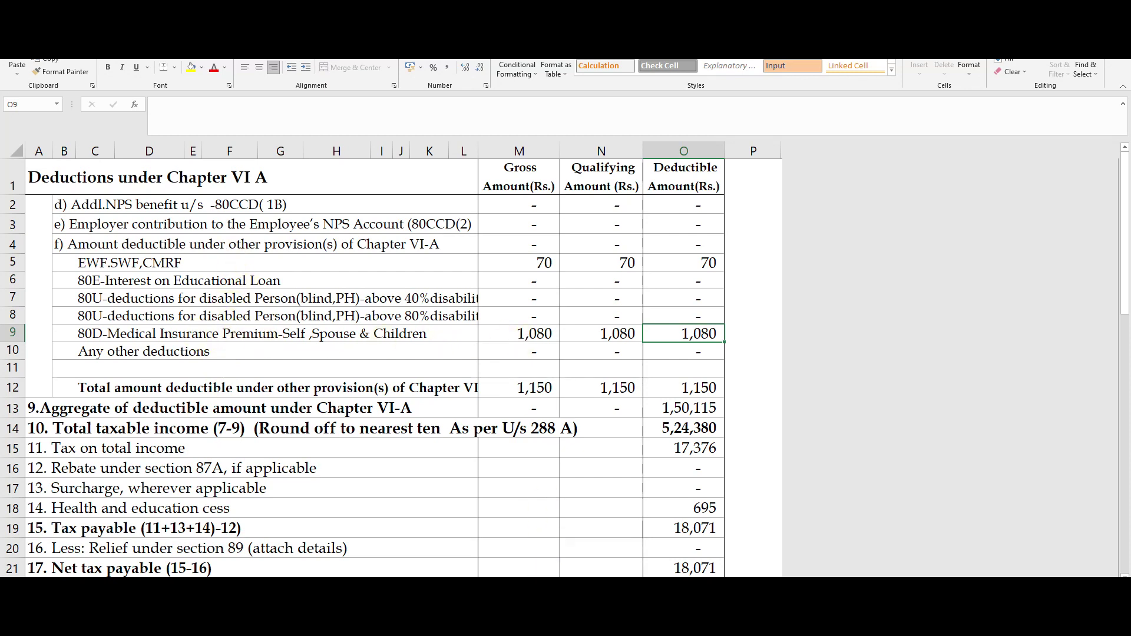
{"action": "left_click", "coordinate": [449, 554]}
Add the ₹1,080 80D deduction to the return.
{"action": "scroll", "coordinate": [661, 469], "scroll_direction": "down", "scroll_amount": 2}
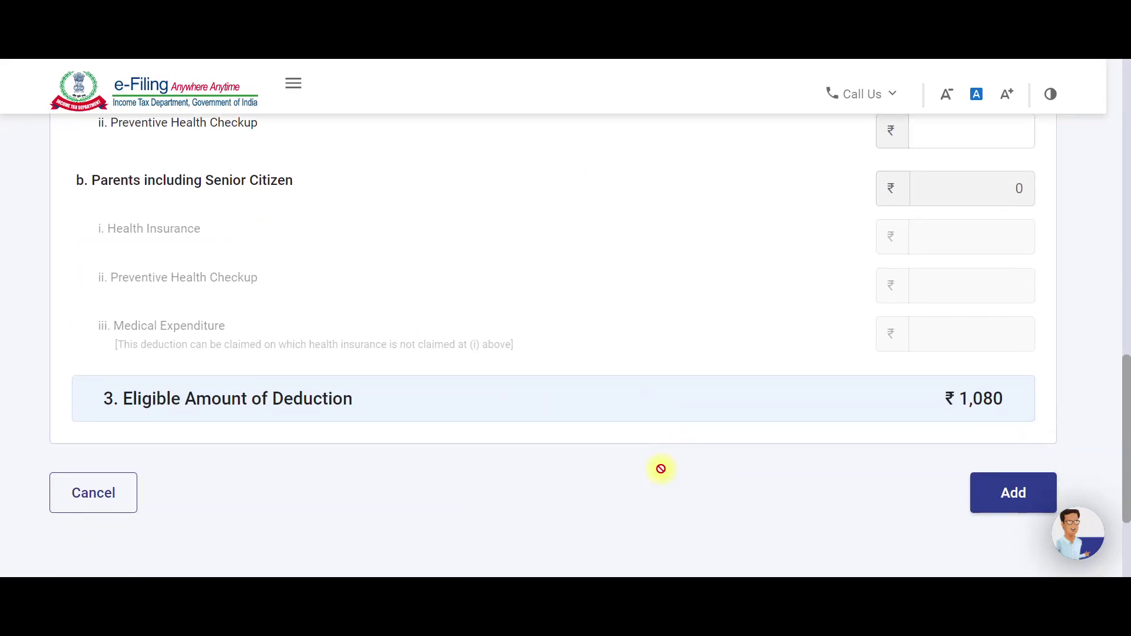
{"action": "scroll", "coordinate": [661, 470], "scroll_direction": "down", "scroll_amount": 1}
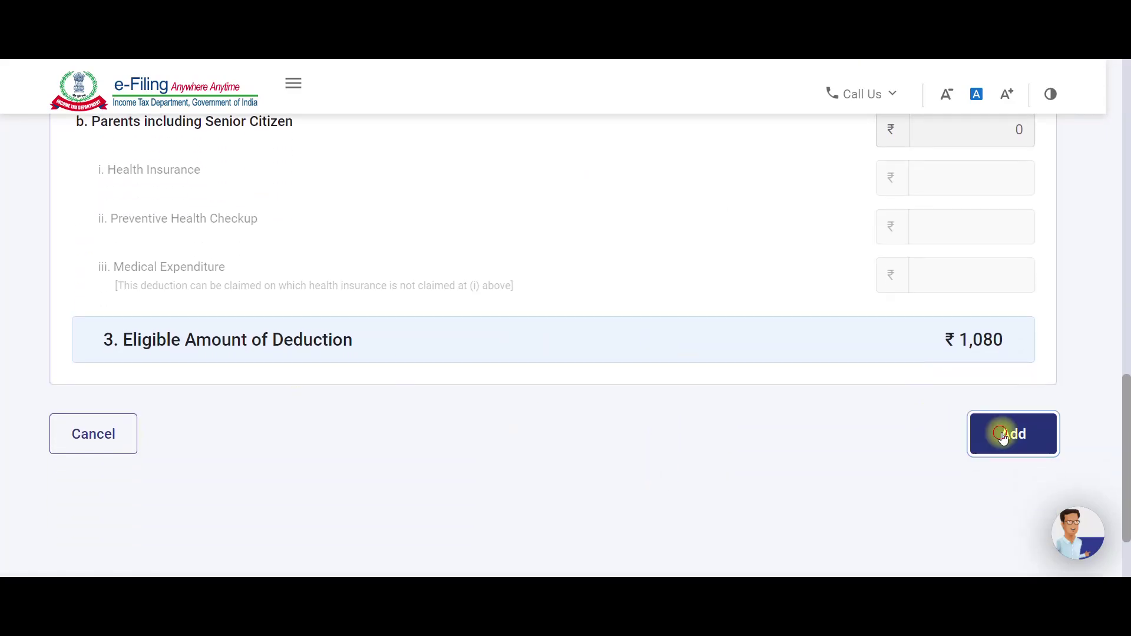
{"action": "left_click", "coordinate": [1002, 437]}
On the Verify your deductions page, start a new 80G donation claim.
{"action": "scroll", "coordinate": [611, 383], "scroll_direction": "down", "scroll_amount": 4}
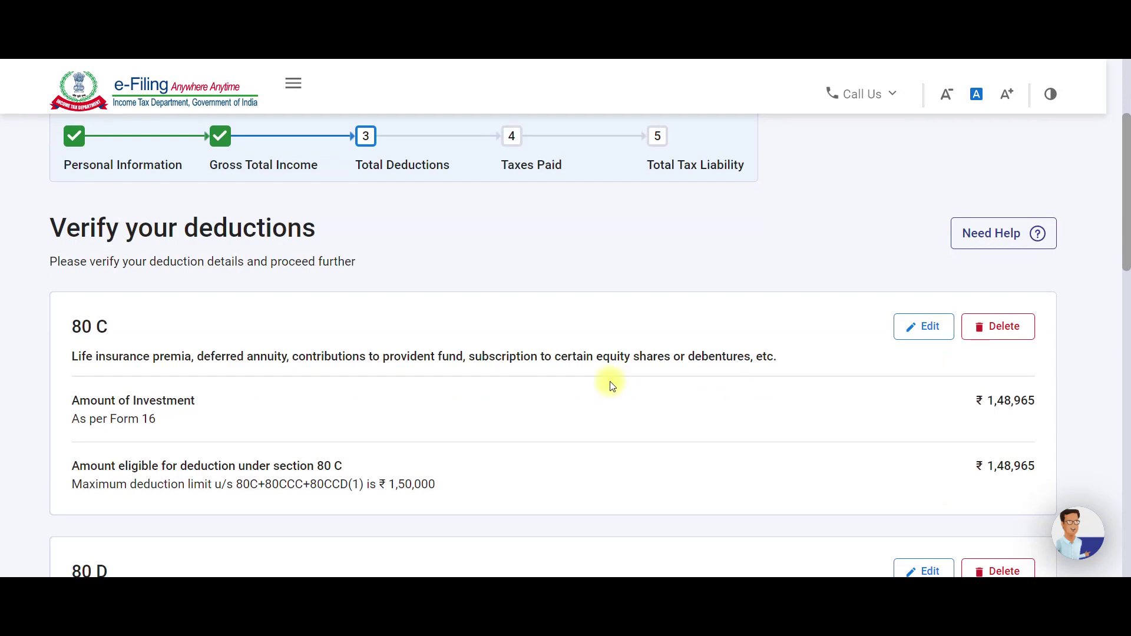
{"action": "scroll", "coordinate": [611, 383], "scroll_direction": "down", "scroll_amount": 9}
{"action": "scroll", "coordinate": [611, 386], "scroll_direction": "down", "scroll_amount": 2}
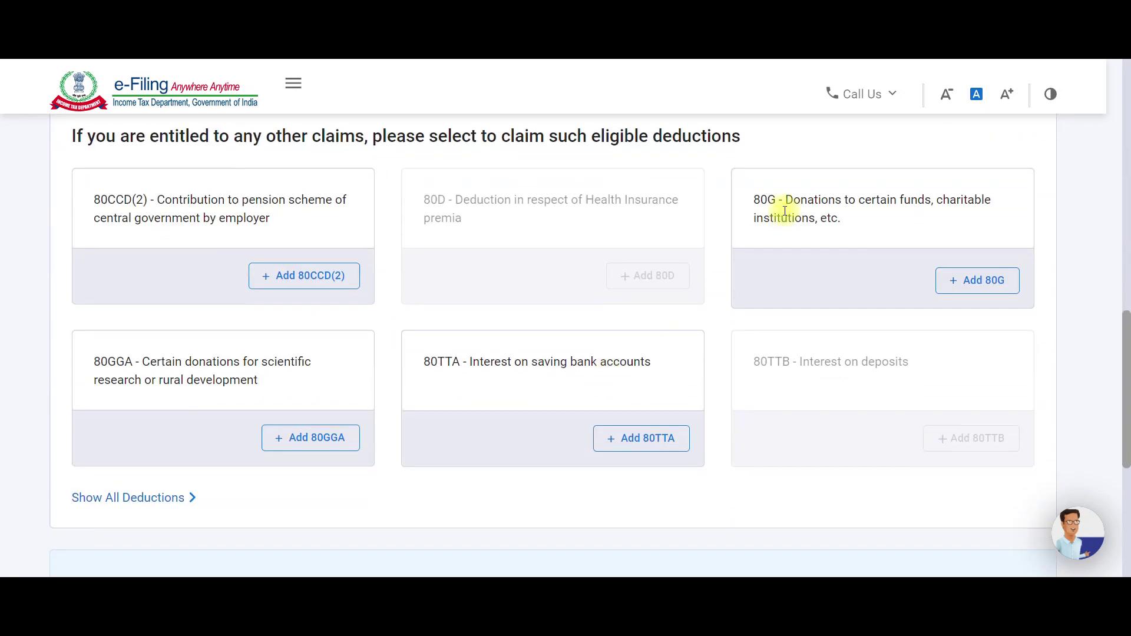
{"action": "left_click", "coordinate": [980, 281]}
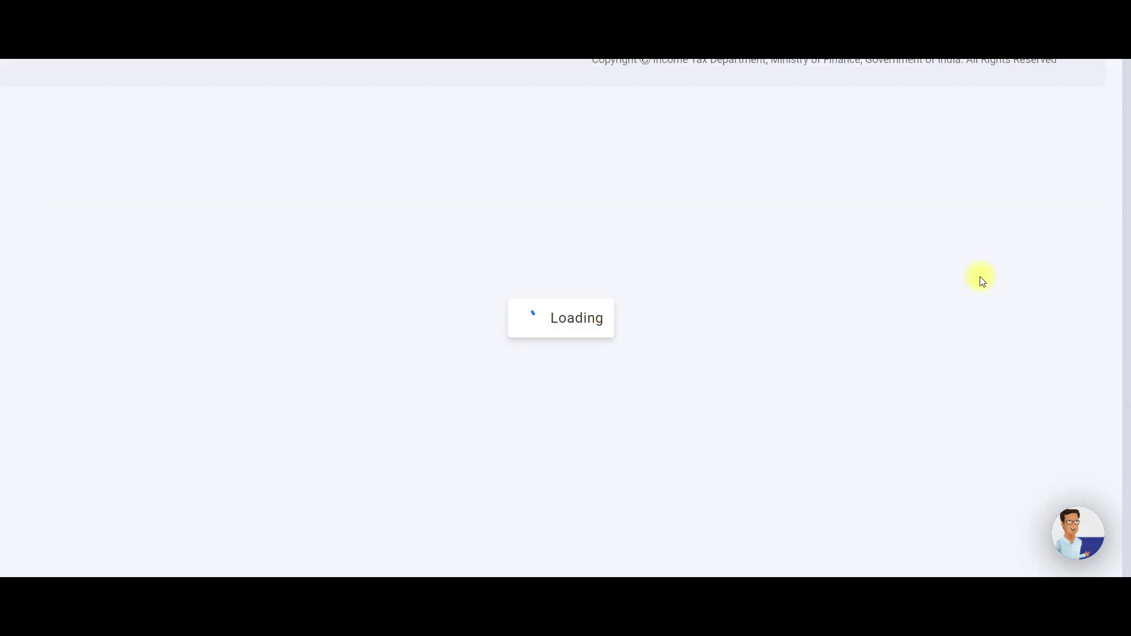
Choose donations with 100% deduction without qualifying limit and enter the donee's PAN.
{"action": "scroll", "coordinate": [301, 317], "scroll_direction": "down", "scroll_amount": 2}
{"action": "left_click", "coordinate": [275, 317]}
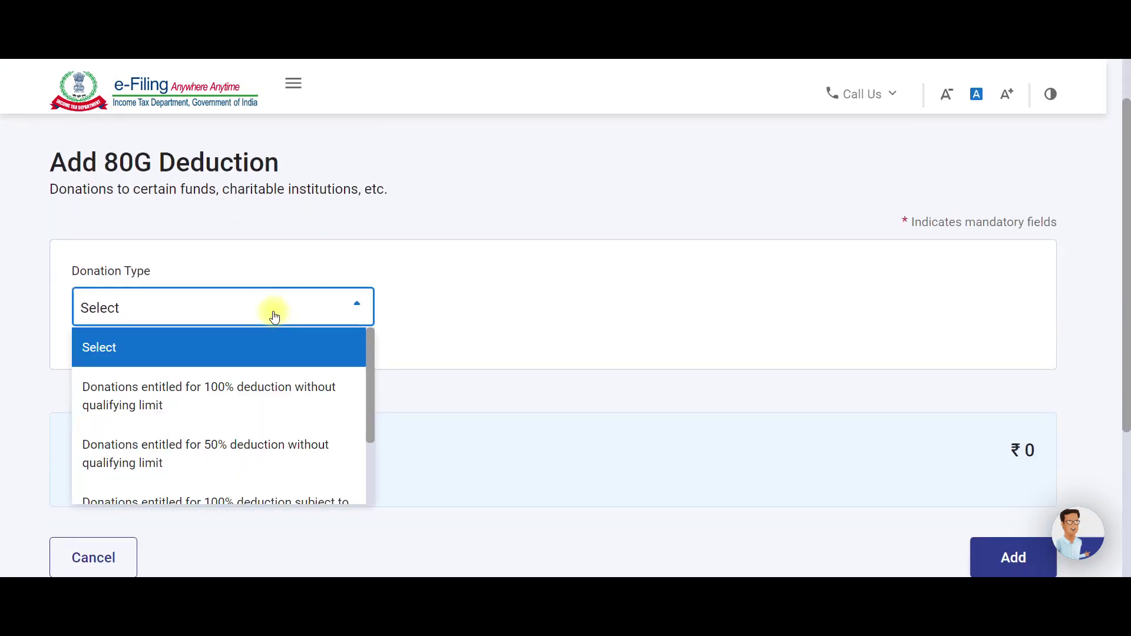
{"action": "left_click", "coordinate": [257, 396]}
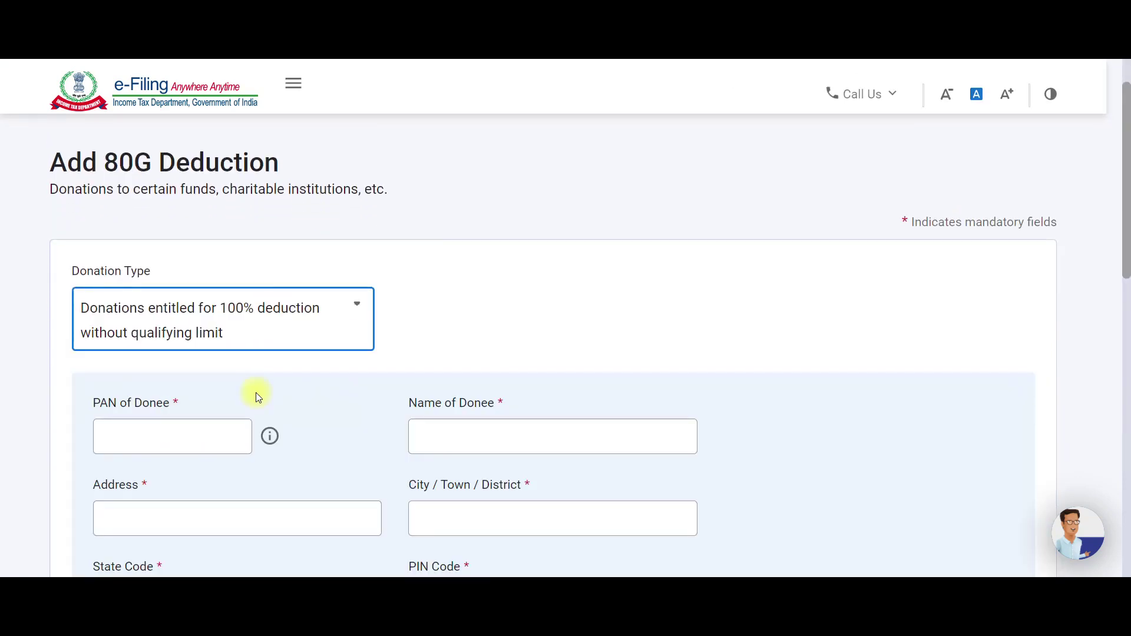
{"action": "scroll", "coordinate": [259, 391], "scroll_direction": "down", "scroll_amount": 2}
{"action": "left_click", "coordinate": [168, 305]}
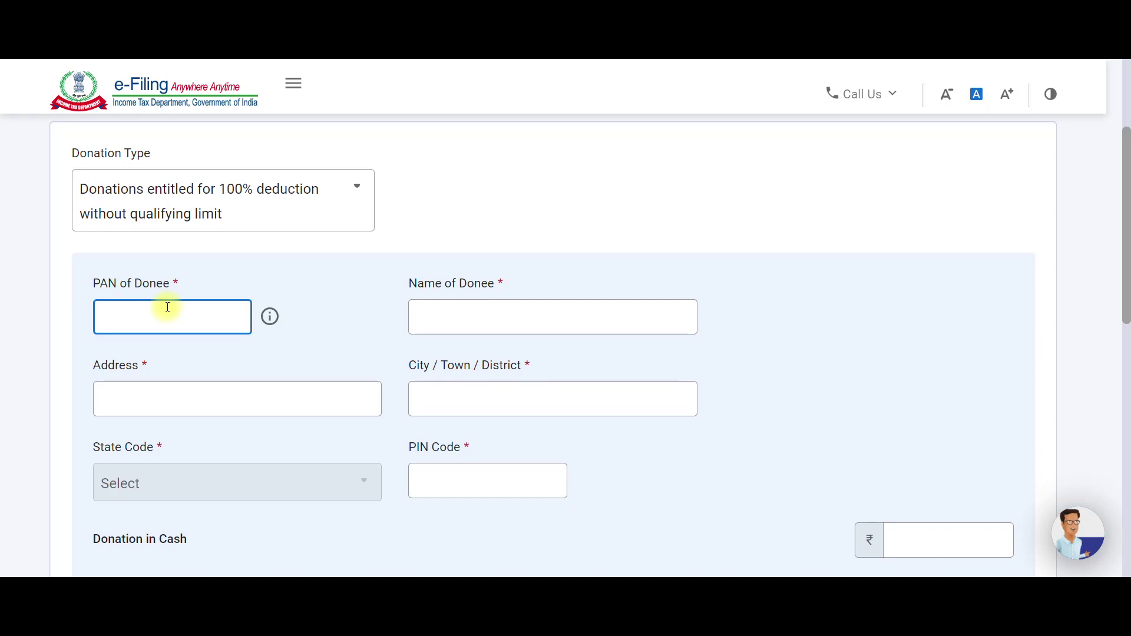
{"action": "type", "text": "GGGGG0000G"}
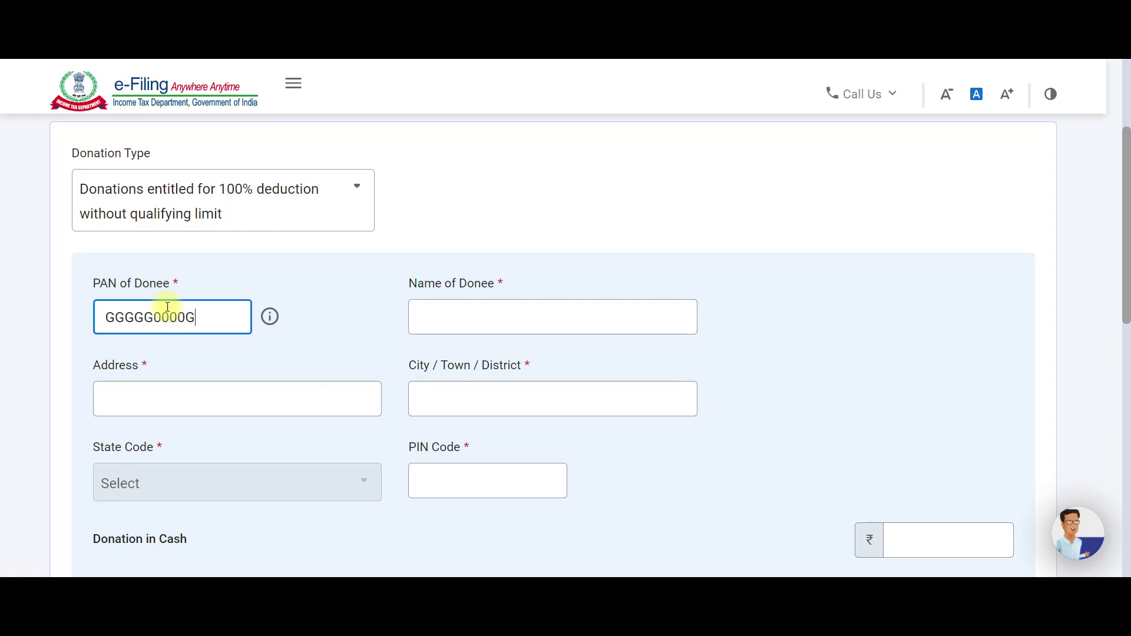
Fill the donee name GOVT OF AP, address AMARAVATHI, city GUNTUR and PIN 522020.
{"action": "left_click", "coordinate": [457, 314]}
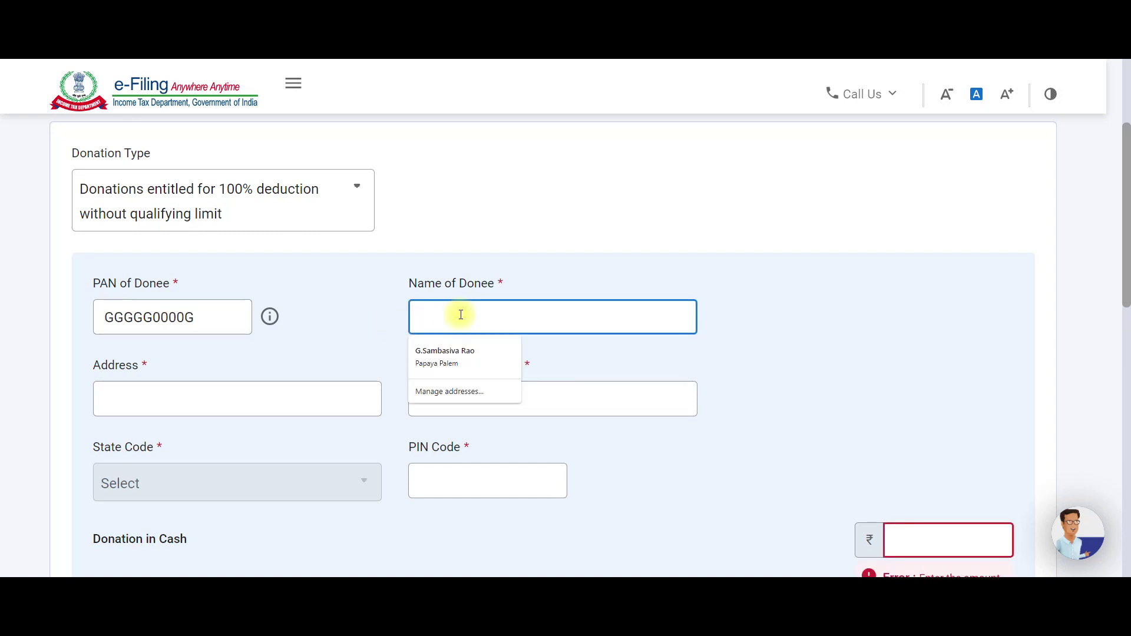
{"action": "type", "text": "gO"}
{"action": "key", "text": "BackSpace"}
{"action": "key", "text": "BackSpace"}
{"action": "type", "text": "GO"}
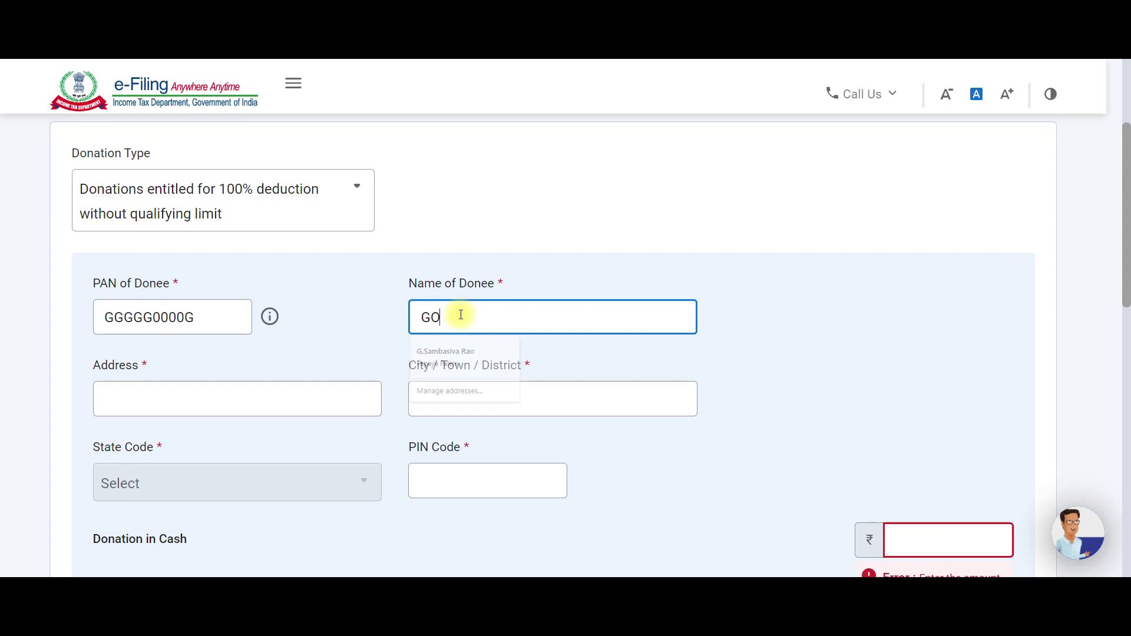
{"action": "type", "text": "VT OF AP"}
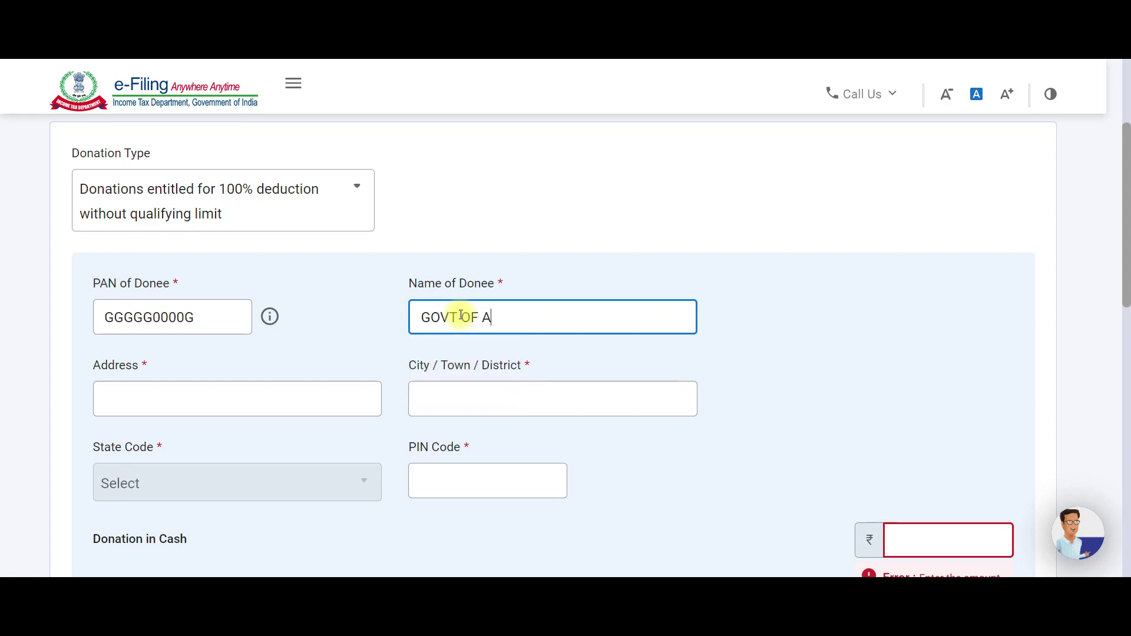
{"action": "left_click", "coordinate": [251, 401]}
{"action": "type", "text": "AMARAVATHI"}
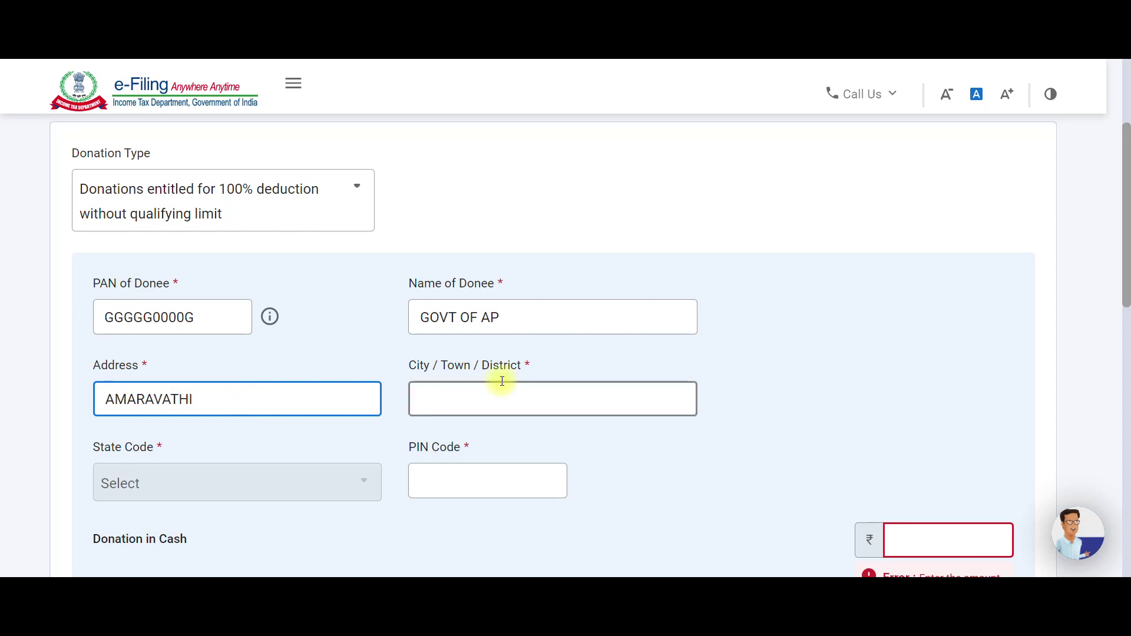
{"action": "left_click", "coordinate": [504, 394]}
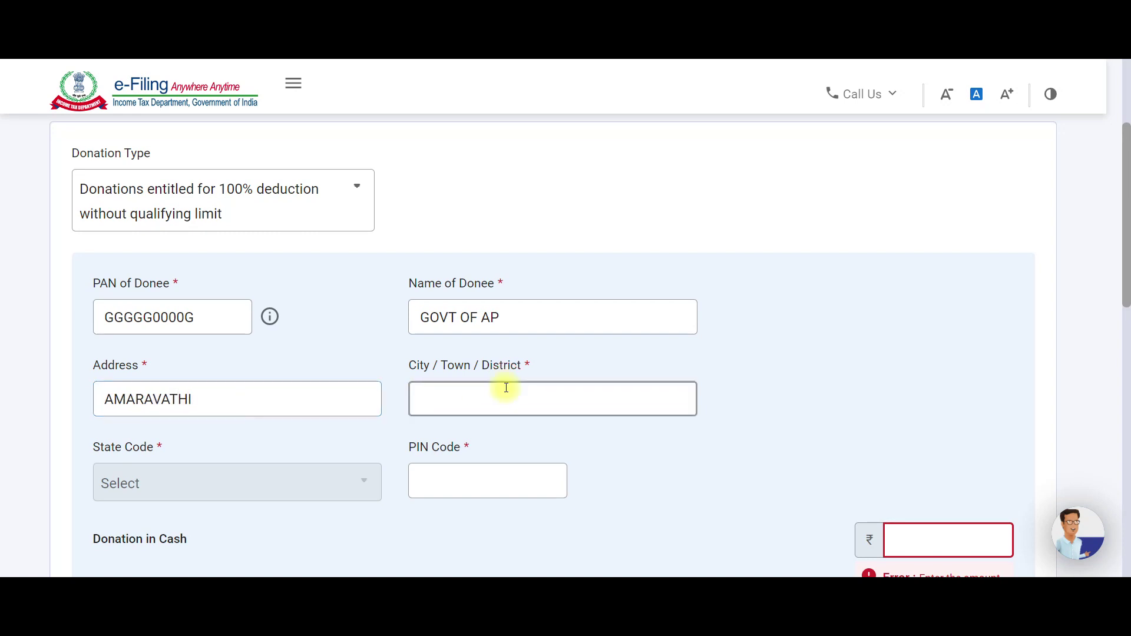
{"action": "type", "text": "GU"}
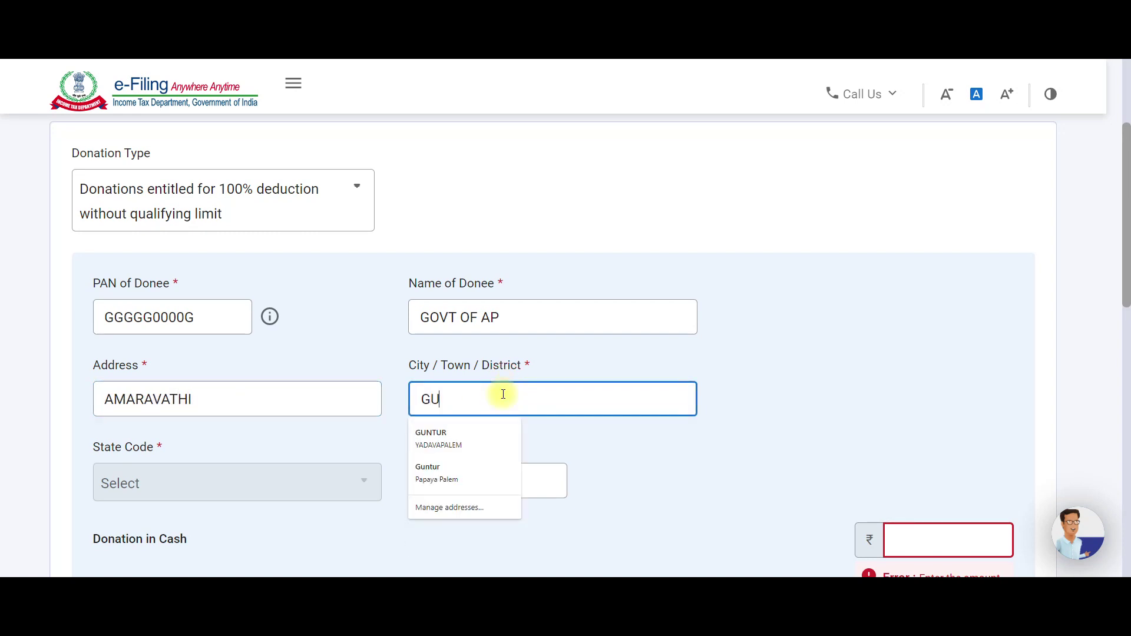
{"action": "type", "text": "NTUR"}
{"action": "left_click", "coordinate": [442, 477]}
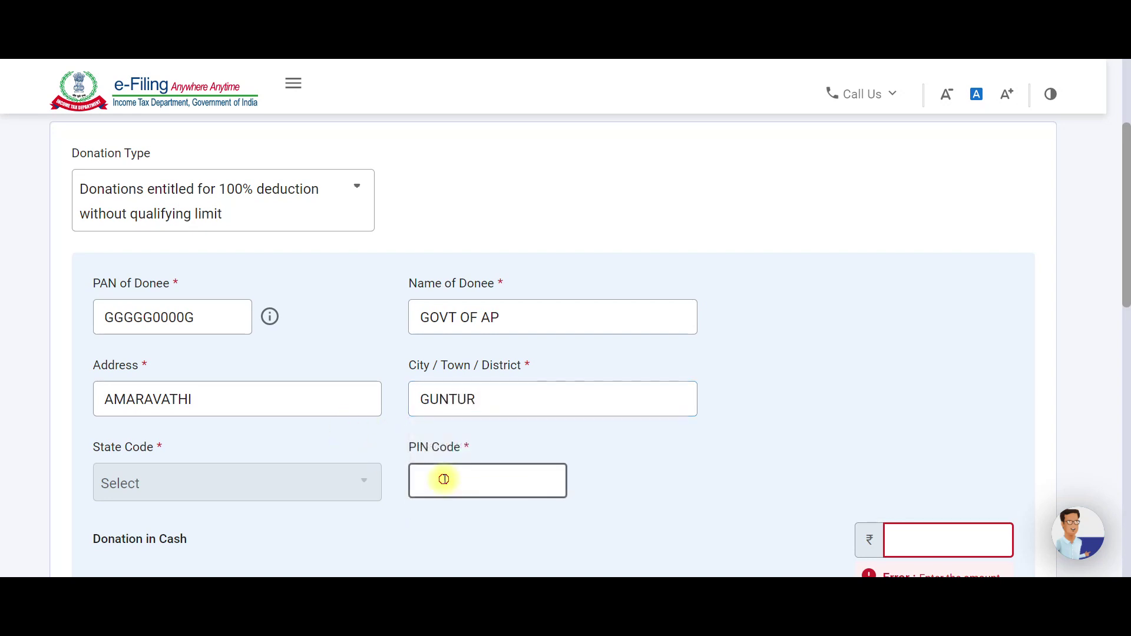
{"action": "type", "text": "522020"}
{"action": "scroll", "coordinate": [691, 458], "scroll_direction": "down", "scroll_amount": 1}
{"action": "scroll", "coordinate": [692, 458], "scroll_direction": "down", "scroll_amount": 3}
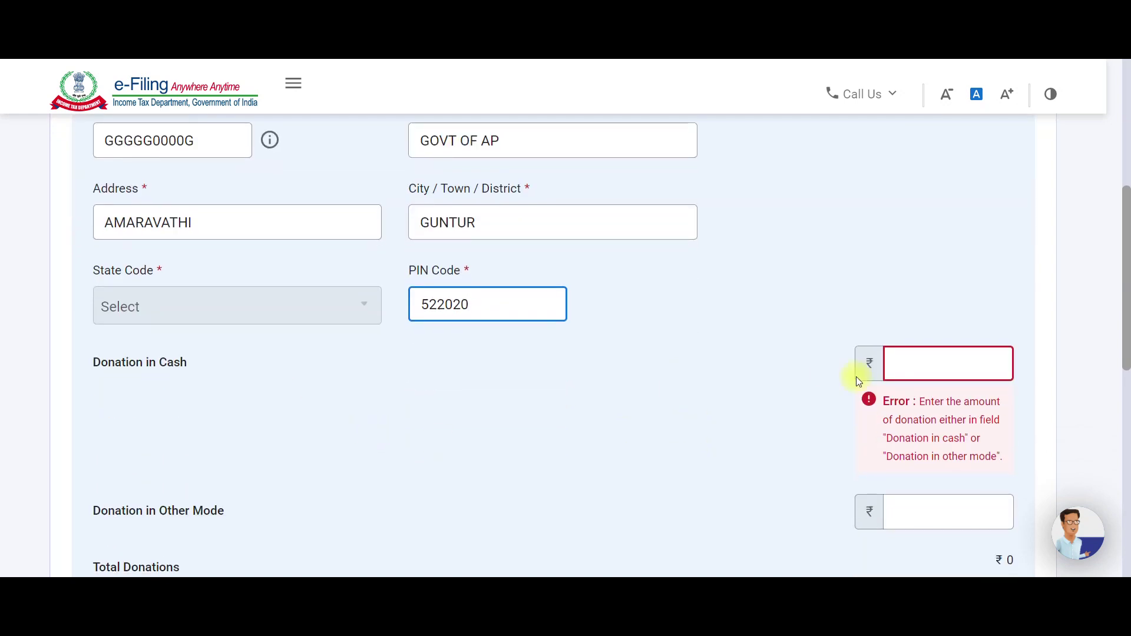
{"action": "scroll", "coordinate": [819, 428], "scroll_direction": "down", "scroll_amount": 1}
Enter a ₹70 donation in other mode and save the GOVT OF AP donee entry.
{"action": "left_click", "coordinate": [937, 446]}
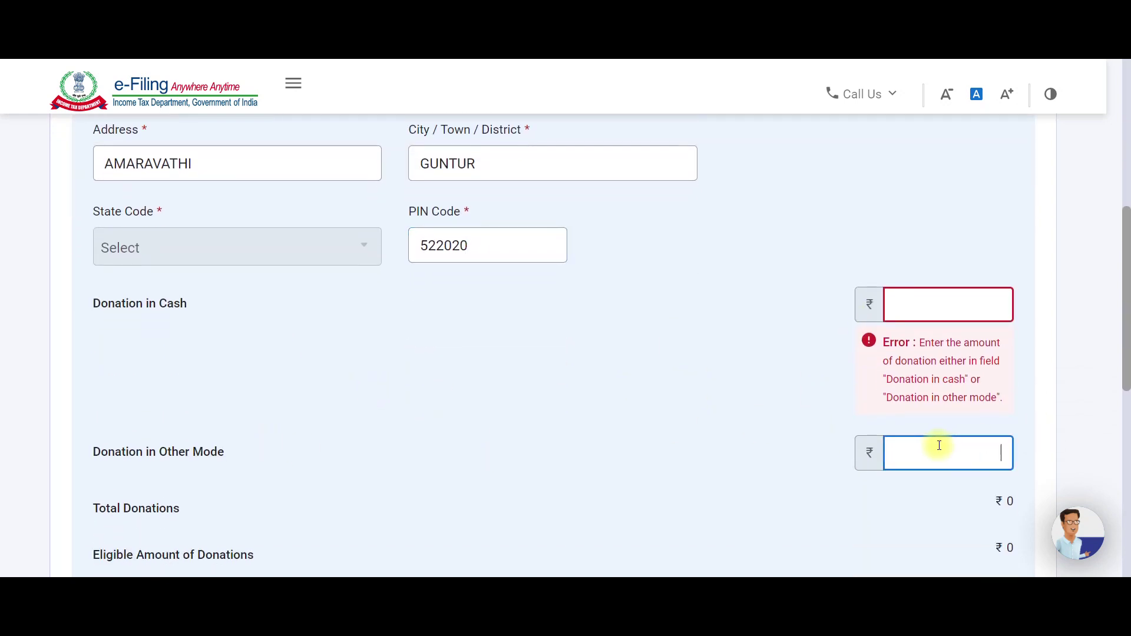
{"action": "type", "text": "70"}
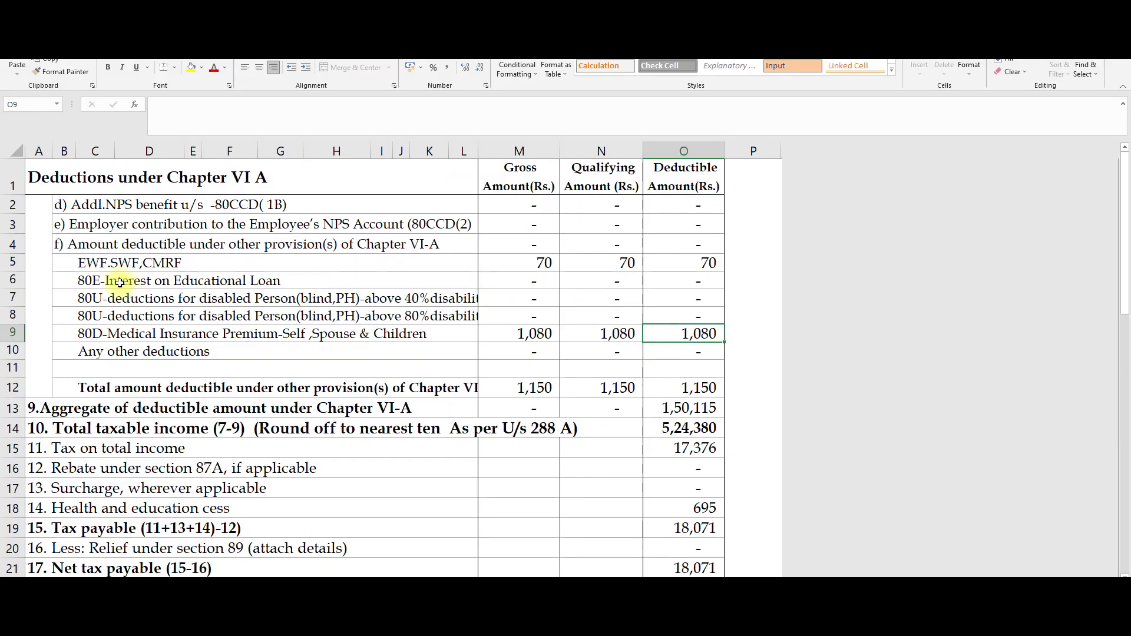
{"action": "left_click", "coordinate": [111, 266]}
{"action": "left_click", "coordinate": [567, 263]}
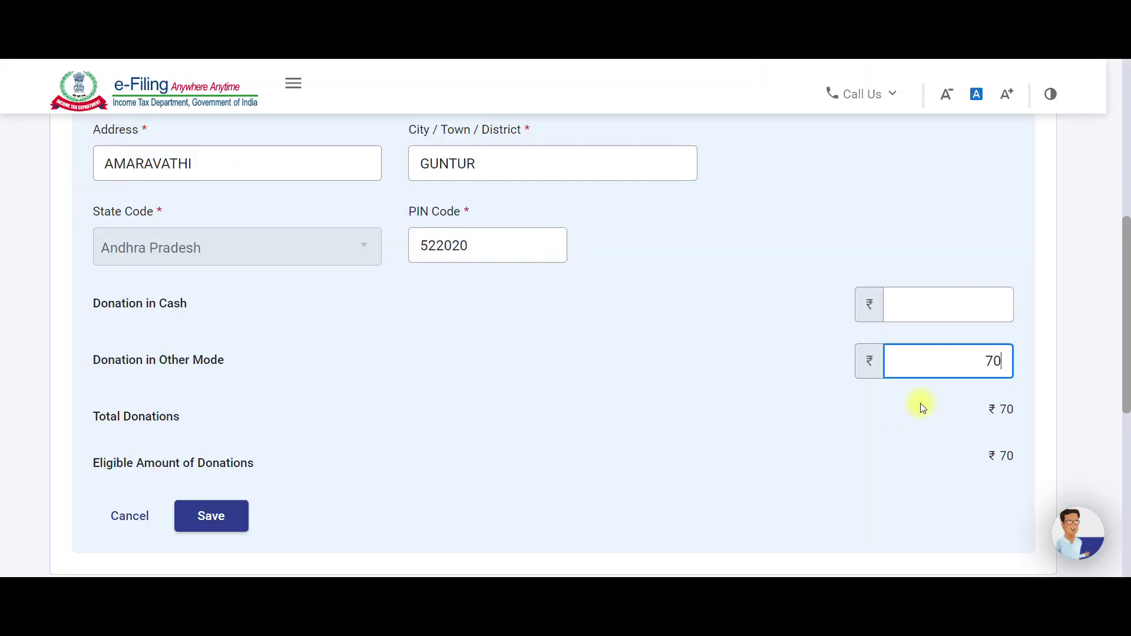
{"action": "left_click", "coordinate": [784, 435]}
{"action": "scroll", "coordinate": [784, 435], "scroll_direction": "down", "scroll_amount": 3}
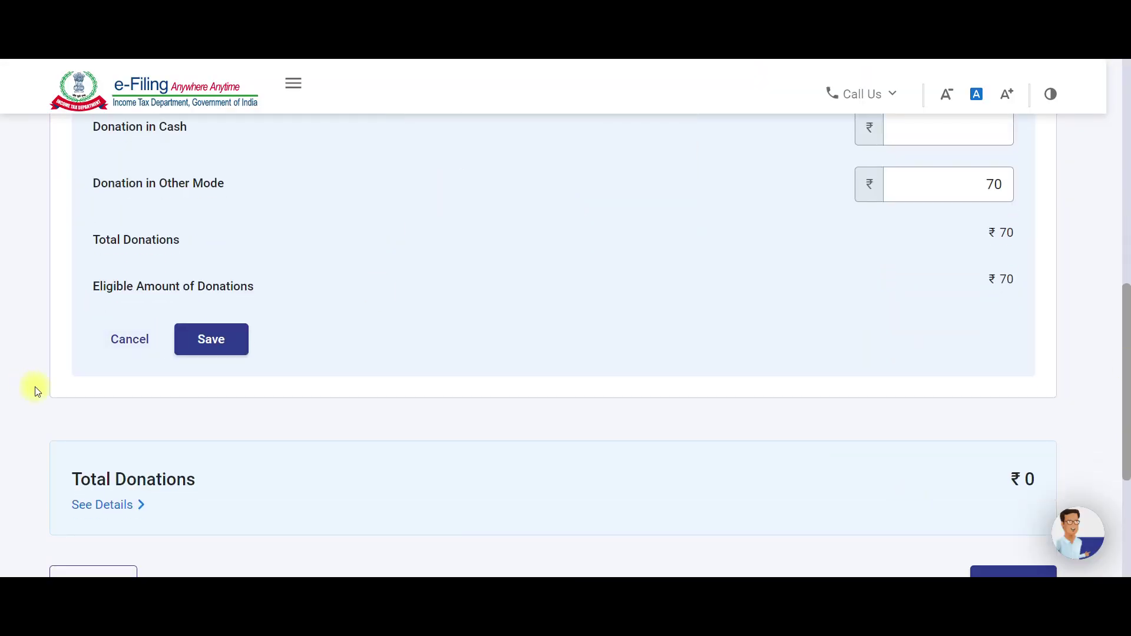
{"action": "left_click", "coordinate": [221, 344]}
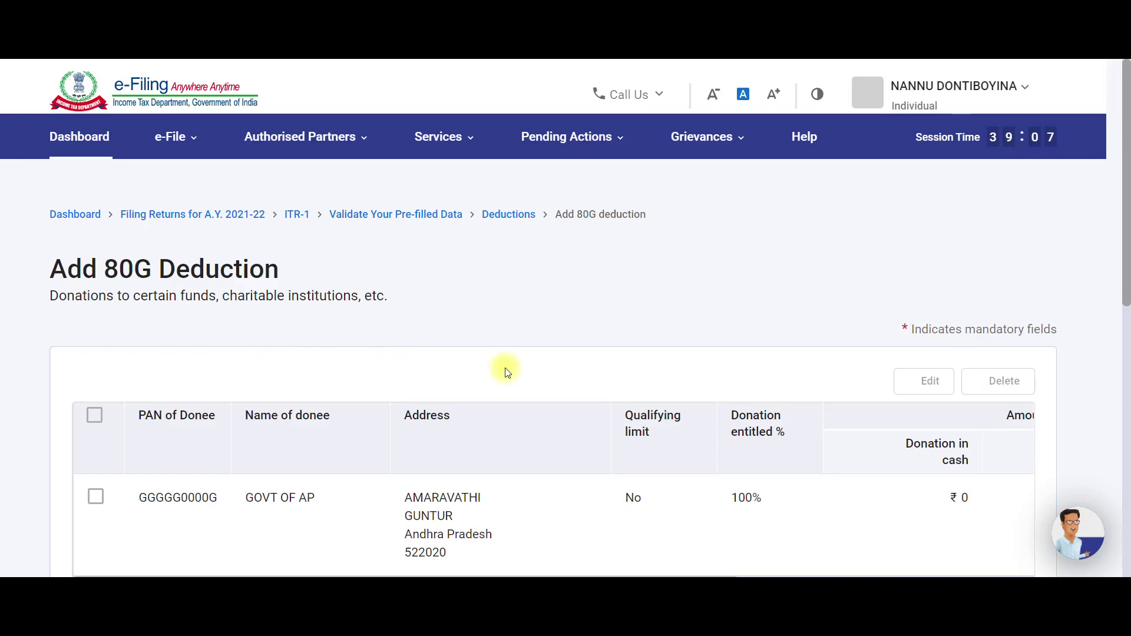
{"action": "scroll", "coordinate": [538, 379], "scroll_direction": "down", "scroll_amount": 6}
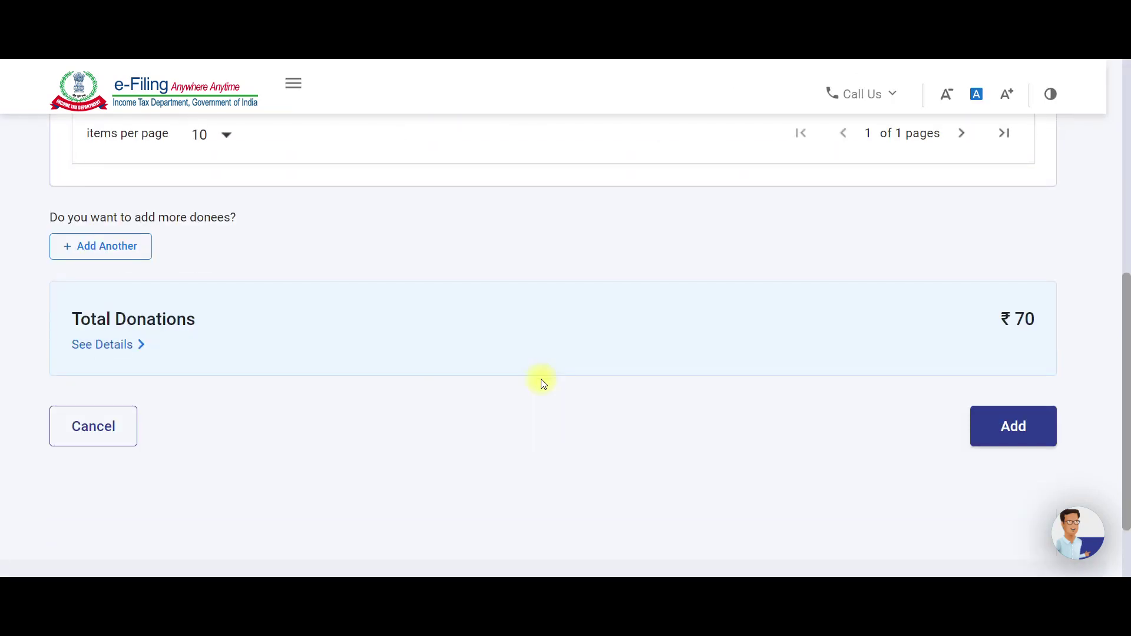
Add the ₹70 80G claim and review Total Deductions of ₹1,50,115.
{"action": "left_click", "coordinate": [1000, 429]}
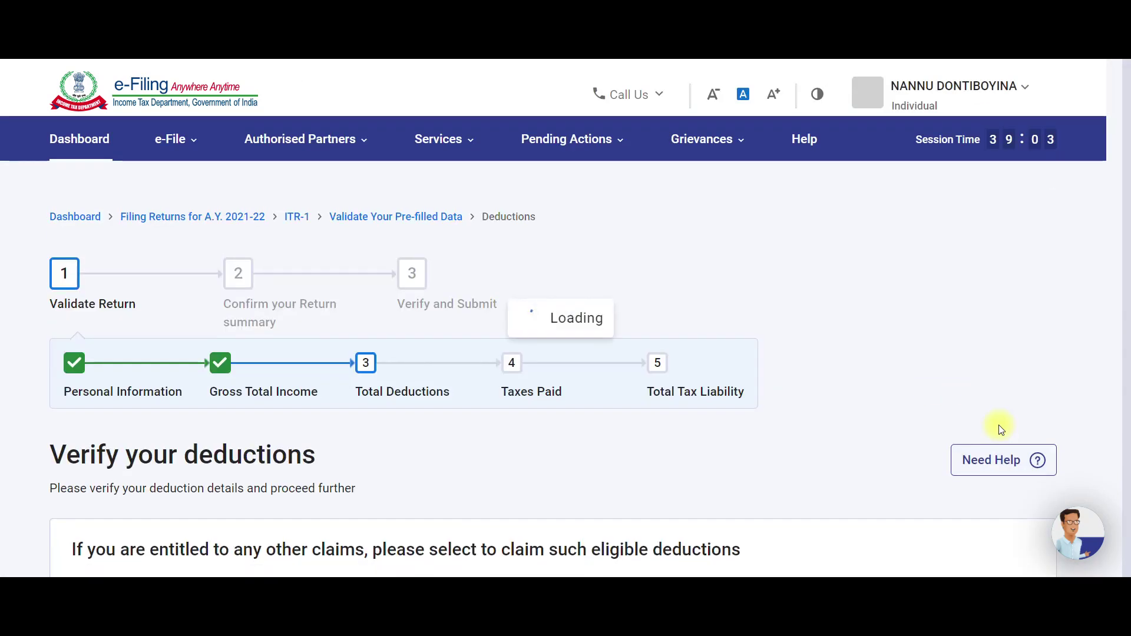
{"action": "scroll", "coordinate": [580, 416], "scroll_direction": "down", "scroll_amount": 9}
{"action": "scroll", "coordinate": [581, 419], "scroll_direction": "down", "scroll_amount": 4}
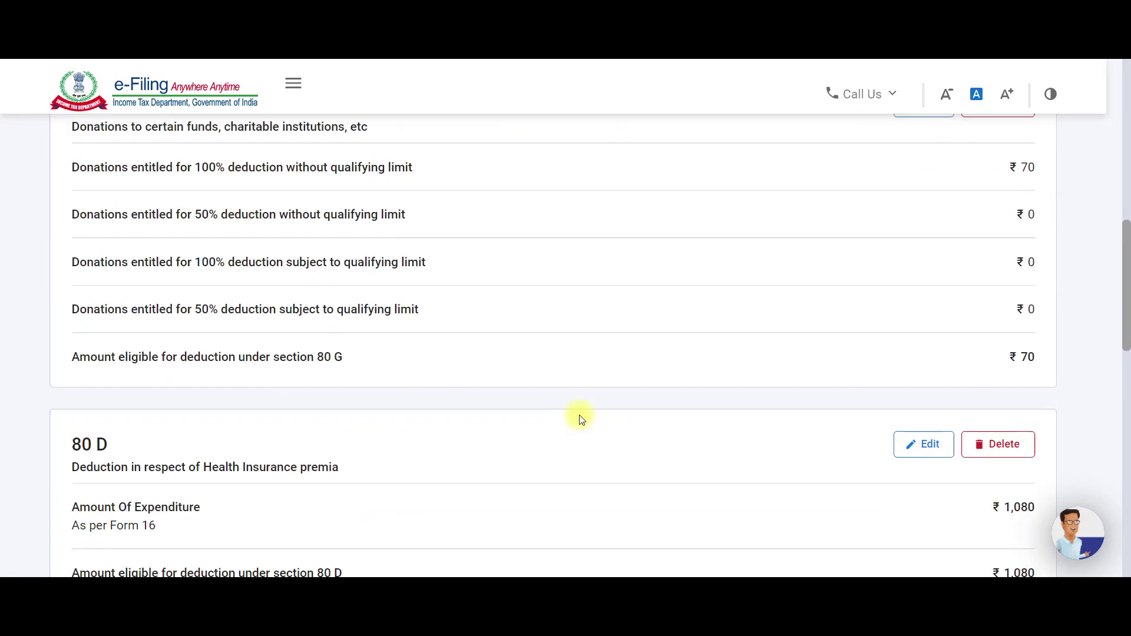
{"action": "scroll", "coordinate": [581, 418], "scroll_direction": "down", "scroll_amount": 4}
{"action": "scroll", "coordinate": [580, 418], "scroll_direction": "down", "scroll_amount": 3}
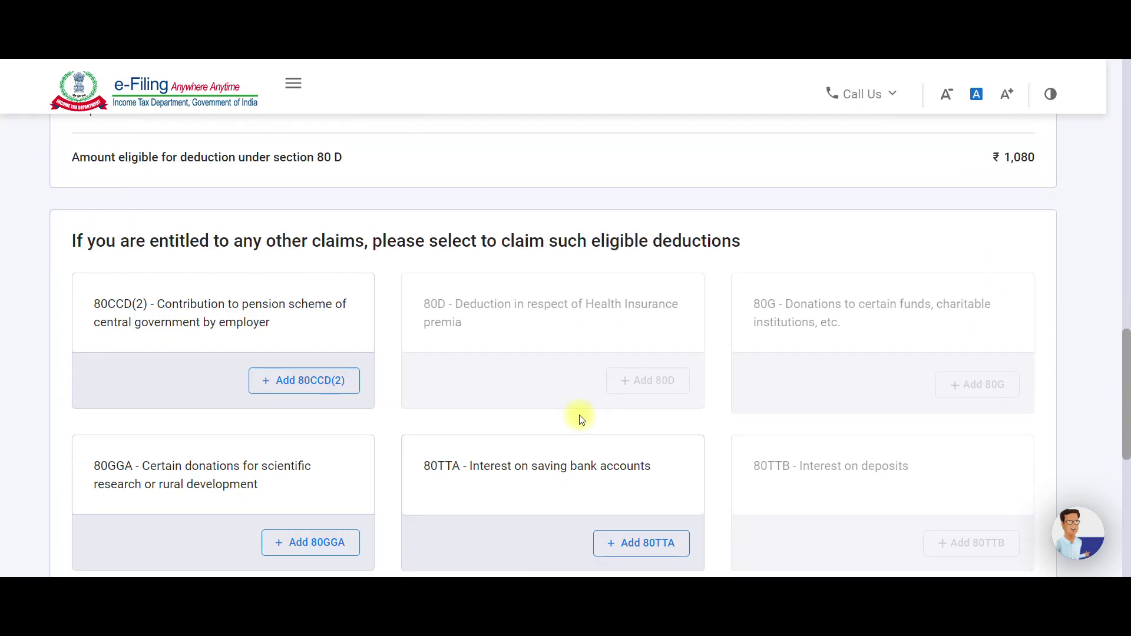
{"action": "scroll", "coordinate": [581, 419], "scroll_direction": "up", "scroll_amount": 3}
{"action": "scroll", "coordinate": [580, 419], "scroll_direction": "down", "scroll_amount": 9}
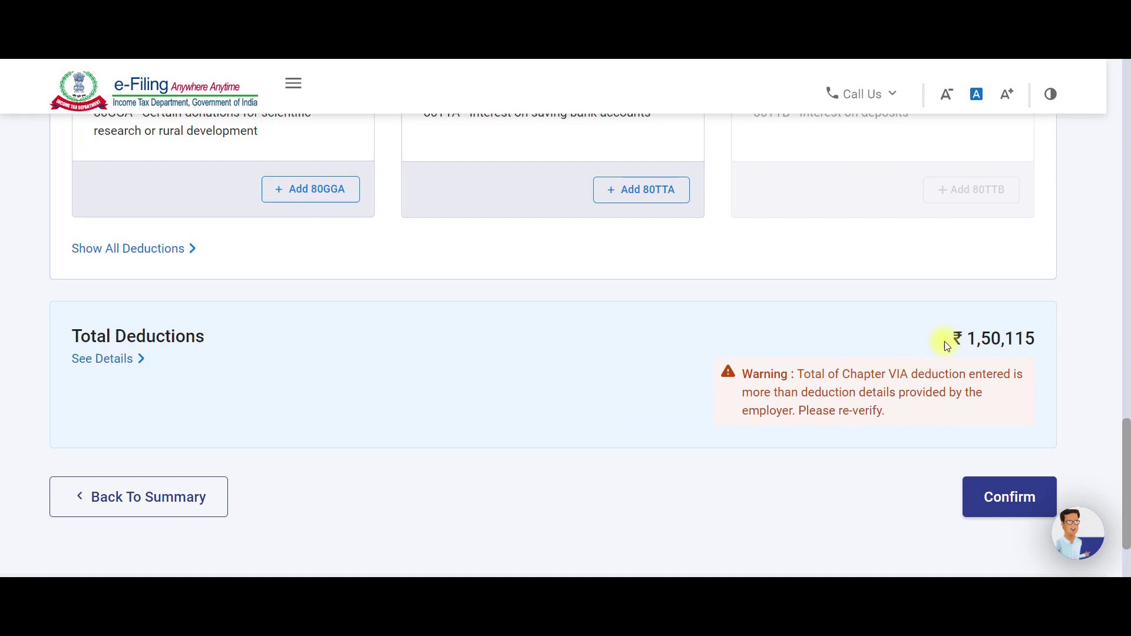
{"action": "key", "text": "alt+Tab"}
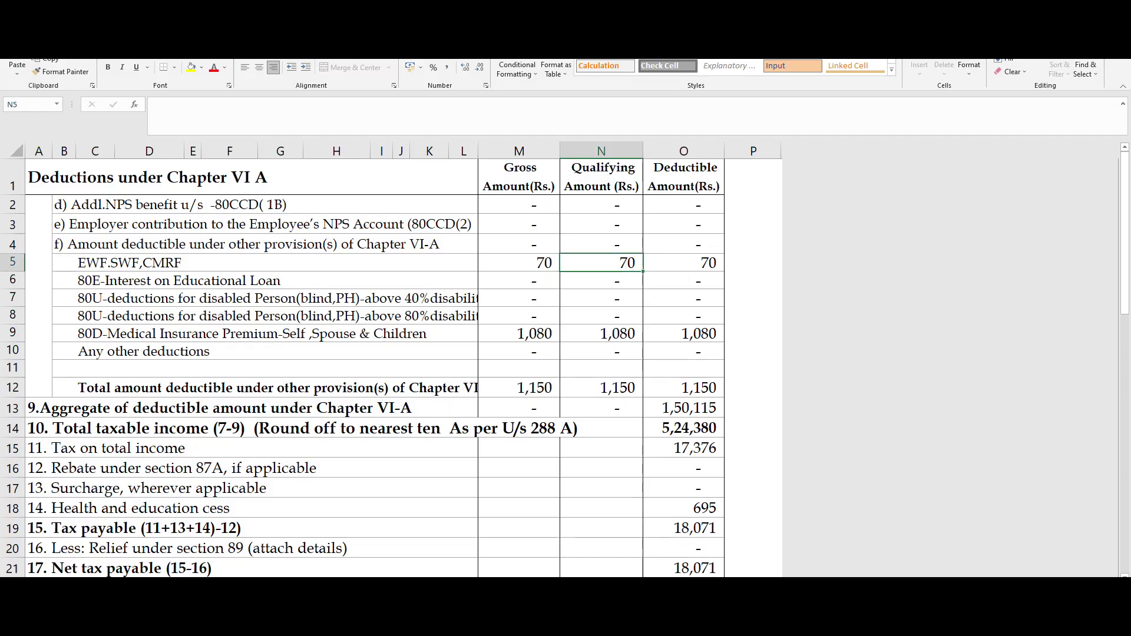
Check cell O13's 1,50,115 aggregate Chapter VI A deduction in Excel against the portal.
{"action": "left_click", "coordinate": [678, 413]}
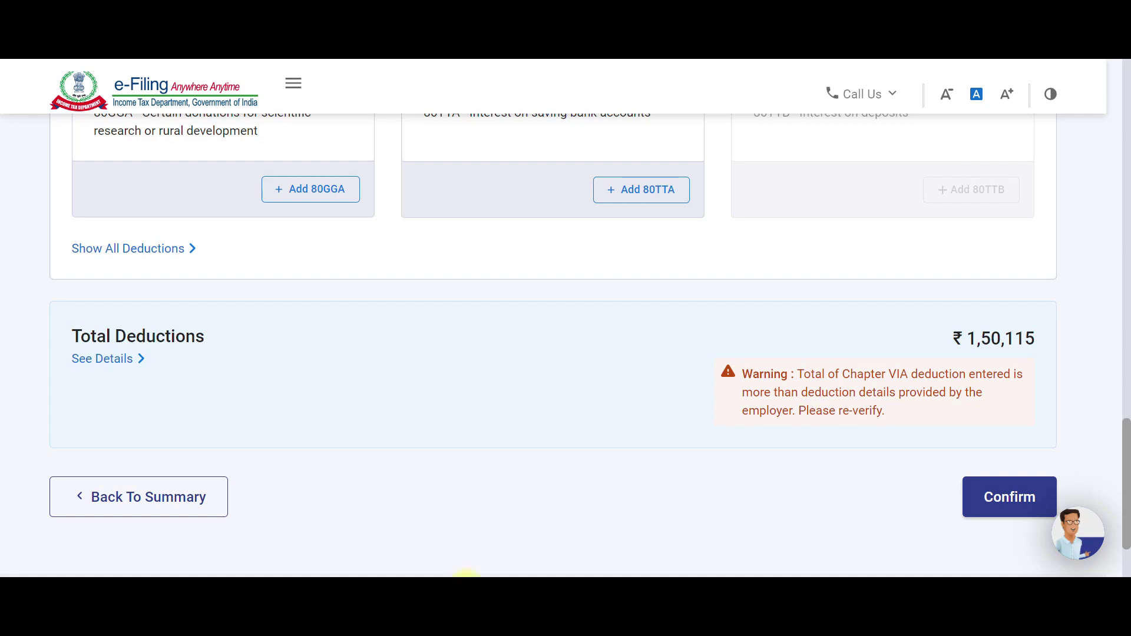
{"action": "scroll", "coordinate": [742, 497], "scroll_direction": "down", "scroll_amount": 2}
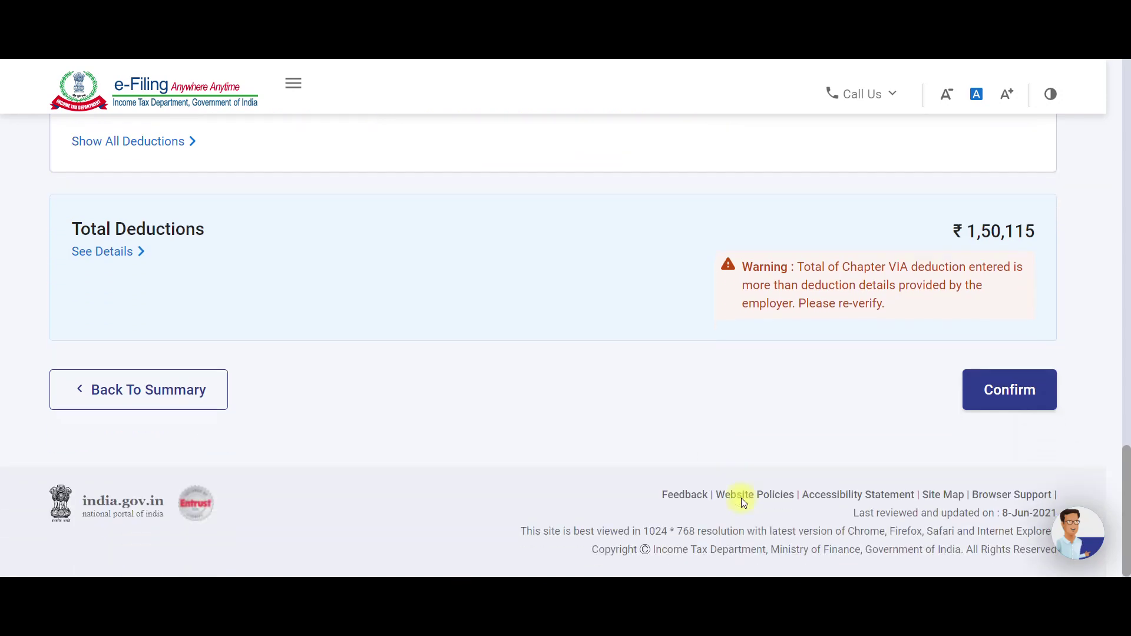
Confirm the ₹1,50,115 Total Deductions and review the return summary down to Proceed.
{"action": "left_click", "coordinate": [989, 394]}
{"action": "scroll", "coordinate": [525, 398], "scroll_direction": "down", "scroll_amount": 5}
{"action": "scroll", "coordinate": [526, 405], "scroll_direction": "down", "scroll_amount": 3}
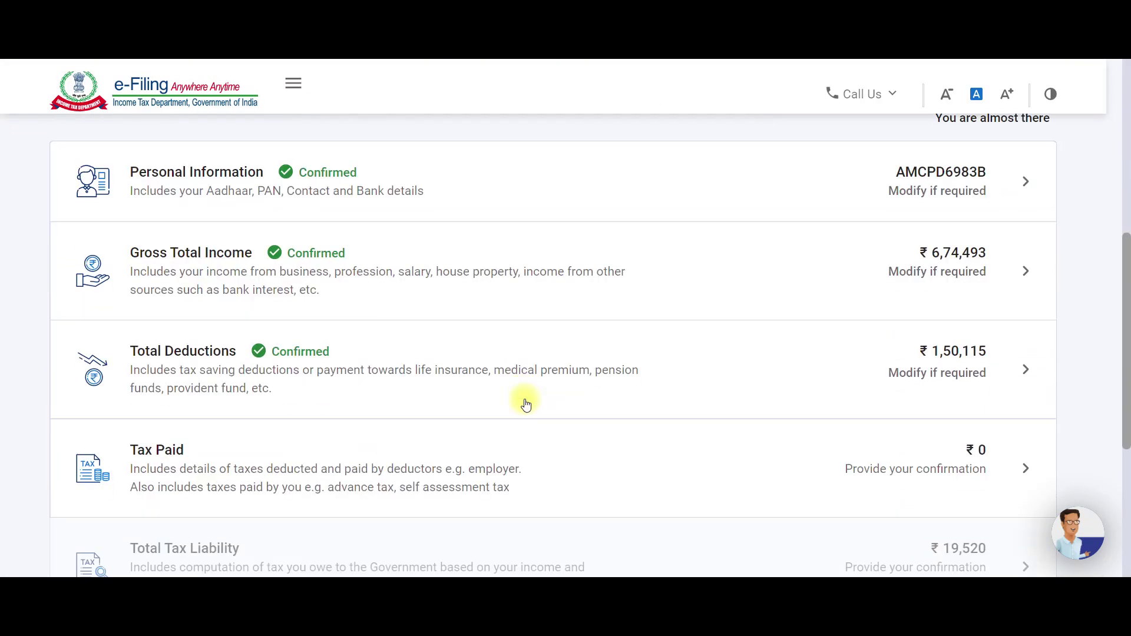
{"action": "scroll", "coordinate": [526, 405], "scroll_direction": "down", "scroll_amount": 2}
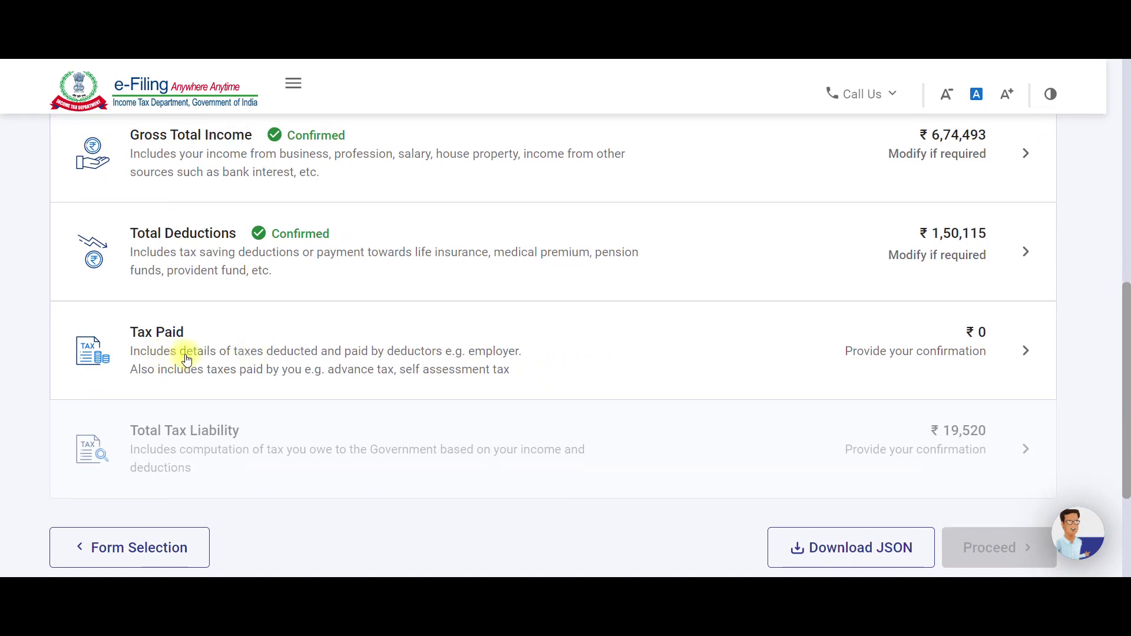
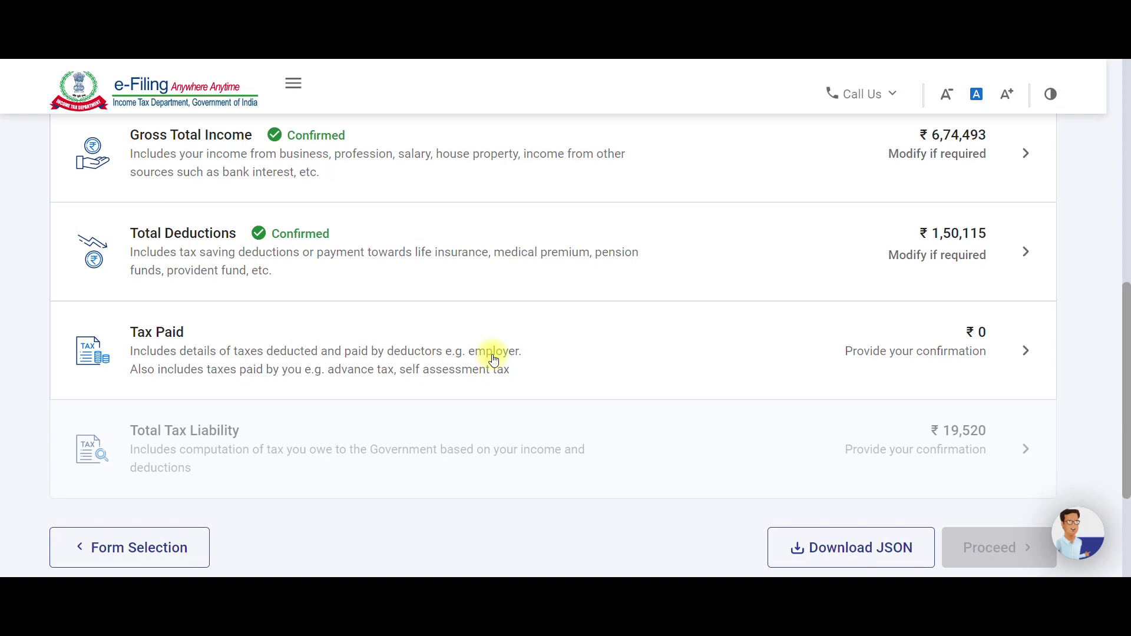
Open the Tax Paid verification and expand the TDS on Salary Income details, showing ₹0.
{"action": "left_click", "coordinate": [985, 349]}
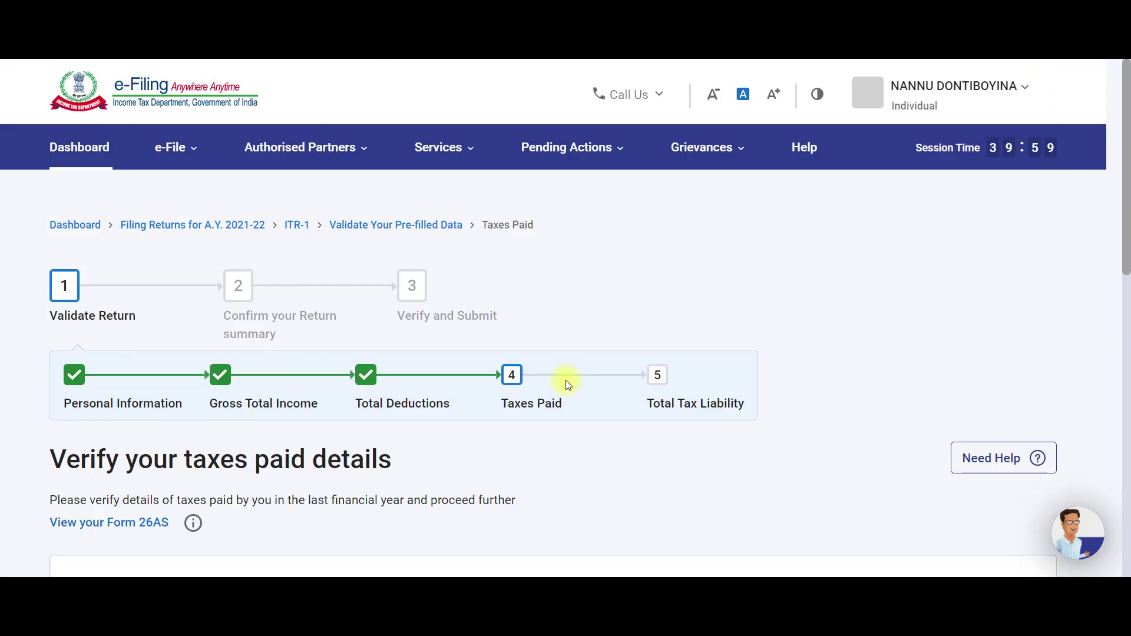
{"action": "scroll", "coordinate": [586, 400], "scroll_direction": "down", "scroll_amount": 8}
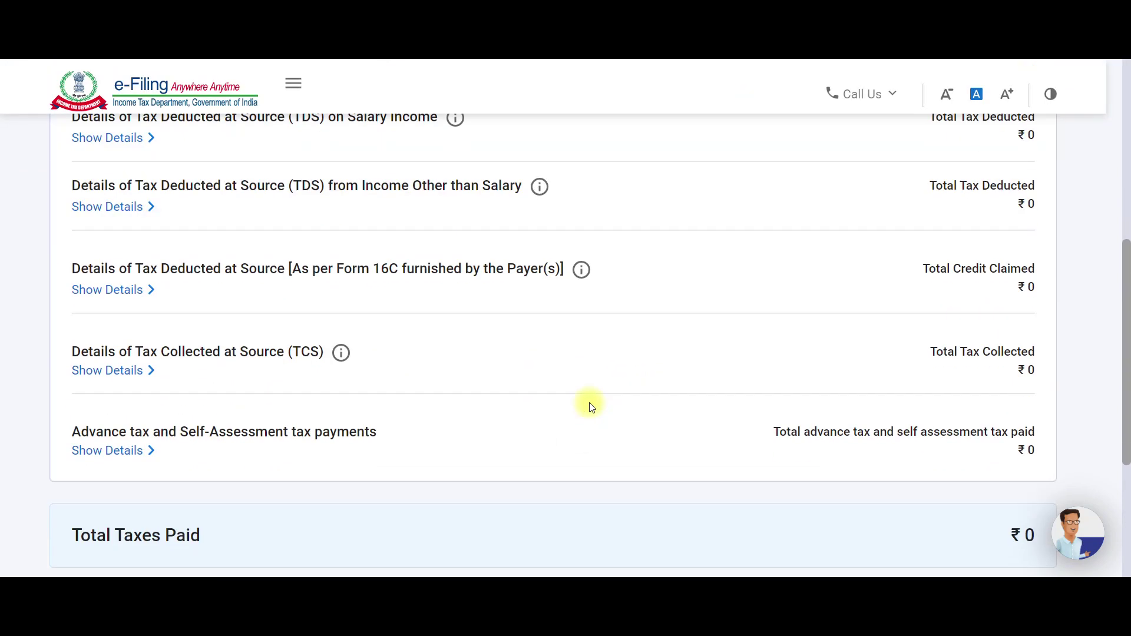
{"action": "scroll", "coordinate": [592, 407], "scroll_direction": "up", "scroll_amount": 2}
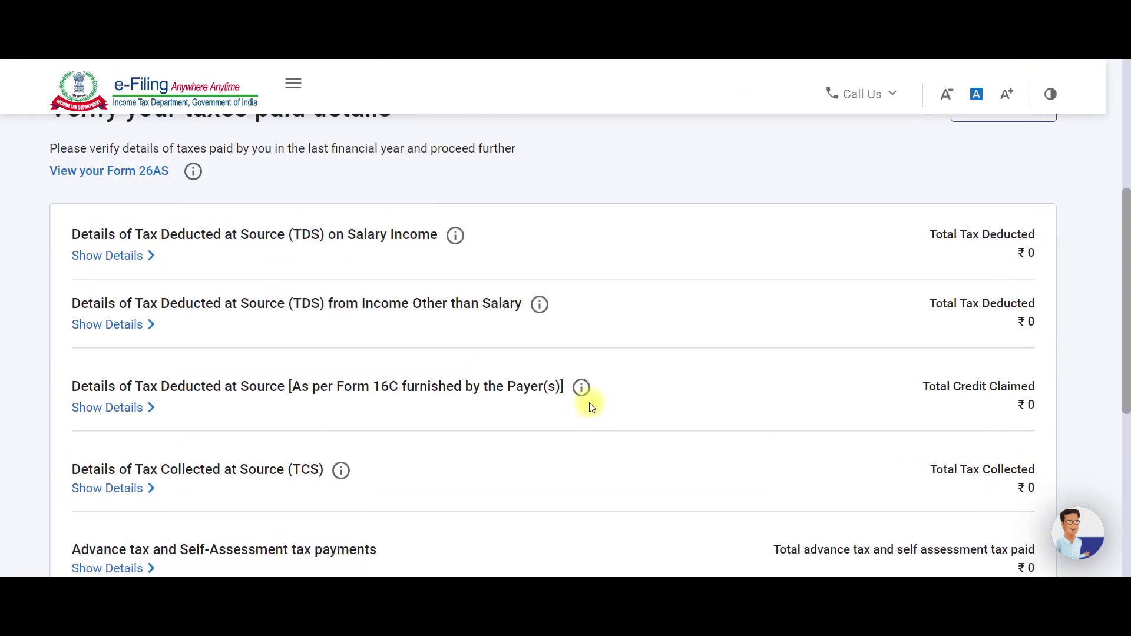
{"action": "left_click", "coordinate": [137, 263]}
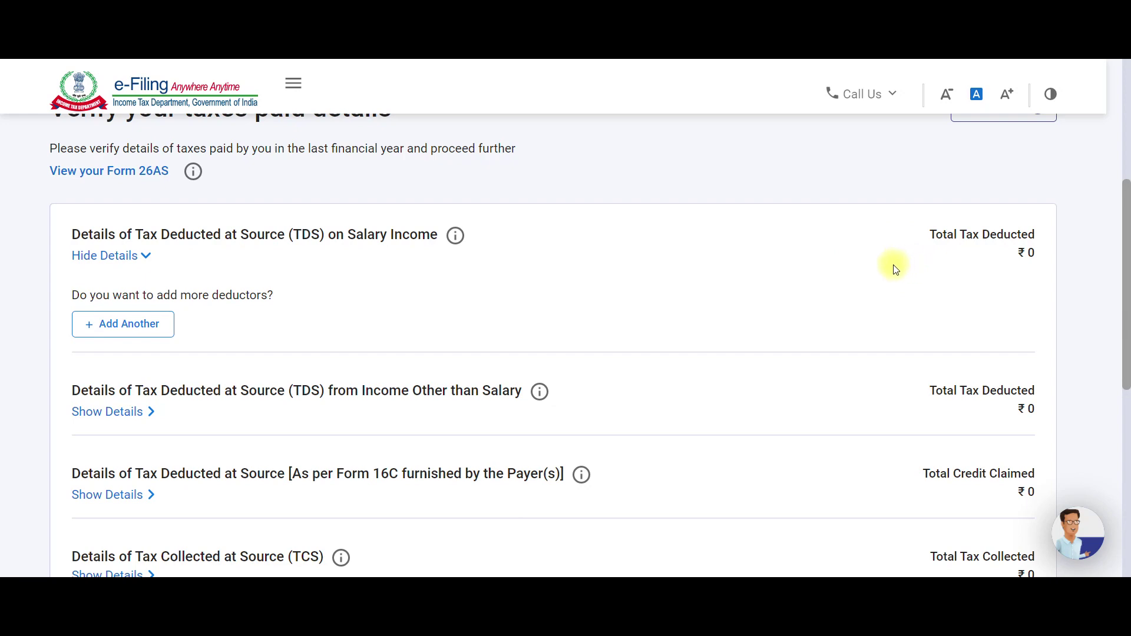
{"action": "scroll", "coordinate": [482, 303], "scroll_direction": "down", "scroll_amount": 4}
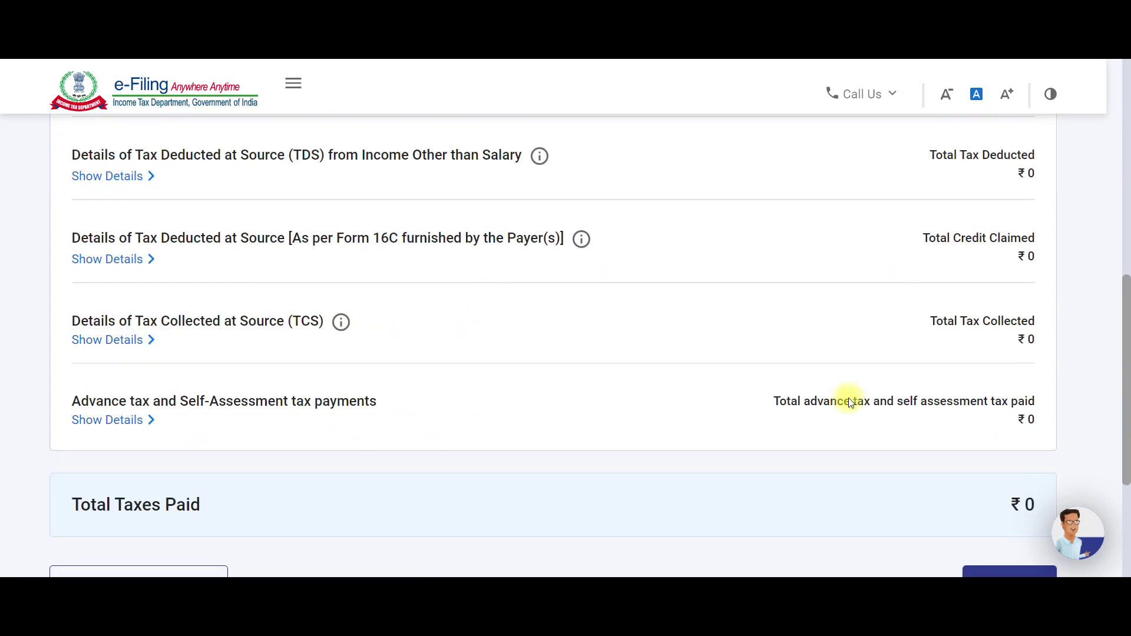
{"action": "scroll", "coordinate": [850, 402], "scroll_direction": "down", "scroll_amount": 2}
{"action": "scroll", "coordinate": [851, 402], "scroll_direction": "up", "scroll_amount": 4}
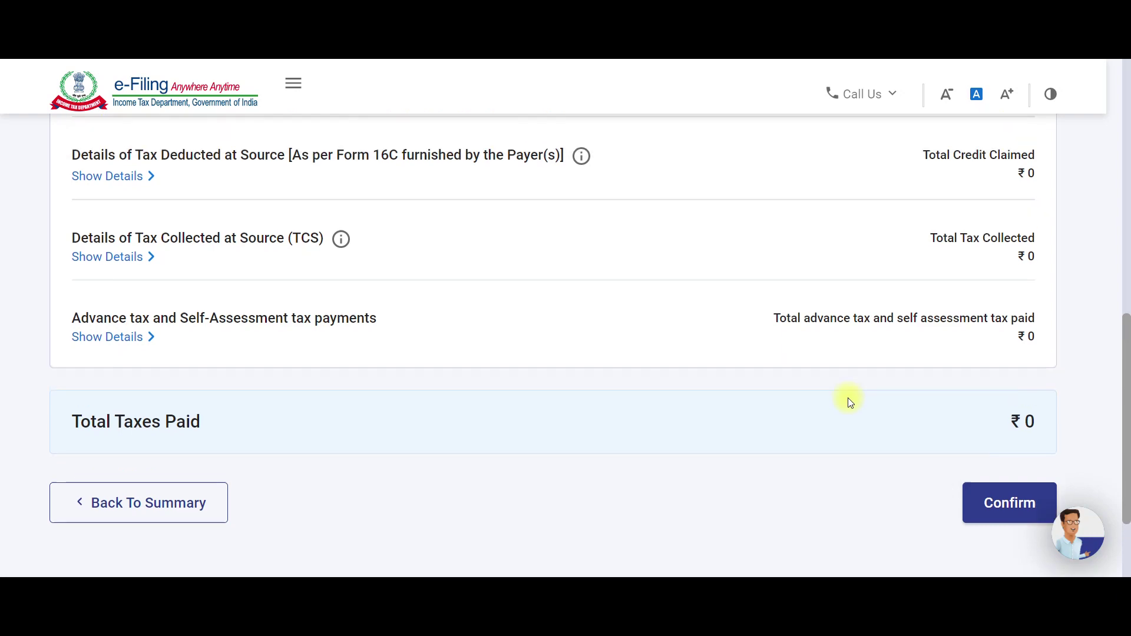
{"action": "scroll", "coordinate": [283, 351], "scroll_direction": "down", "scroll_amount": 2}
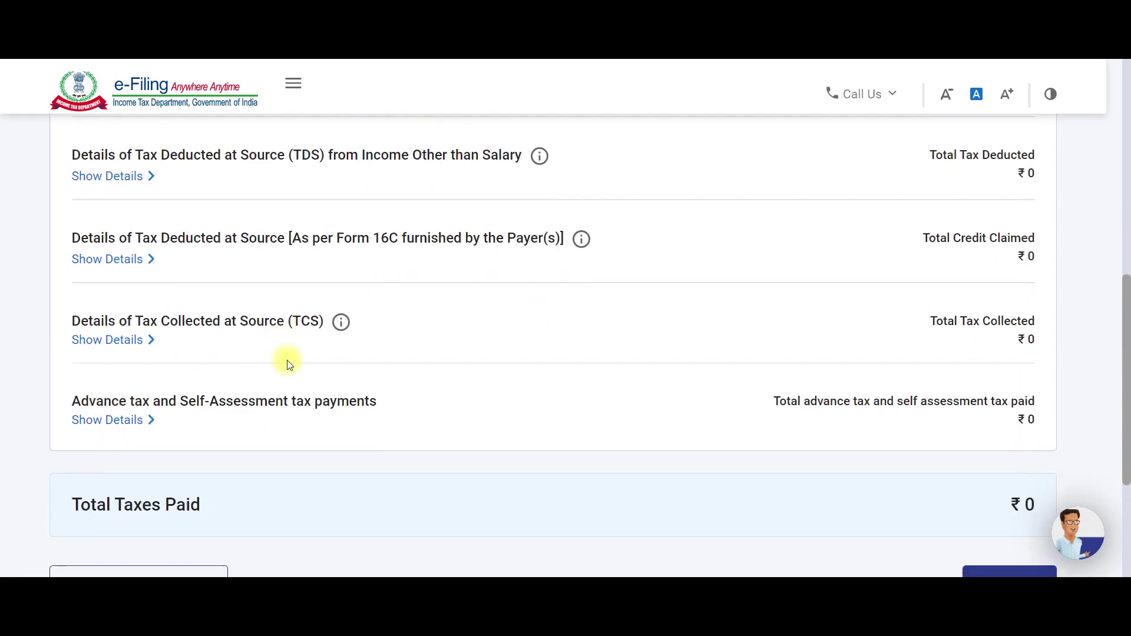
Expand the advance tax and self-assessment tax details and check that all totals are ₹0.
{"action": "left_click", "coordinate": [121, 422]}
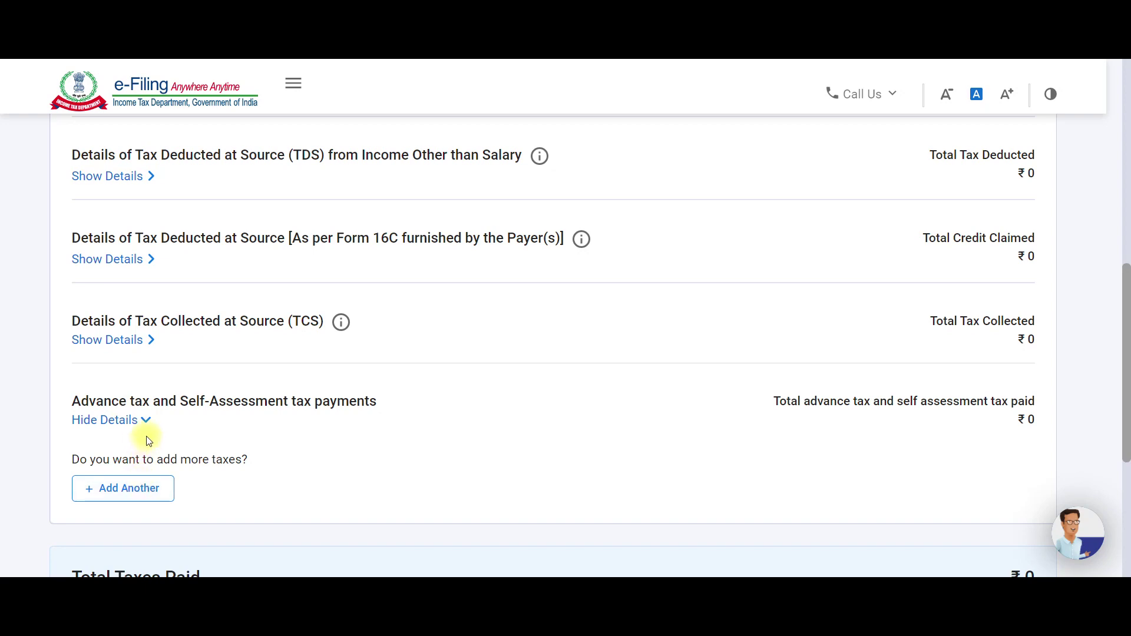
{"action": "scroll", "coordinate": [158, 429], "scroll_direction": "up", "scroll_amount": 2}
{"action": "scroll", "coordinate": [152, 430], "scroll_direction": "up", "scroll_amount": 1}
{"action": "scroll", "coordinate": [154, 442], "scroll_direction": "down", "scroll_amount": 3}
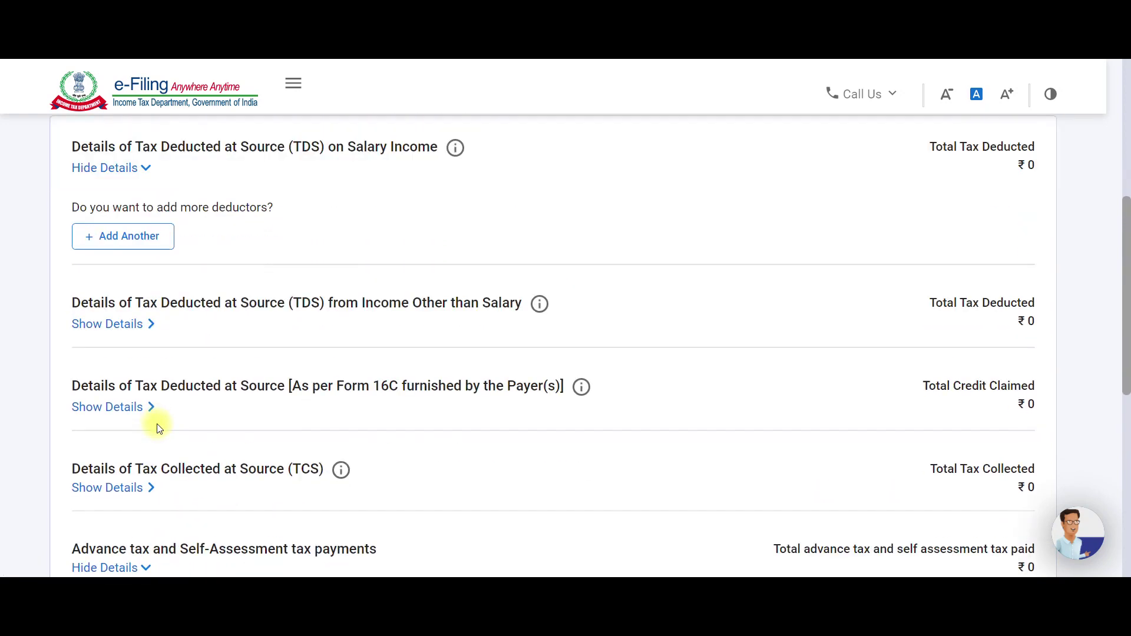
{"action": "scroll", "coordinate": [164, 478], "scroll_direction": "up", "scroll_amount": 3}
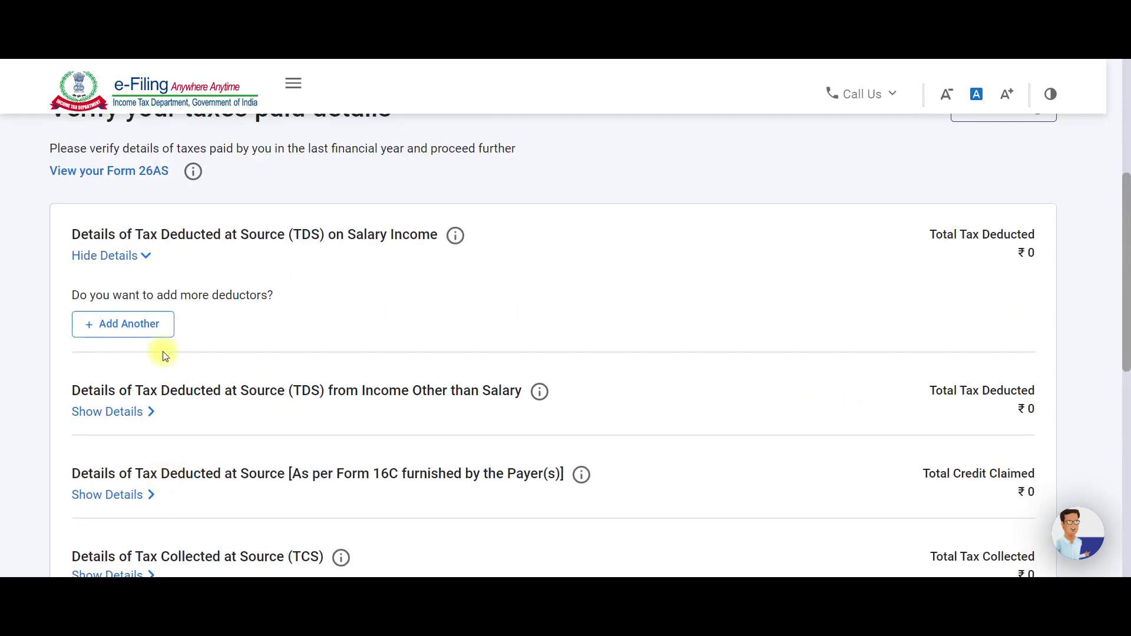
{"action": "left_click", "coordinate": [139, 322]}
{"action": "scroll", "coordinate": [215, 356], "scroll_direction": "down", "scroll_amount": 2}
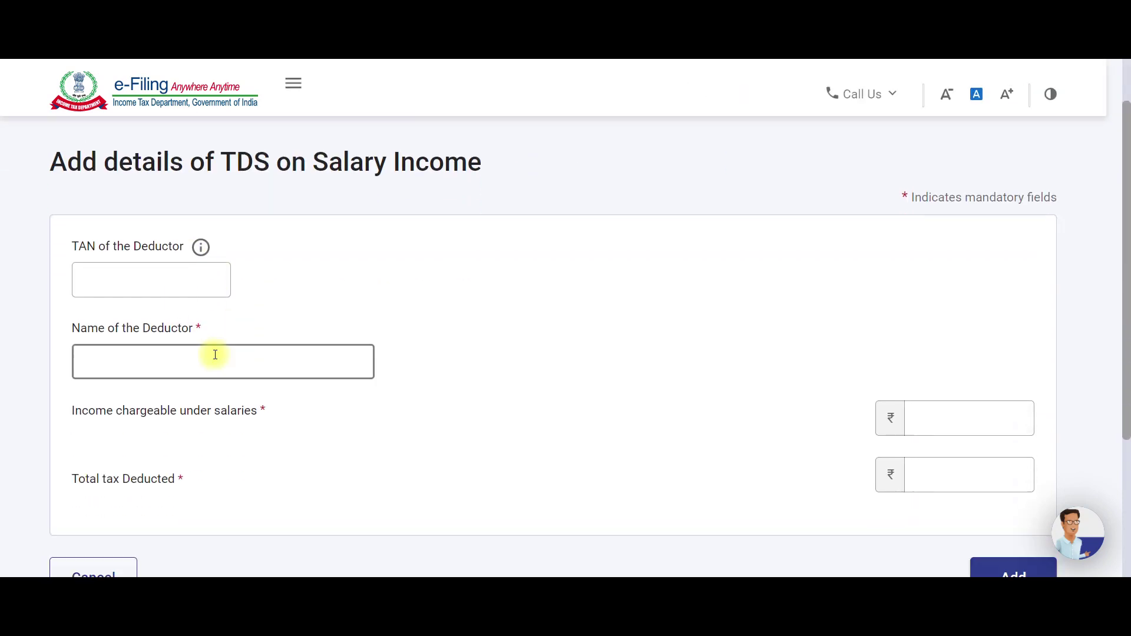
{"action": "scroll", "coordinate": [202, 348], "scroll_direction": "down", "scroll_amount": 2}
{"action": "scroll", "coordinate": [177, 324], "scroll_direction": "up", "scroll_amount": 2}
{"action": "left_click", "coordinate": [156, 290]}
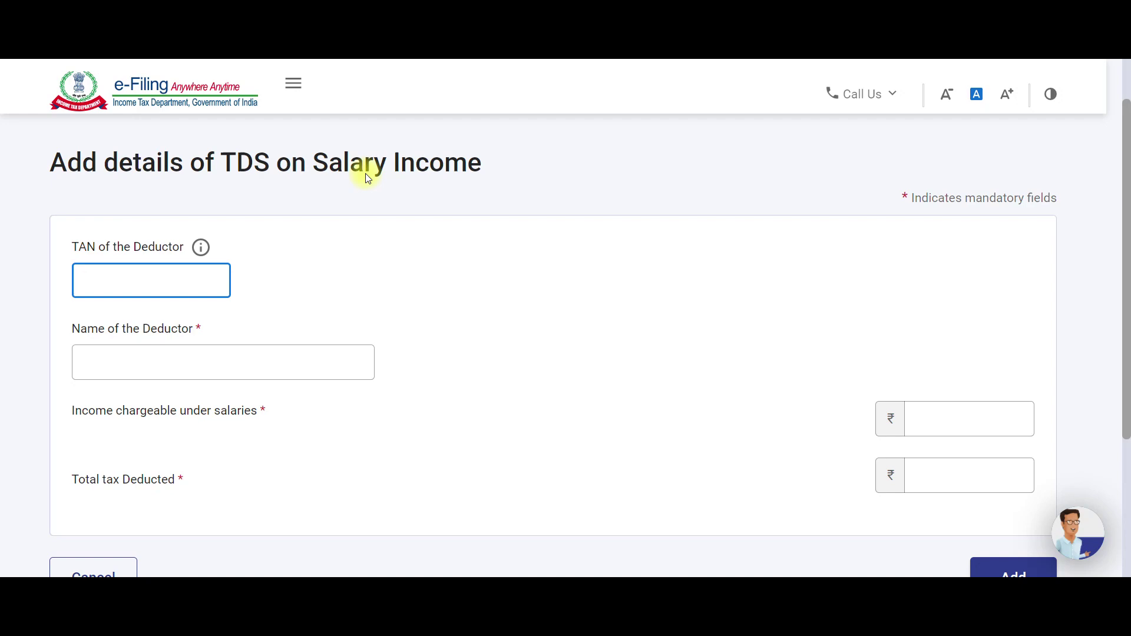
{"action": "scroll", "coordinate": [286, 371], "scroll_direction": "down", "scroll_amount": 3}
{"action": "left_click", "coordinate": [94, 402]}
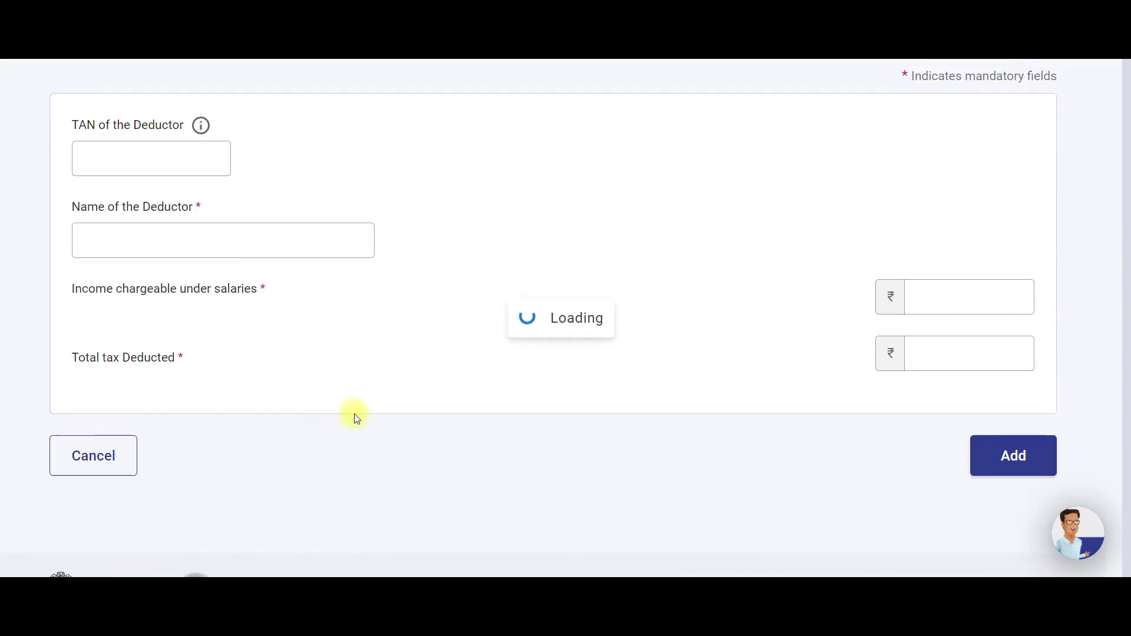
{"action": "scroll", "coordinate": [356, 417], "scroll_direction": "down", "scroll_amount": 8}
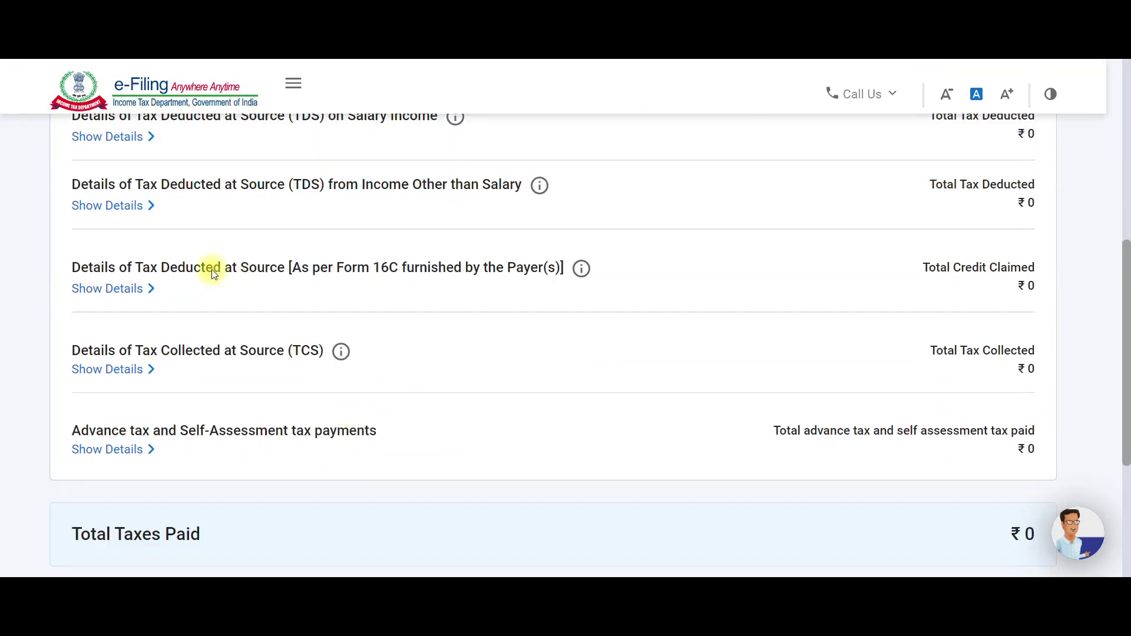
{"action": "scroll", "coordinate": [213, 274], "scroll_direction": "up", "scroll_amount": 3}
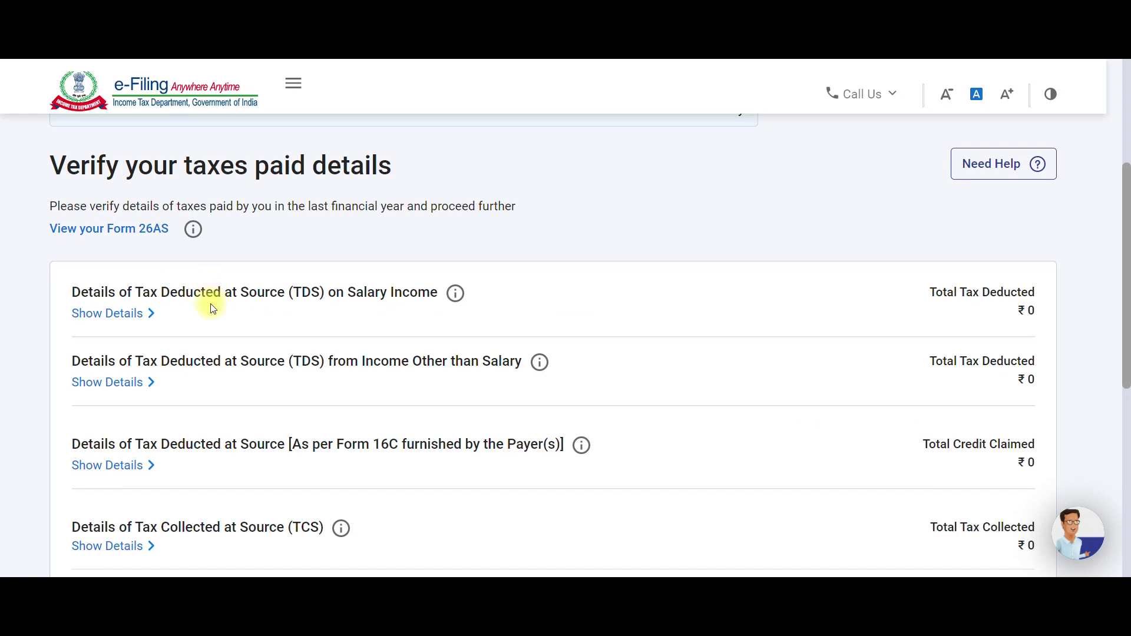
{"action": "scroll", "coordinate": [212, 297], "scroll_direction": "up", "scroll_amount": 2}
{"action": "scroll", "coordinate": [417, 249], "scroll_direction": "up", "scroll_amount": 2}
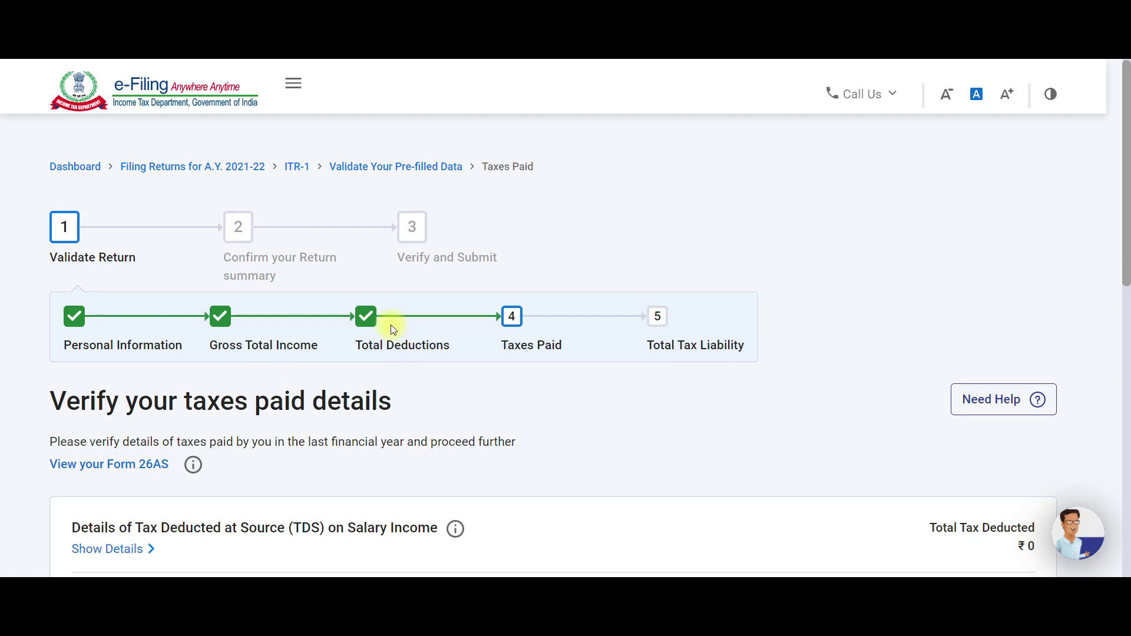
{"action": "scroll", "coordinate": [525, 339], "scroll_direction": "down", "scroll_amount": 5}
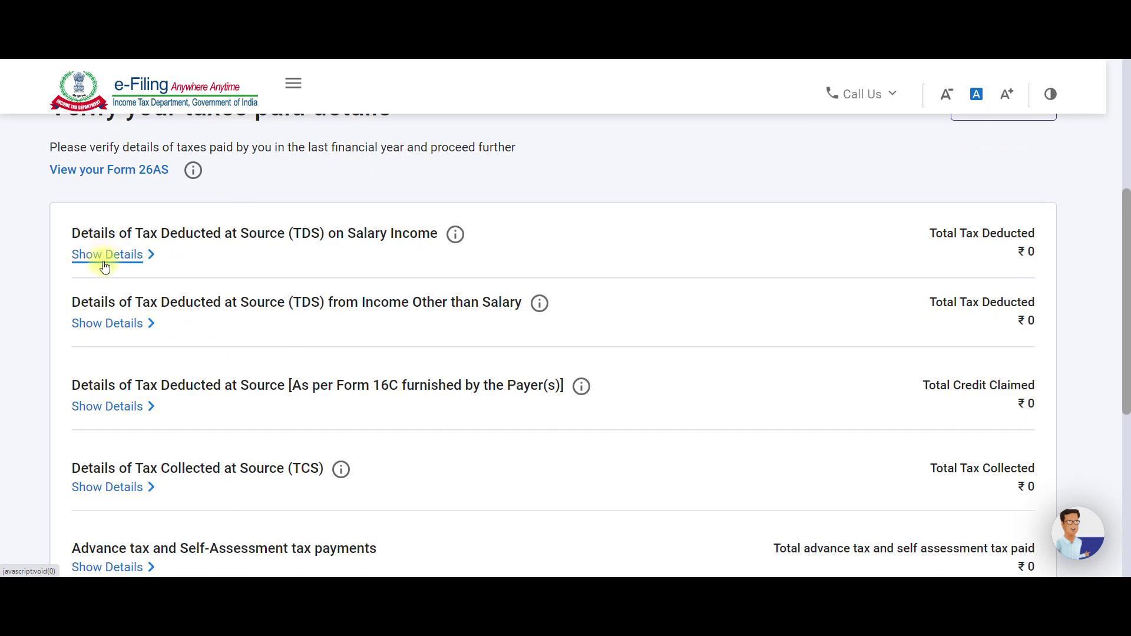
Add a salary TDS deductor entry with the employer's TAN and name.
{"action": "left_click", "coordinate": [105, 264]}
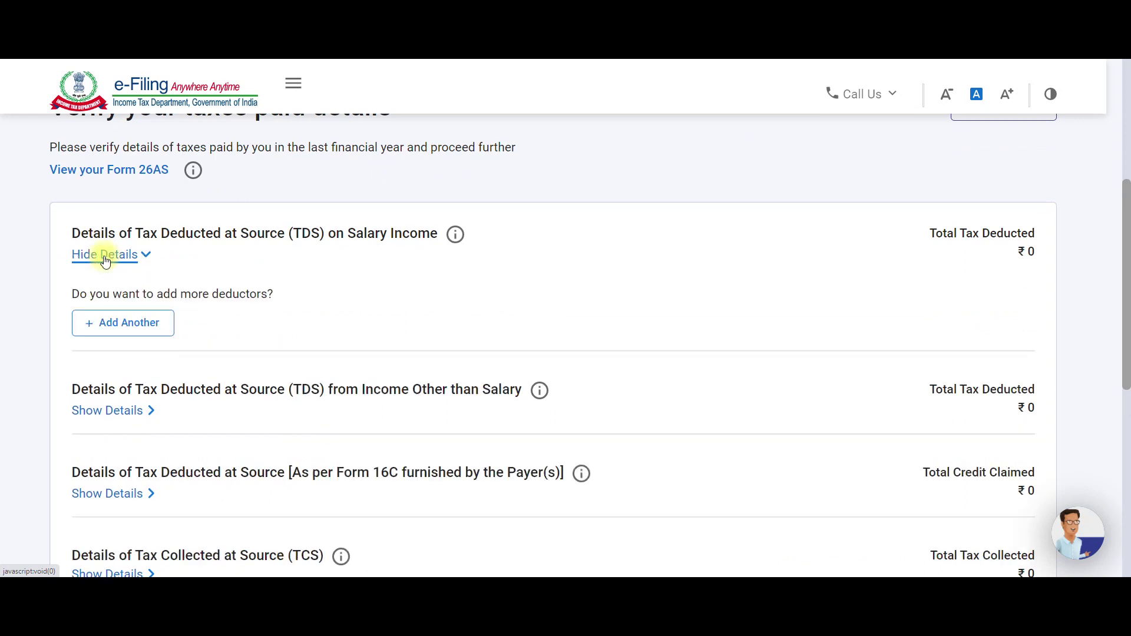
{"action": "left_click", "coordinate": [131, 322]}
{"action": "scroll", "coordinate": [132, 324], "scroll_direction": "down", "scroll_amount": 2}
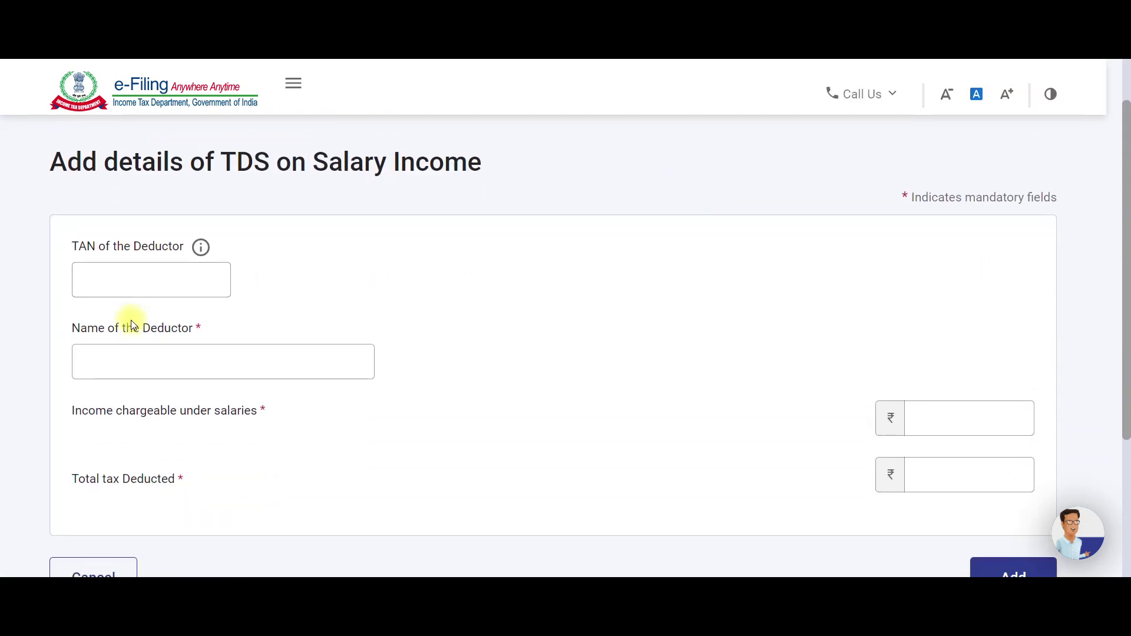
{"action": "left_click", "coordinate": [137, 283]}
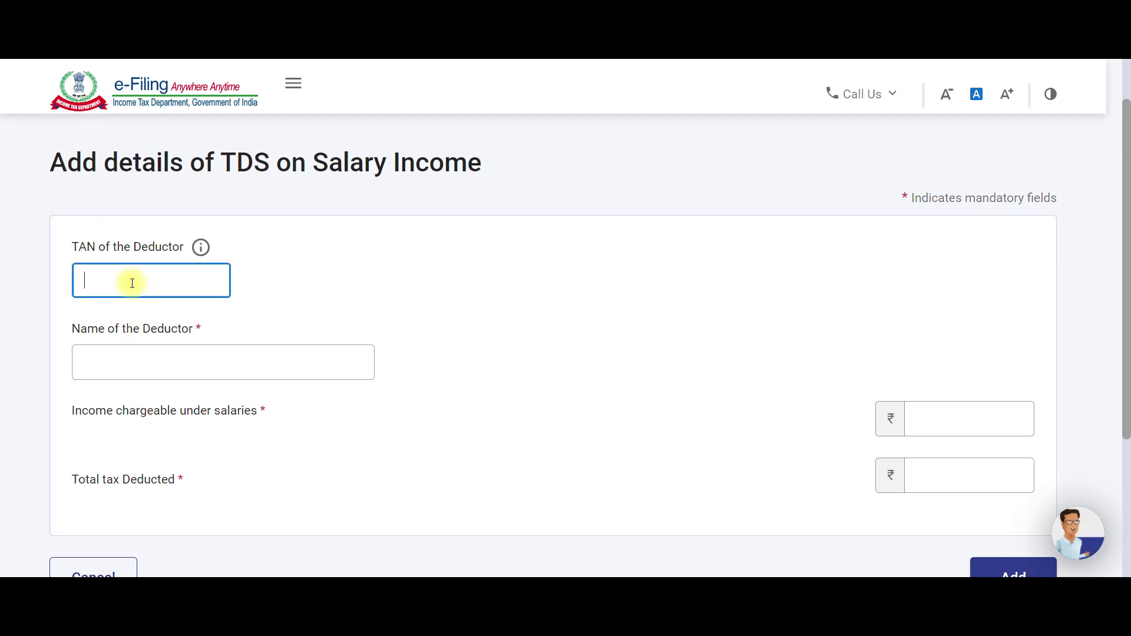
{"action": "left_click", "coordinate": [147, 359]}
{"action": "left_click", "coordinate": [135, 272]}
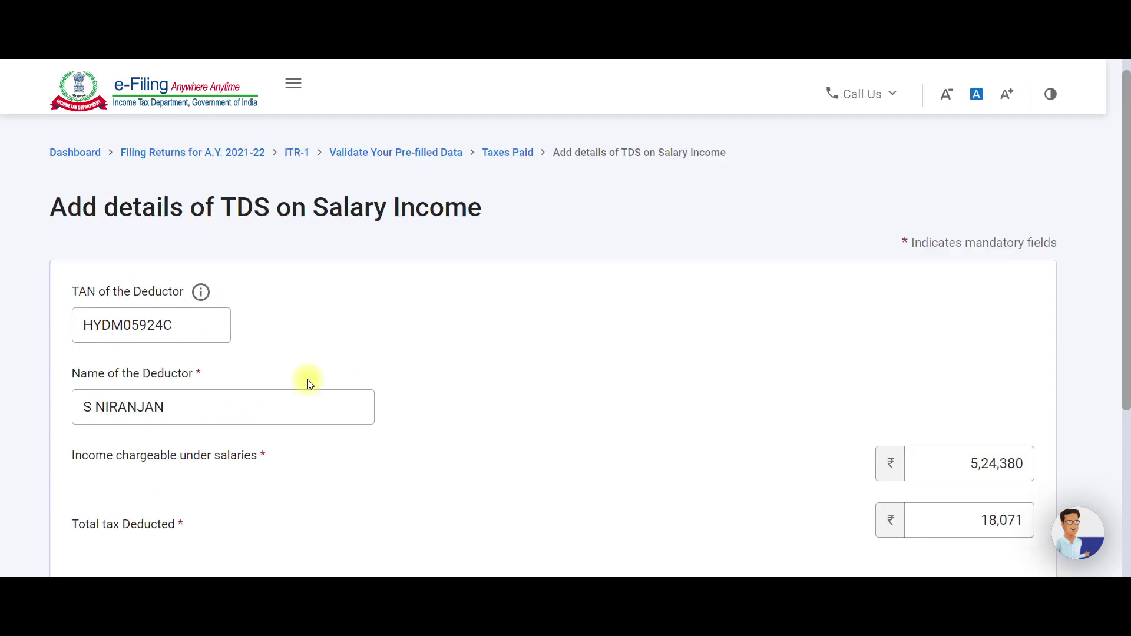
{"action": "left_click", "coordinate": [151, 405]}
Enter salary income of 5,24,380 and cross-check it against the Excel computation sheet.
{"action": "scroll", "coordinate": [190, 411], "scroll_direction": "down", "scroll_amount": 2}
{"action": "scroll", "coordinate": [190, 325], "scroll_direction": "down", "scroll_amount": 1}
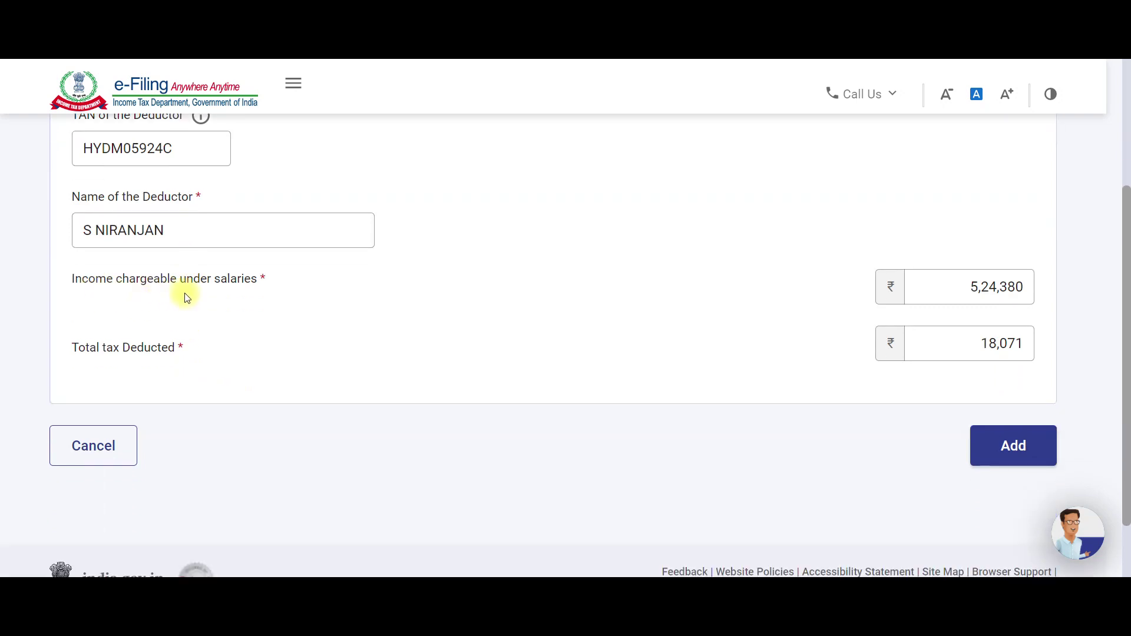
{"action": "left_click", "coordinate": [958, 295]}
{"action": "key", "text": "alt+Tab"}
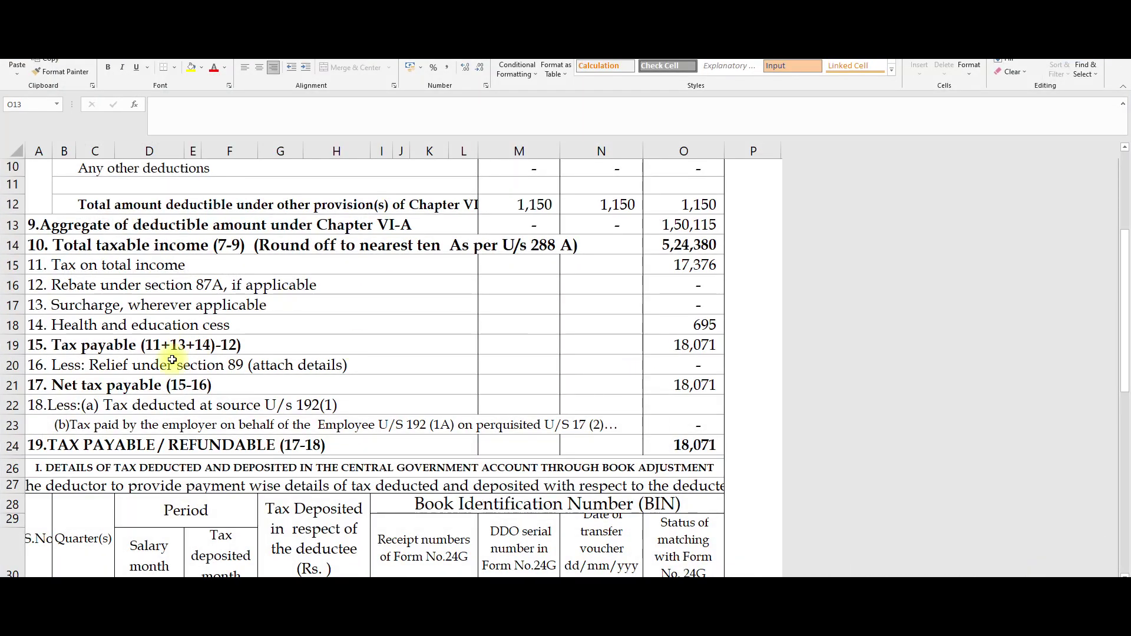
Verify 5,24,380 taxable income and 18,071 tax payable in Excel, then check the form's 18,071 TDS.
{"action": "left_click", "coordinate": [90, 245]}
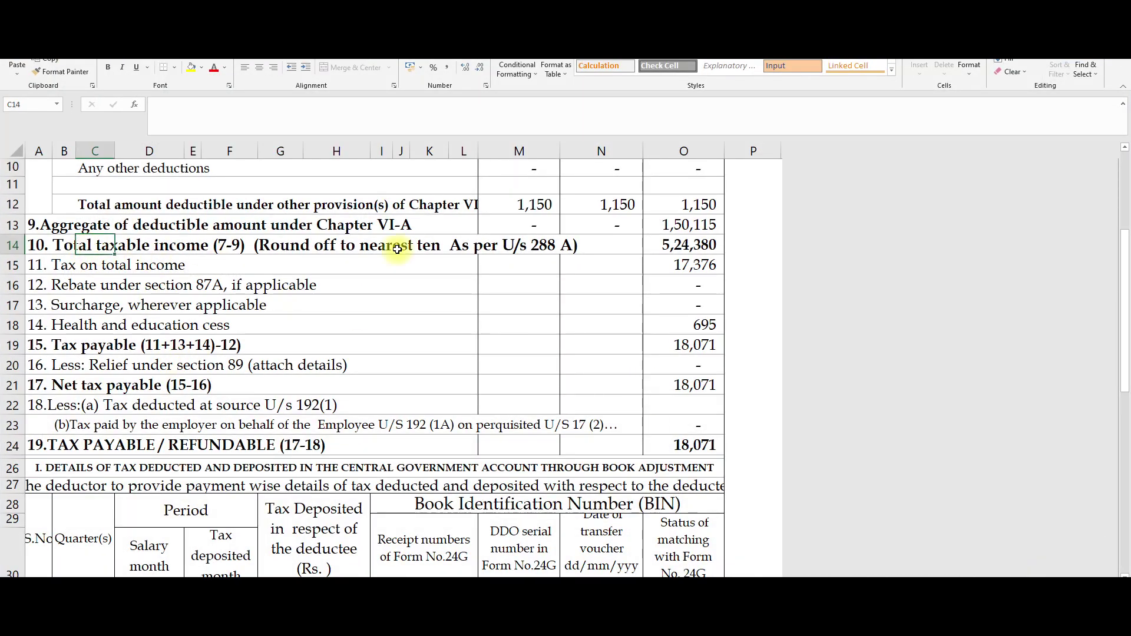
{"action": "left_click", "coordinate": [691, 245]}
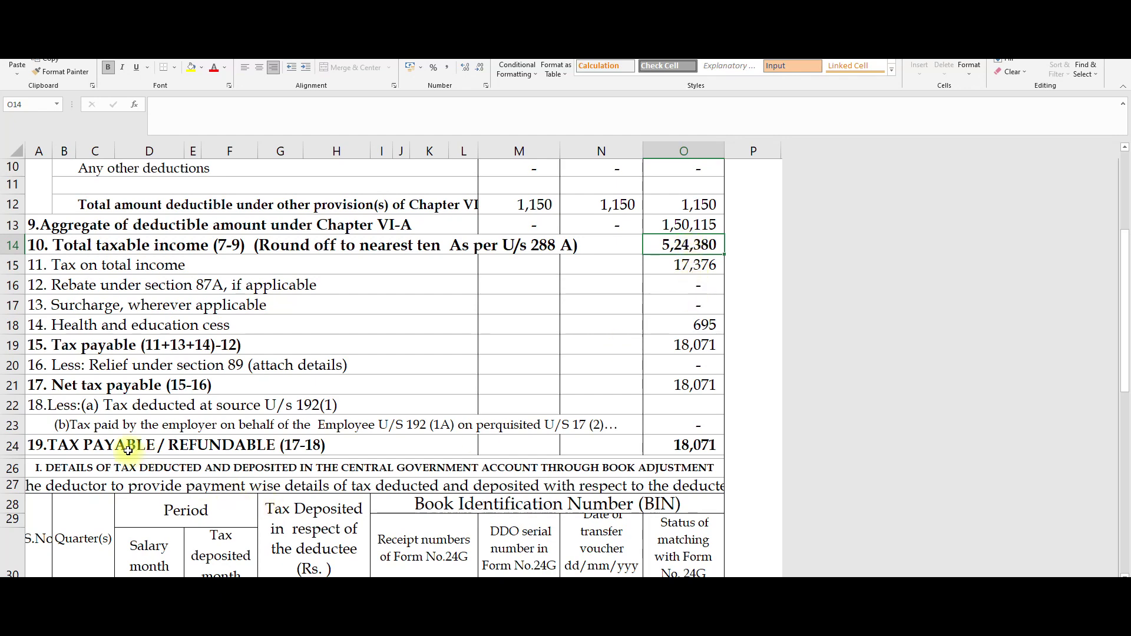
{"action": "left_click", "coordinate": [690, 448]}
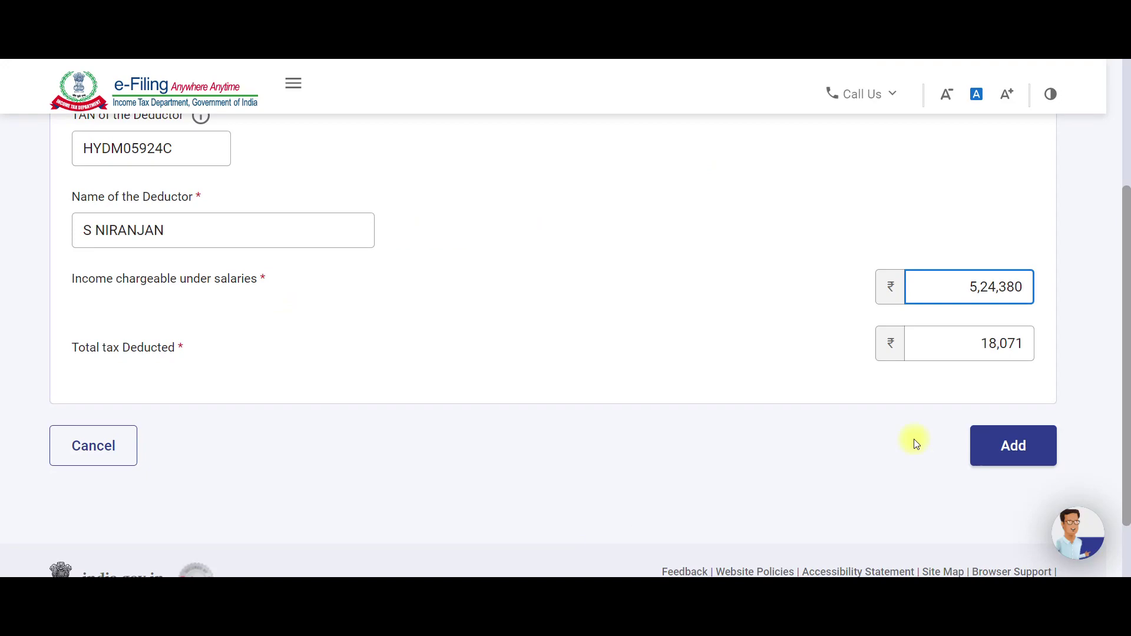
{"action": "left_click", "coordinate": [959, 342]}
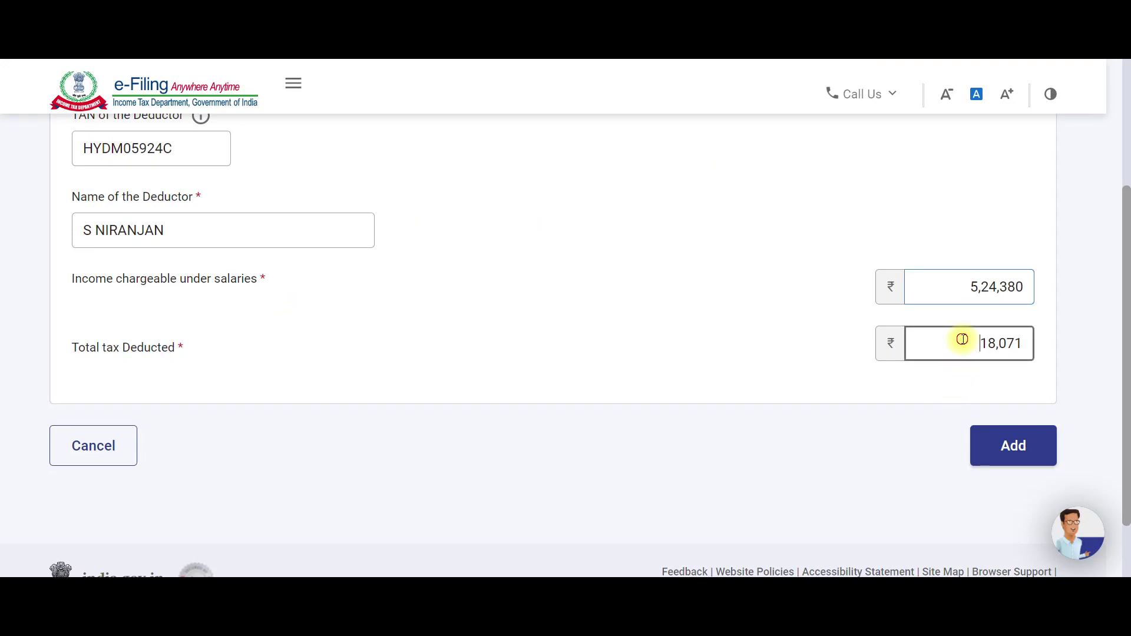
Save the salary TDS entry of ₹18,071 to the return.
{"action": "left_click", "coordinate": [1003, 453]}
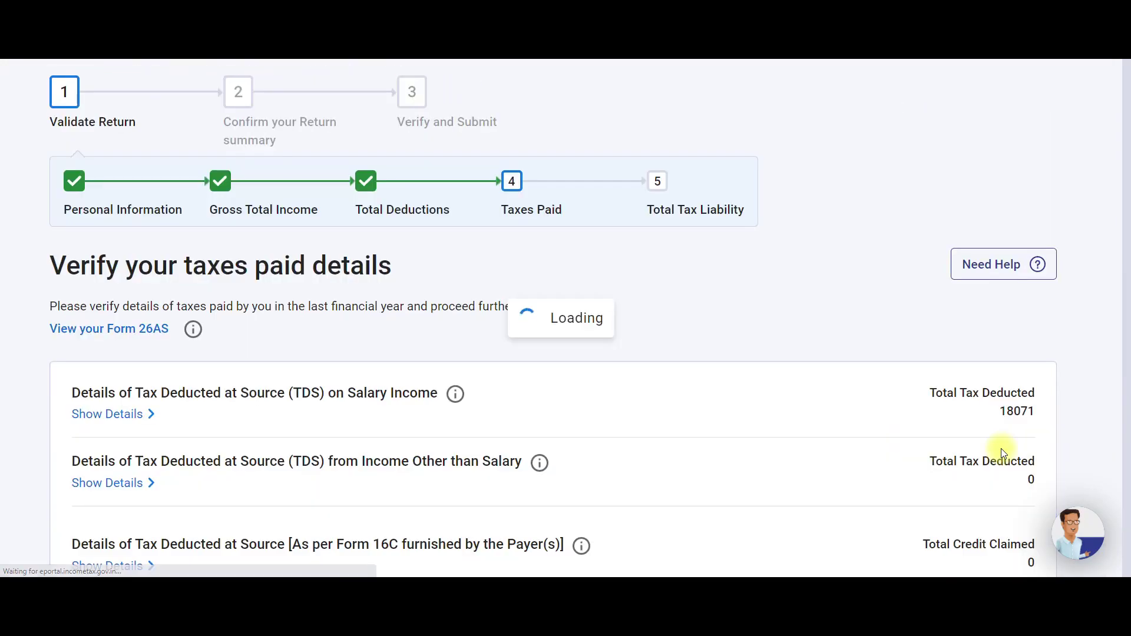
{"action": "scroll", "coordinate": [336, 413], "scroll_direction": "down", "scroll_amount": 3}
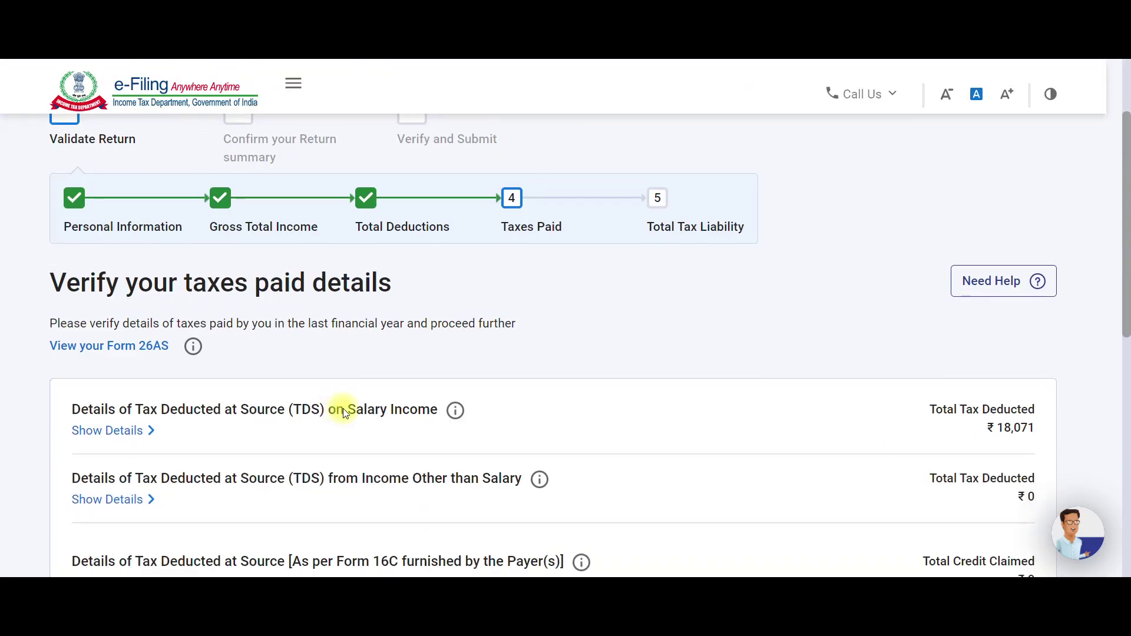
{"action": "scroll", "coordinate": [578, 316], "scroll_direction": "down", "scroll_amount": 2}
{"action": "scroll", "coordinate": [577, 317], "scroll_direction": "down", "scroll_amount": 1}
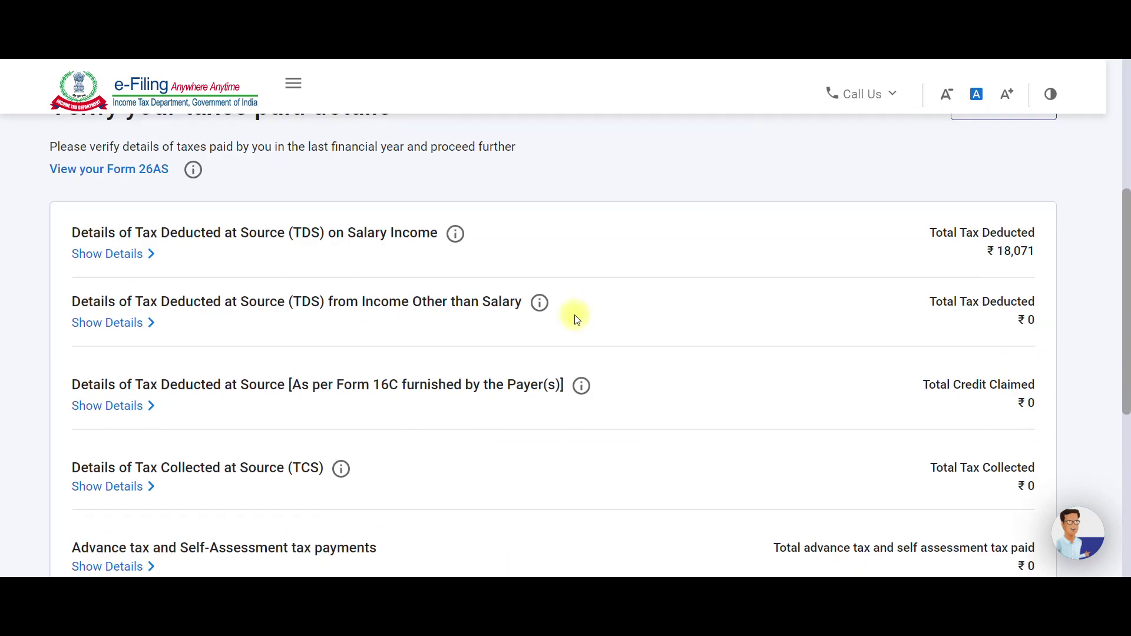
{"action": "scroll", "coordinate": [775, 321], "scroll_direction": "down", "scroll_amount": 3}
{"action": "scroll", "coordinate": [775, 322], "scroll_direction": "down", "scroll_amount": 3}
Confirm the ₹18,071 taxes paid and check the Tax Paid row in the Return Summary.
{"action": "left_click", "coordinate": [993, 363]}
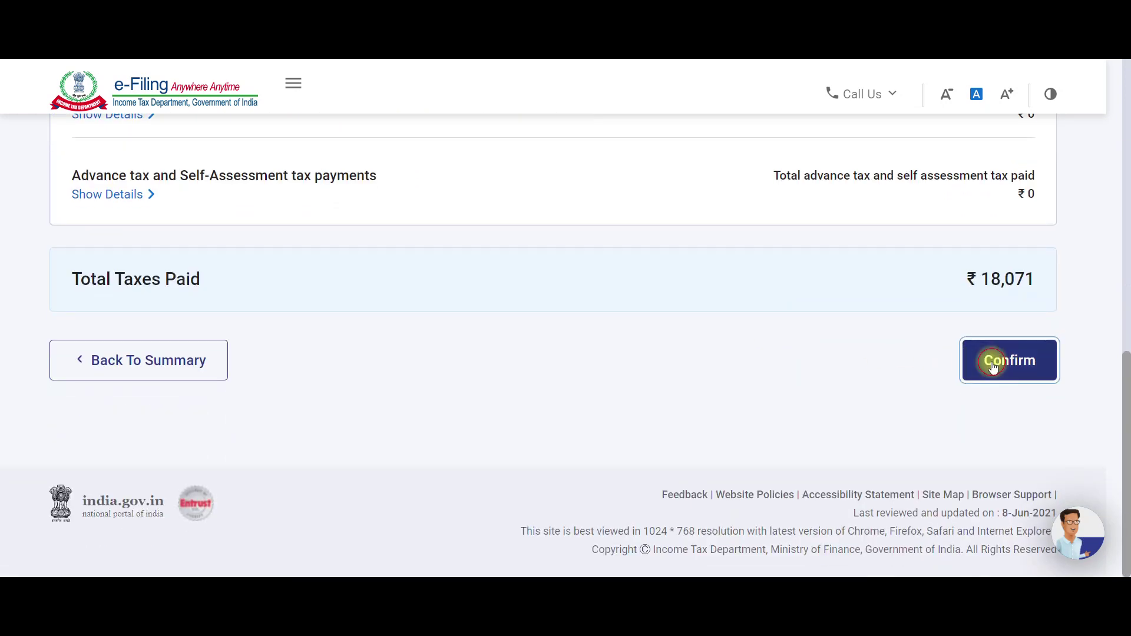
{"action": "scroll", "coordinate": [540, 362], "scroll_direction": "down", "scroll_amount": 4}
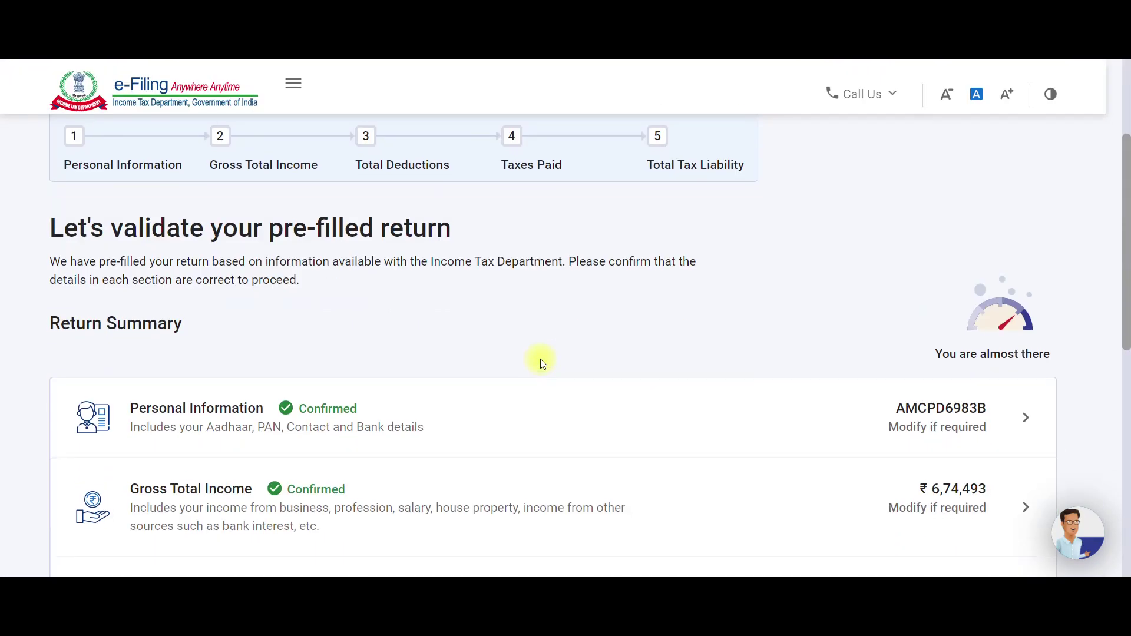
{"action": "scroll", "coordinate": [542, 363], "scroll_direction": "down", "scroll_amount": 2}
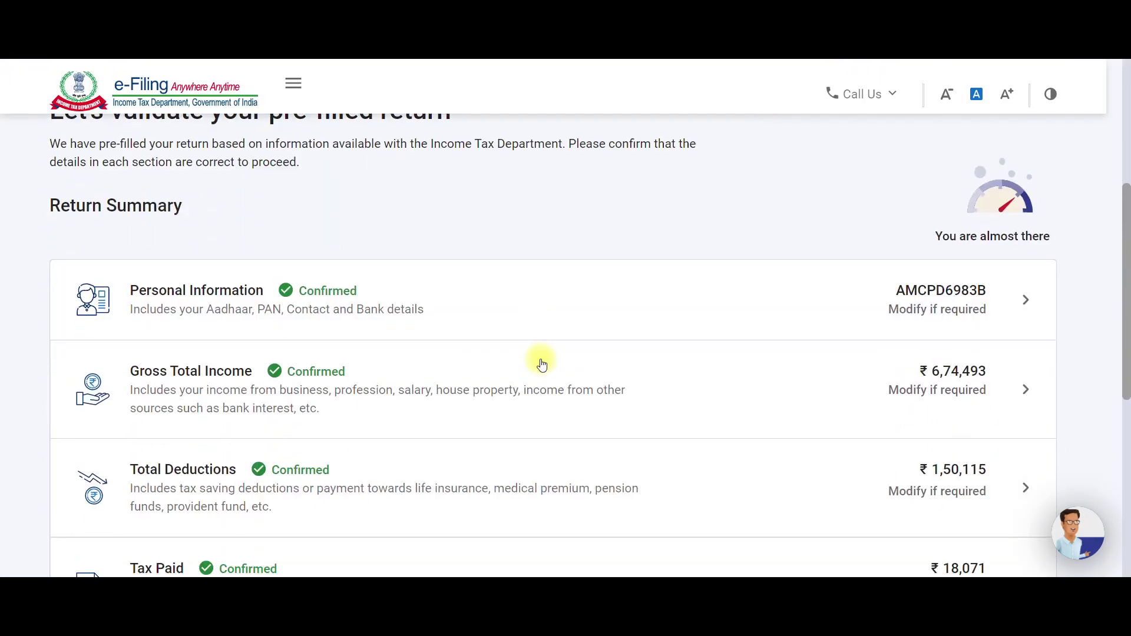
{"action": "scroll", "coordinate": [542, 363], "scroll_direction": "down", "scroll_amount": 4}
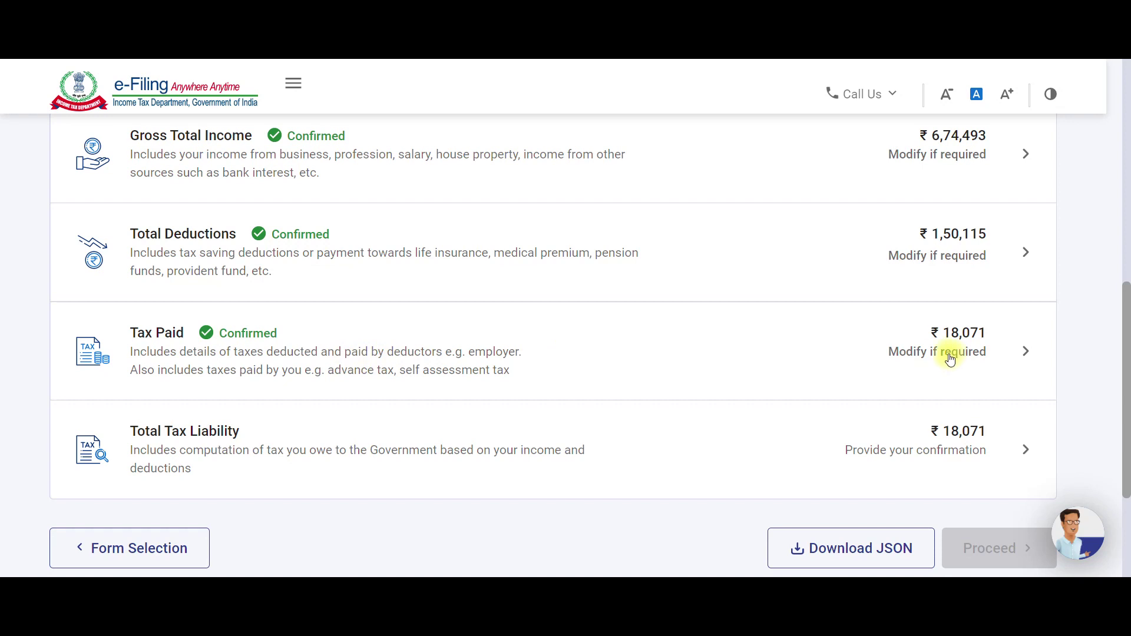
{"action": "scroll", "coordinate": [951, 360], "scroll_direction": "down", "scroll_amount": 2}
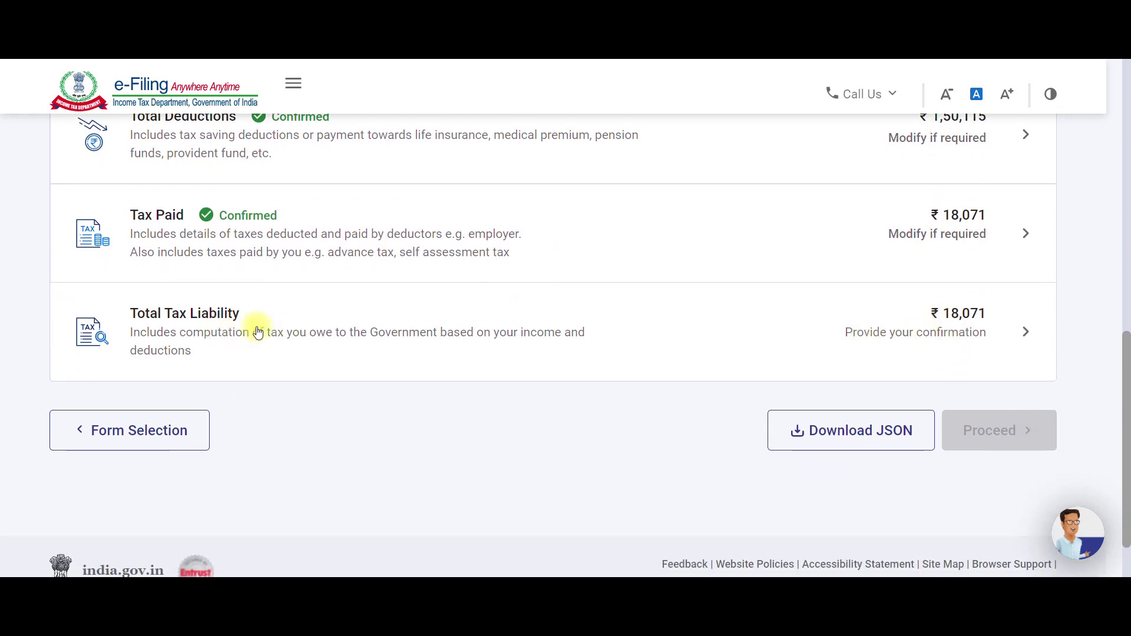
Review the Total Tax Liability computation.
{"action": "left_click", "coordinate": [963, 327]}
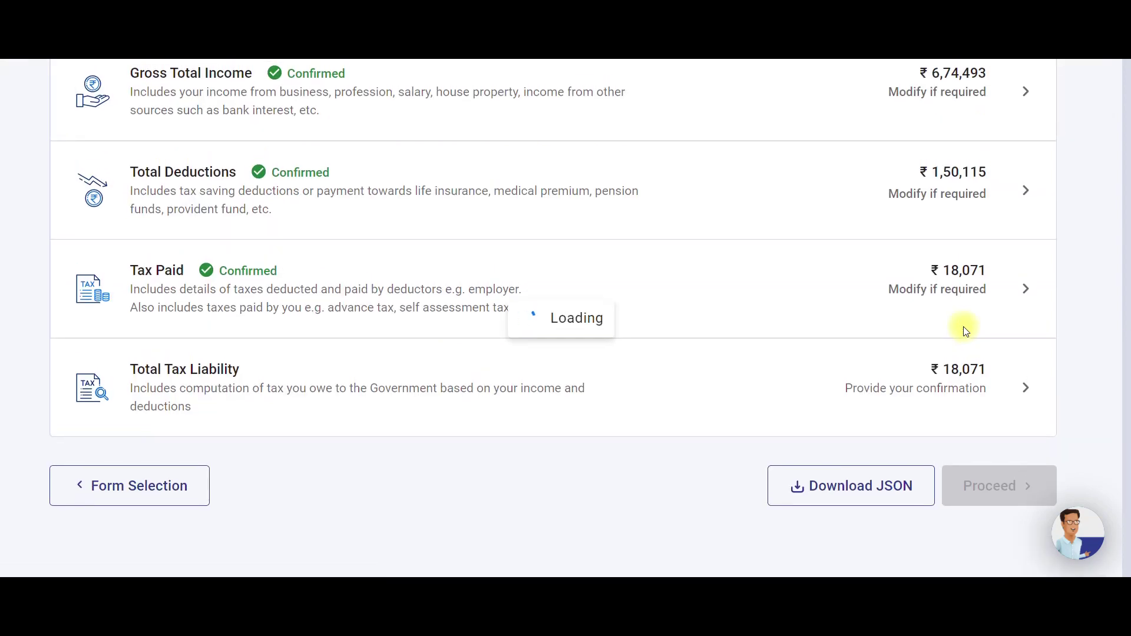
{"action": "scroll", "coordinate": [753, 329], "scroll_direction": "down", "scroll_amount": 7}
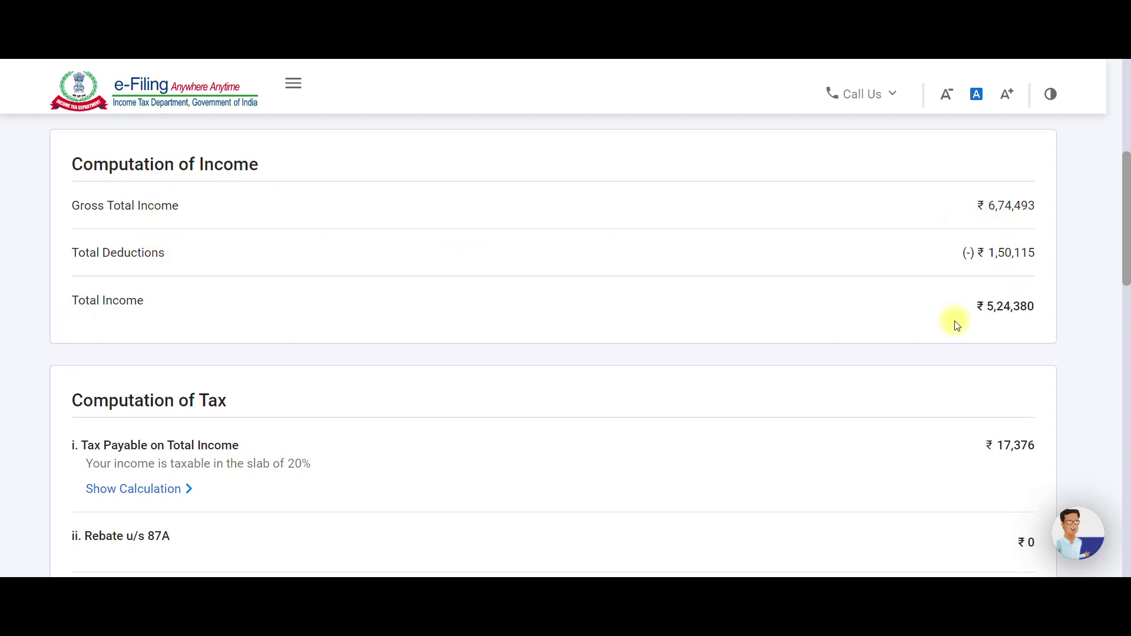
{"action": "scroll", "coordinate": [961, 326], "scroll_direction": "down", "scroll_amount": 1}
{"action": "scroll", "coordinate": [131, 316], "scroll_direction": "down", "scroll_amount": 4}
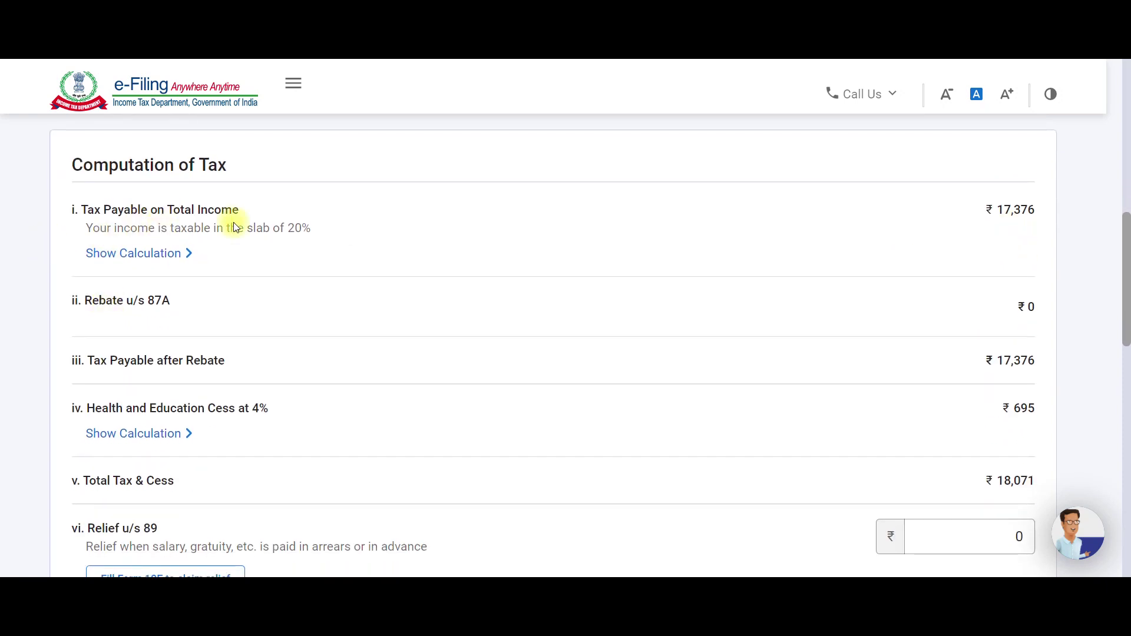
{"action": "scroll", "coordinate": [991, 230], "scroll_direction": "down", "scroll_amount": 2}
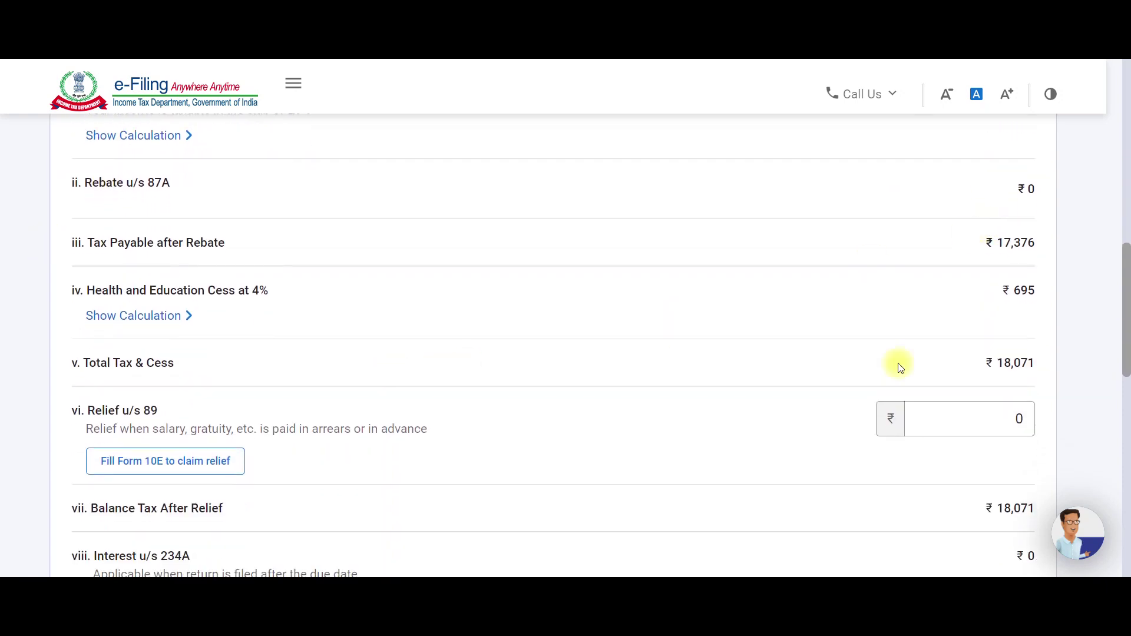
{"action": "scroll", "coordinate": [1029, 305], "scroll_direction": "down", "scroll_amount": 2}
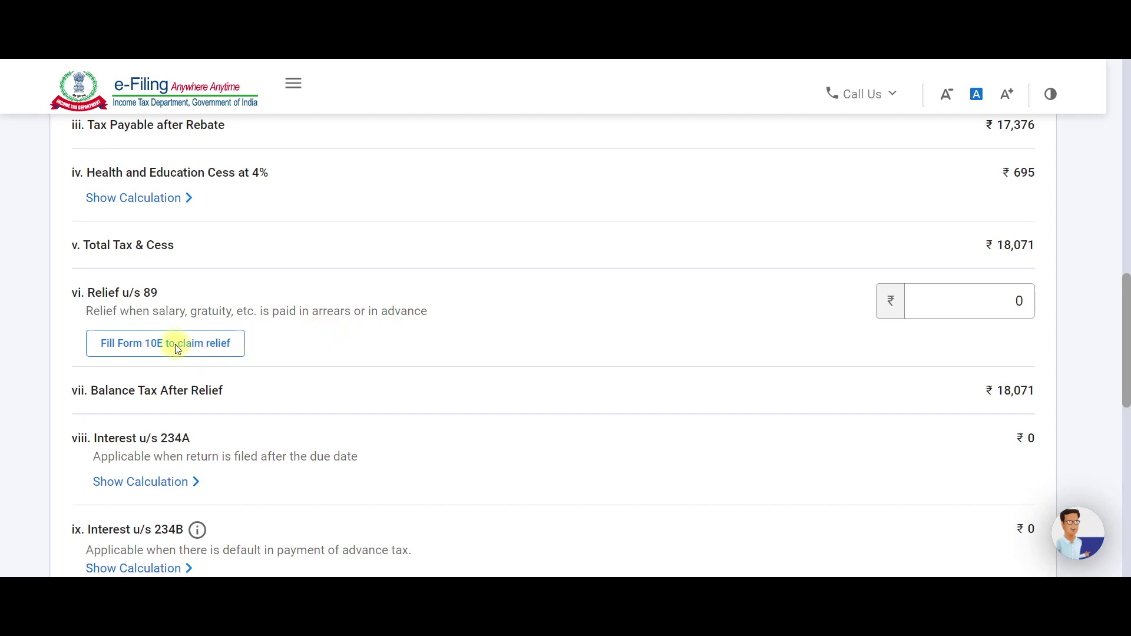
Clear the Relief u/s 89 amount.
{"action": "left_click", "coordinate": [957, 298]}
{"action": "key", "text": "BackSpace"}
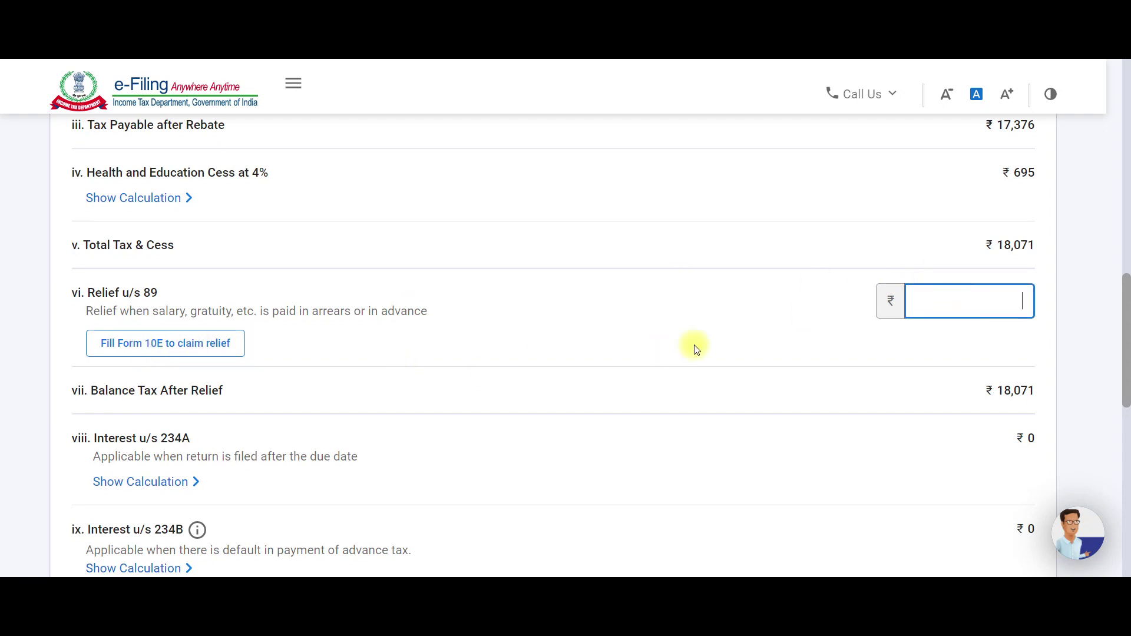
{"action": "scroll", "coordinate": [692, 347], "scroll_direction": "down", "scroll_amount": 2}
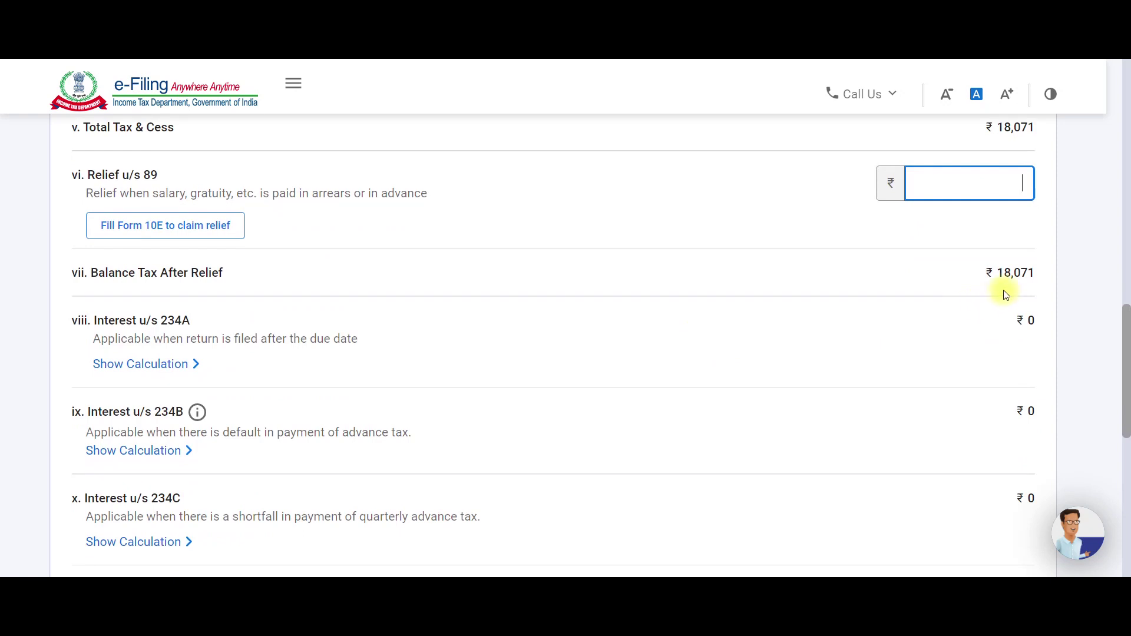
{"action": "scroll", "coordinate": [1006, 295], "scroll_direction": "down", "scroll_amount": 2}
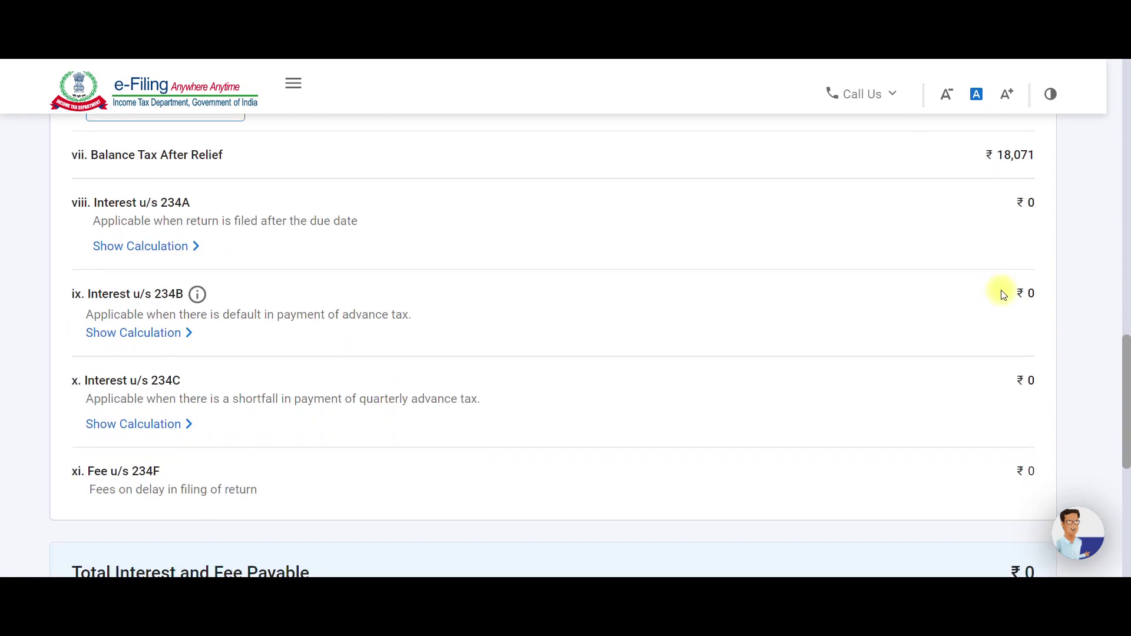
{"action": "scroll", "coordinate": [831, 327], "scroll_direction": "down", "scroll_amount": 4}
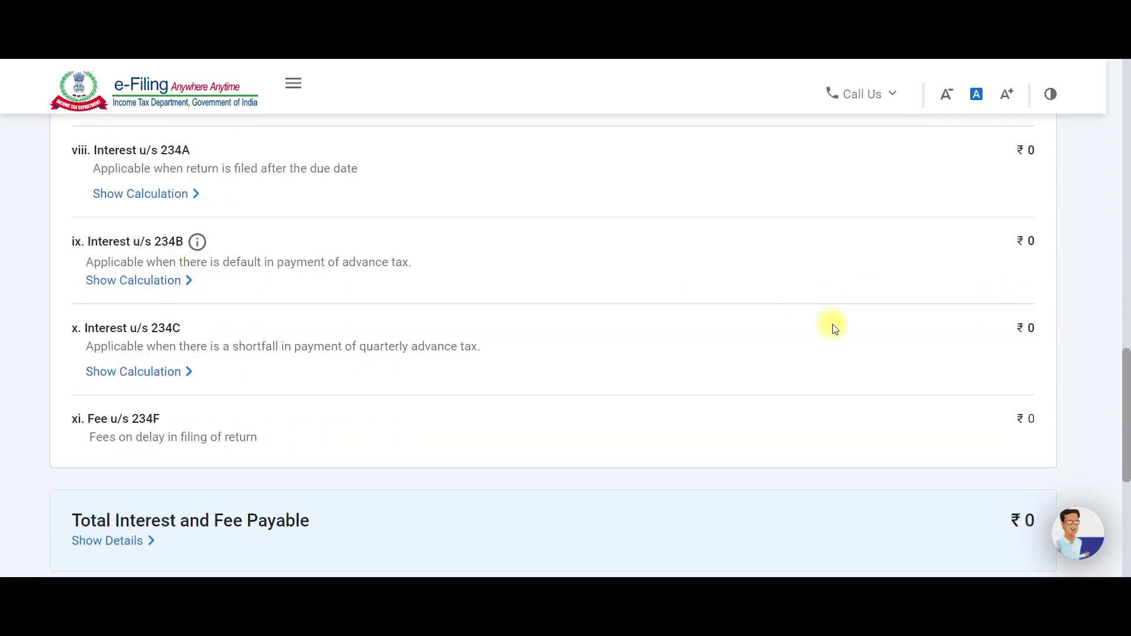
{"action": "scroll", "coordinate": [833, 332], "scroll_direction": "down", "scroll_amount": 2}
Compare the ₹18,071 liability with the Form 16 sheet and confirm it.
{"action": "key", "text": "alt+Tab"}
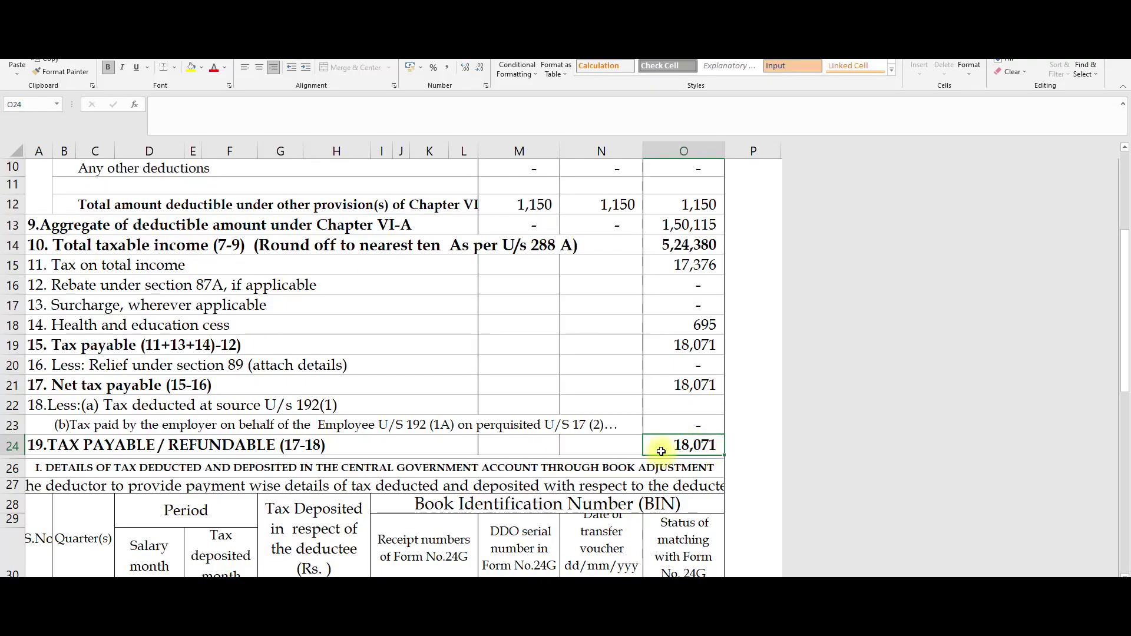
{"action": "key", "text": "alt+Tab"}
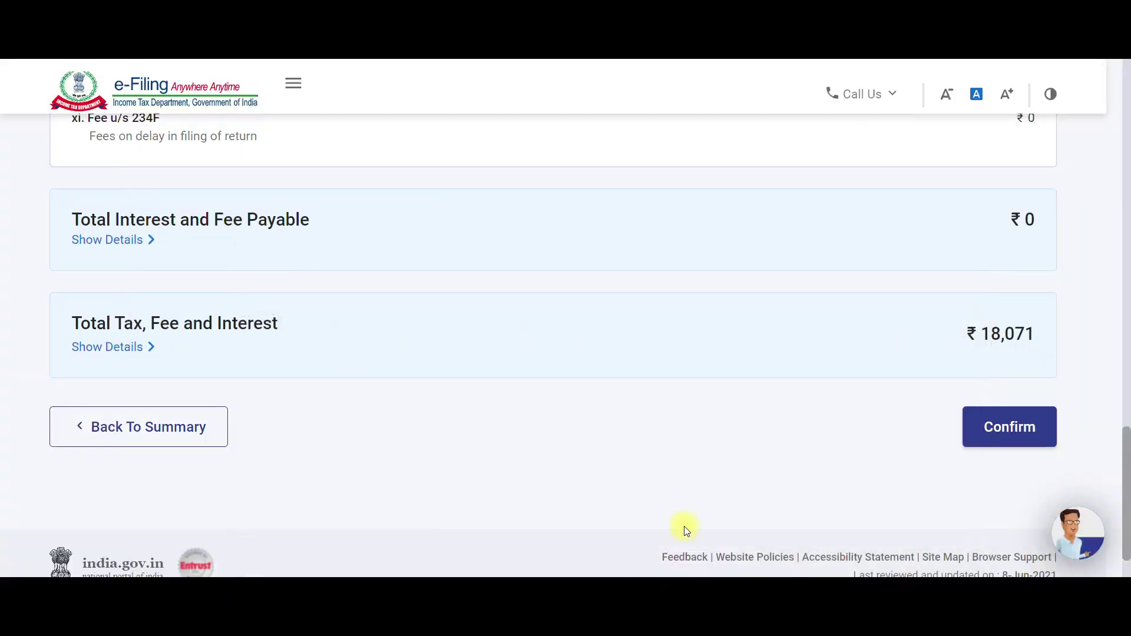
{"action": "scroll", "coordinate": [803, 465], "scroll_direction": "down", "scroll_amount": 1}
{"action": "left_click", "coordinate": [988, 369]}
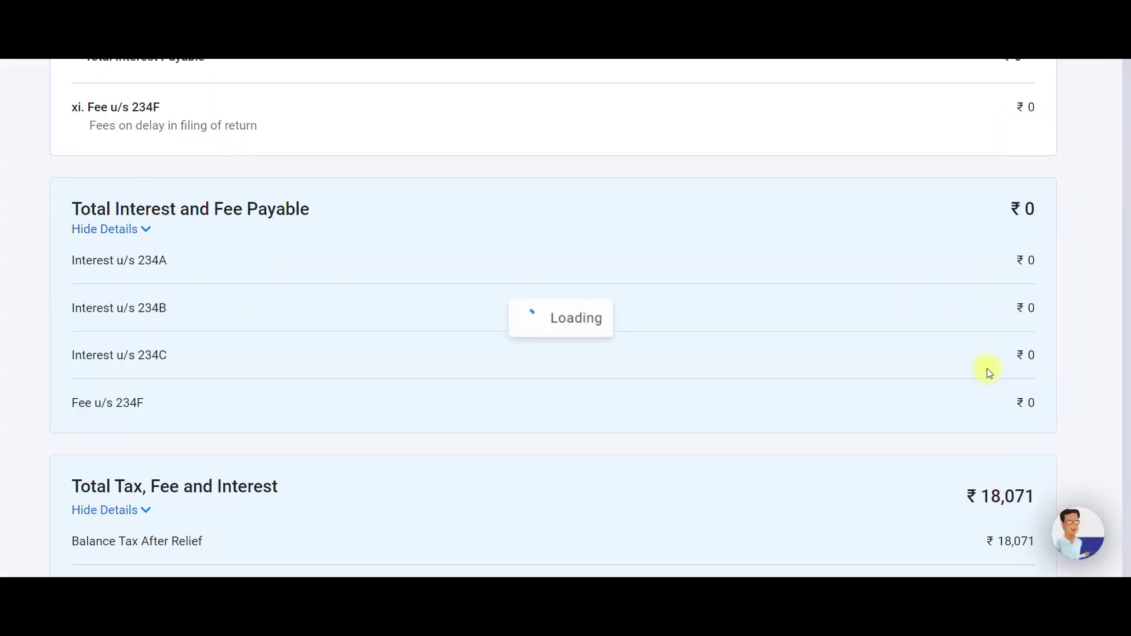
Proceed from the confirmed summary to the return's Tax Summary.
{"action": "scroll", "coordinate": [493, 413], "scroll_direction": "down", "scroll_amount": 12}
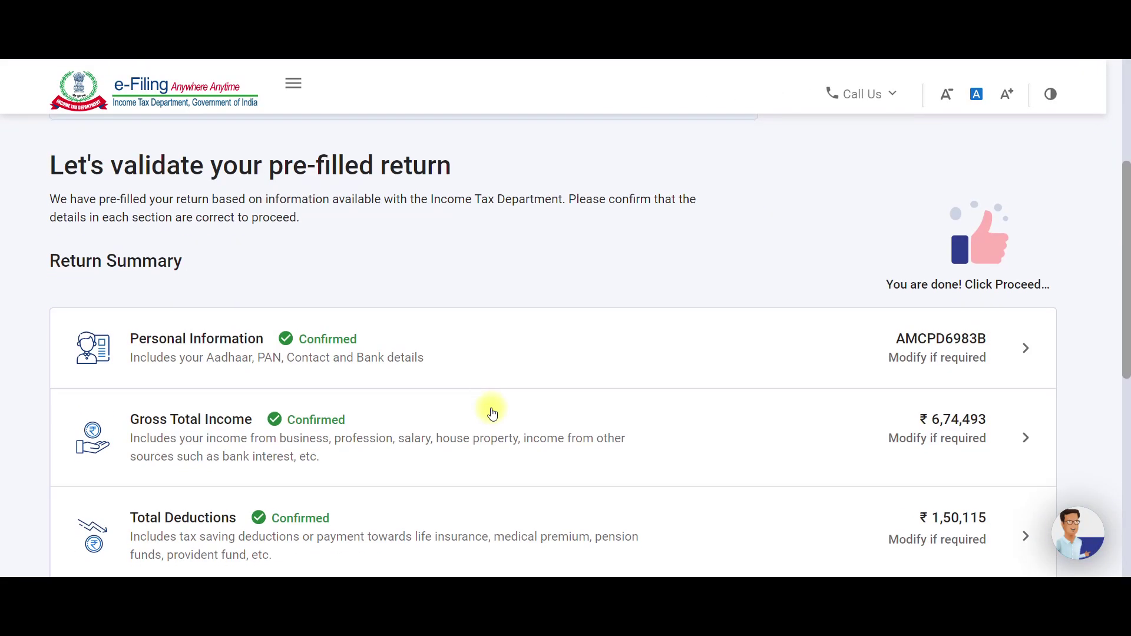
{"action": "scroll", "coordinate": [492, 410], "scroll_direction": "up", "scroll_amount": 1}
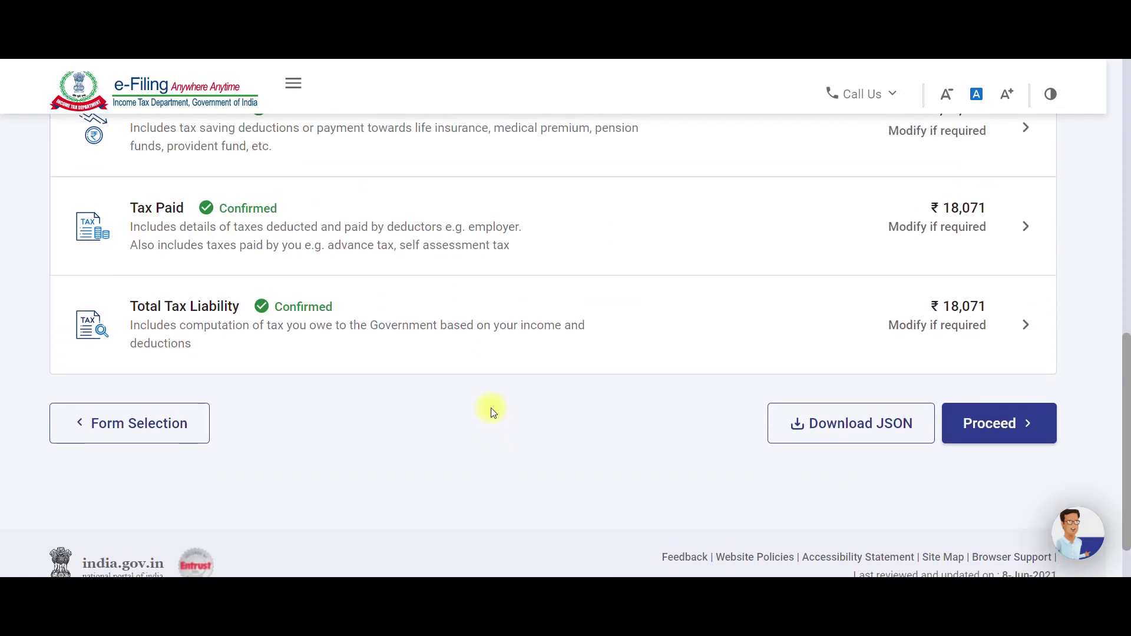
{"action": "scroll", "coordinate": [710, 416], "scroll_direction": "up", "scroll_amount": 2}
{"action": "scroll", "coordinate": [789, 413], "scroll_direction": "up", "scroll_amount": 2}
{"action": "scroll", "coordinate": [810, 404], "scroll_direction": "down", "scroll_amount": 3}
{"action": "scroll", "coordinate": [801, 404], "scroll_direction": "up", "scroll_amount": 4}
{"action": "scroll", "coordinate": [796, 405], "scroll_direction": "down", "scroll_amount": 5}
{"action": "scroll", "coordinate": [797, 404], "scroll_direction": "down", "scroll_amount": 1}
{"action": "left_click", "coordinate": [971, 424]}
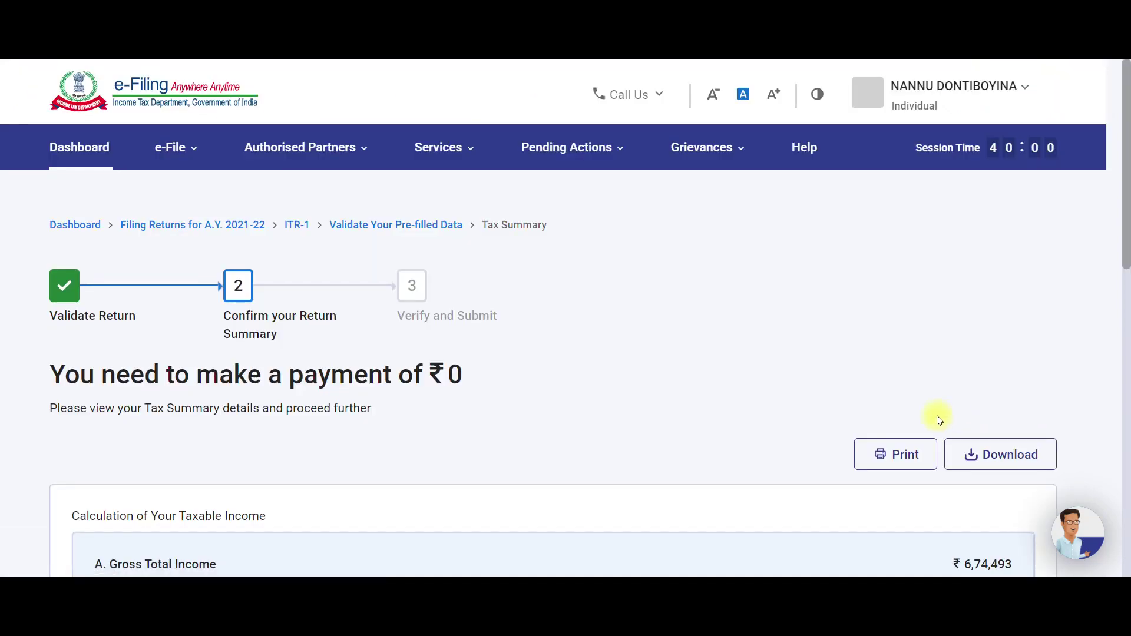
Download the Tax Summary as summary.pdf and check it shows ₹0 amount payable.
{"action": "scroll", "coordinate": [518, 413], "scroll_direction": "down", "scroll_amount": 2}
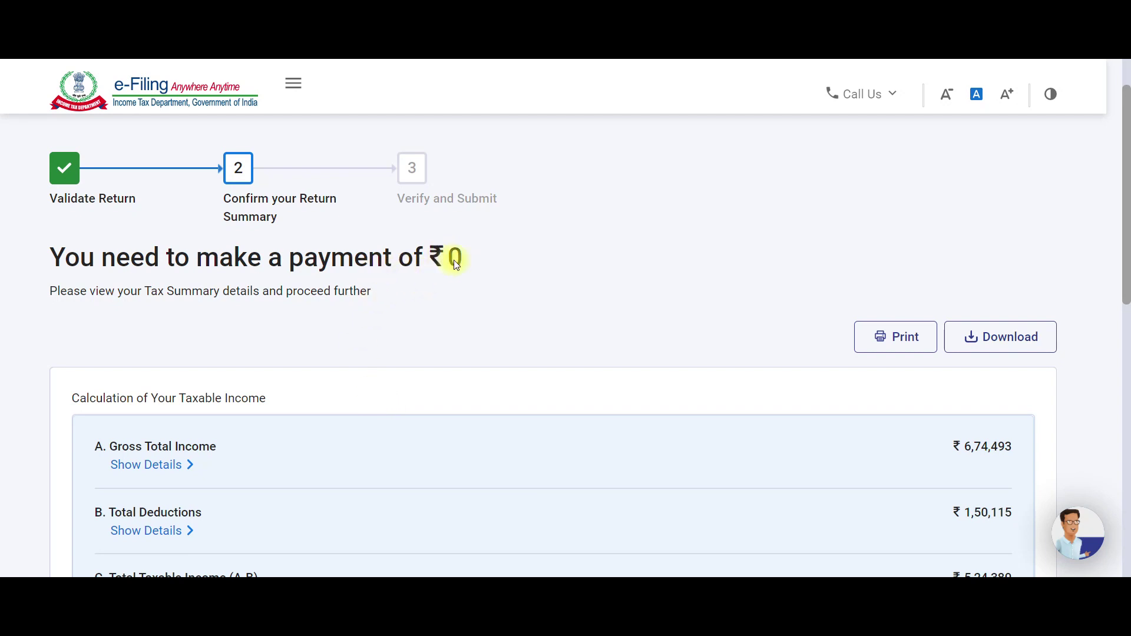
{"action": "scroll", "coordinate": [578, 400], "scroll_direction": "down", "scroll_amount": 10}
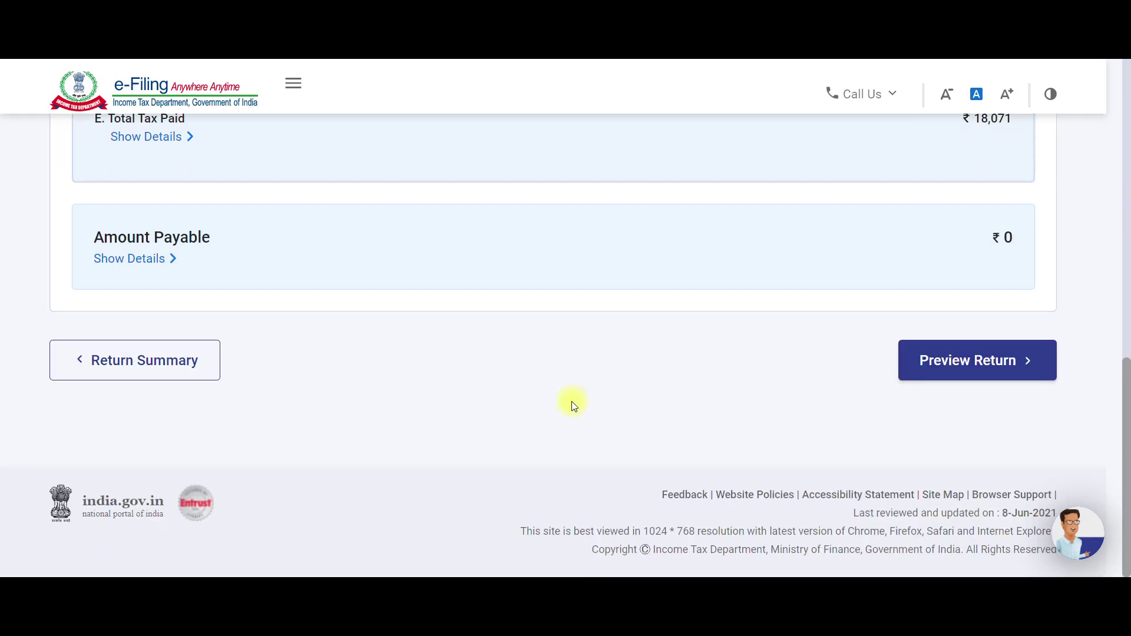
{"action": "scroll", "coordinate": [572, 406], "scroll_direction": "up", "scroll_amount": 10}
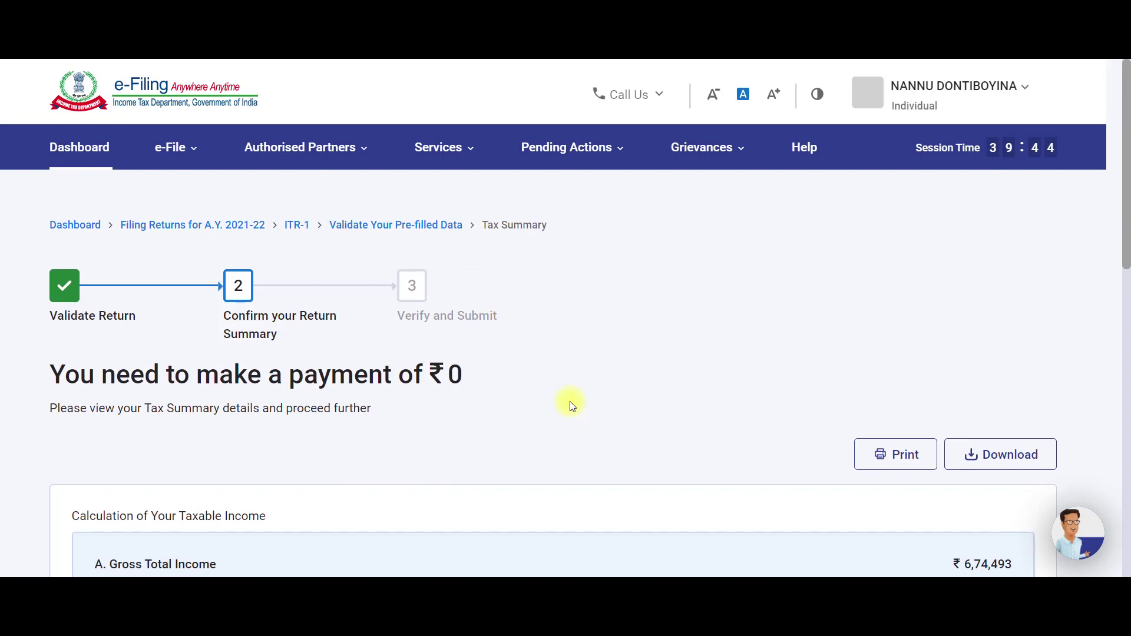
{"action": "scroll", "coordinate": [568, 406], "scroll_direction": "down", "scroll_amount": 2}
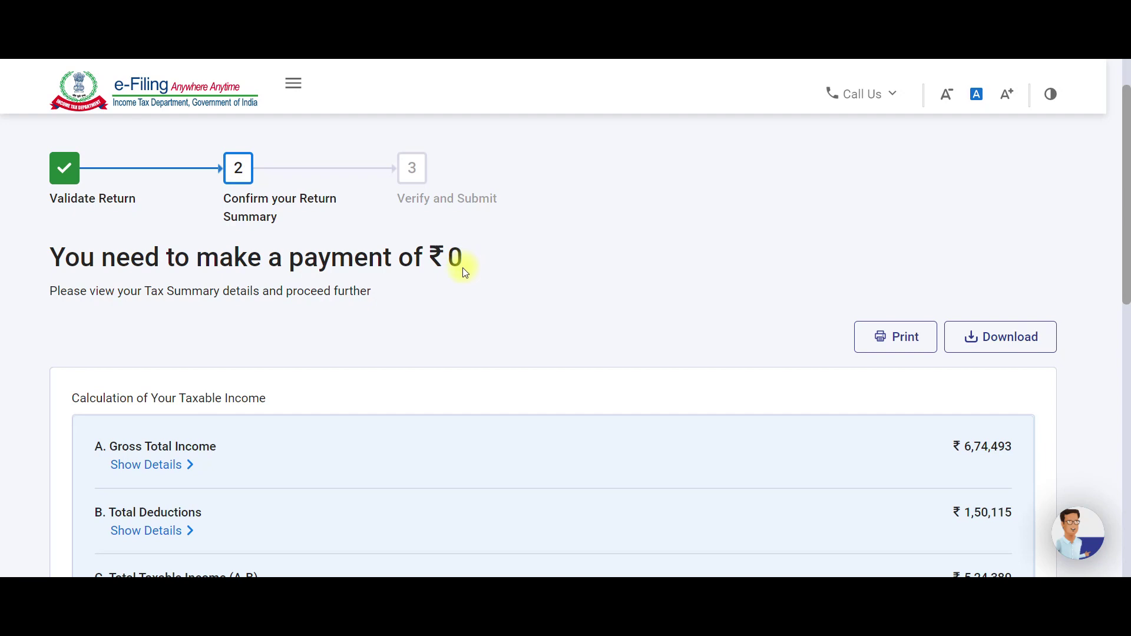
{"action": "scroll", "coordinate": [462, 286], "scroll_direction": "down", "scroll_amount": 10}
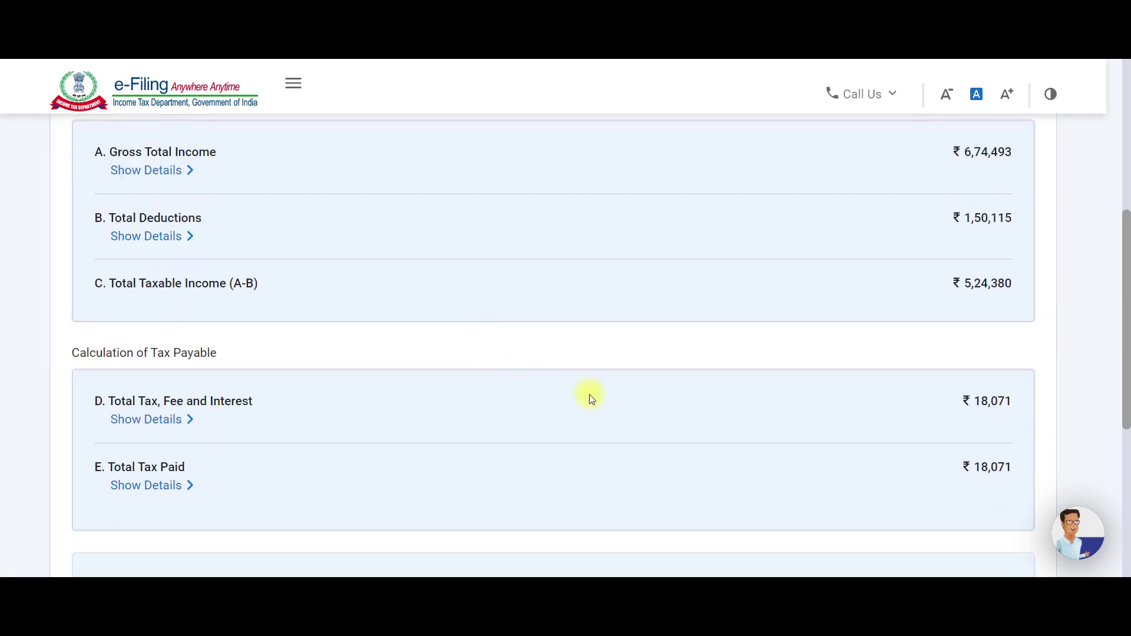
{"action": "scroll", "coordinate": [589, 397], "scroll_direction": "up", "scroll_amount": 8}
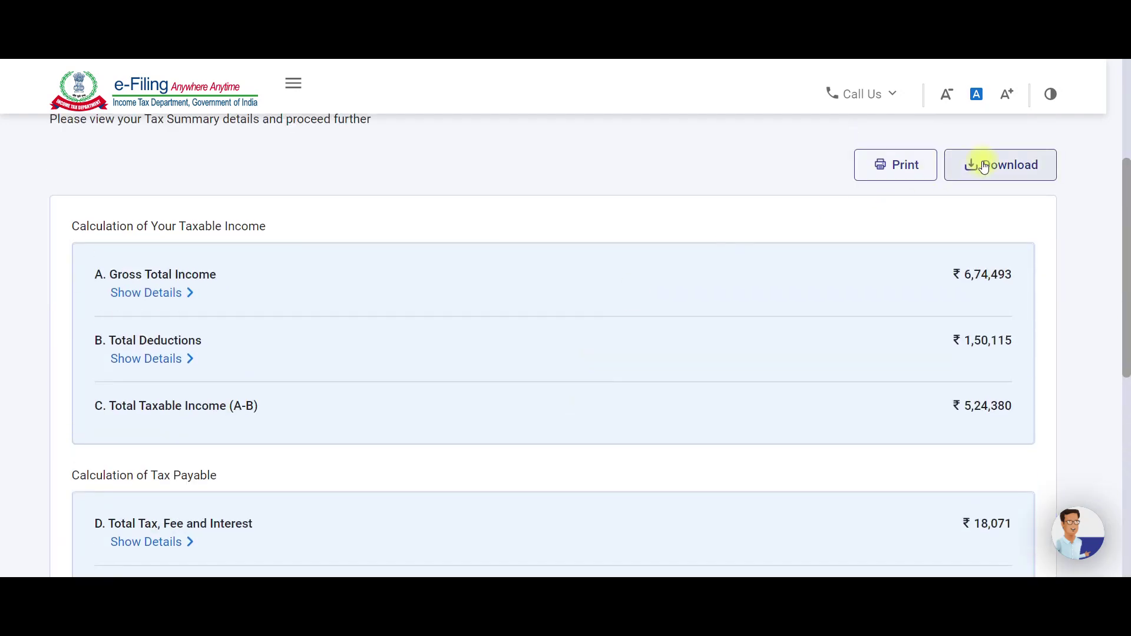
{"action": "left_click", "coordinate": [984, 166]}
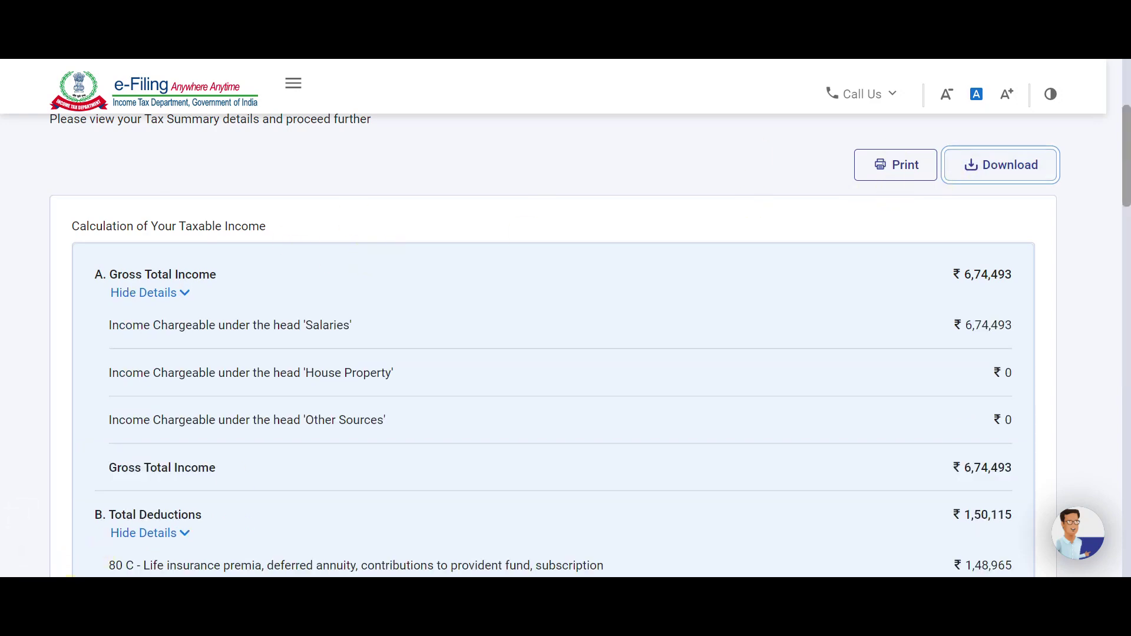
{"action": "scroll", "coordinate": [518, 348], "scroll_direction": "down", "scroll_amount": 10}
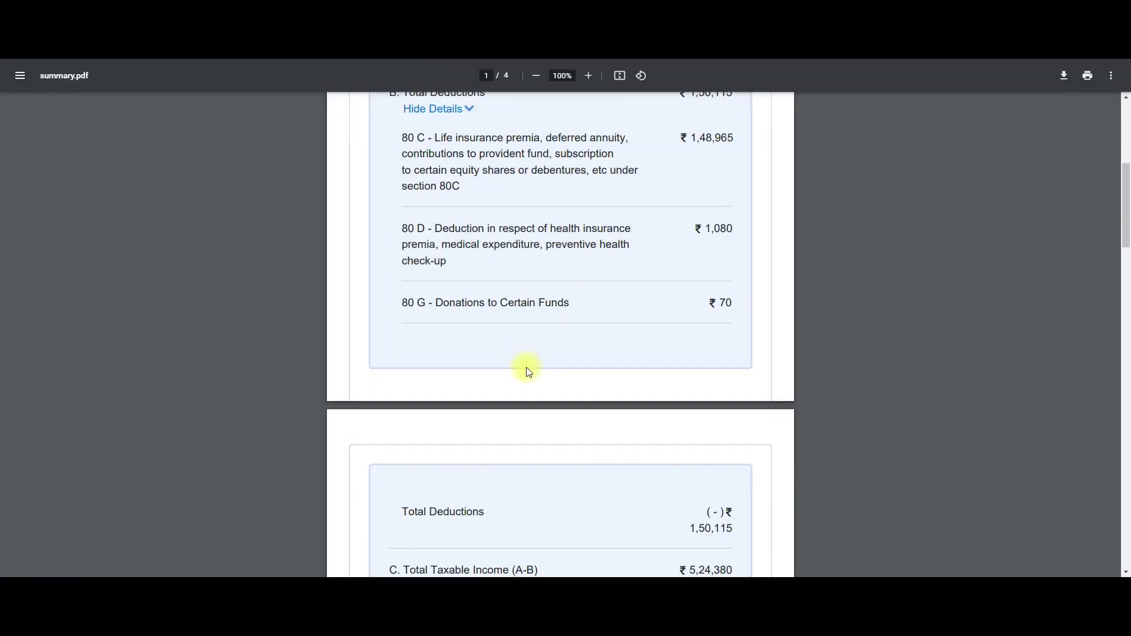
{"action": "scroll", "coordinate": [528, 394], "scroll_direction": "down", "scroll_amount": 20}
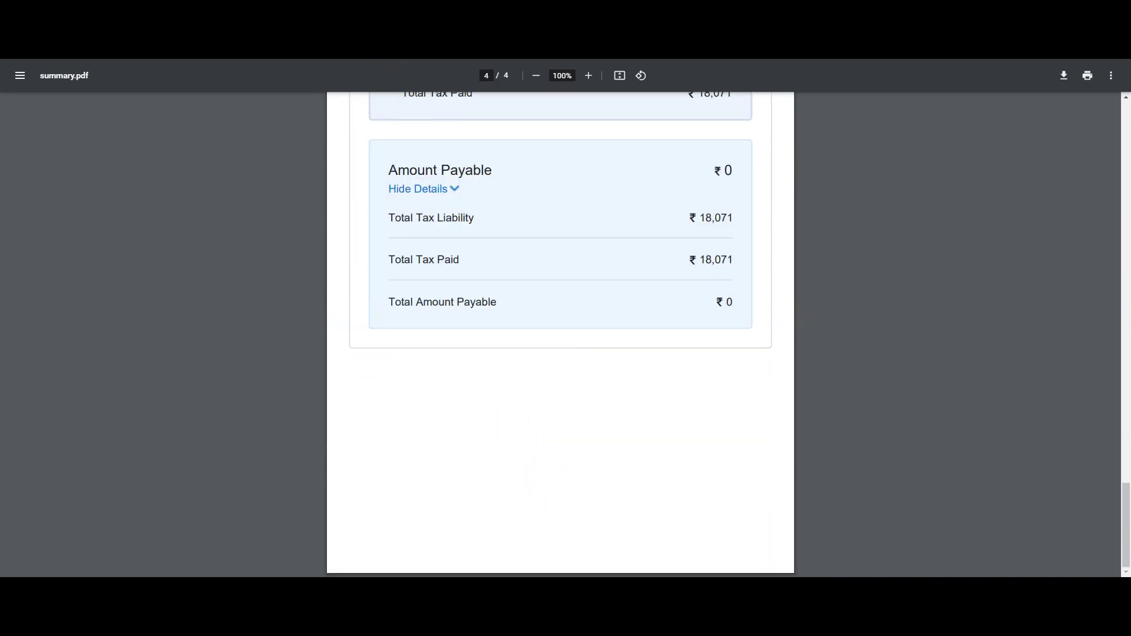
{"action": "key", "text": "ctrl+w"}
Go on to the Preview and Submit your return page.
{"action": "scroll", "coordinate": [914, 352], "scroll_direction": "down", "scroll_amount": 15}
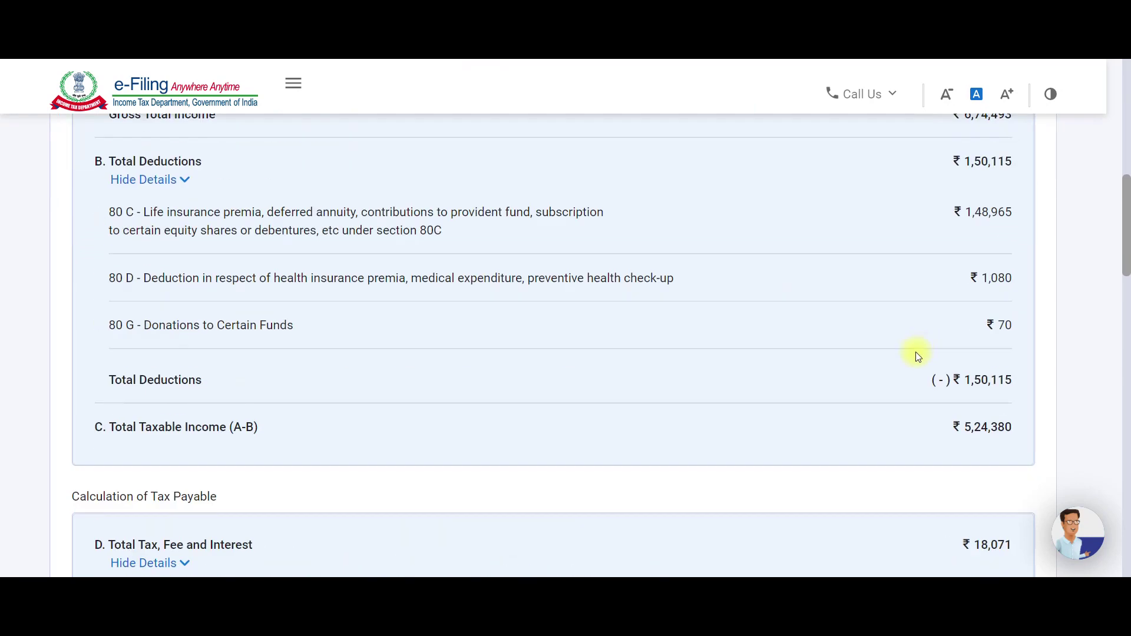
{"action": "scroll", "coordinate": [910, 357], "scroll_direction": "down", "scroll_amount": 15}
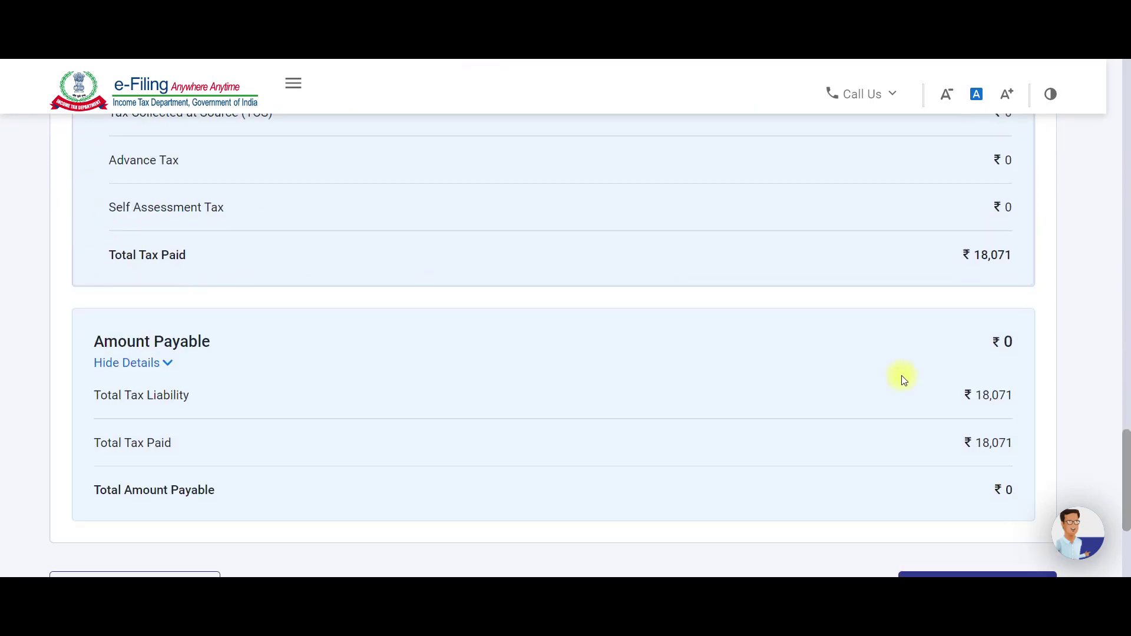
{"action": "left_click", "coordinate": [945, 364]}
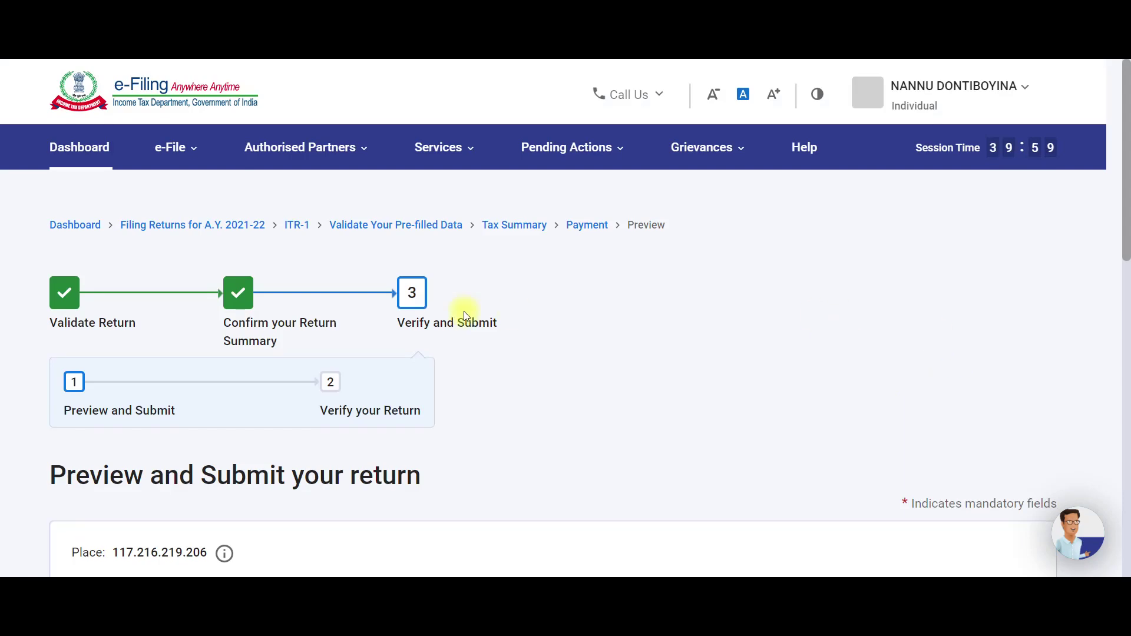
Enter the declarant's name and parent's name in the verification declaration.
{"action": "scroll", "coordinate": [464, 311], "scroll_direction": "down", "scroll_amount": 4}
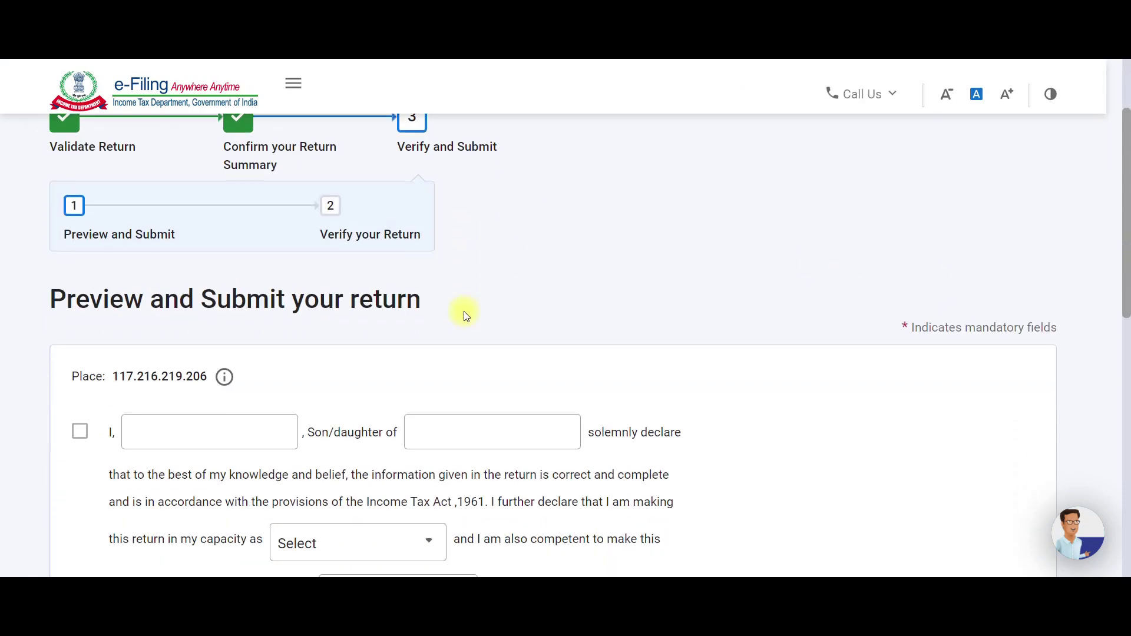
{"action": "left_click", "coordinate": [196, 367]}
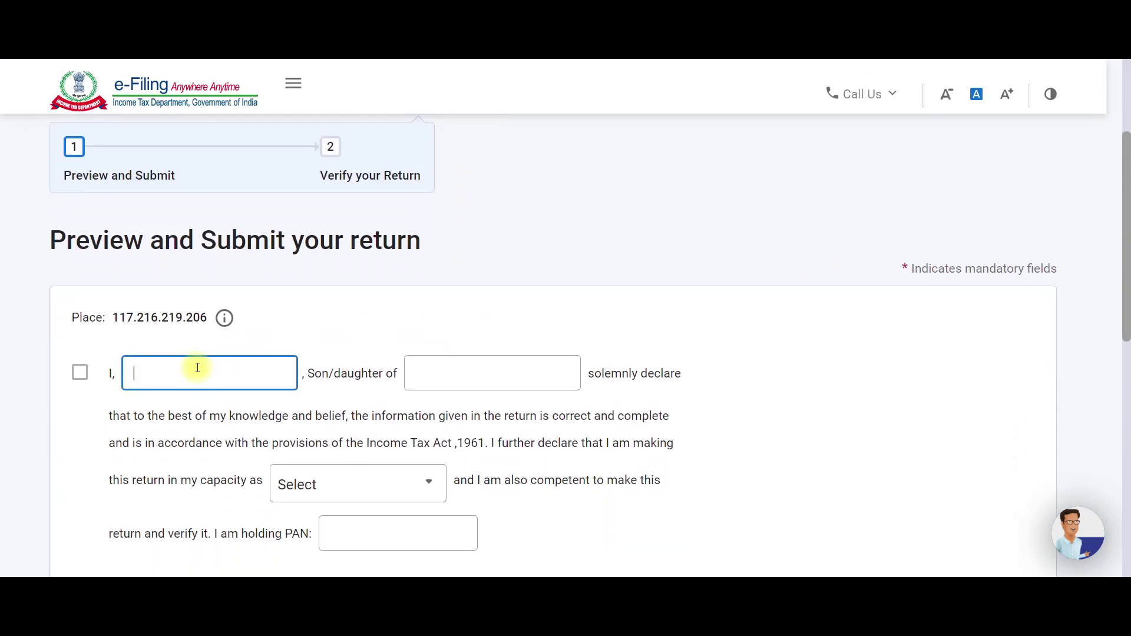
{"action": "left_click", "coordinate": [457, 374]}
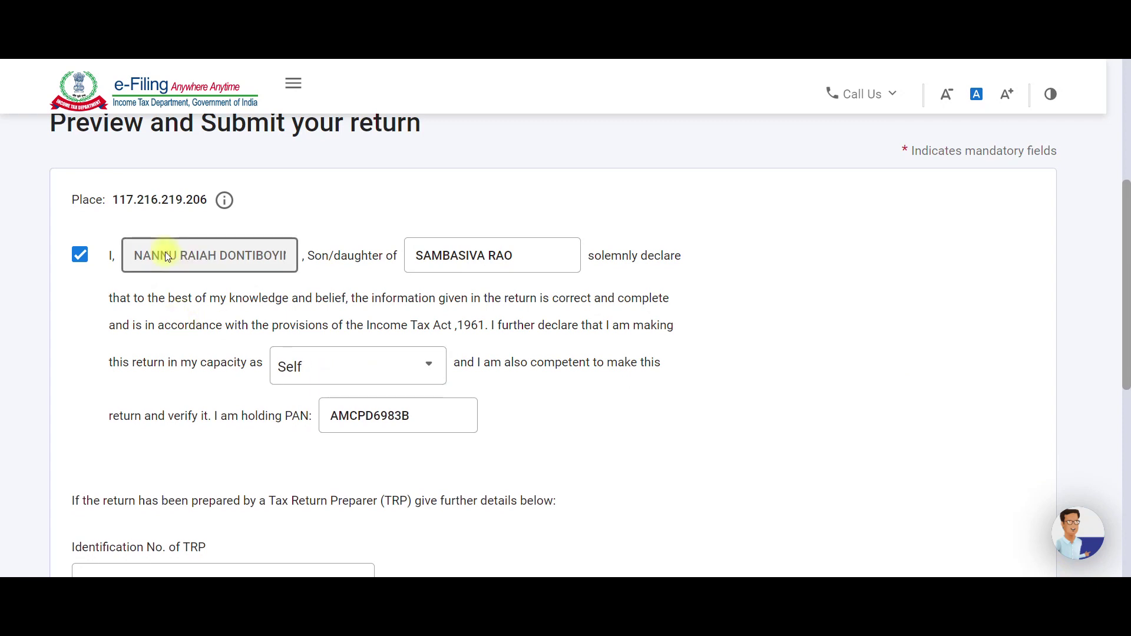
Keep filing capacity as Self, confirm the PAN and proceed to the preview.
{"action": "scroll", "coordinate": [436, 317], "scroll_direction": "down", "scroll_amount": 2}
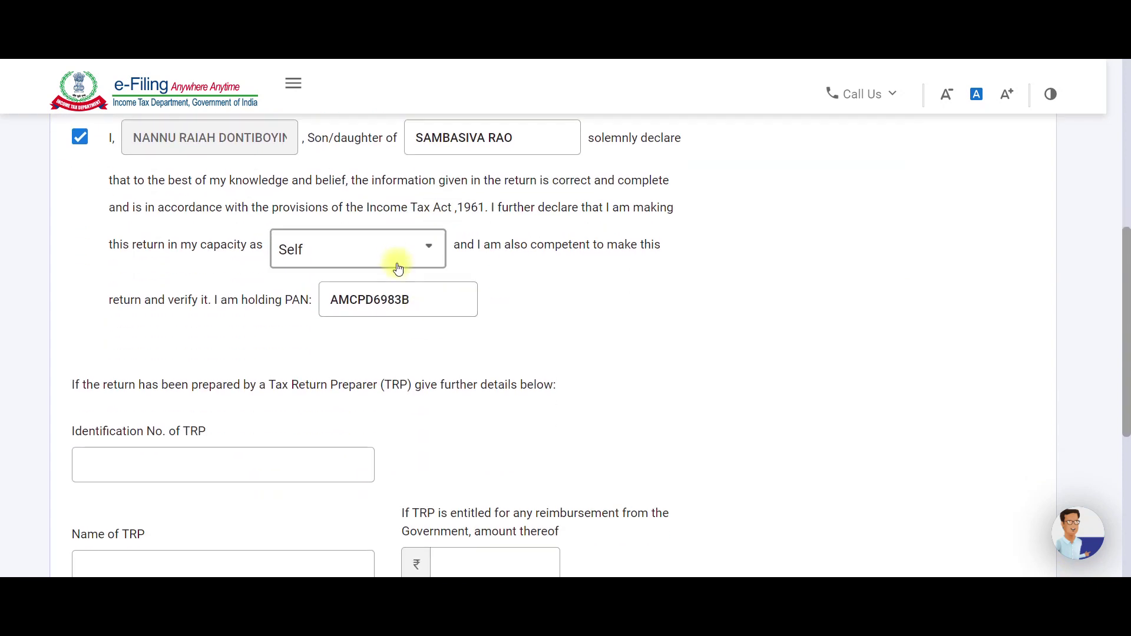
{"action": "left_click", "coordinate": [394, 254]}
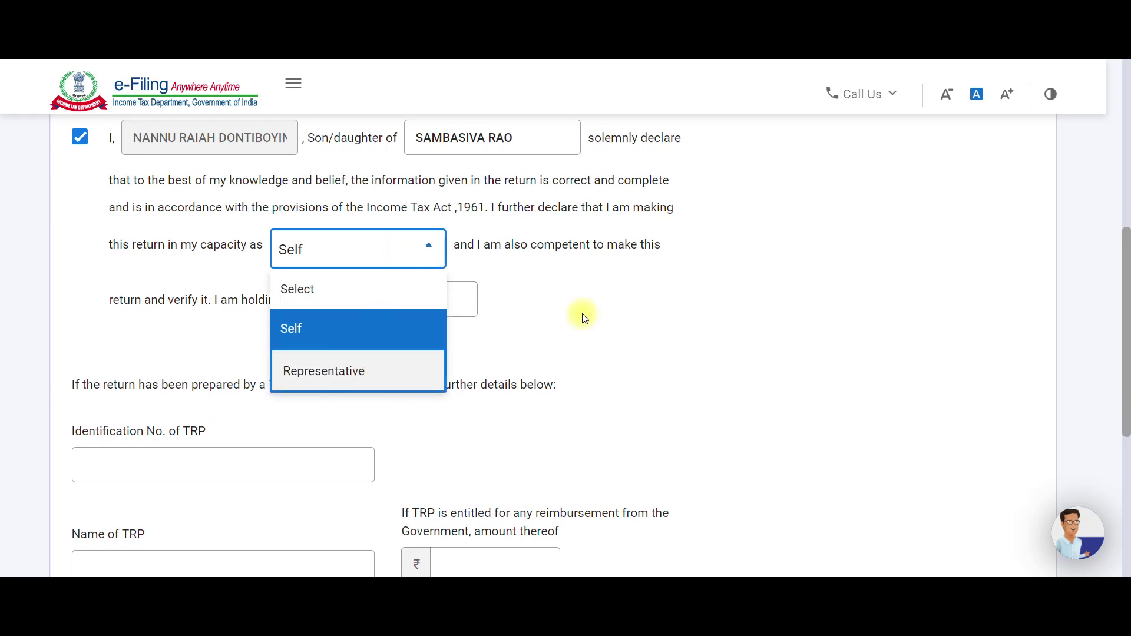
{"action": "key", "text": "Tab"}
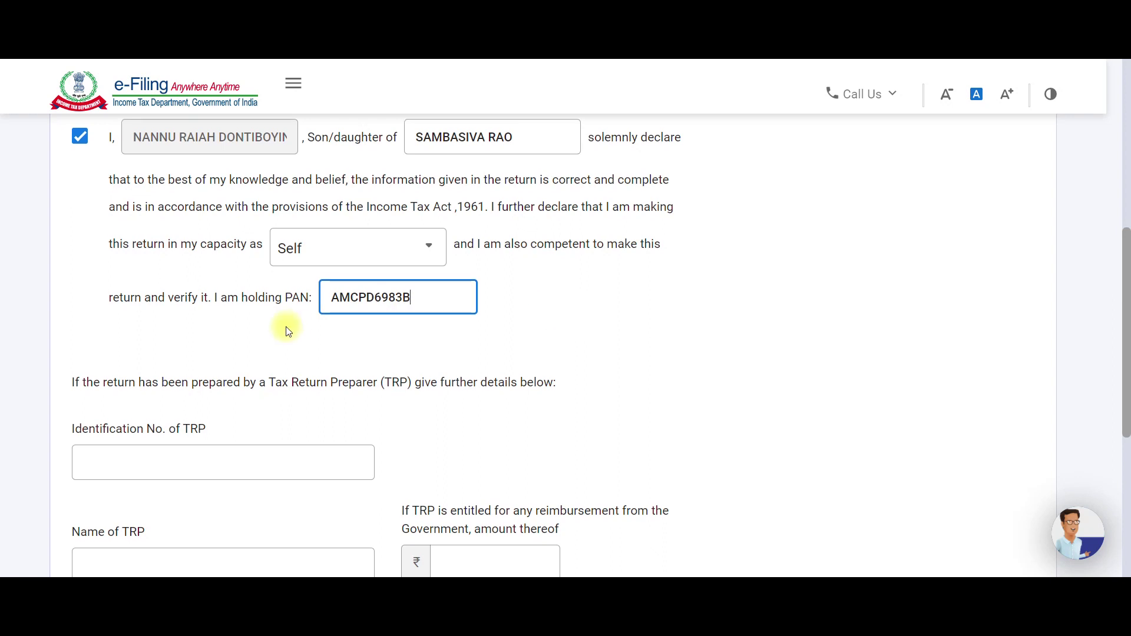
{"action": "scroll", "coordinate": [285, 326], "scroll_direction": "down", "scroll_amount": 3}
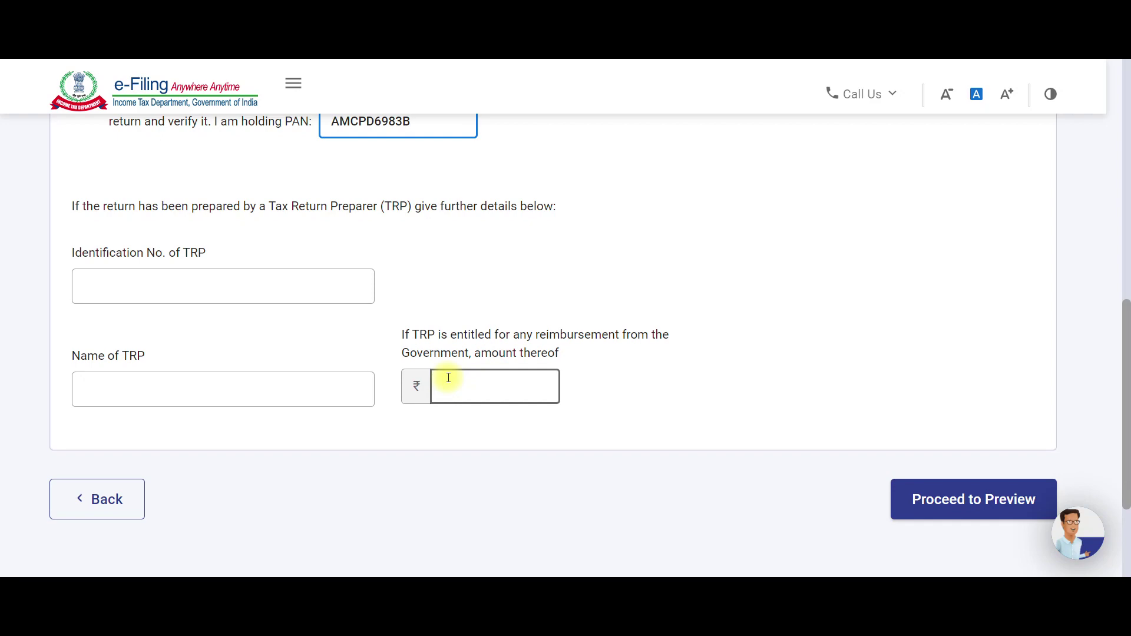
{"action": "scroll", "coordinate": [339, 277], "scroll_direction": "up", "scroll_amount": 4}
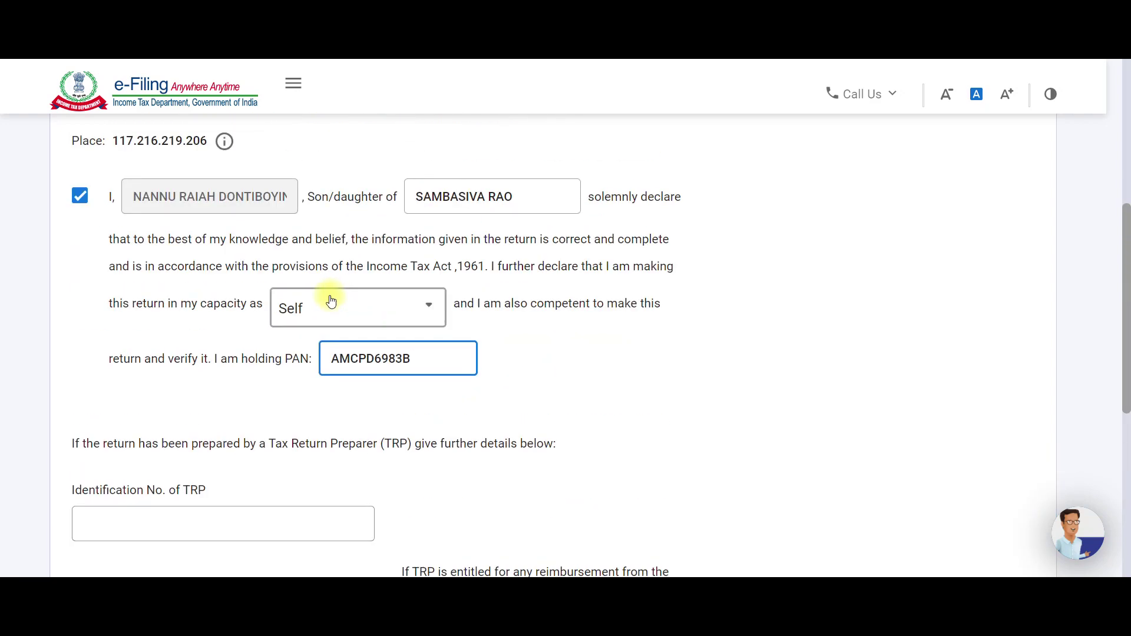
{"action": "scroll", "coordinate": [328, 298], "scroll_direction": "down", "scroll_amount": 4}
{"action": "left_click", "coordinate": [972, 495]}
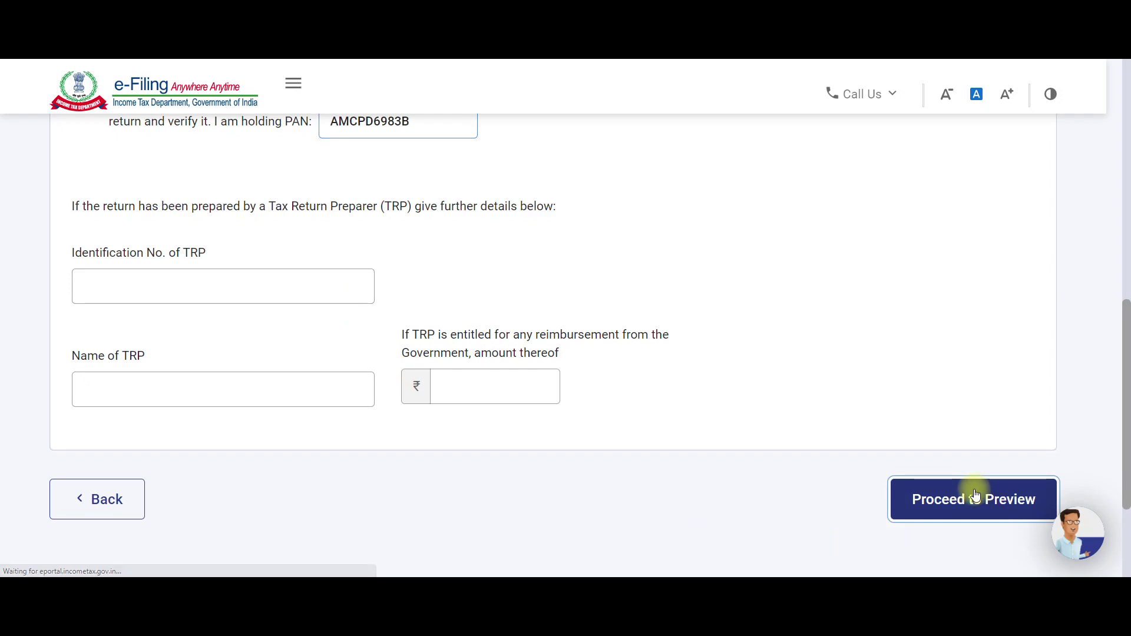
Review the ITR-1 preview and compare its ₹18,071 salary TDS with the Excel sheet.
{"action": "scroll", "coordinate": [529, 467], "scroll_direction": "down", "scroll_amount": 18}
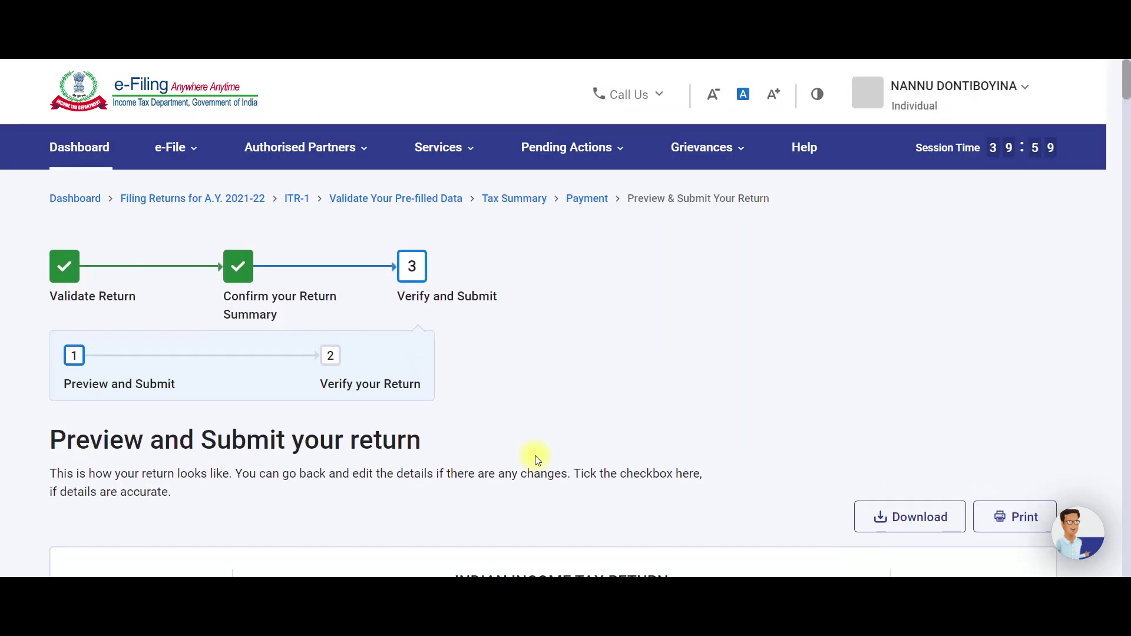
{"action": "scroll", "coordinate": [536, 460], "scroll_direction": "down", "scroll_amount": 20}
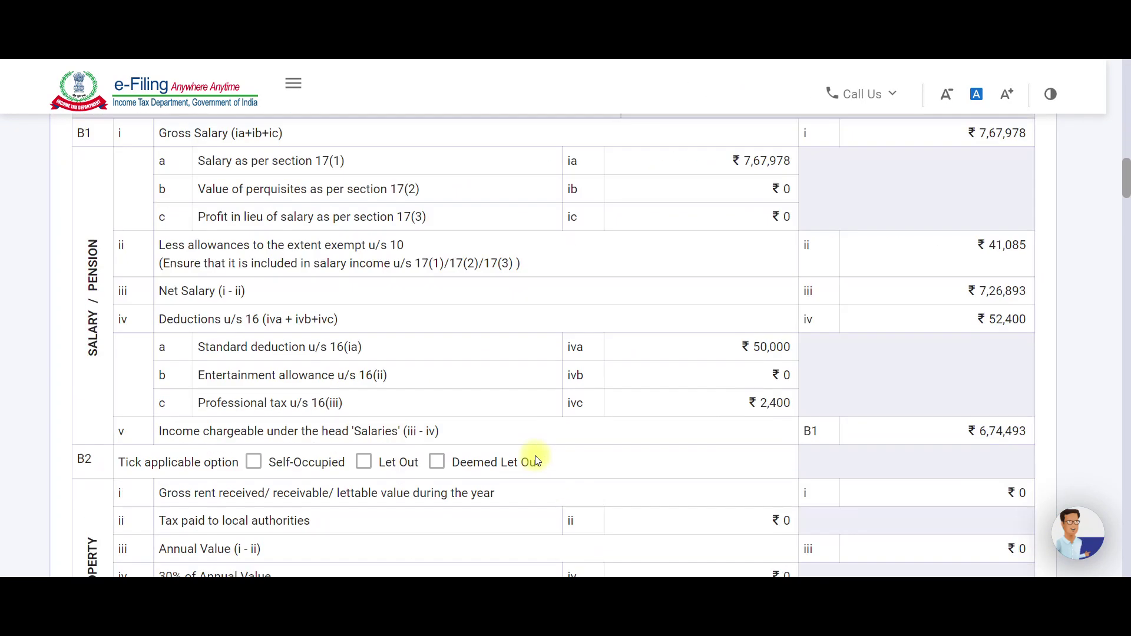
{"action": "scroll", "coordinate": [542, 492], "scroll_direction": "down", "scroll_amount": 20}
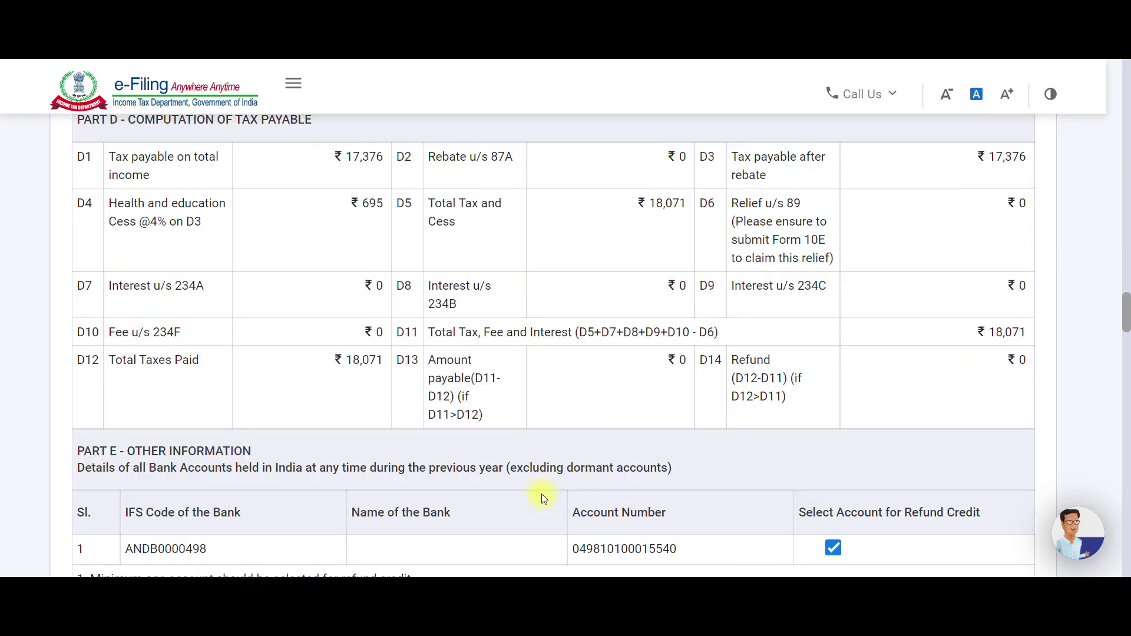
{"action": "scroll", "coordinate": [542, 500], "scroll_direction": "down", "scroll_amount": 15}
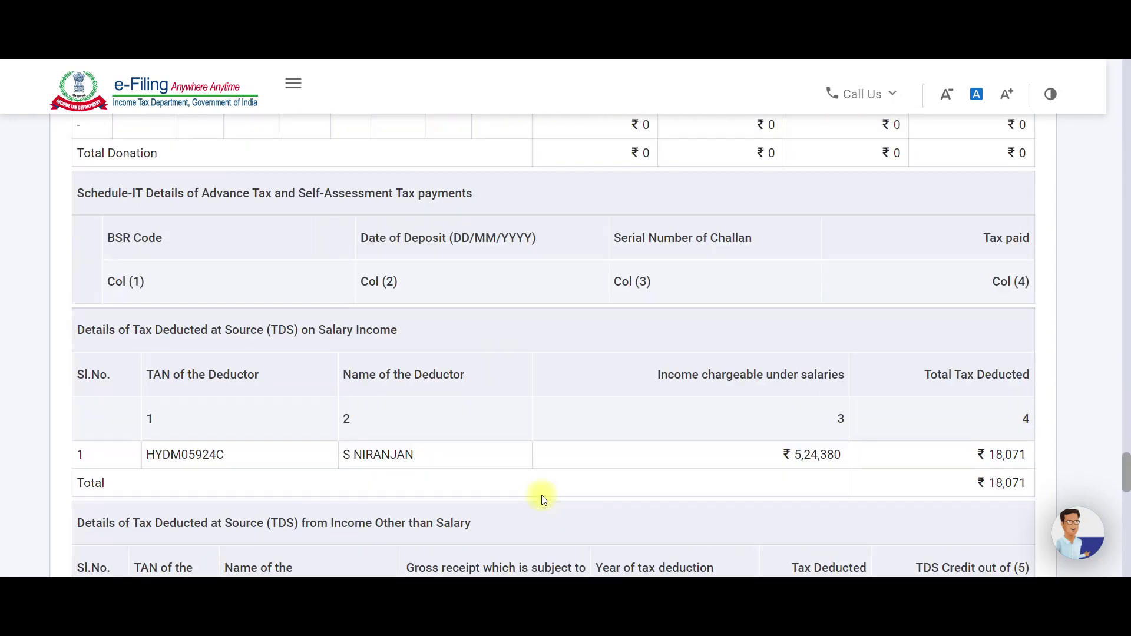
{"action": "scroll", "coordinate": [894, 384], "scroll_direction": "up", "scroll_amount": 4}
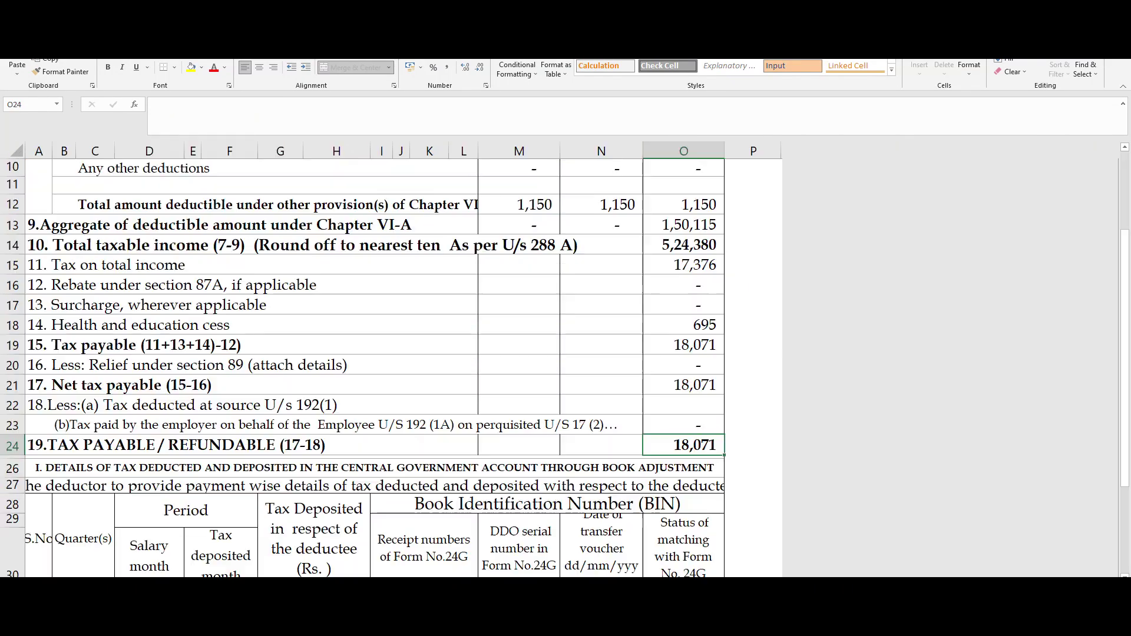
{"action": "left_click", "coordinate": [682, 448]}
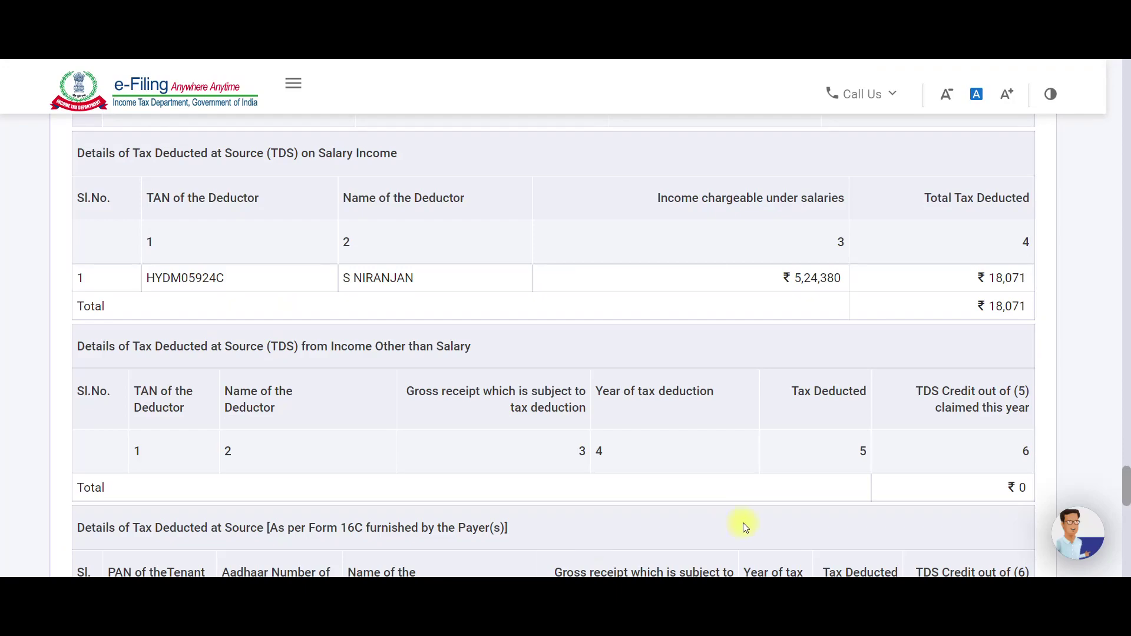
Try downloading the previewed return, which fails with an Access Denied error.
{"action": "scroll", "coordinate": [744, 522], "scroll_direction": "up", "scroll_amount": 20}
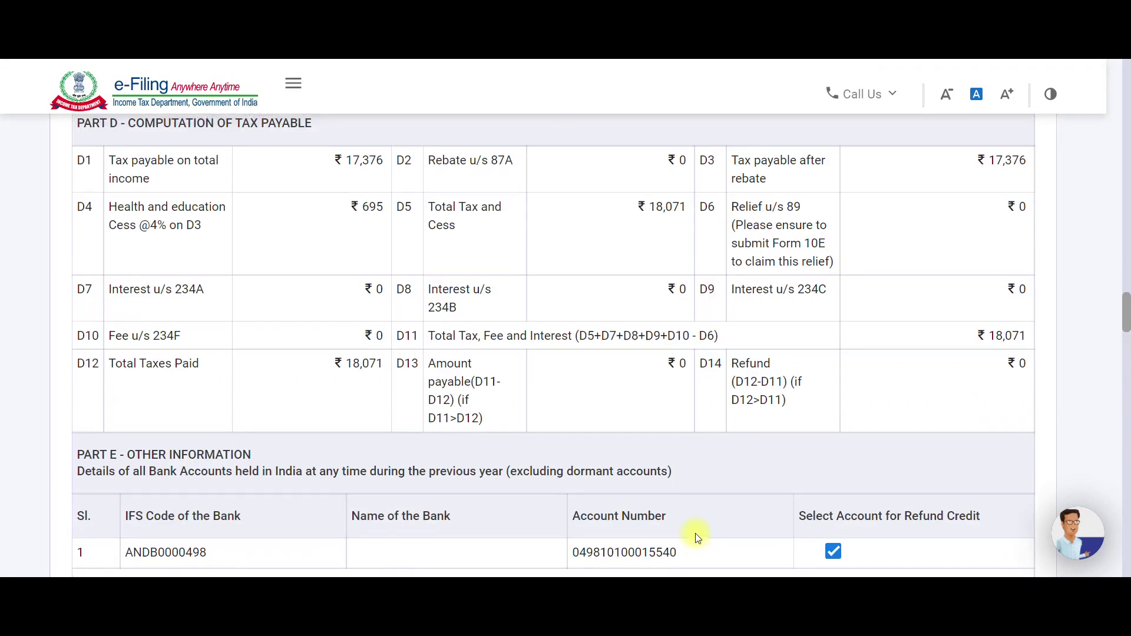
{"action": "scroll", "coordinate": [692, 533], "scroll_direction": "up", "scroll_amount": 20}
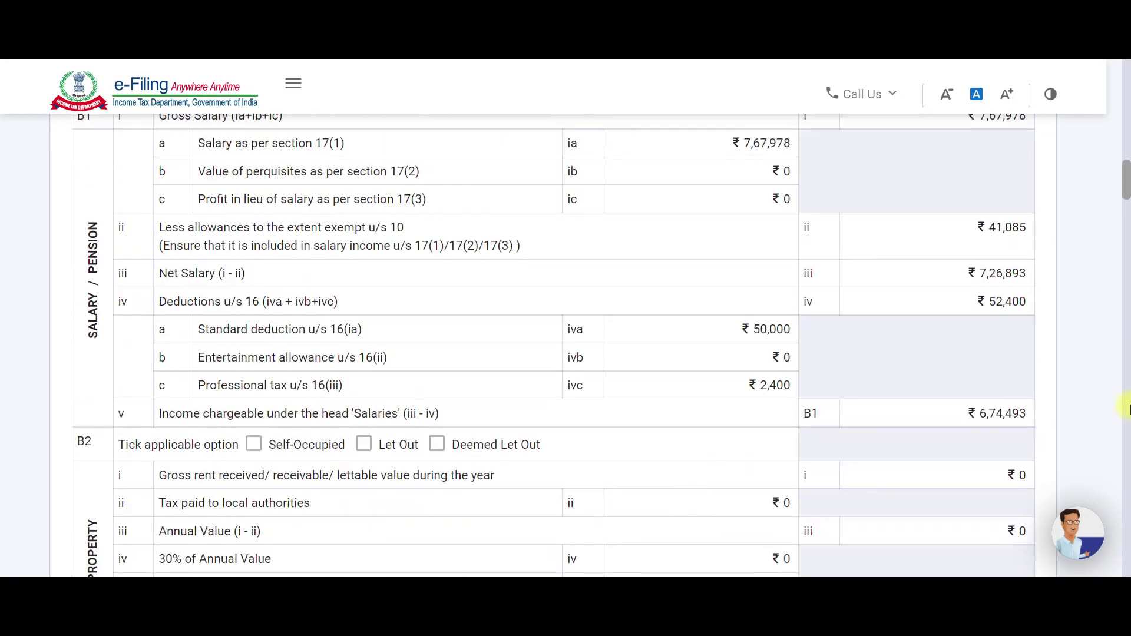
{"action": "scroll", "coordinate": [1125, 408], "scroll_direction": "up", "scroll_amount": 15}
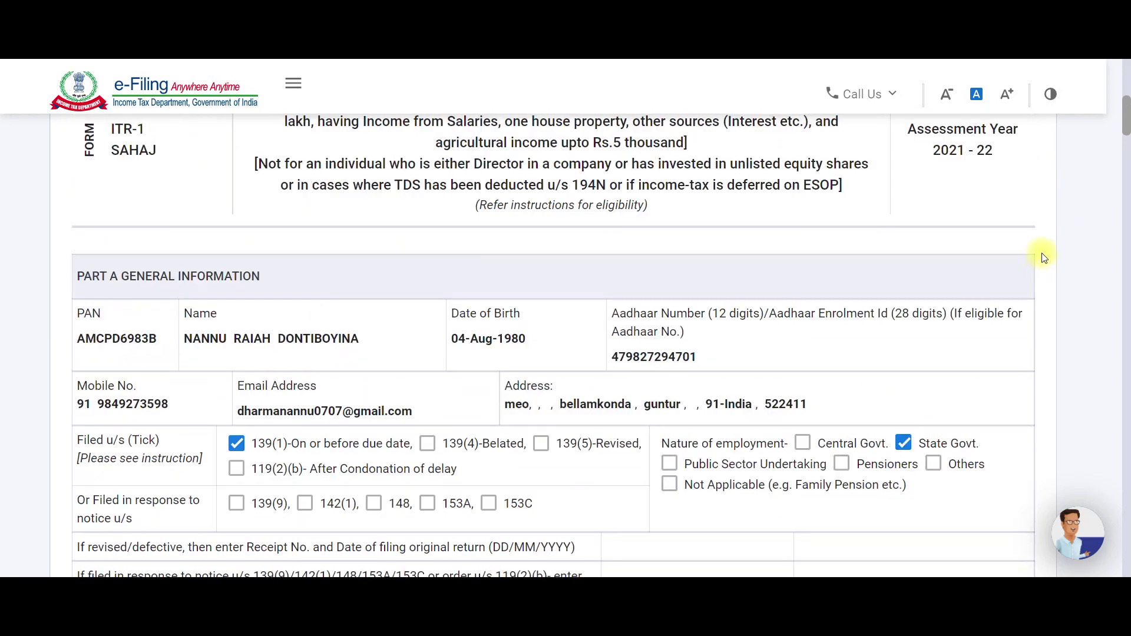
{"action": "scroll", "coordinate": [1126, 116], "scroll_direction": "up", "scroll_amount": 4}
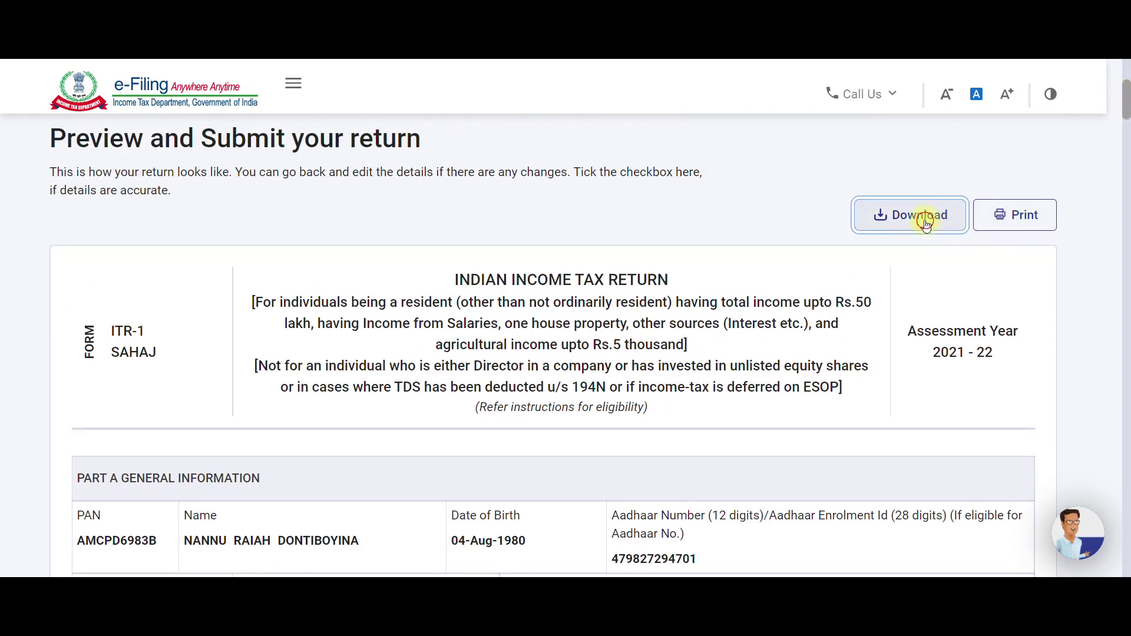
{"action": "left_click", "coordinate": [924, 222]}
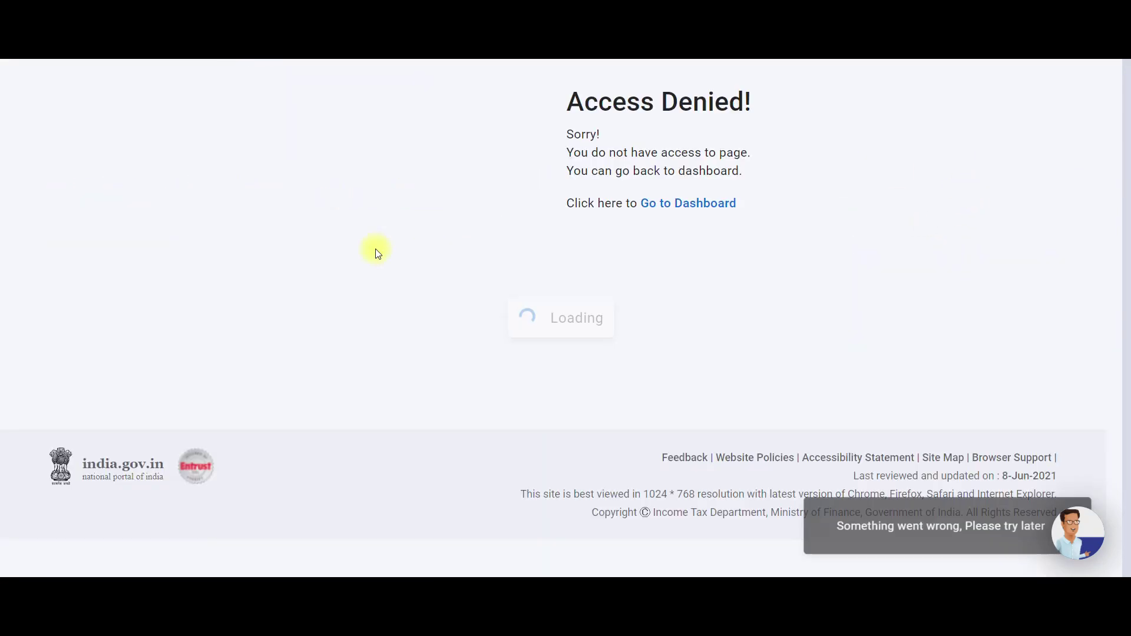